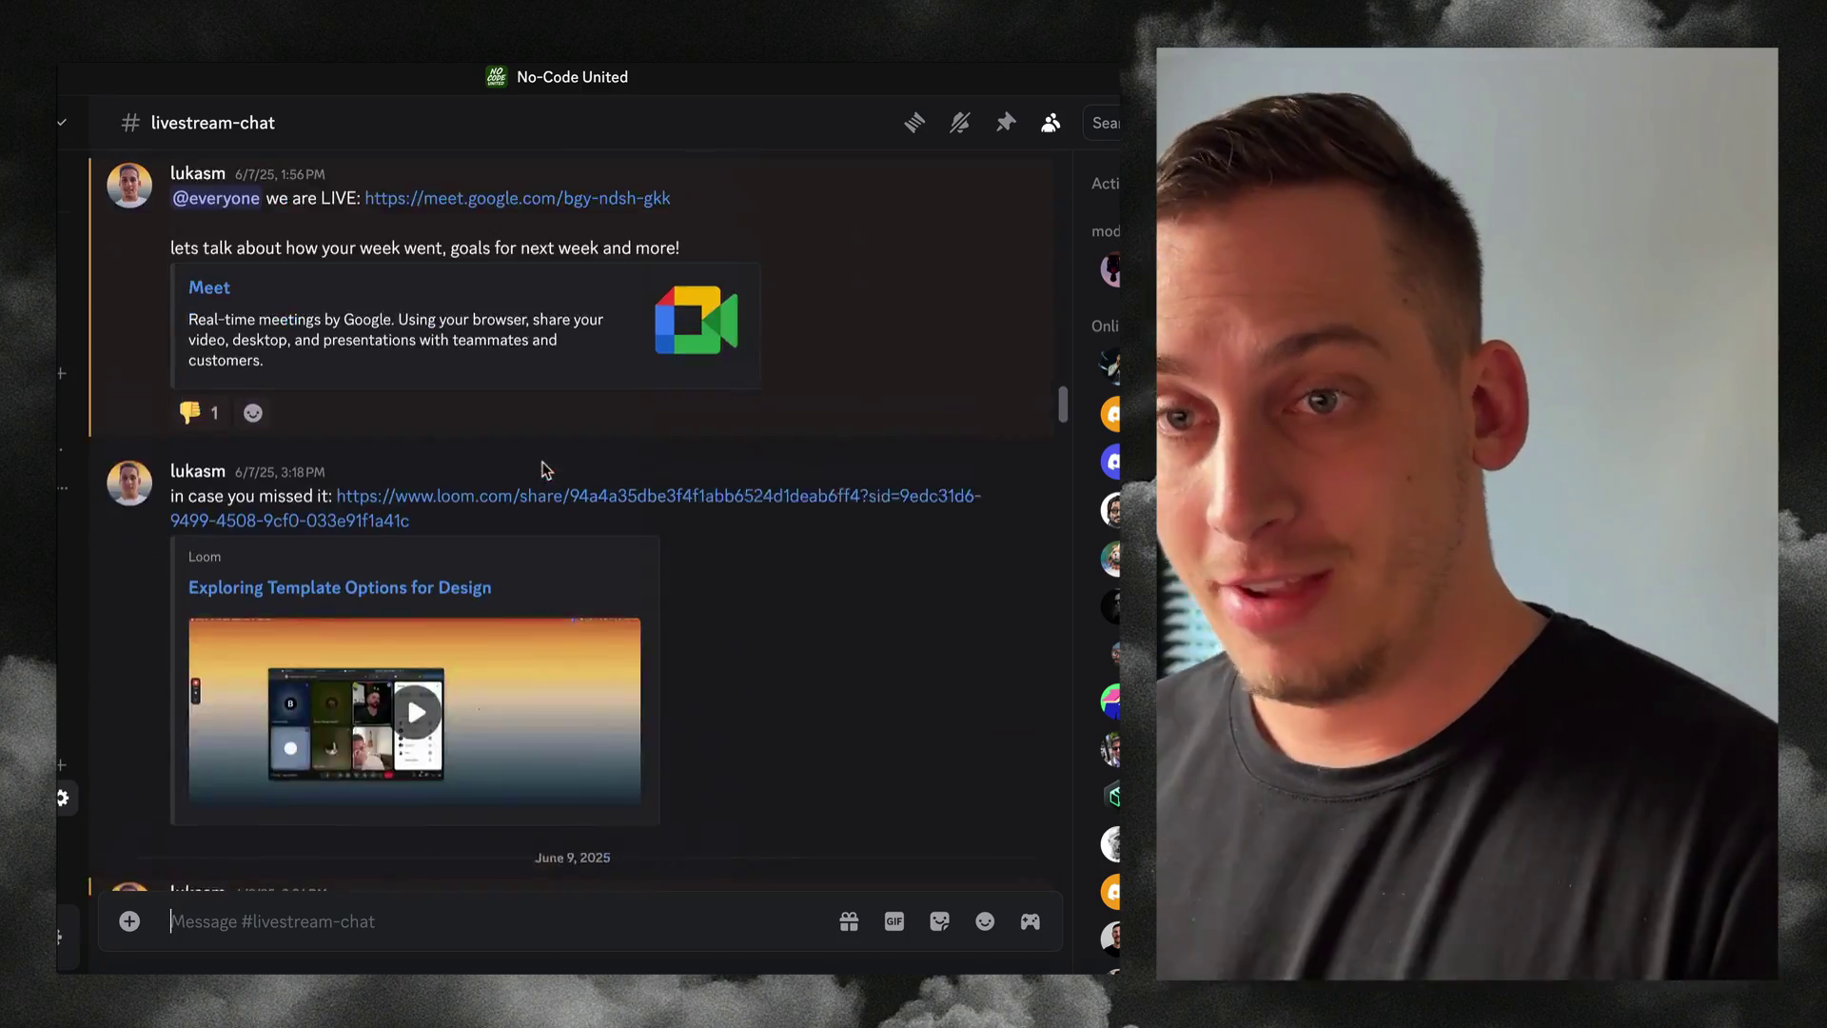
- Scroll up through the #livestream-chat history to the older May 2025 announcements
scroll(543, 469, up, 15)
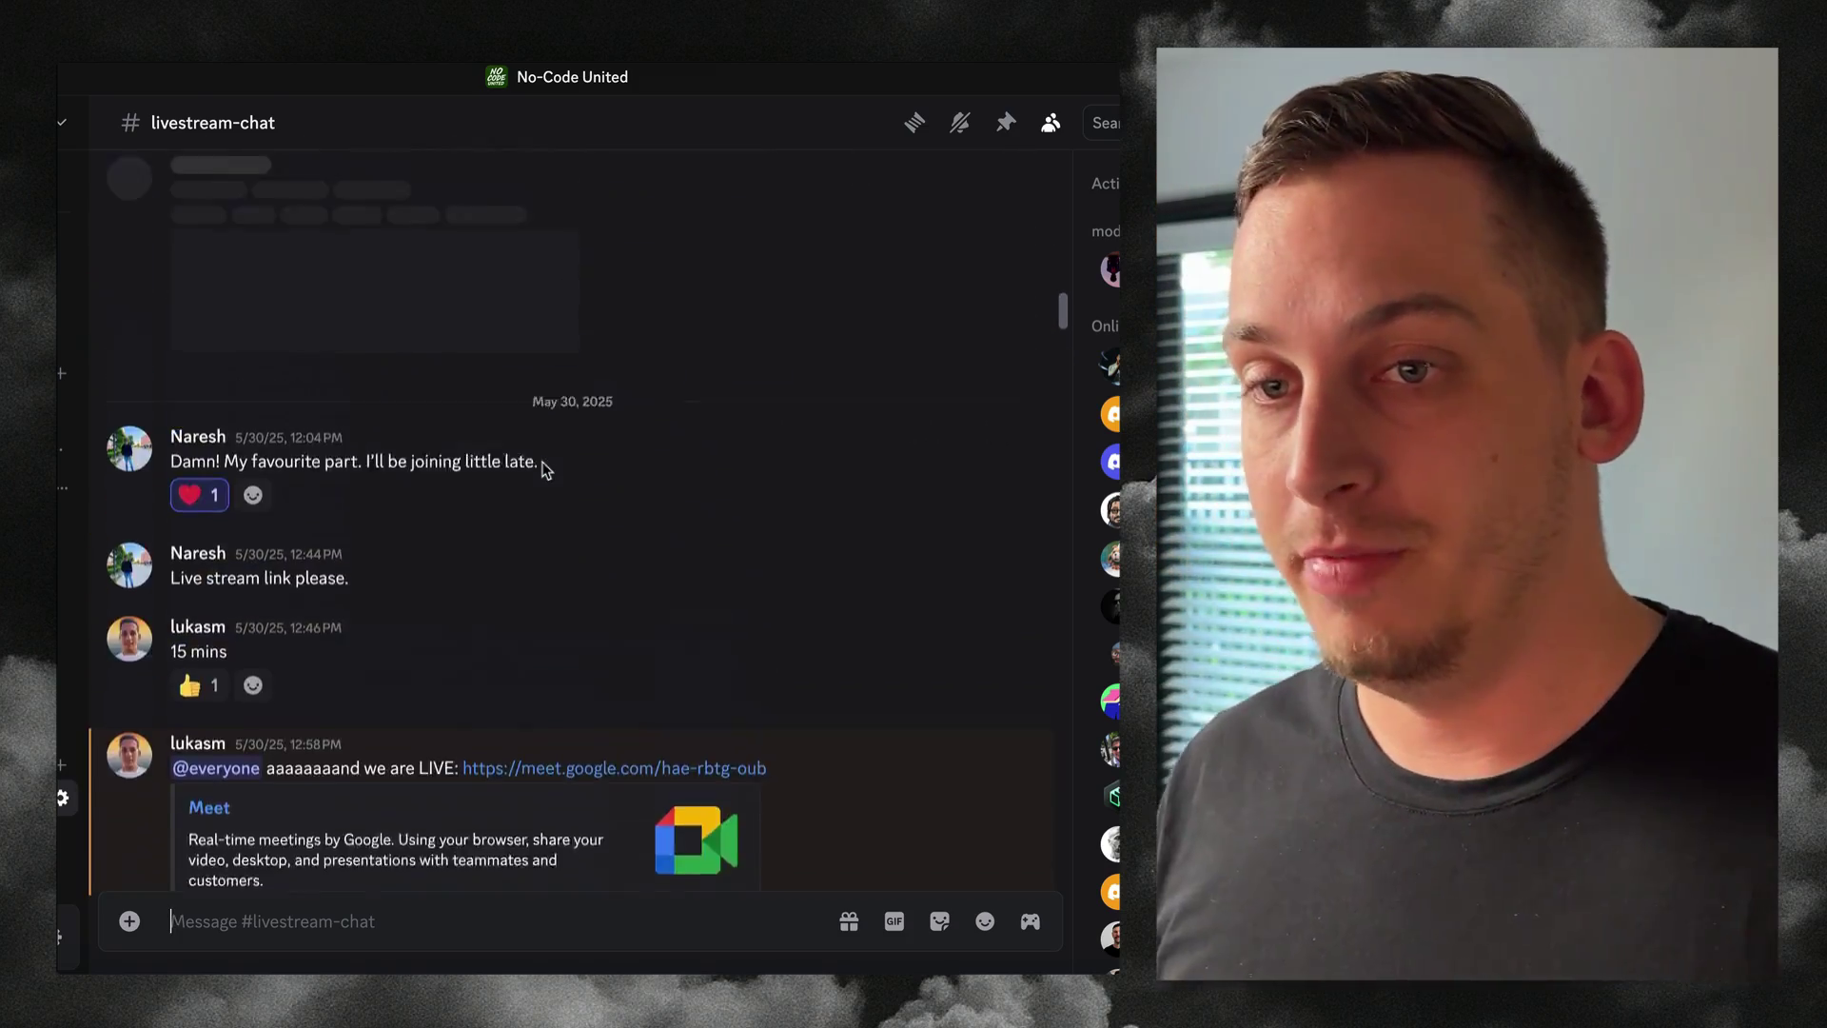
scroll(542, 469, up, 15)
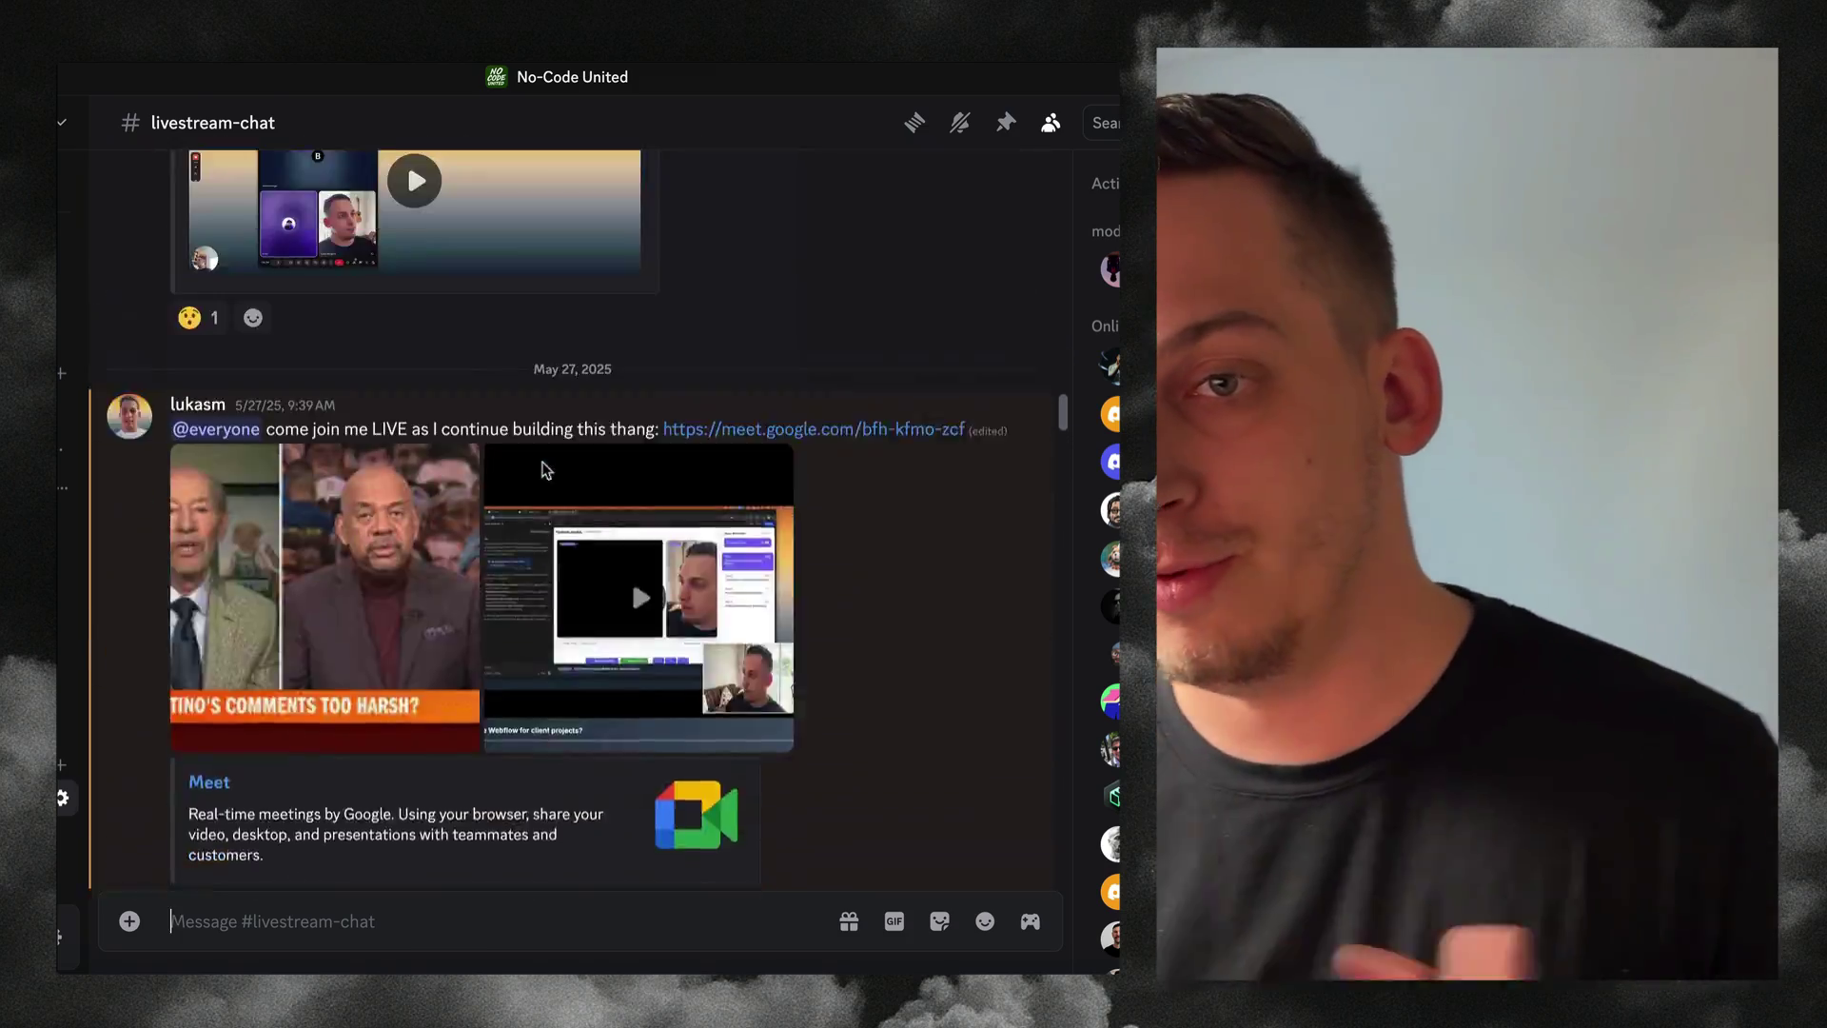
scroll(542, 469, up, 15)
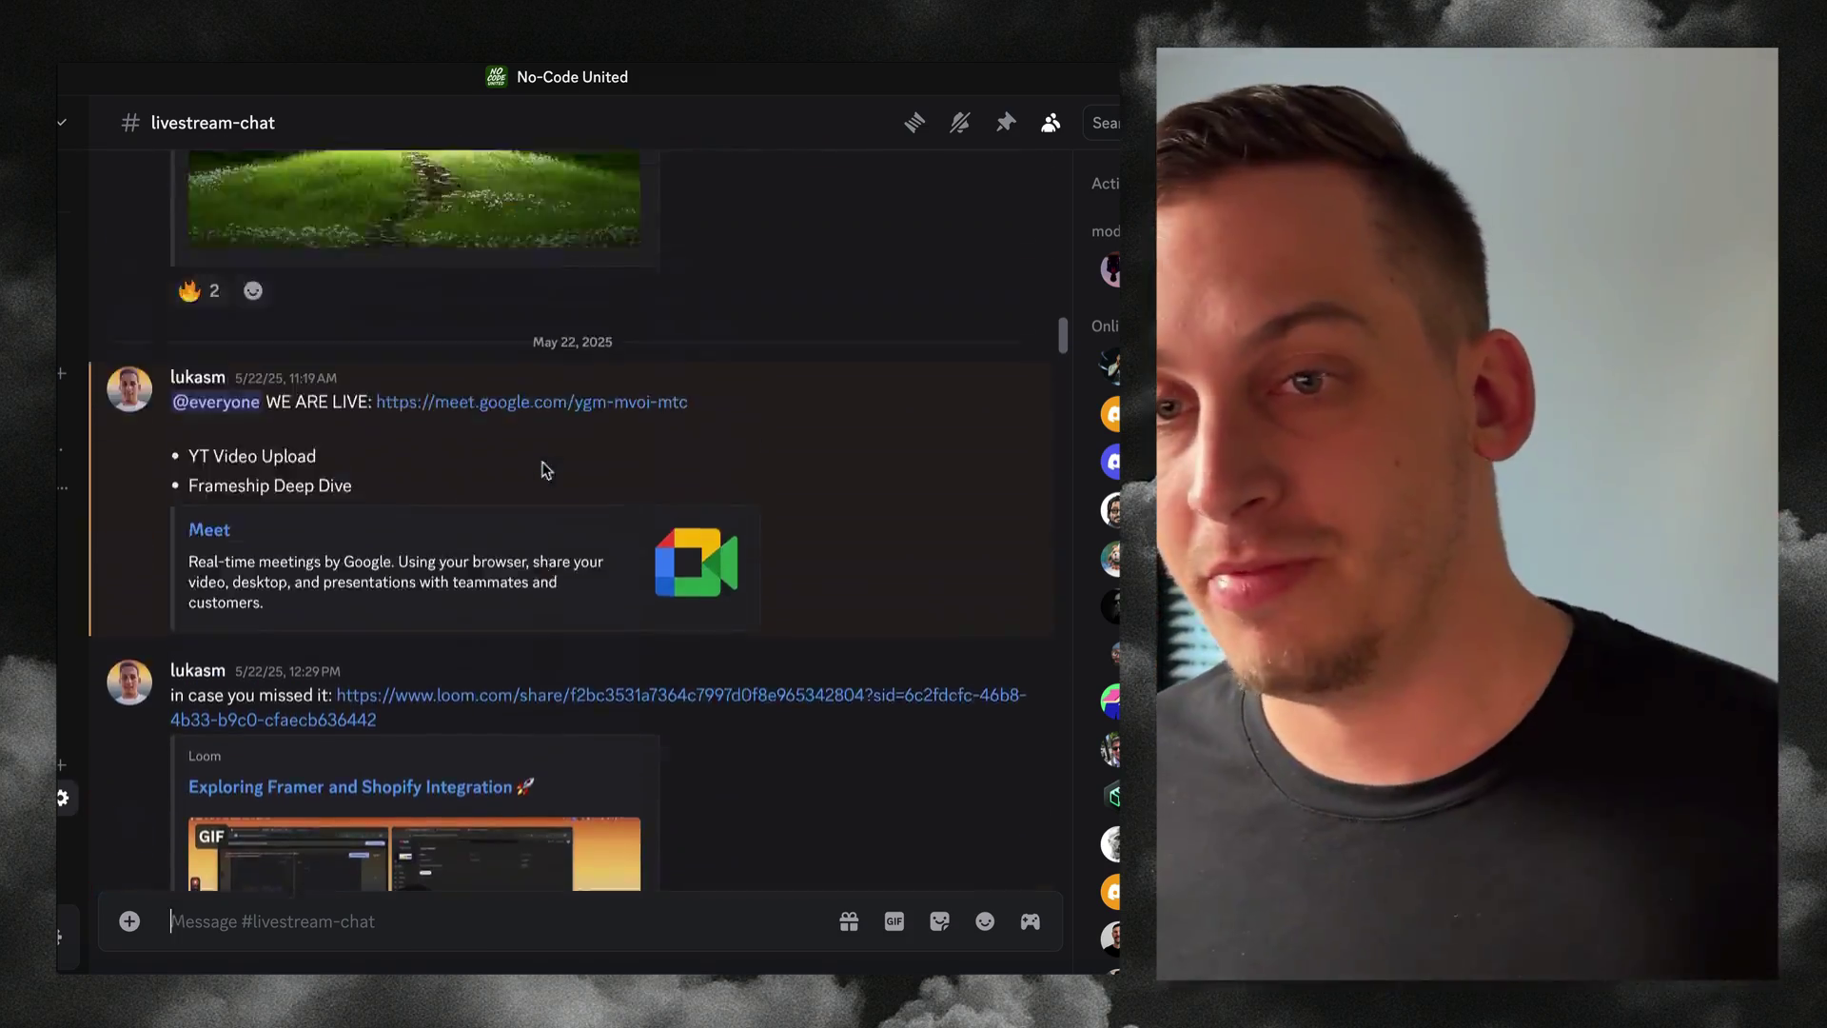
scroll(546, 469, up, 15)
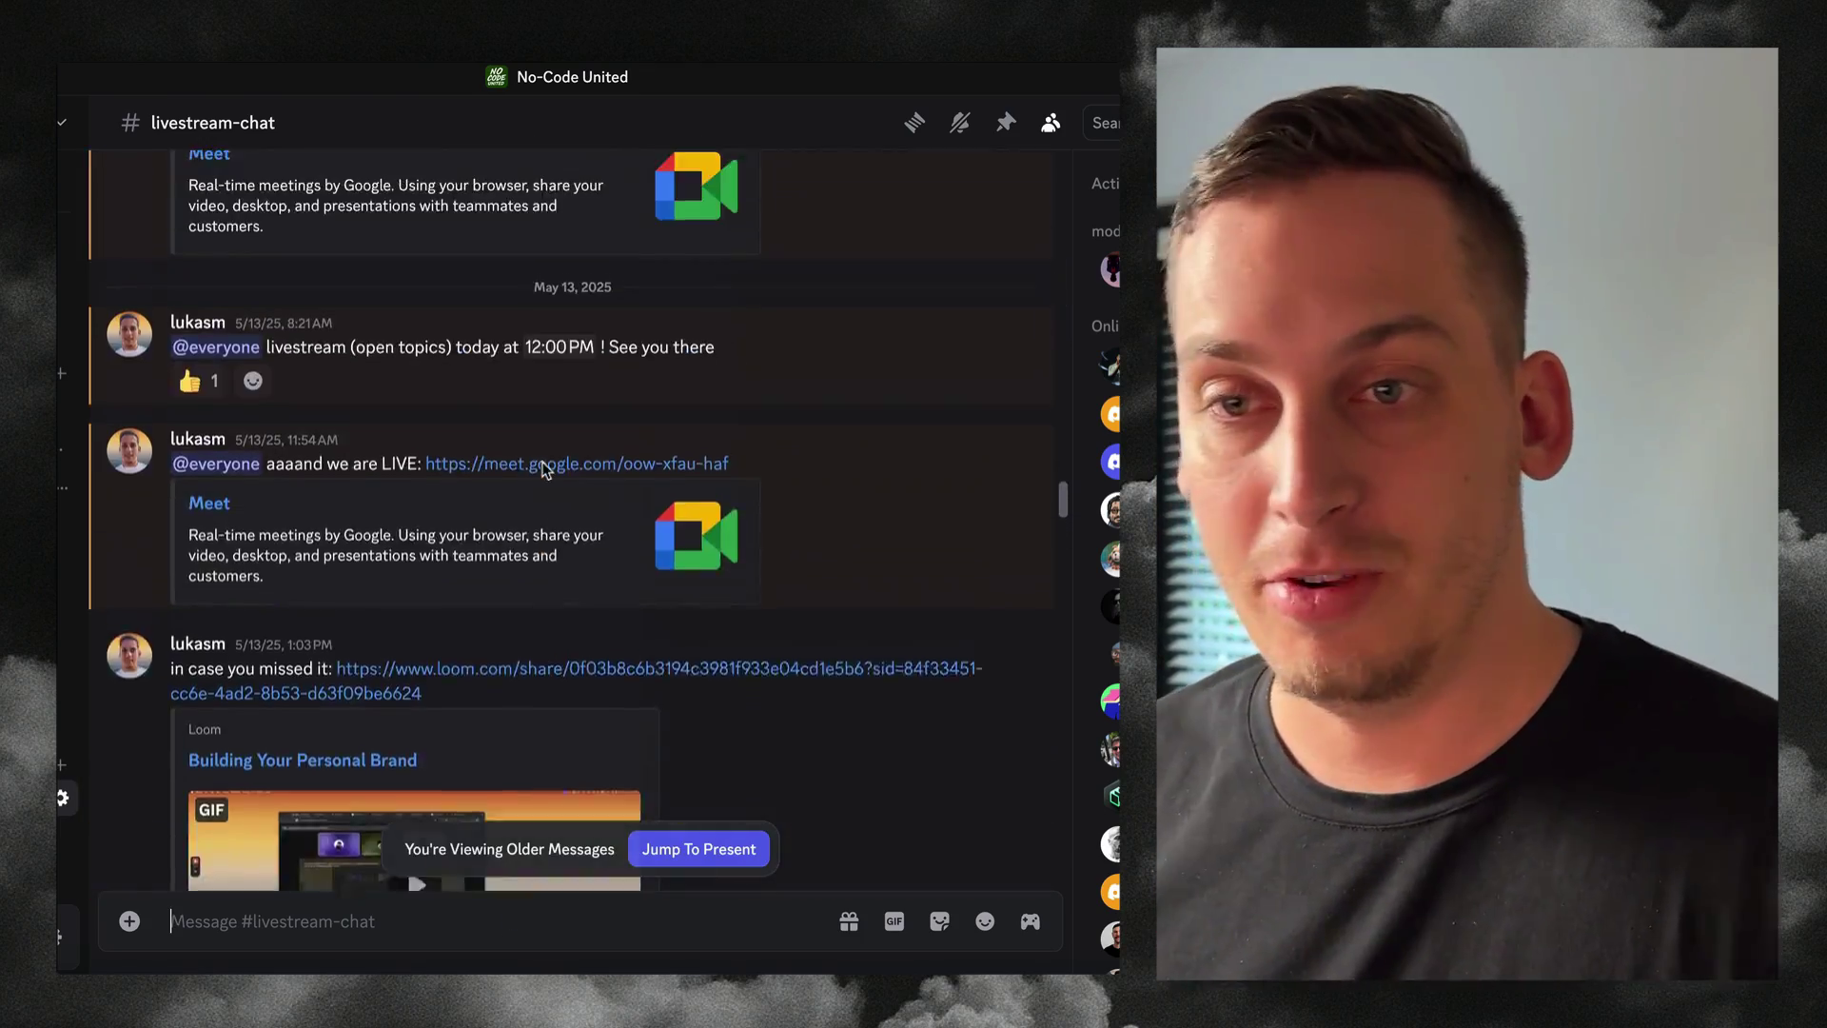
scroll(546, 469, up, 11)
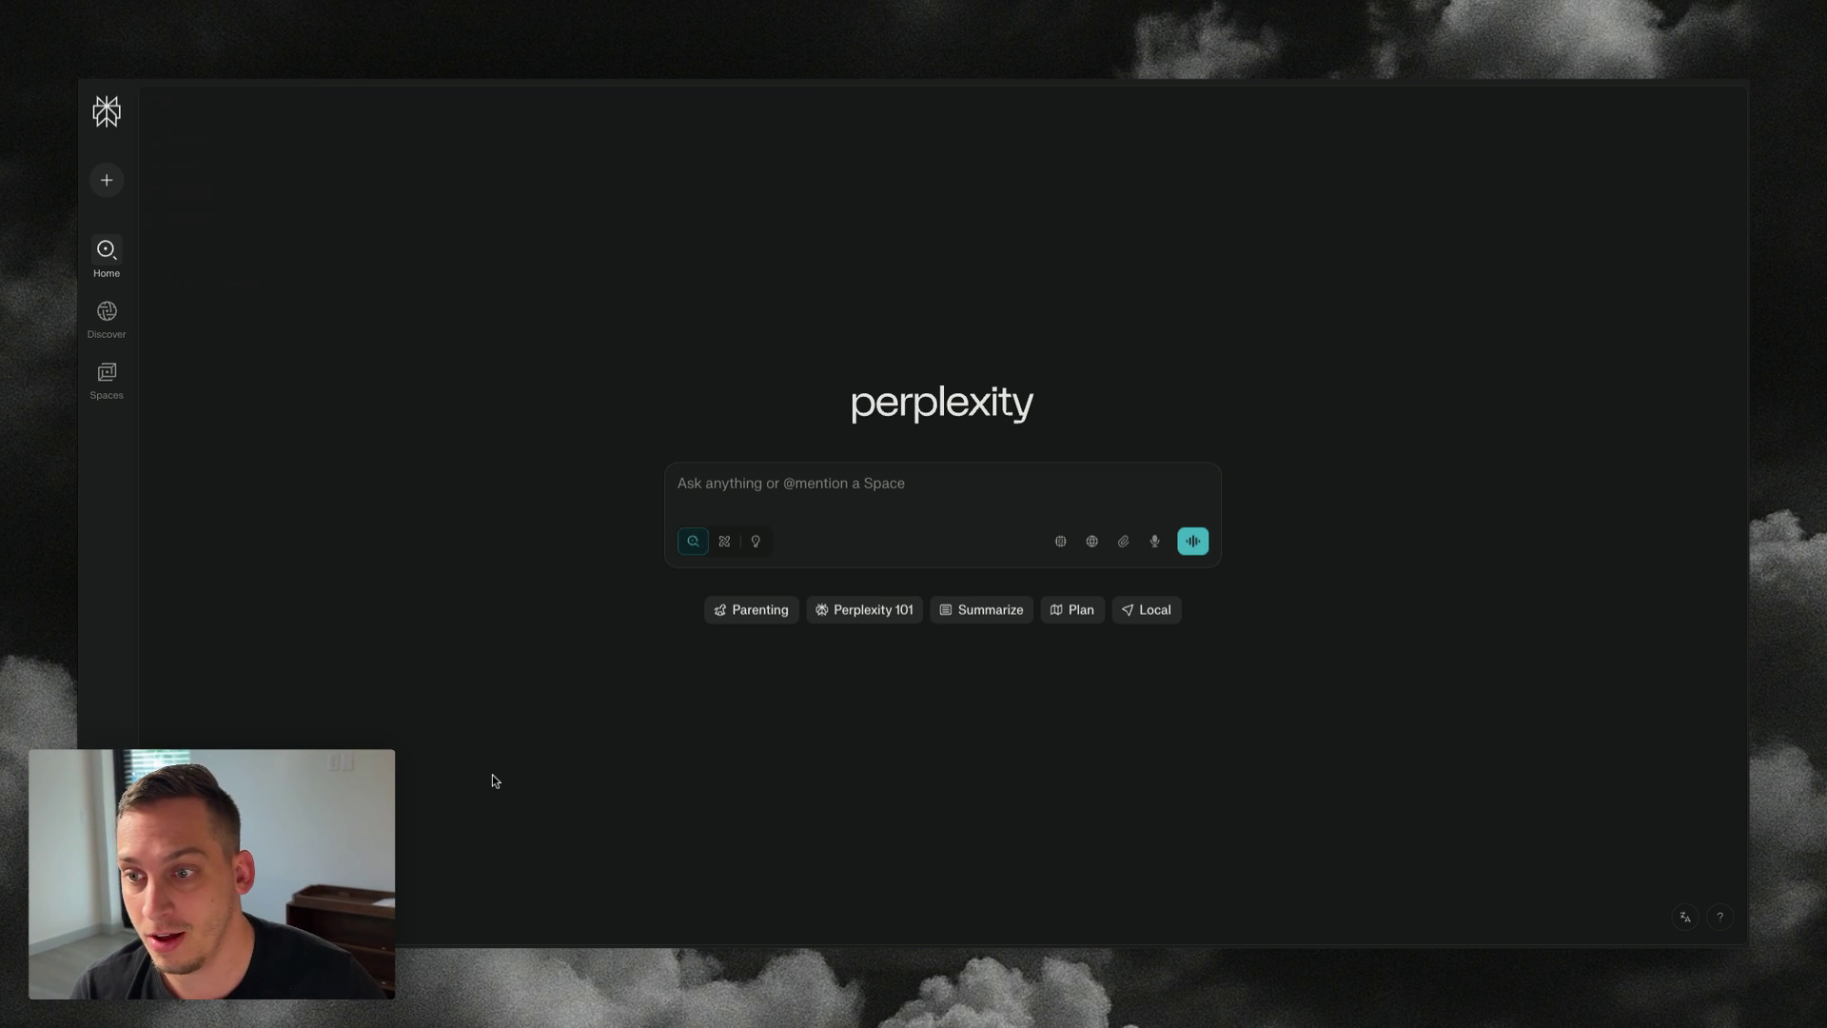
mouse_move(106, 776)
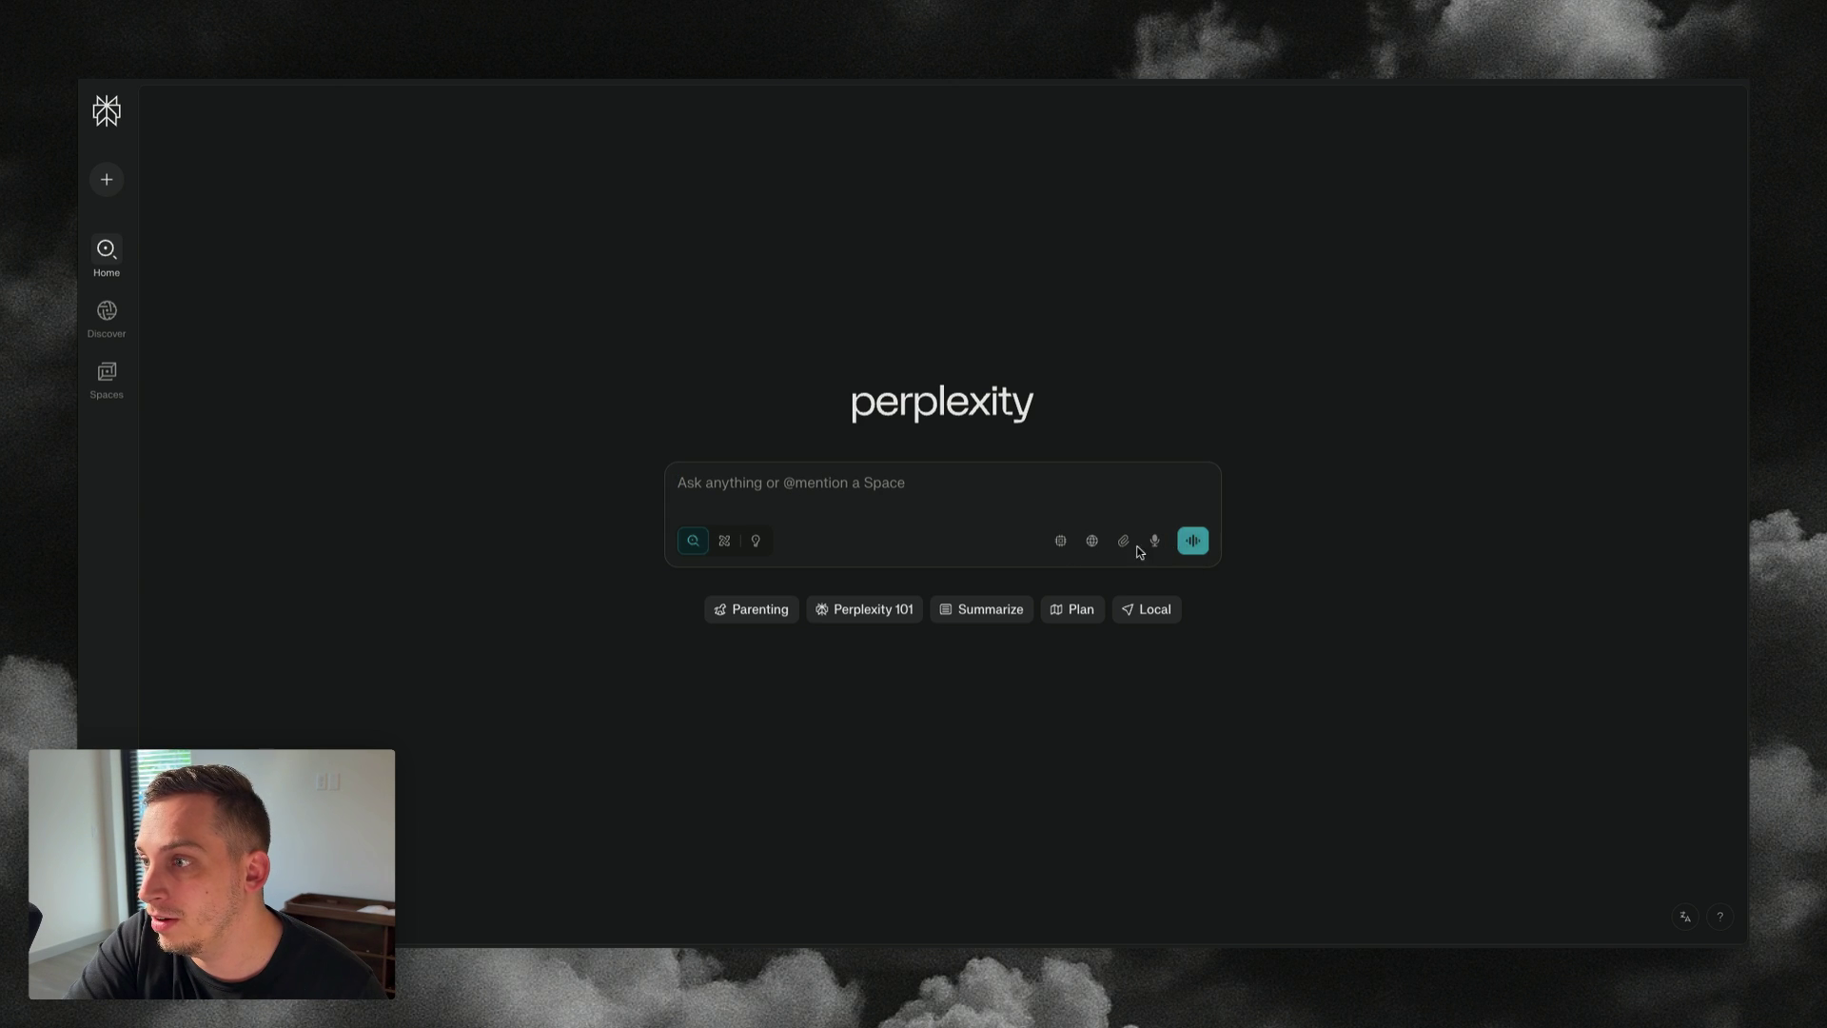
mouse_move(693, 554)
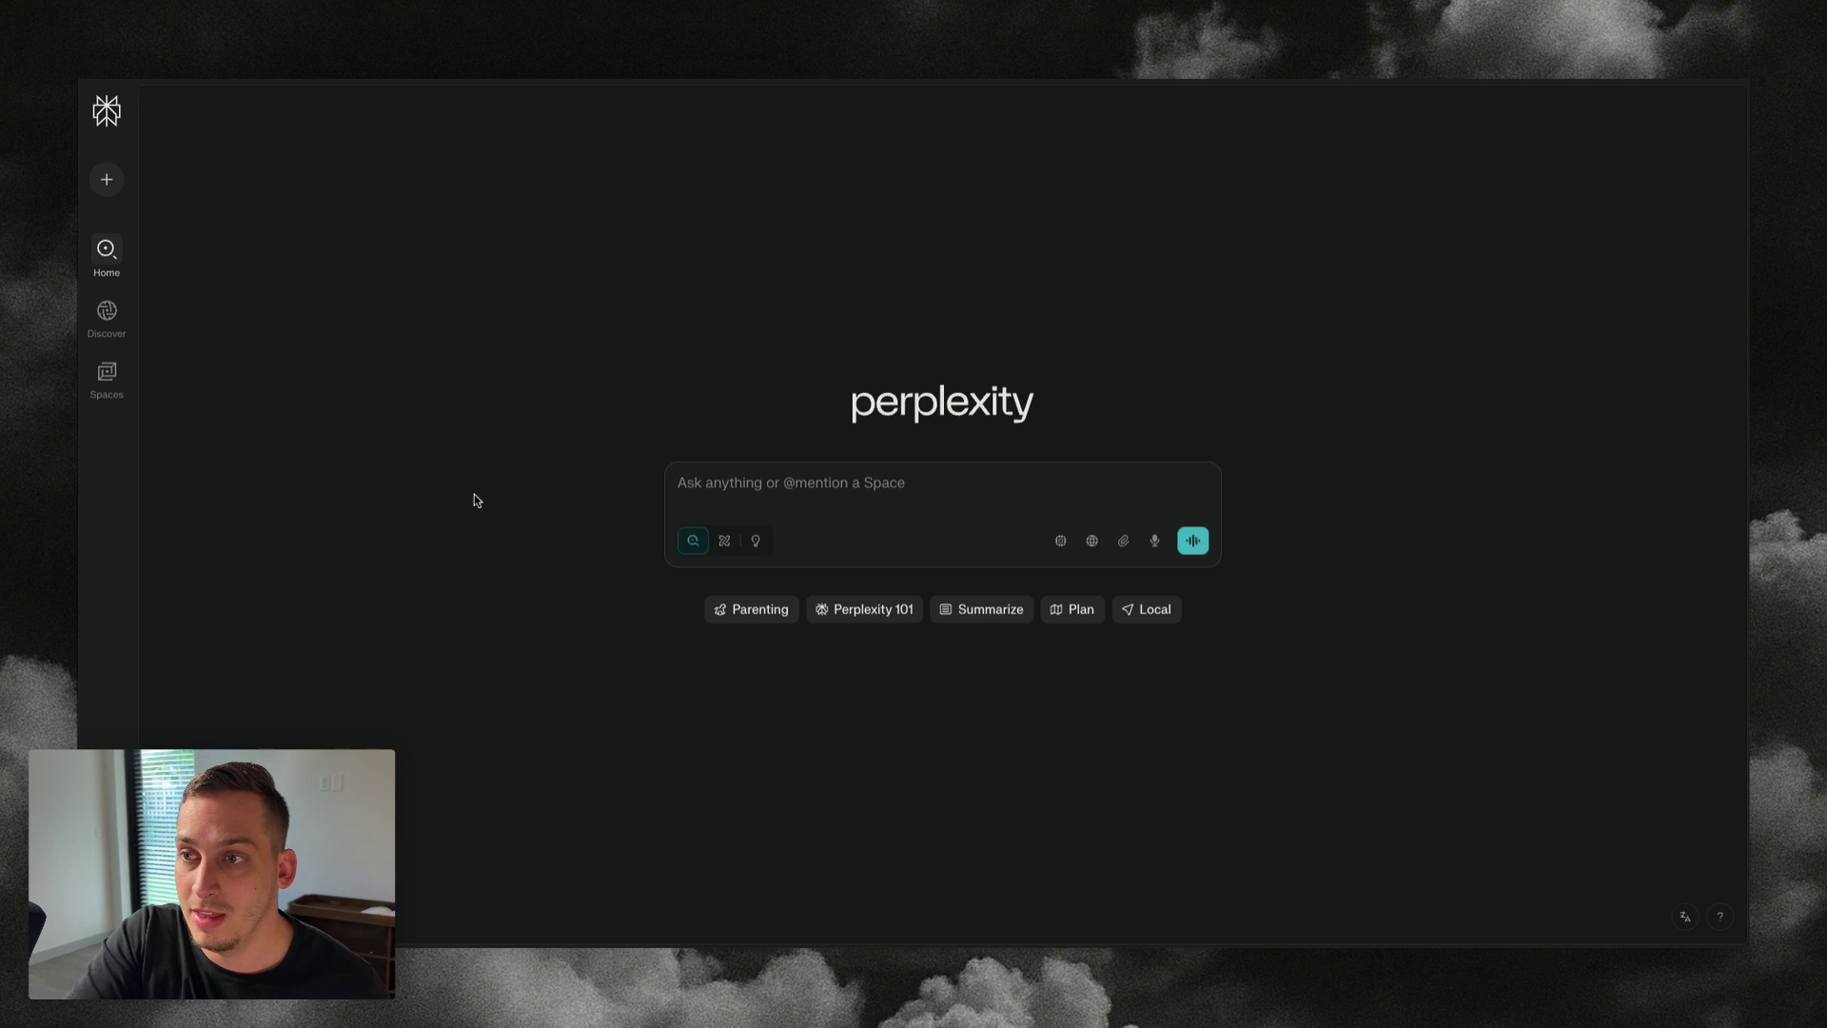
mouse_move(97, 507)
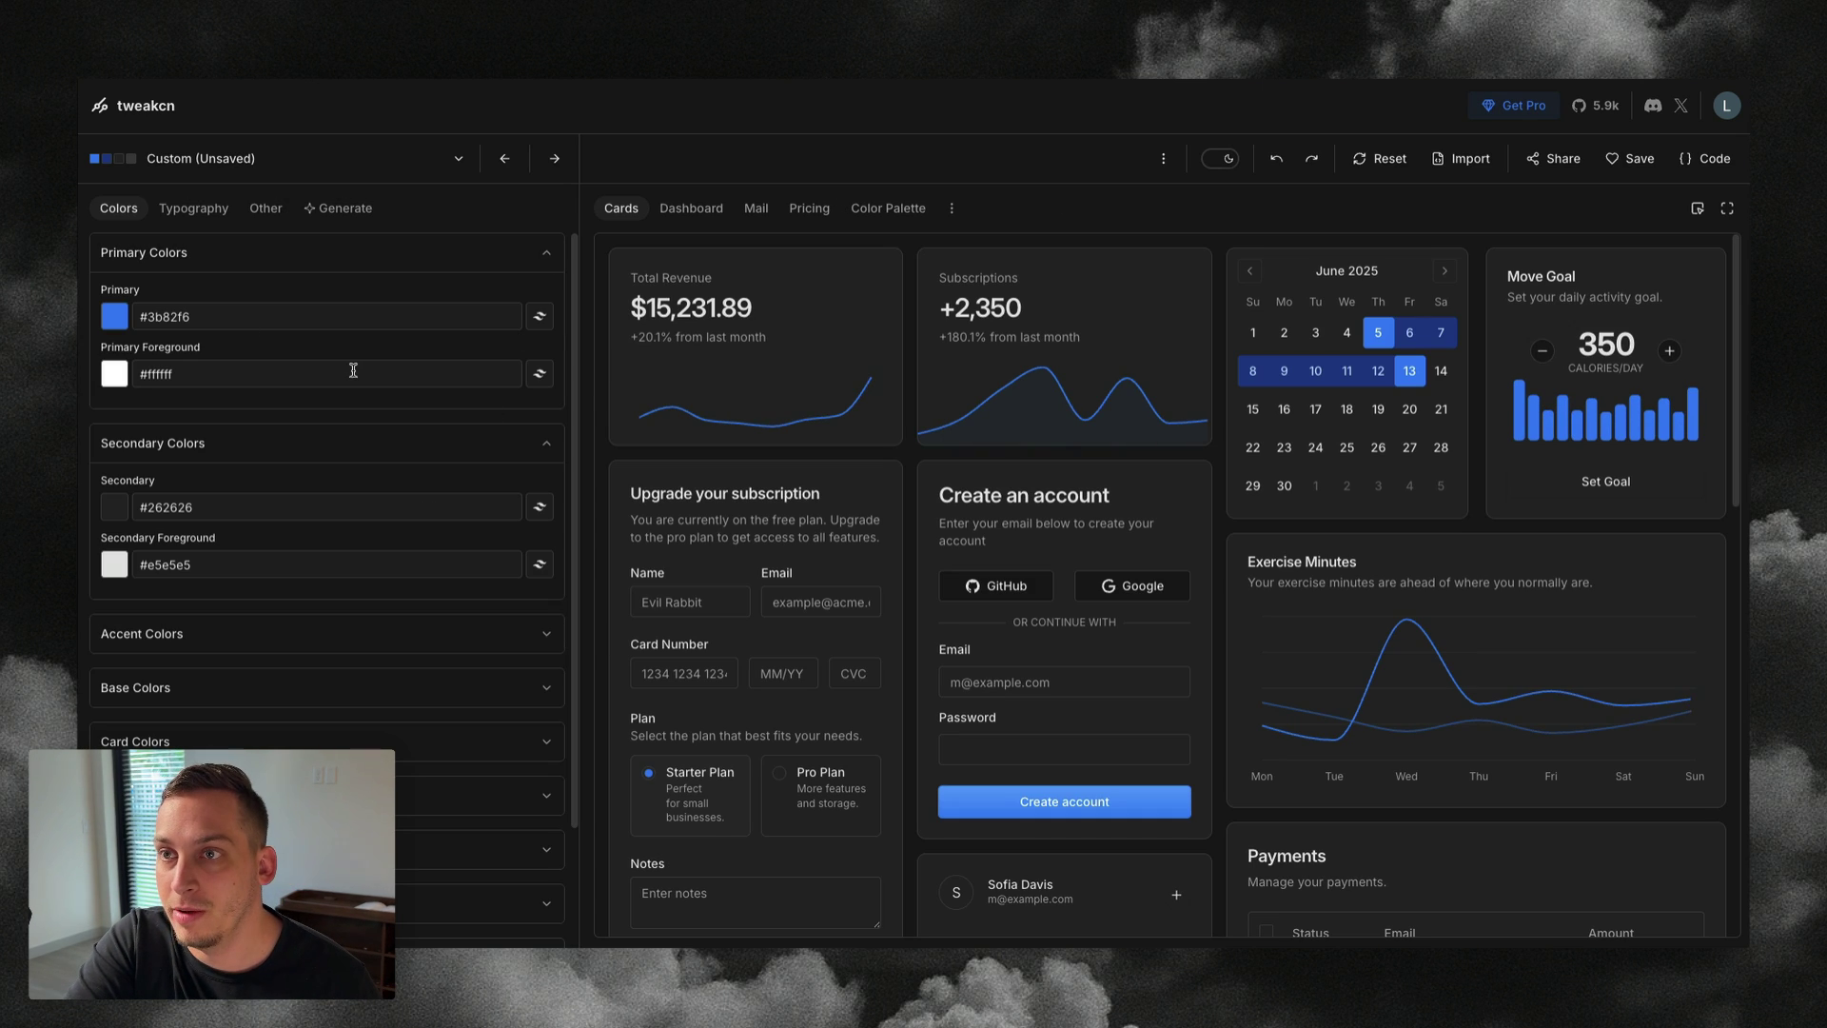
- Preview the Amber Minimal, Bold Tech, Bubblegum and Claude built-in themes in turn
click(257, 158)
click(233, 373)
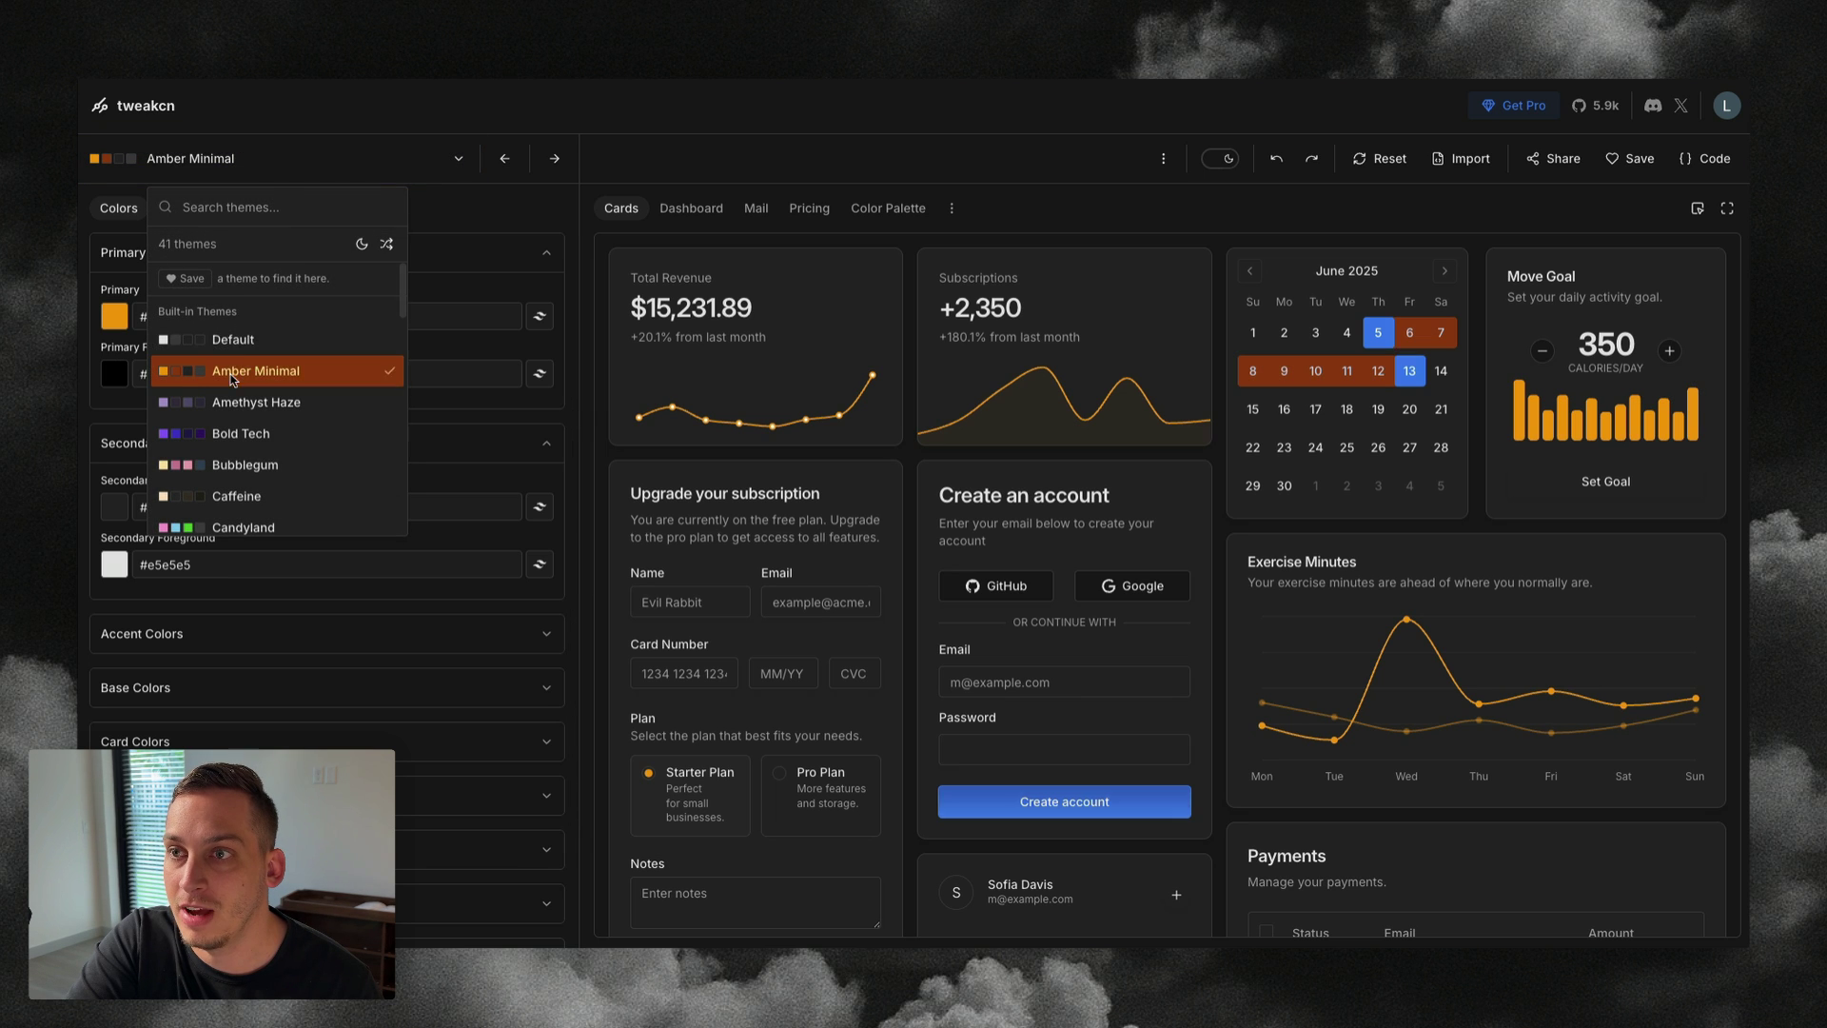
click(252, 158)
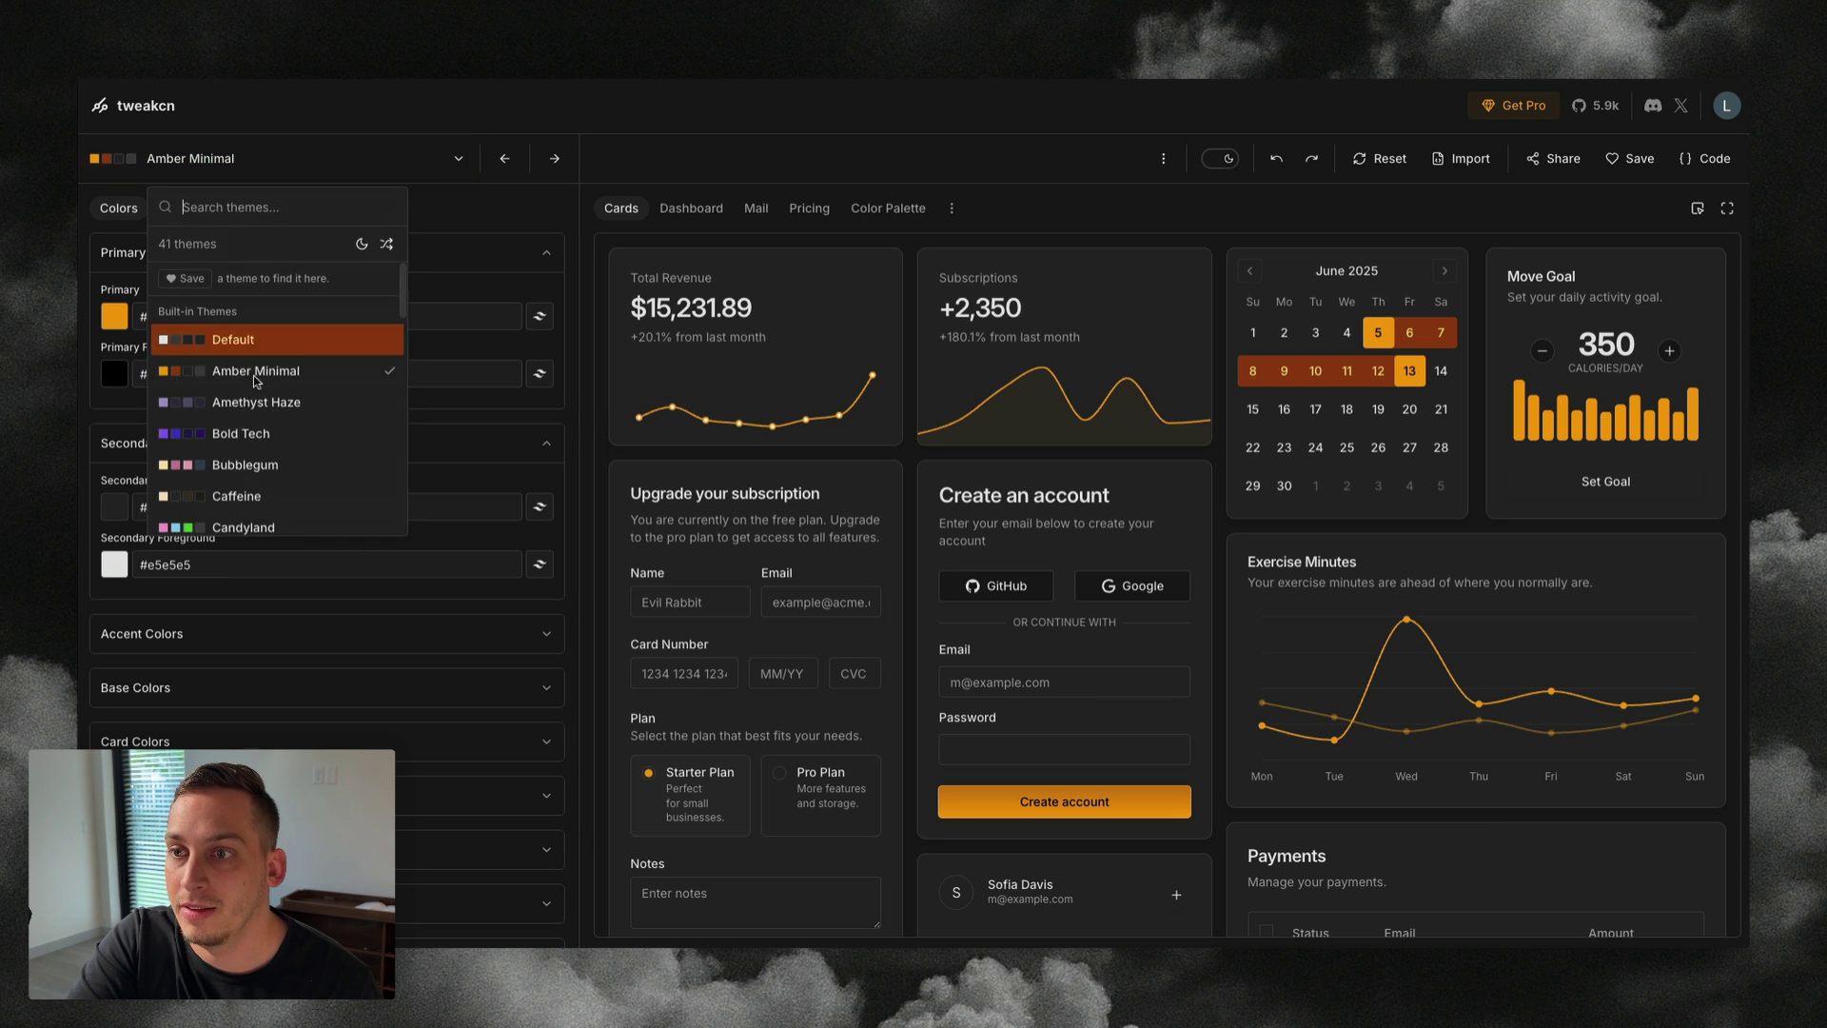
click(262, 438)
click(259, 464)
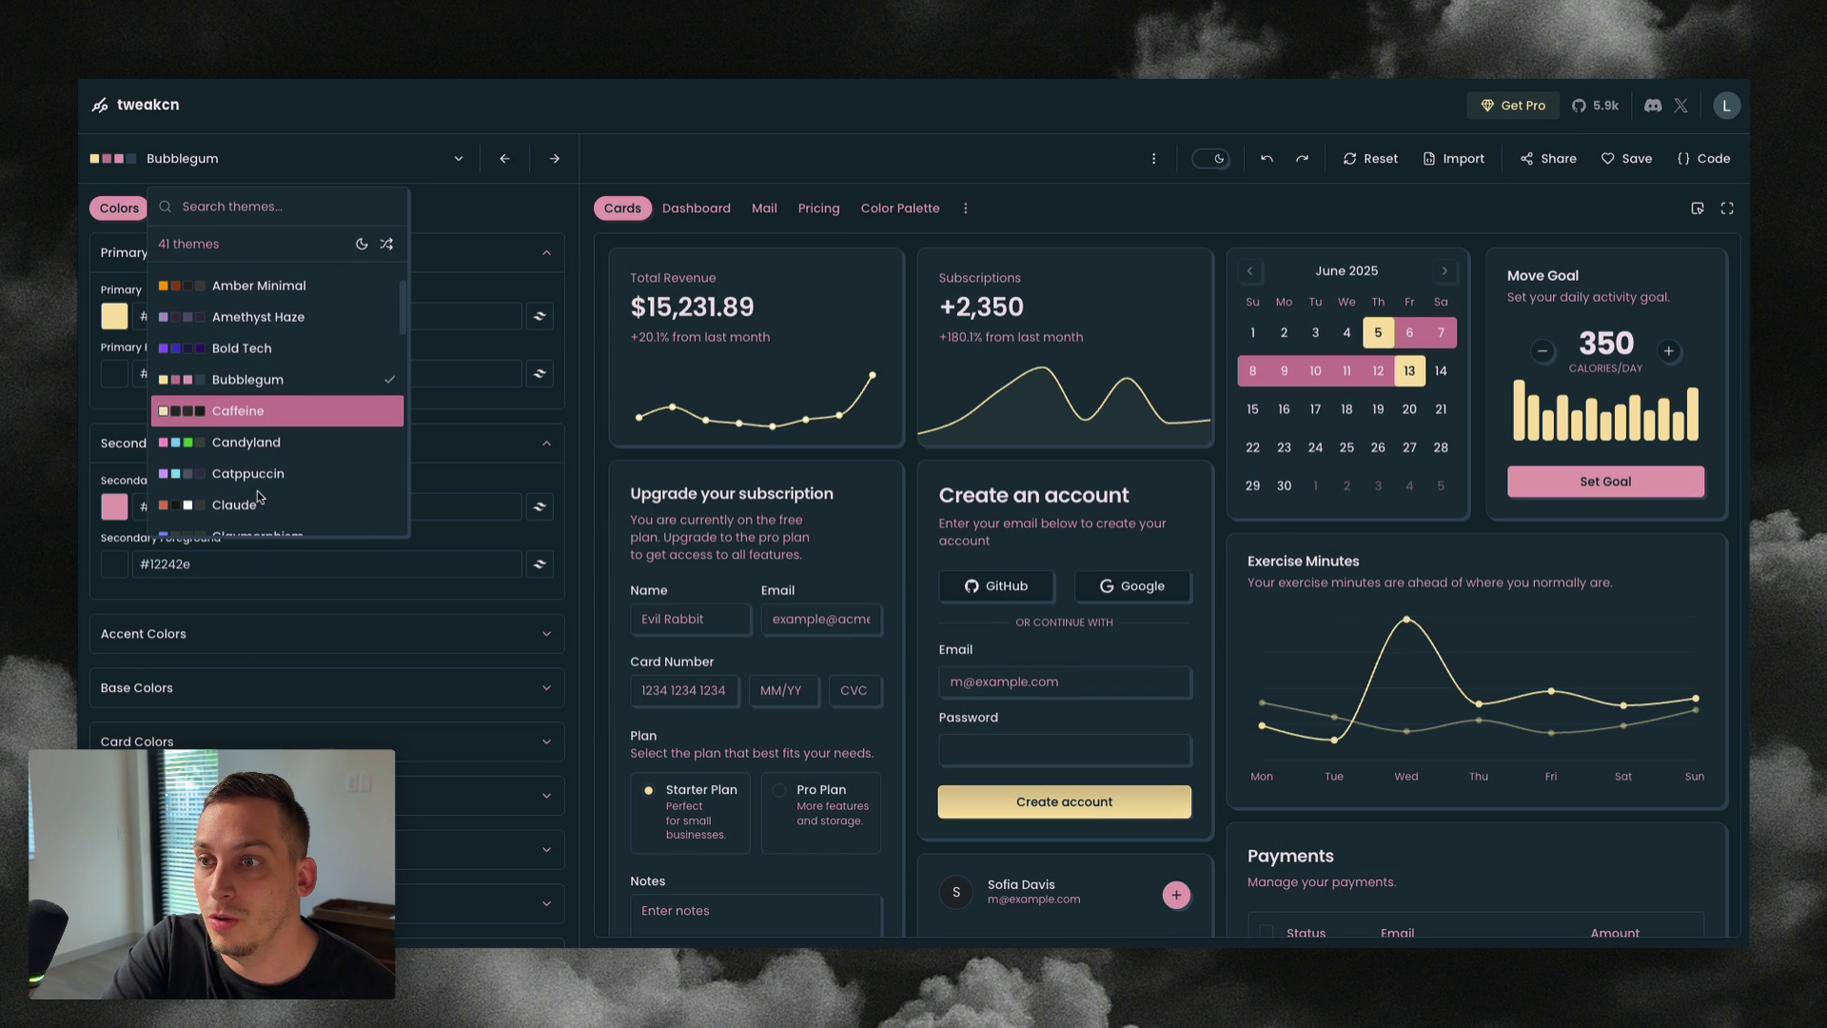
click(258, 494)
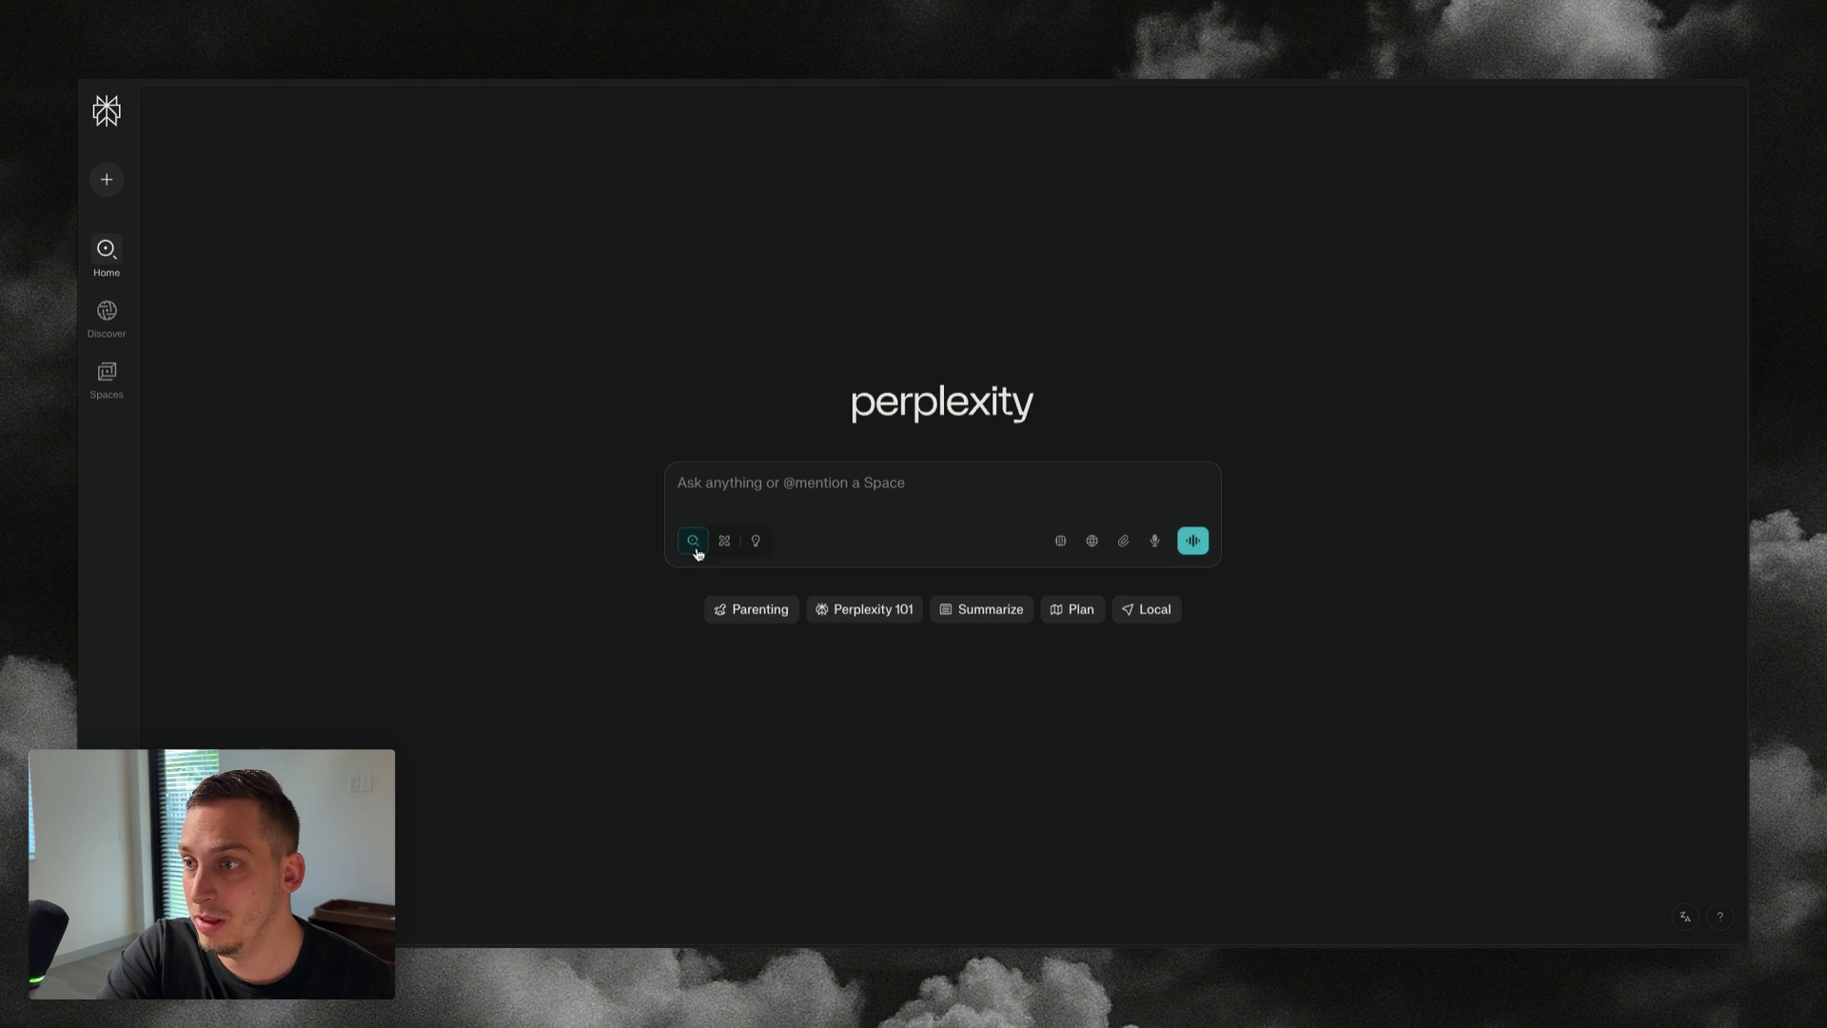
- Capture a screenshot of the whole Perplexity home page window
mouse_move(682, 551)
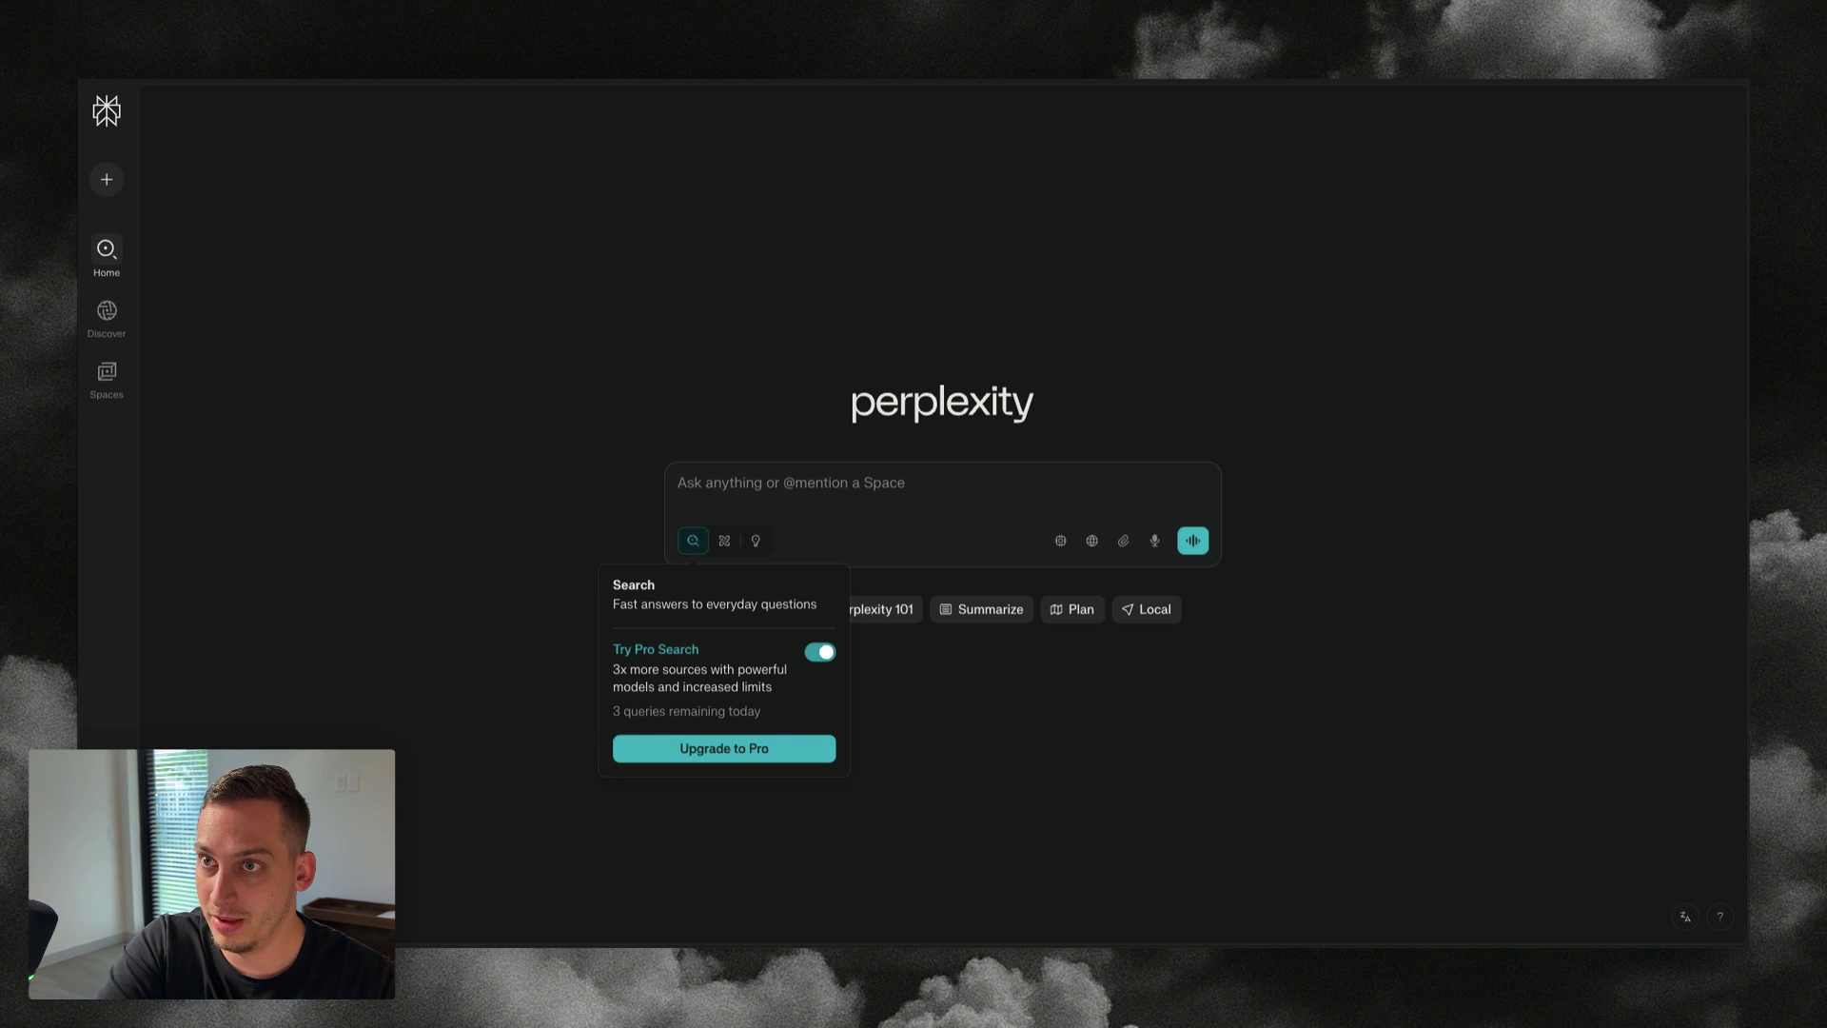
drag(80, 83, 1741, 937)
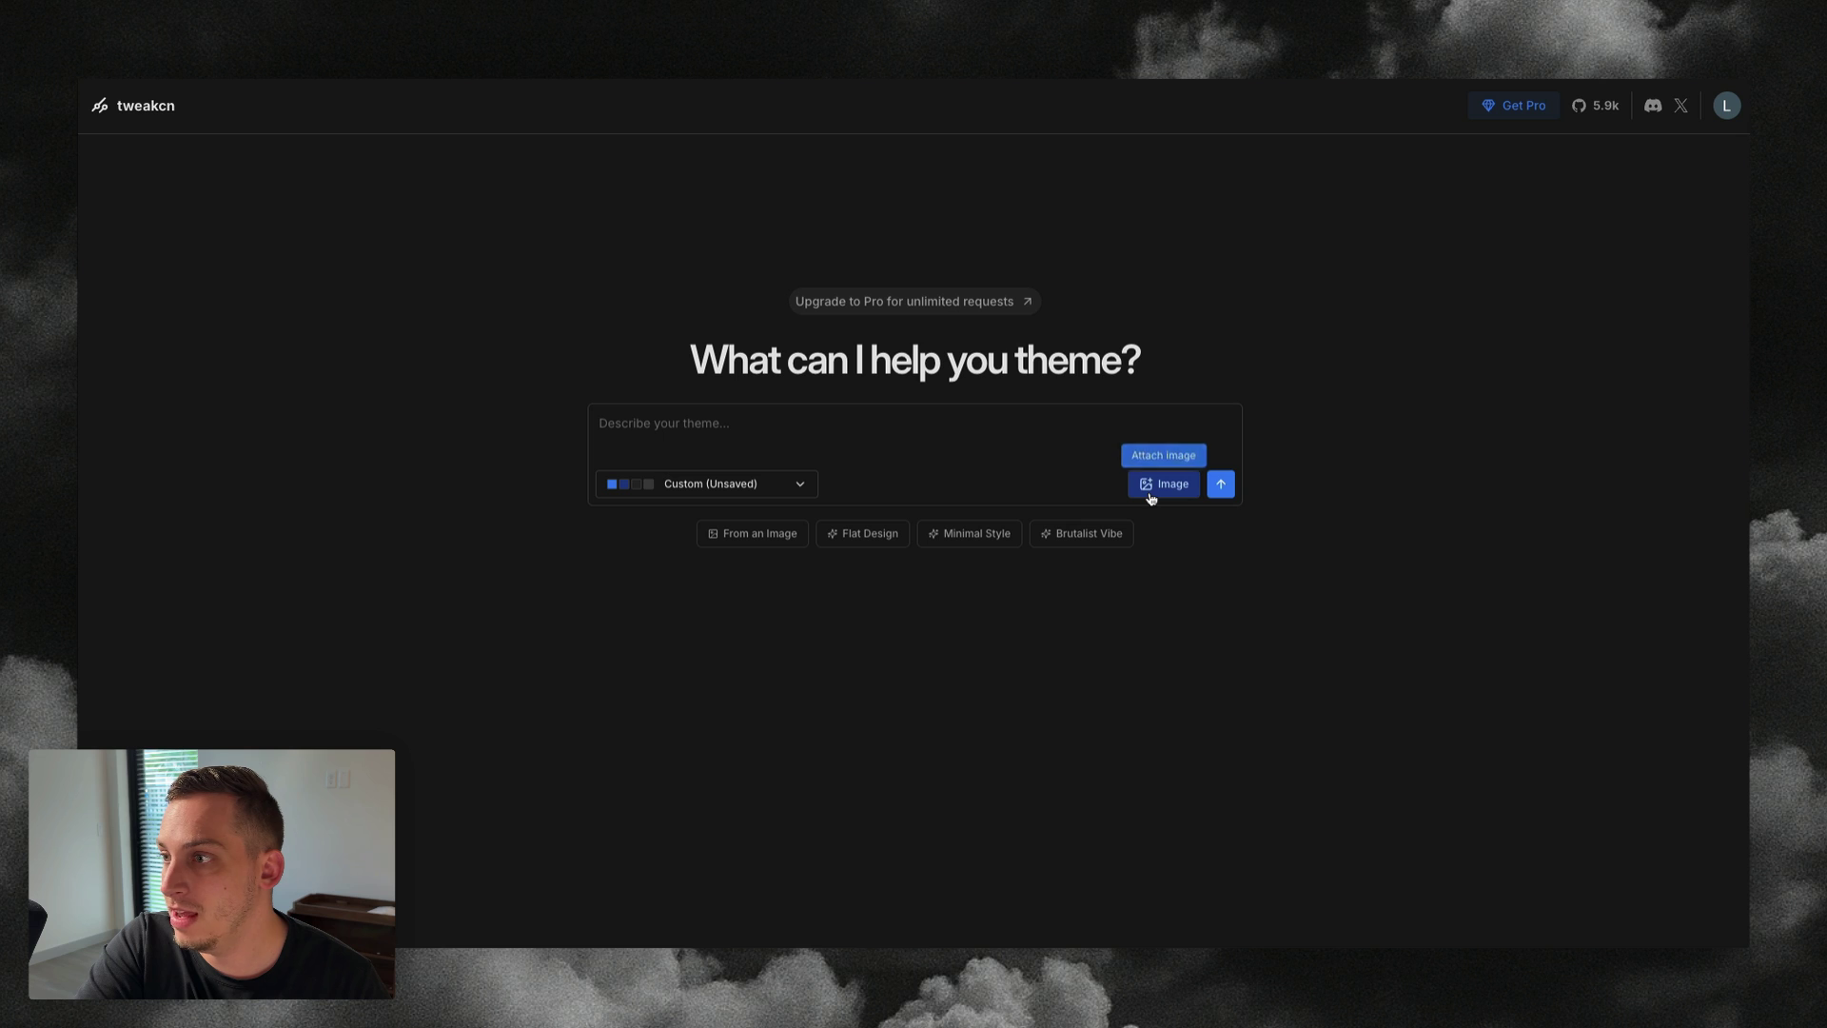
- Paste the Perplexity screenshot into the theme prompt and generate a theme from it
key(ctrl+v)
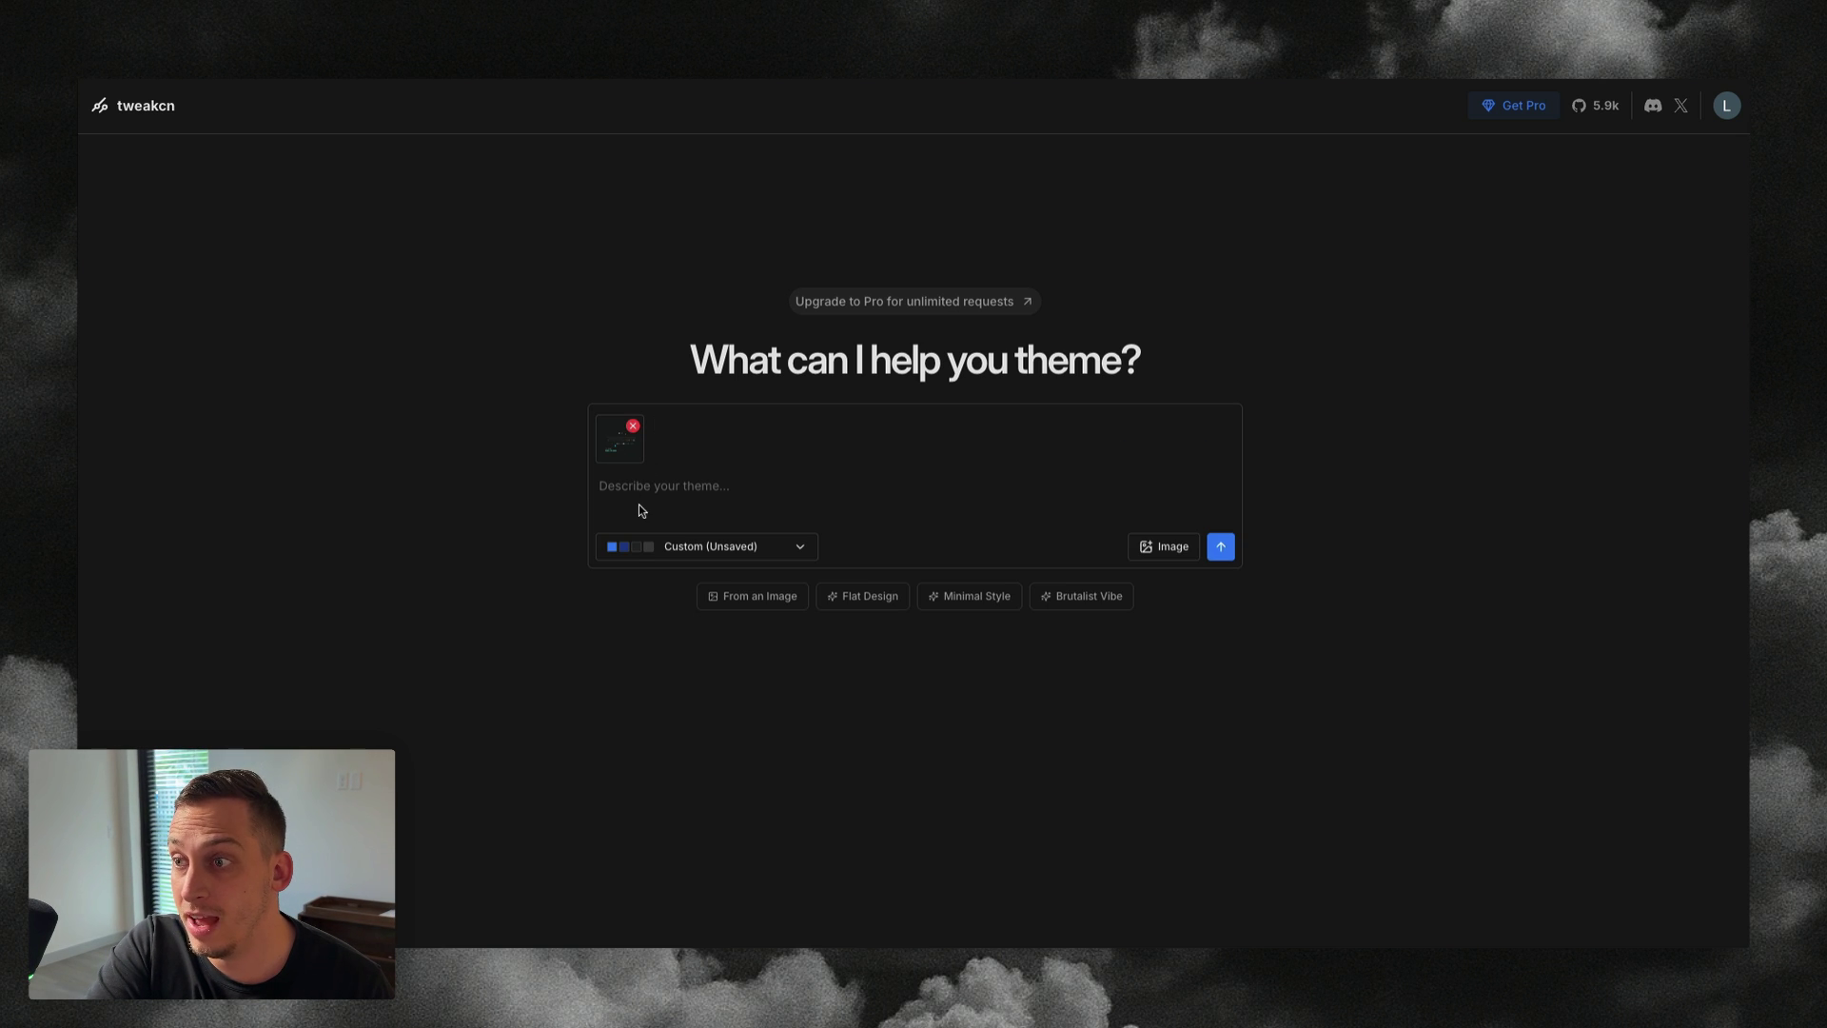
click(639, 494)
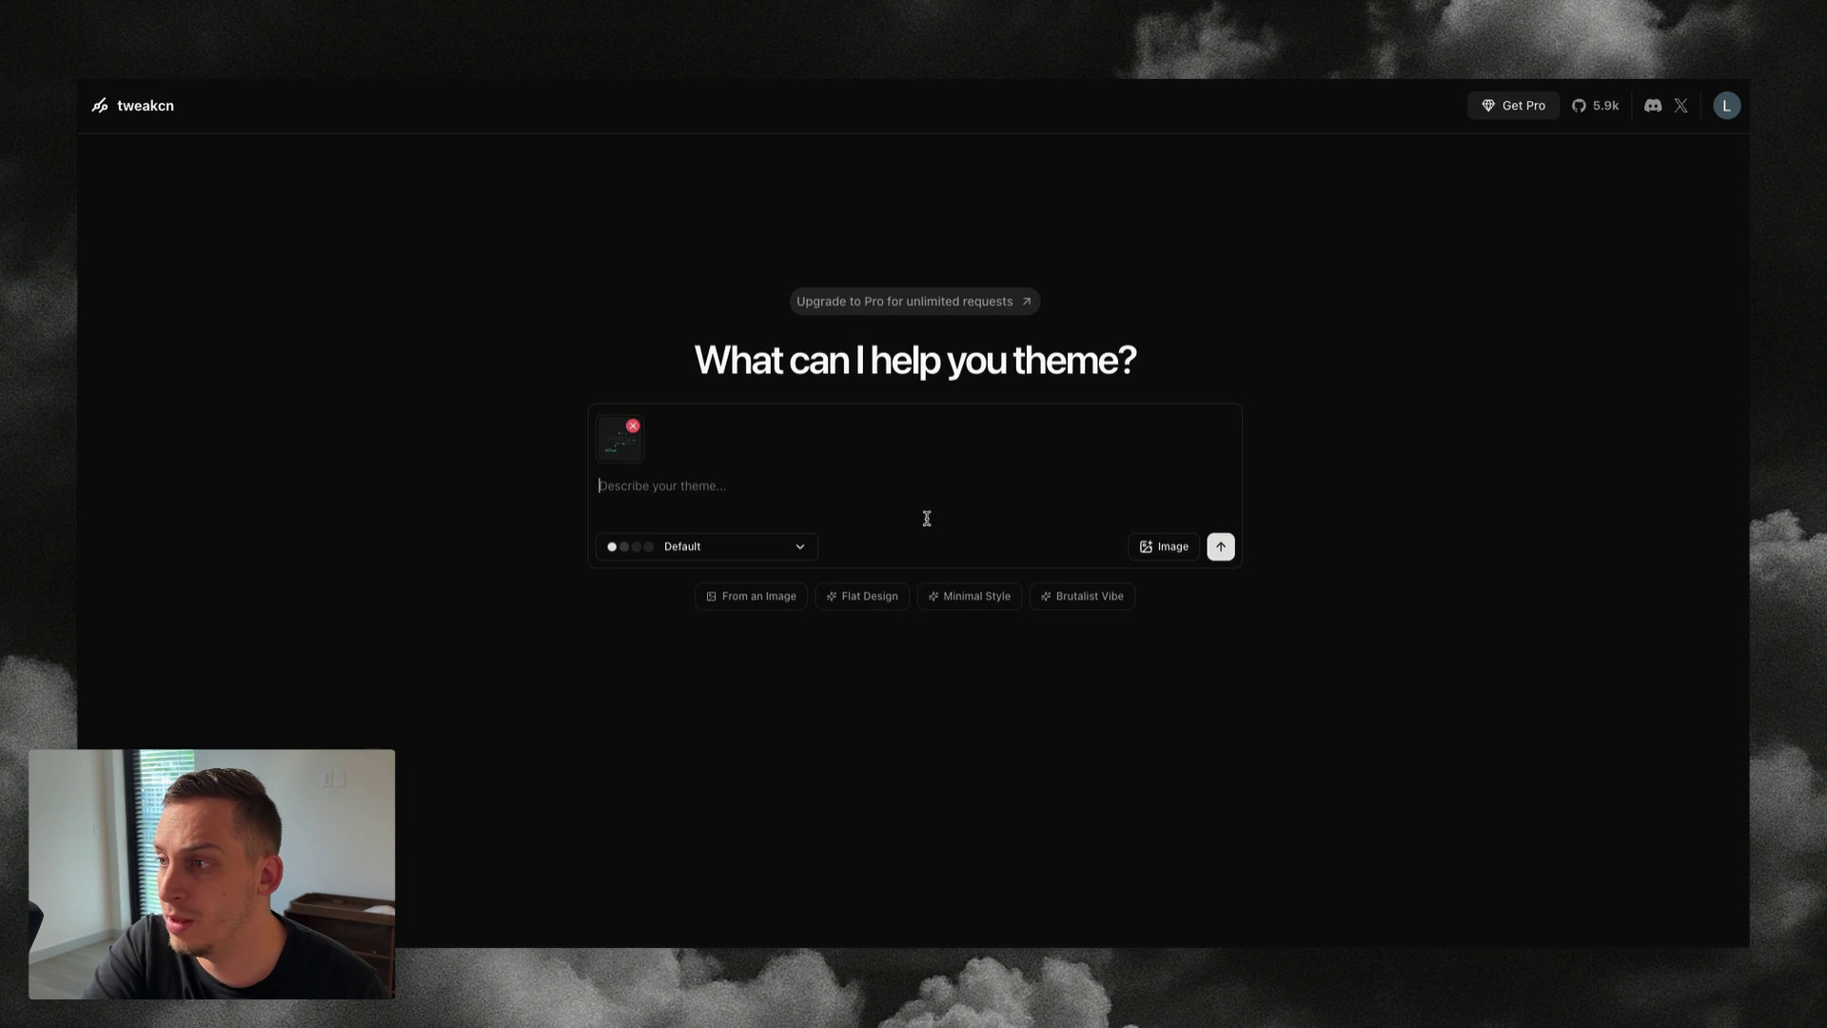
click(1219, 549)
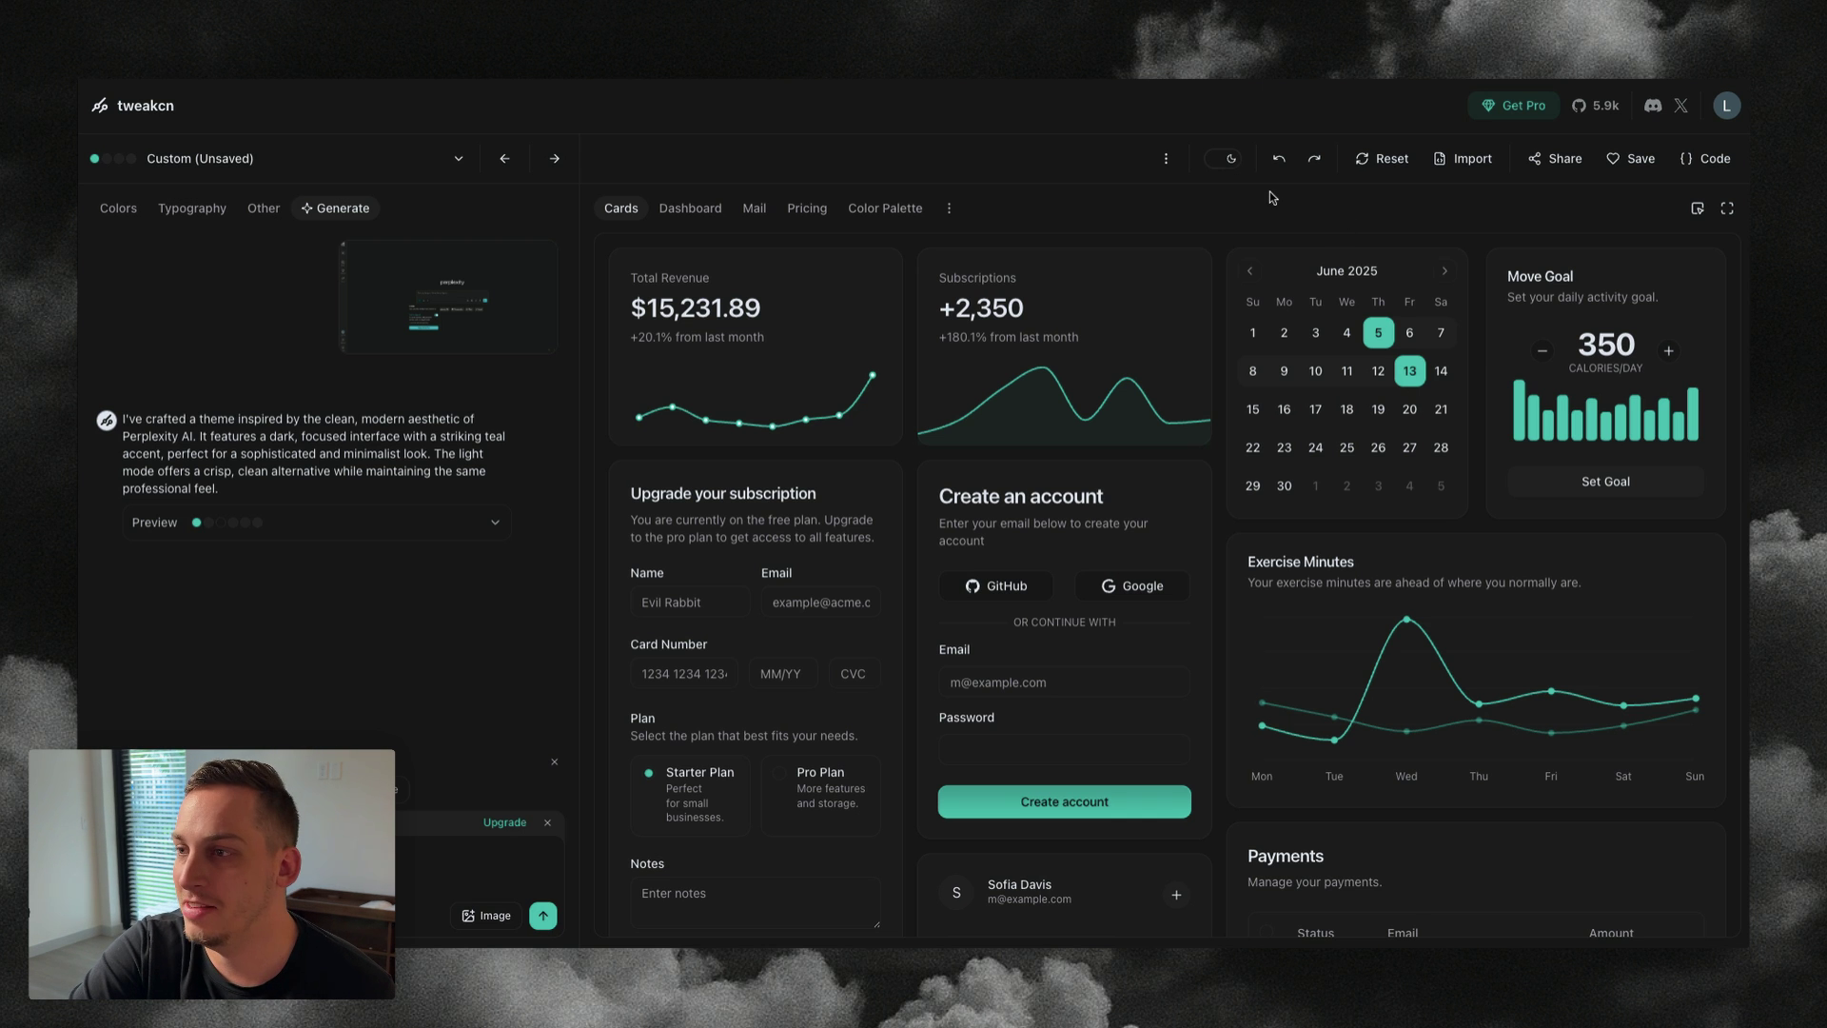
scroll(788, 547, down, 5)
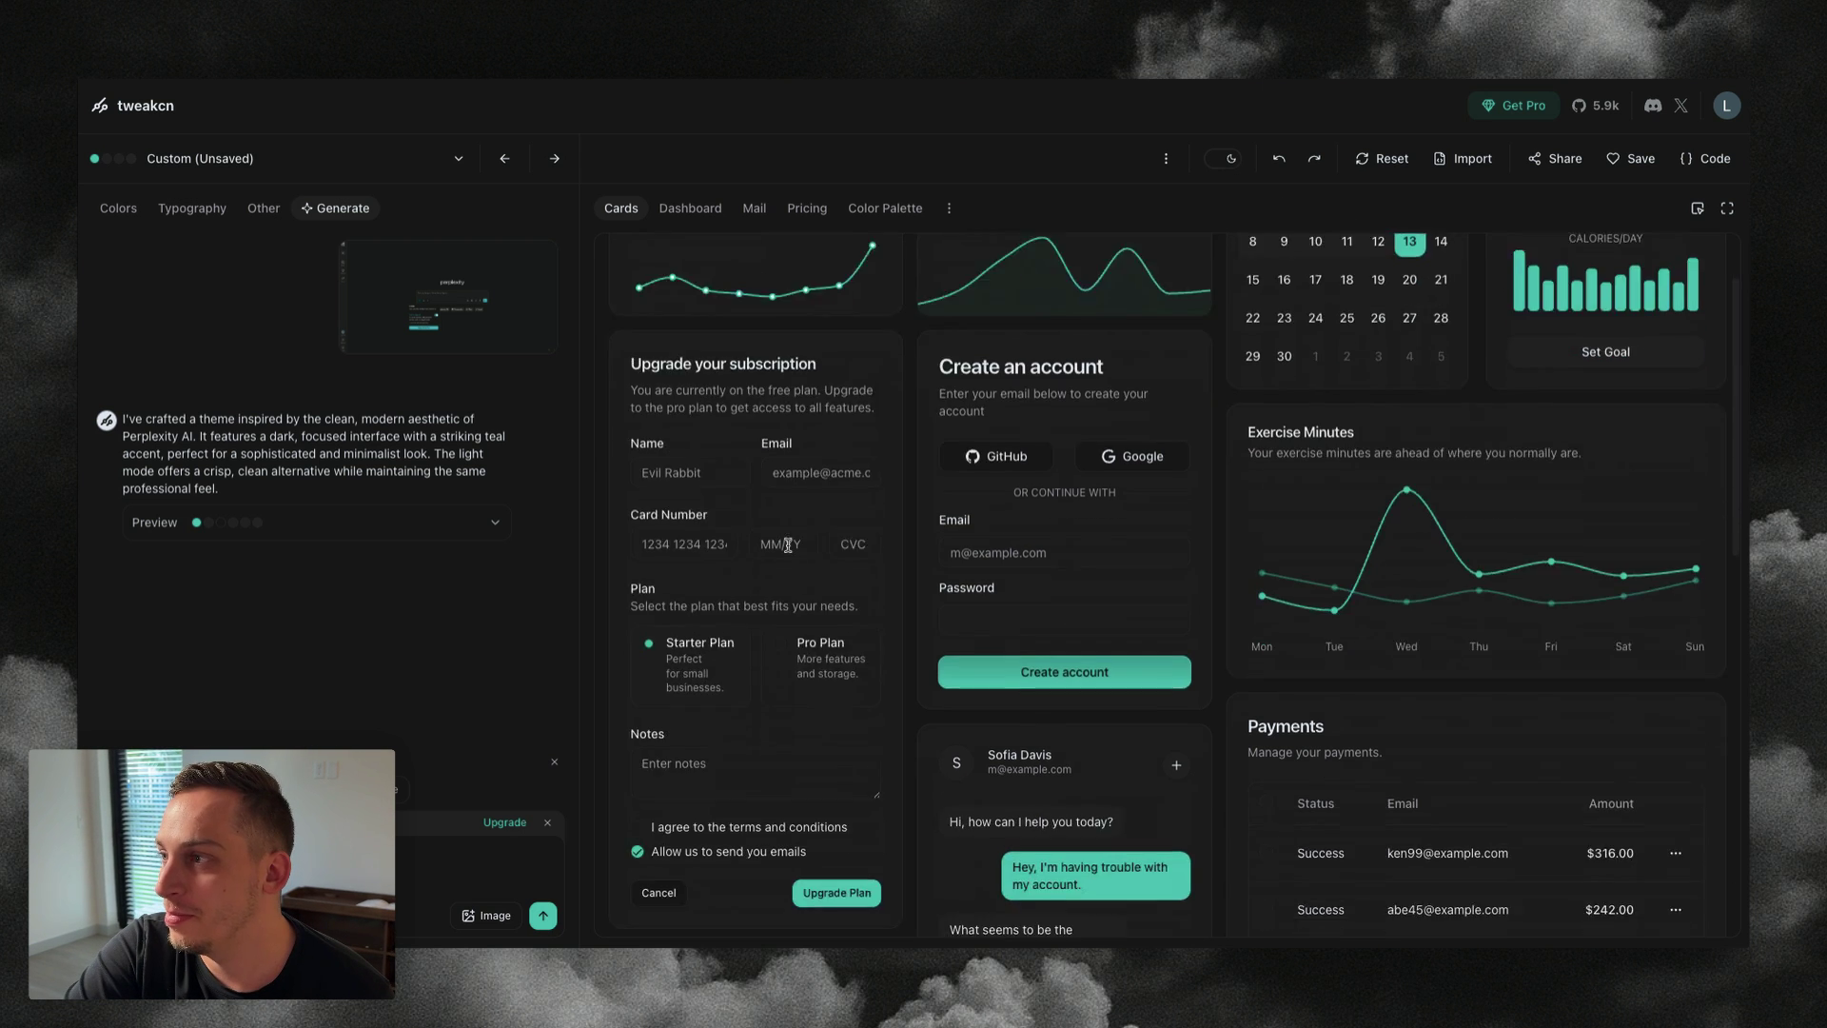
scroll(788, 549, down, 5)
scroll(788, 550, up, 10)
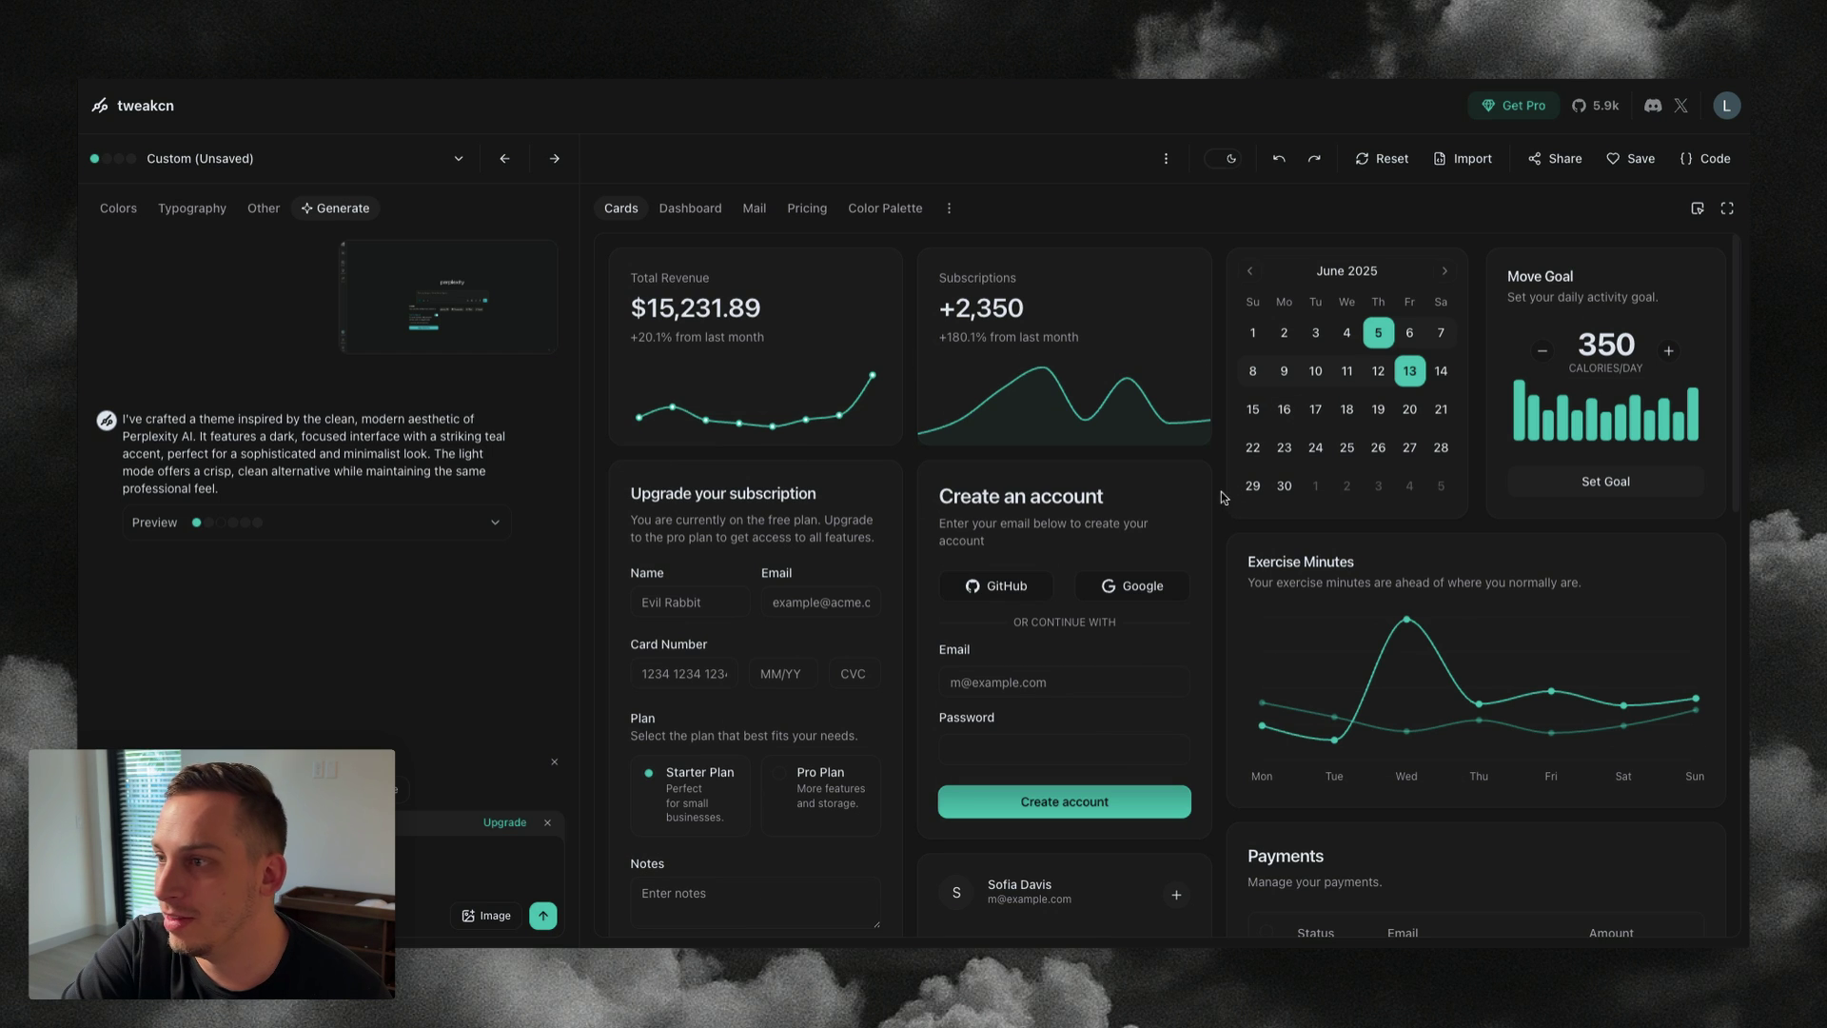
- Check the generated theme in light and dark mode, then copy its index.css code
click(1226, 159)
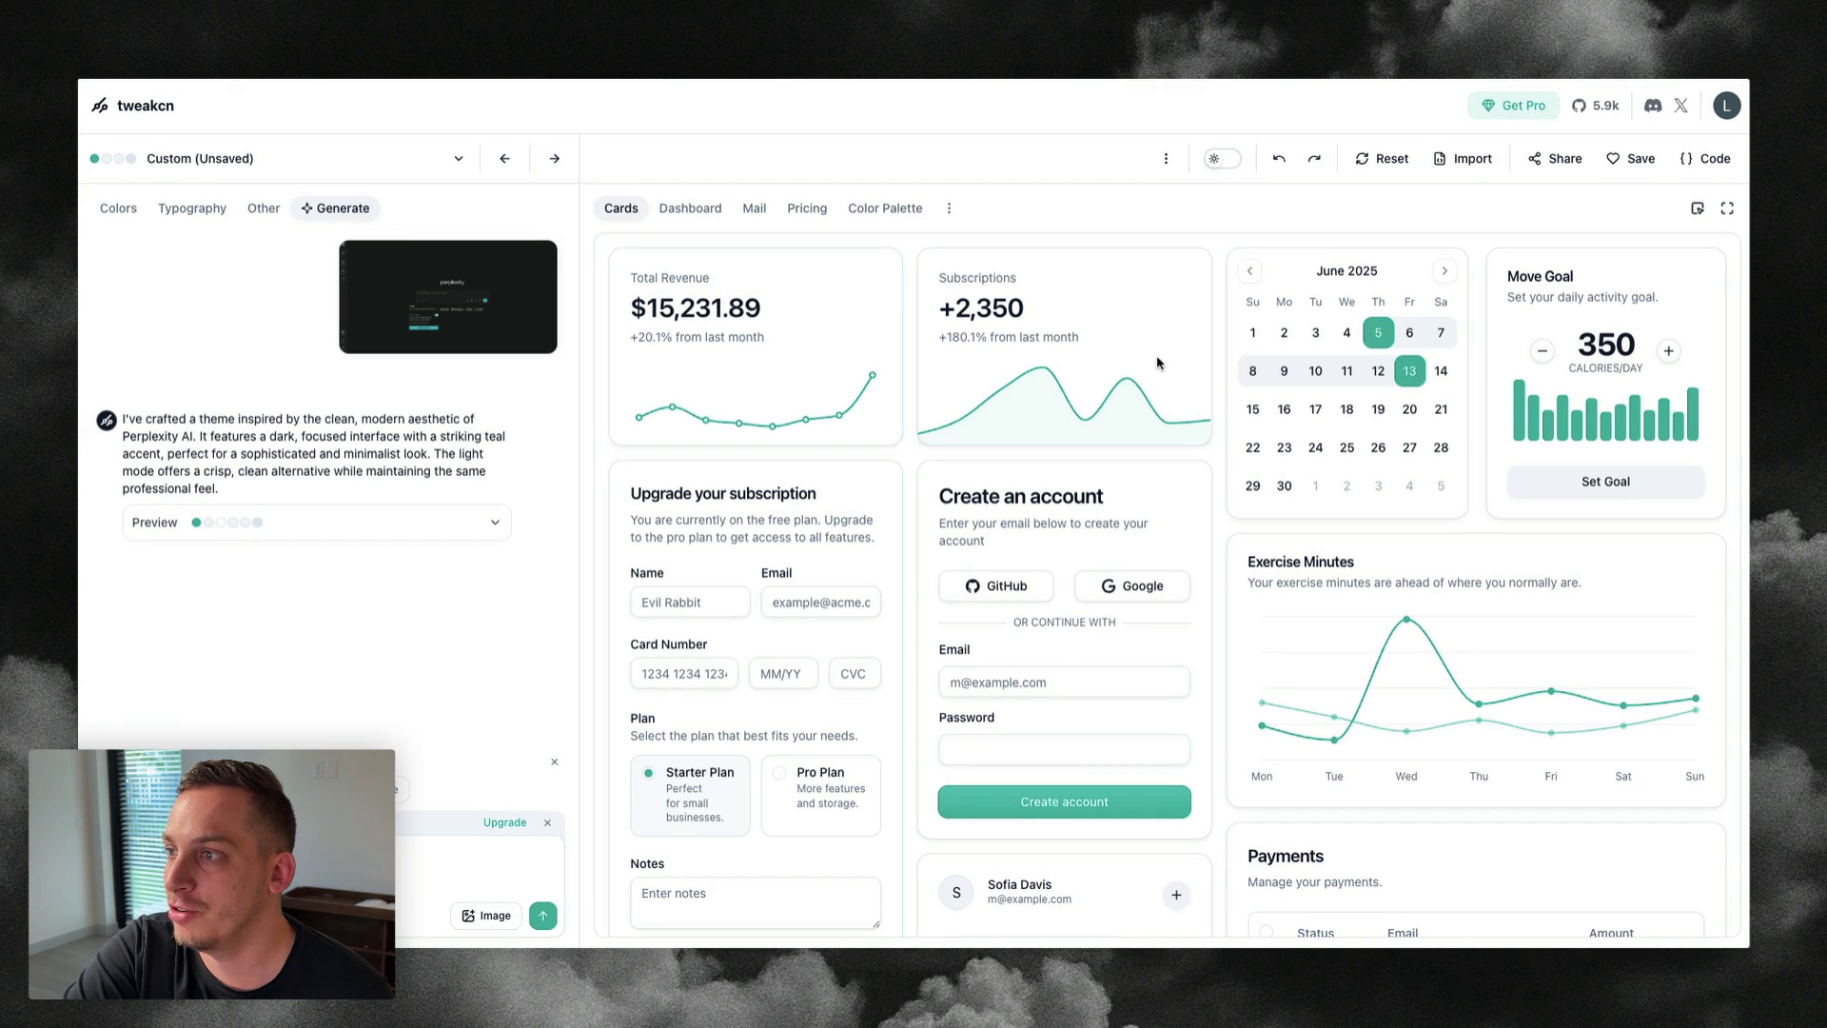
scroll(1111, 592, down, 10)
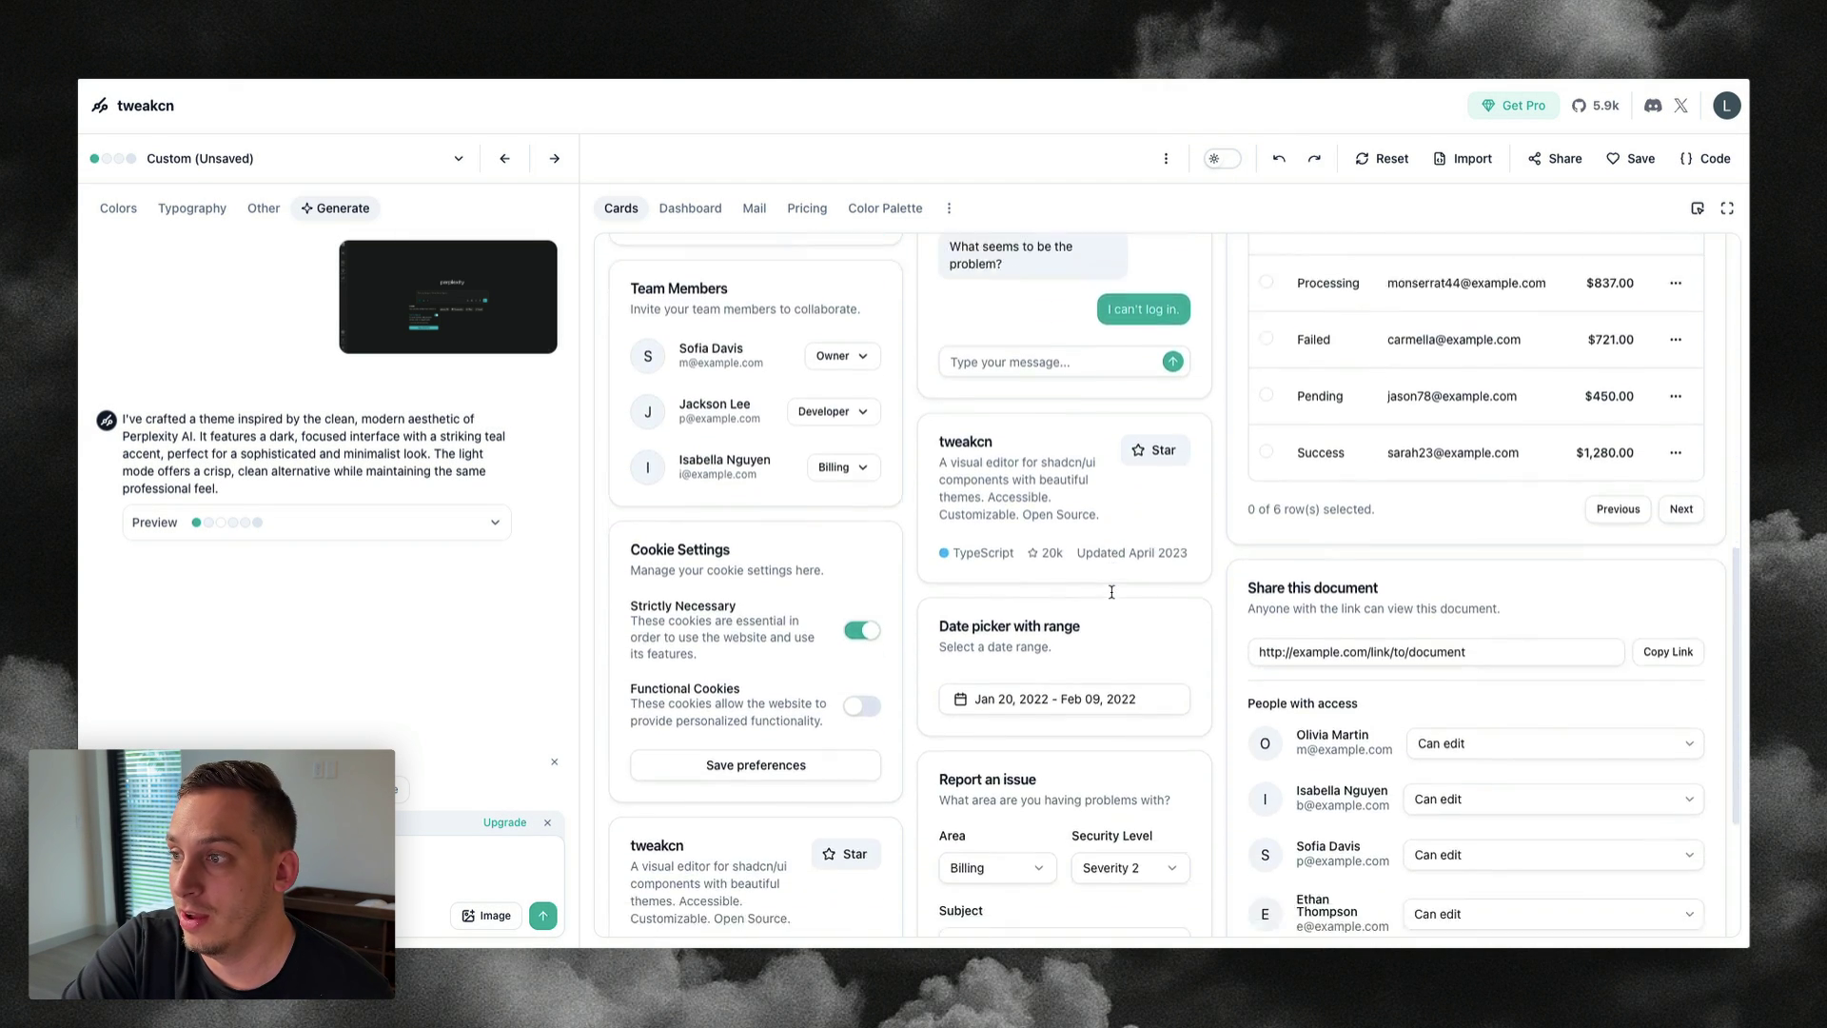
scroll(1112, 592, up, 10)
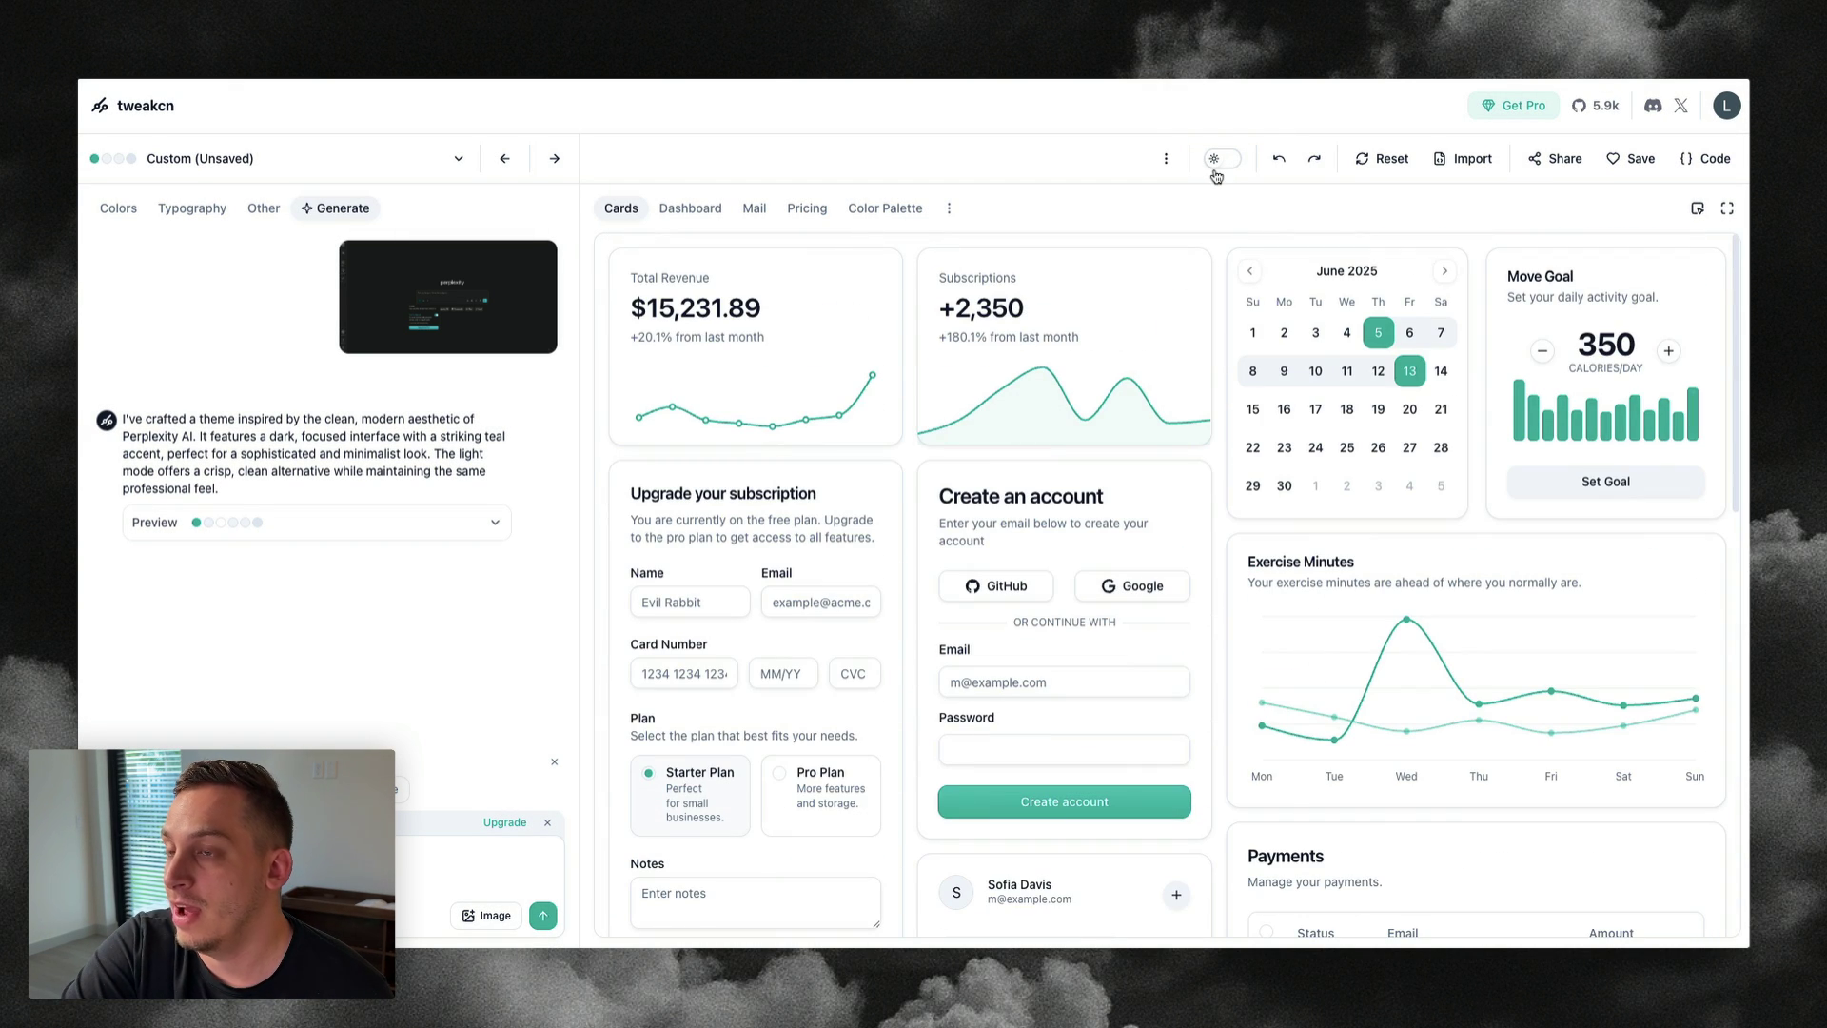
click(1215, 173)
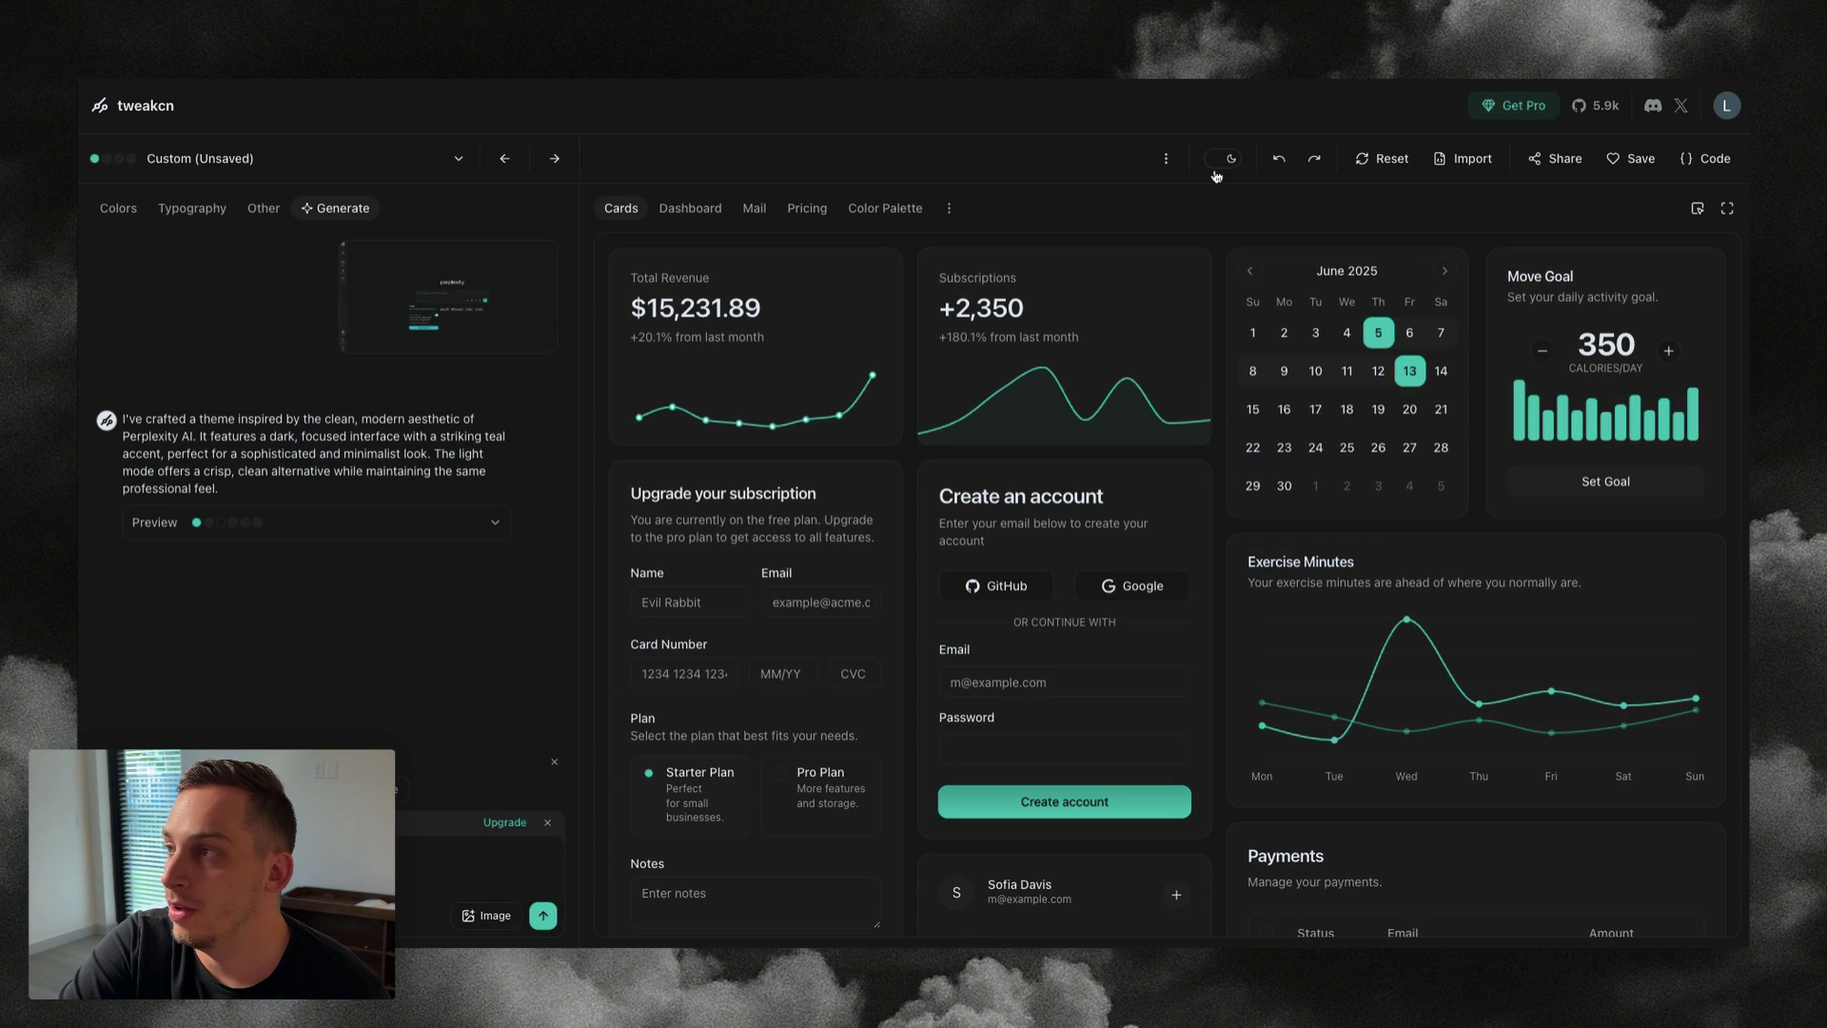
click(1706, 176)
click(1219, 376)
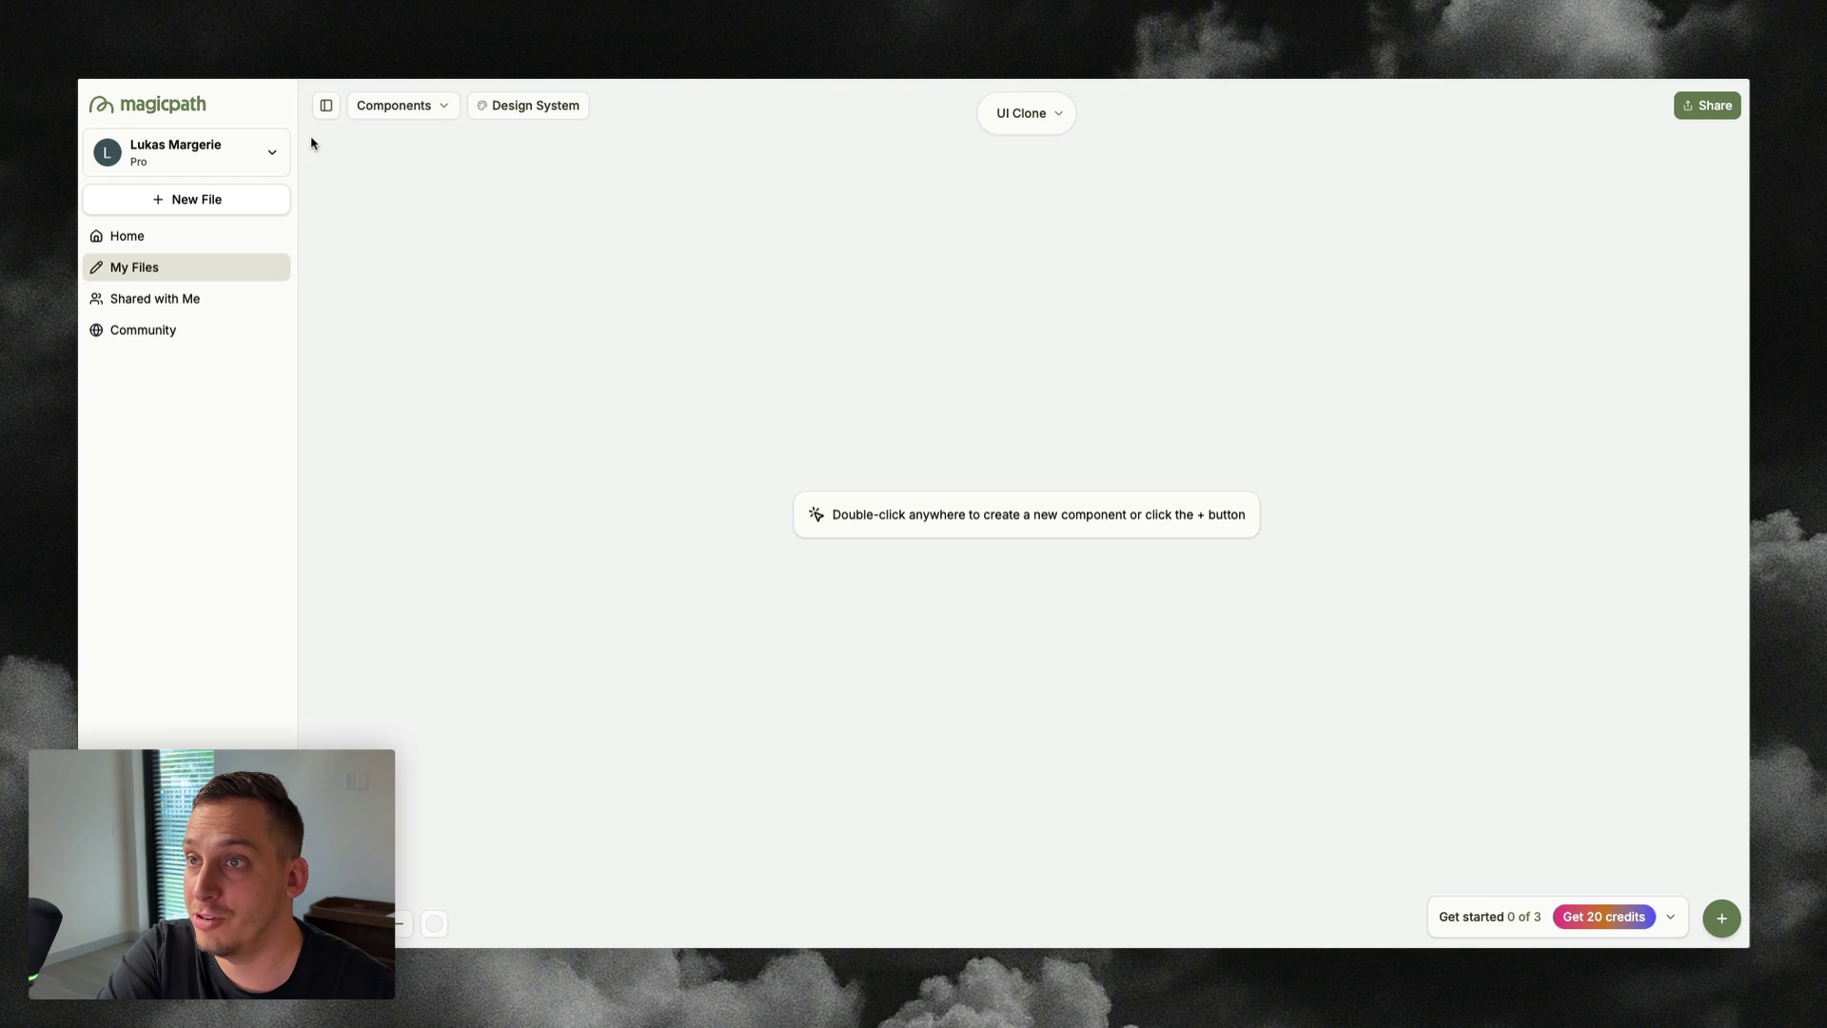
- Import the copied CSS theme into the project's design system and apply it
click(326, 106)
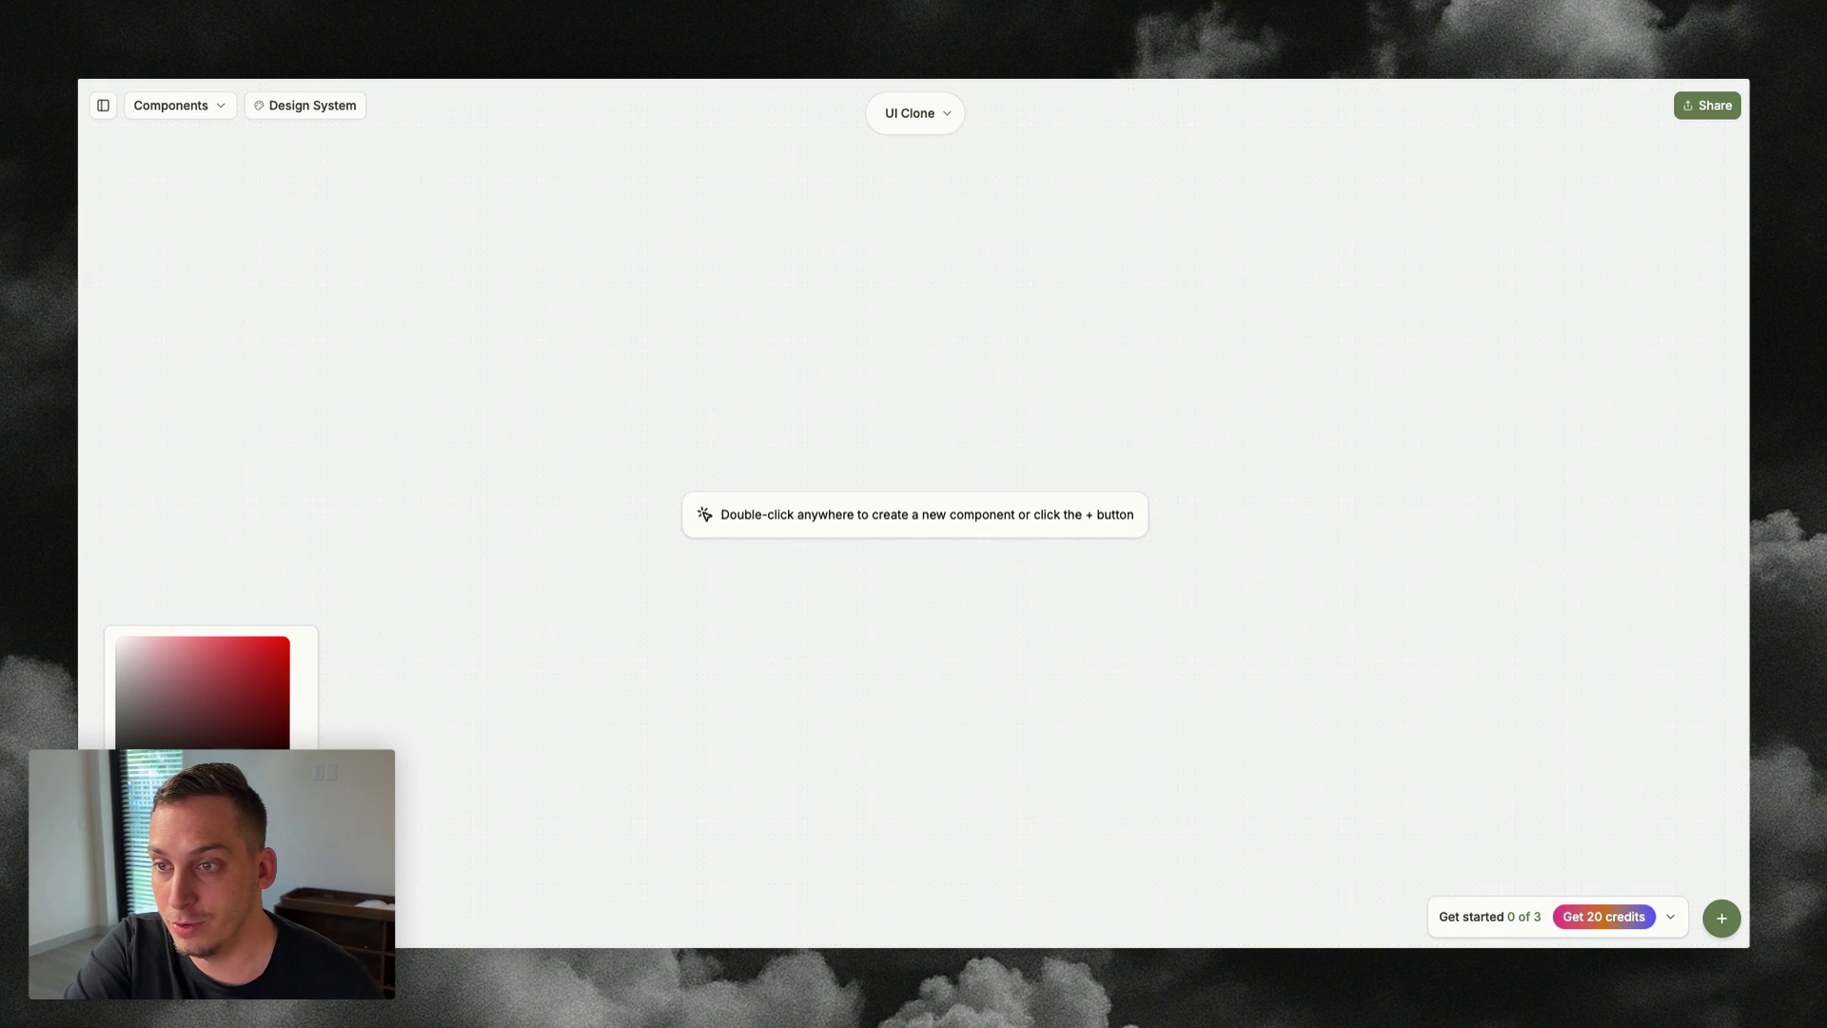
click(272, 572)
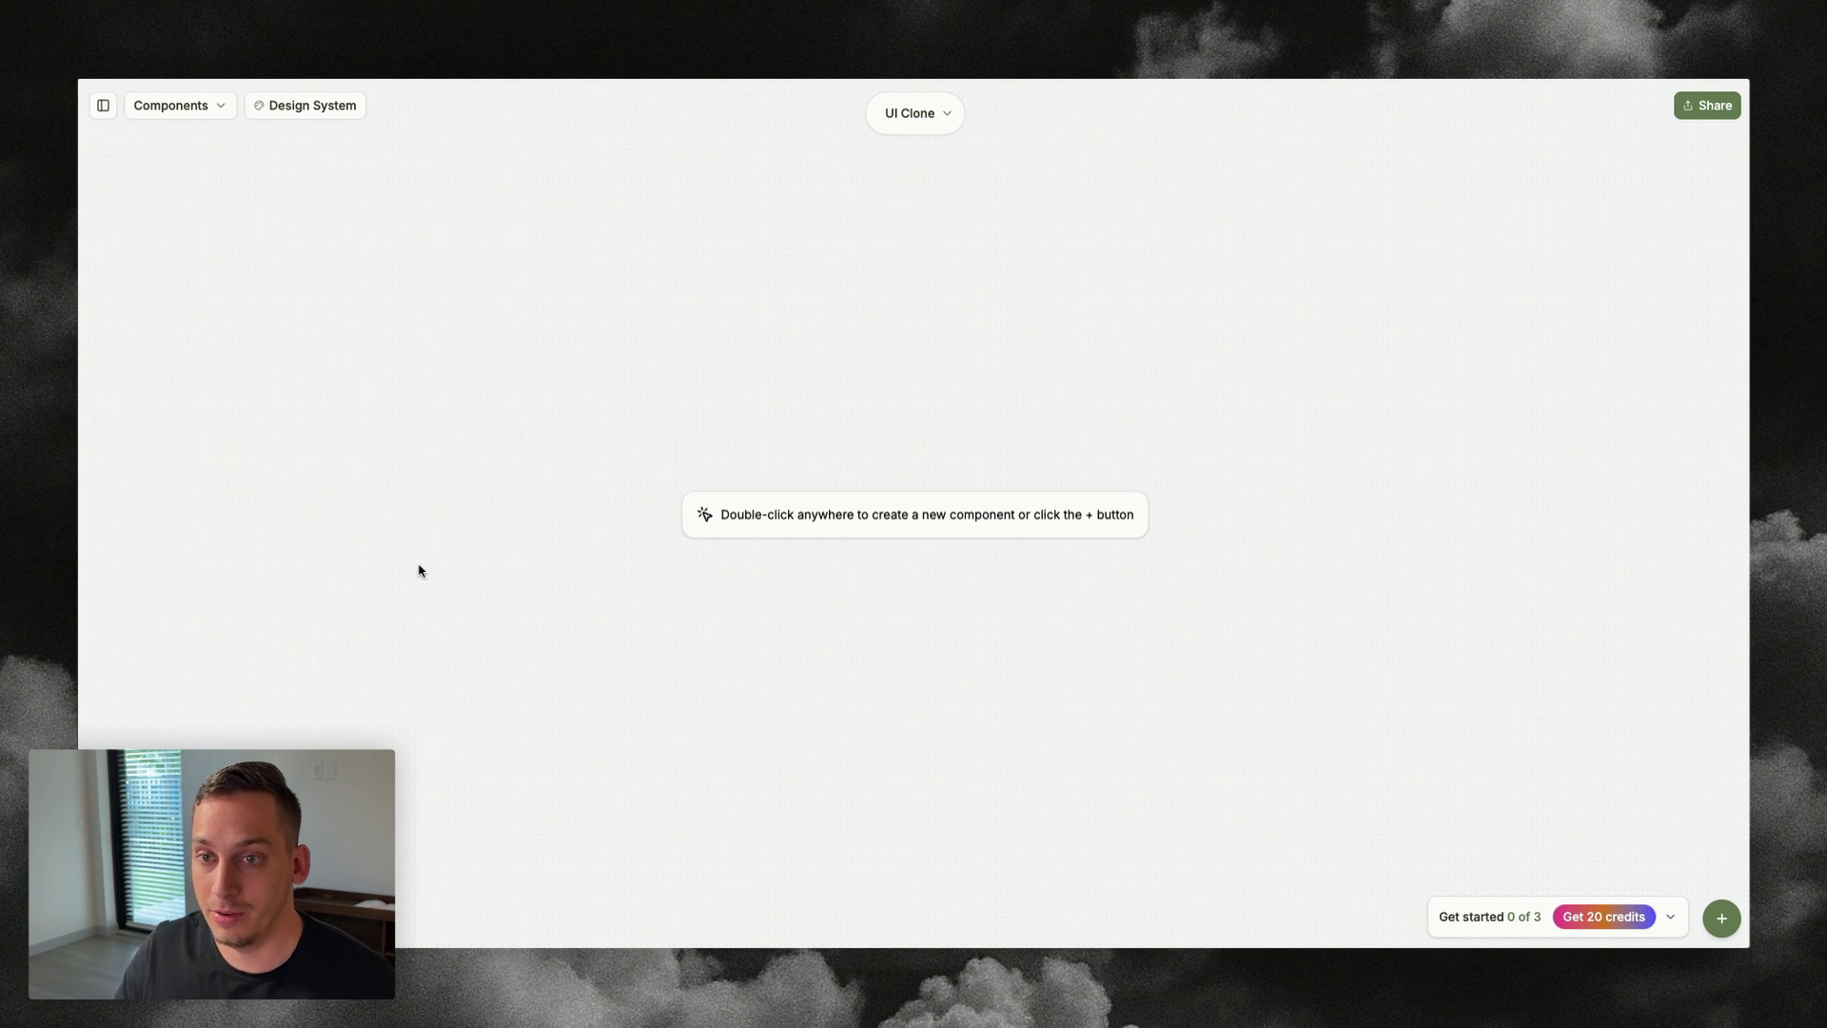
click(298, 112)
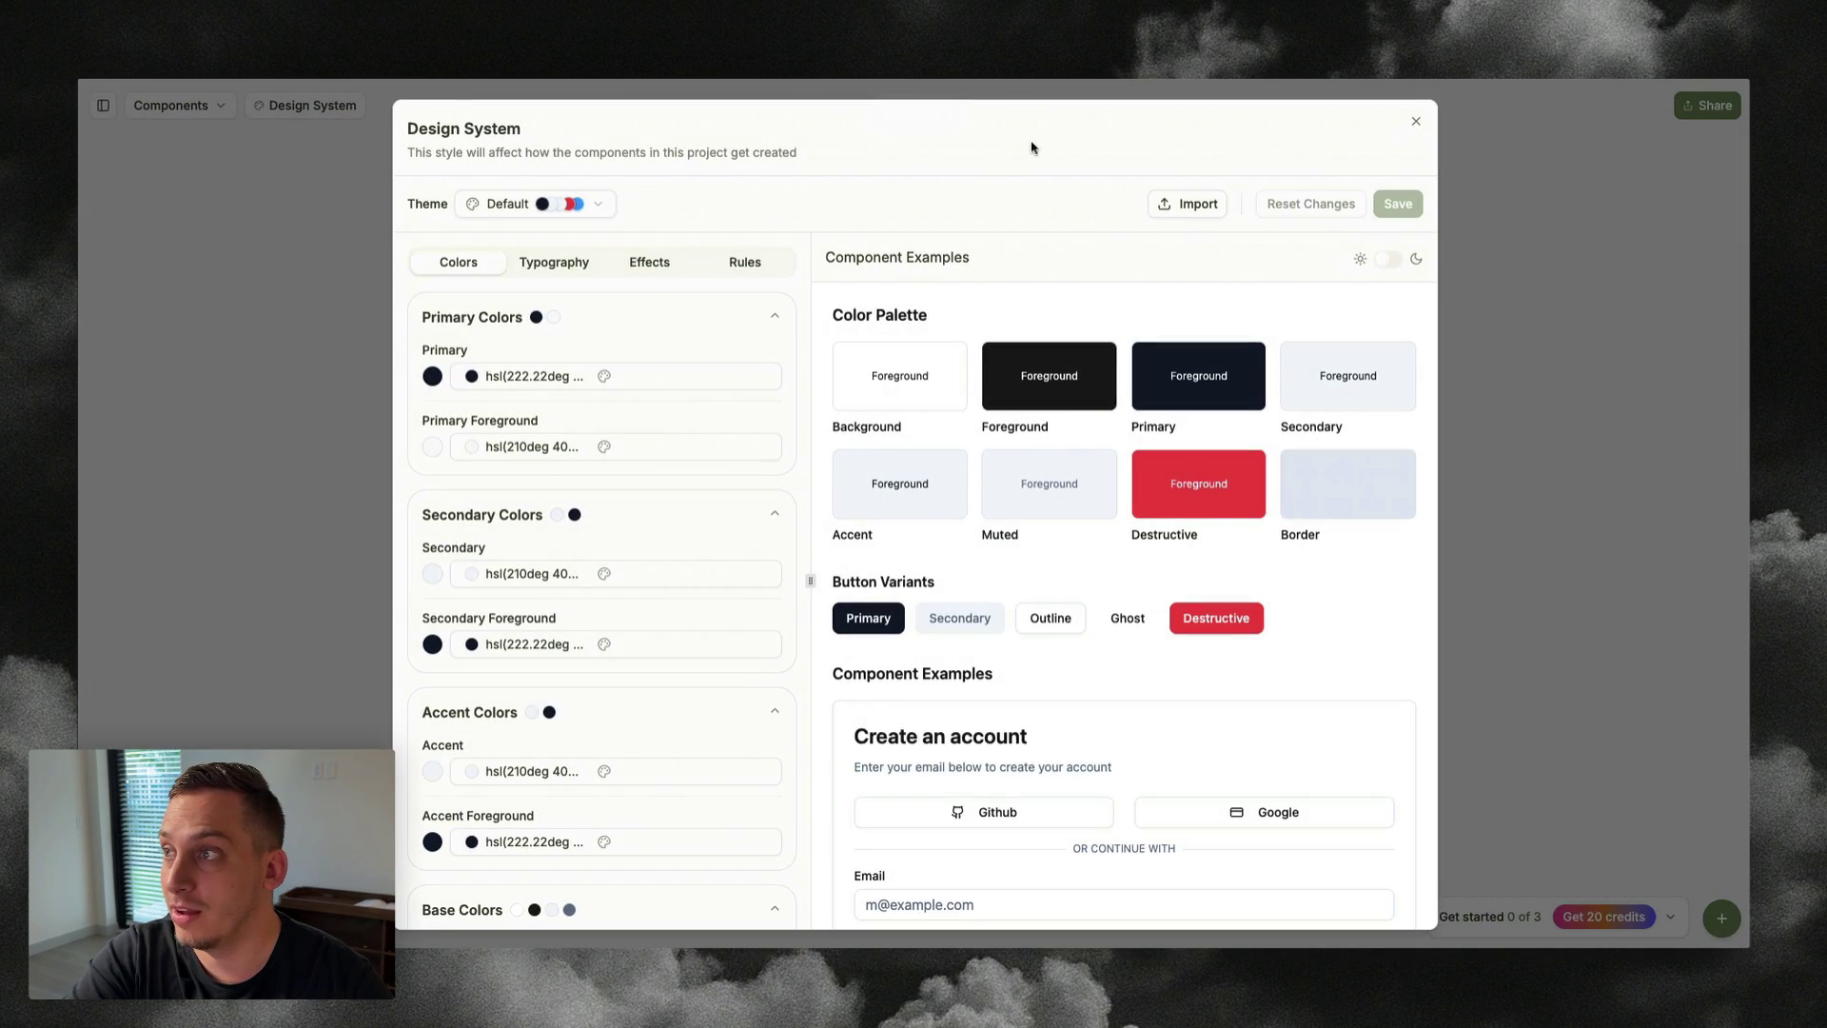
click(1167, 198)
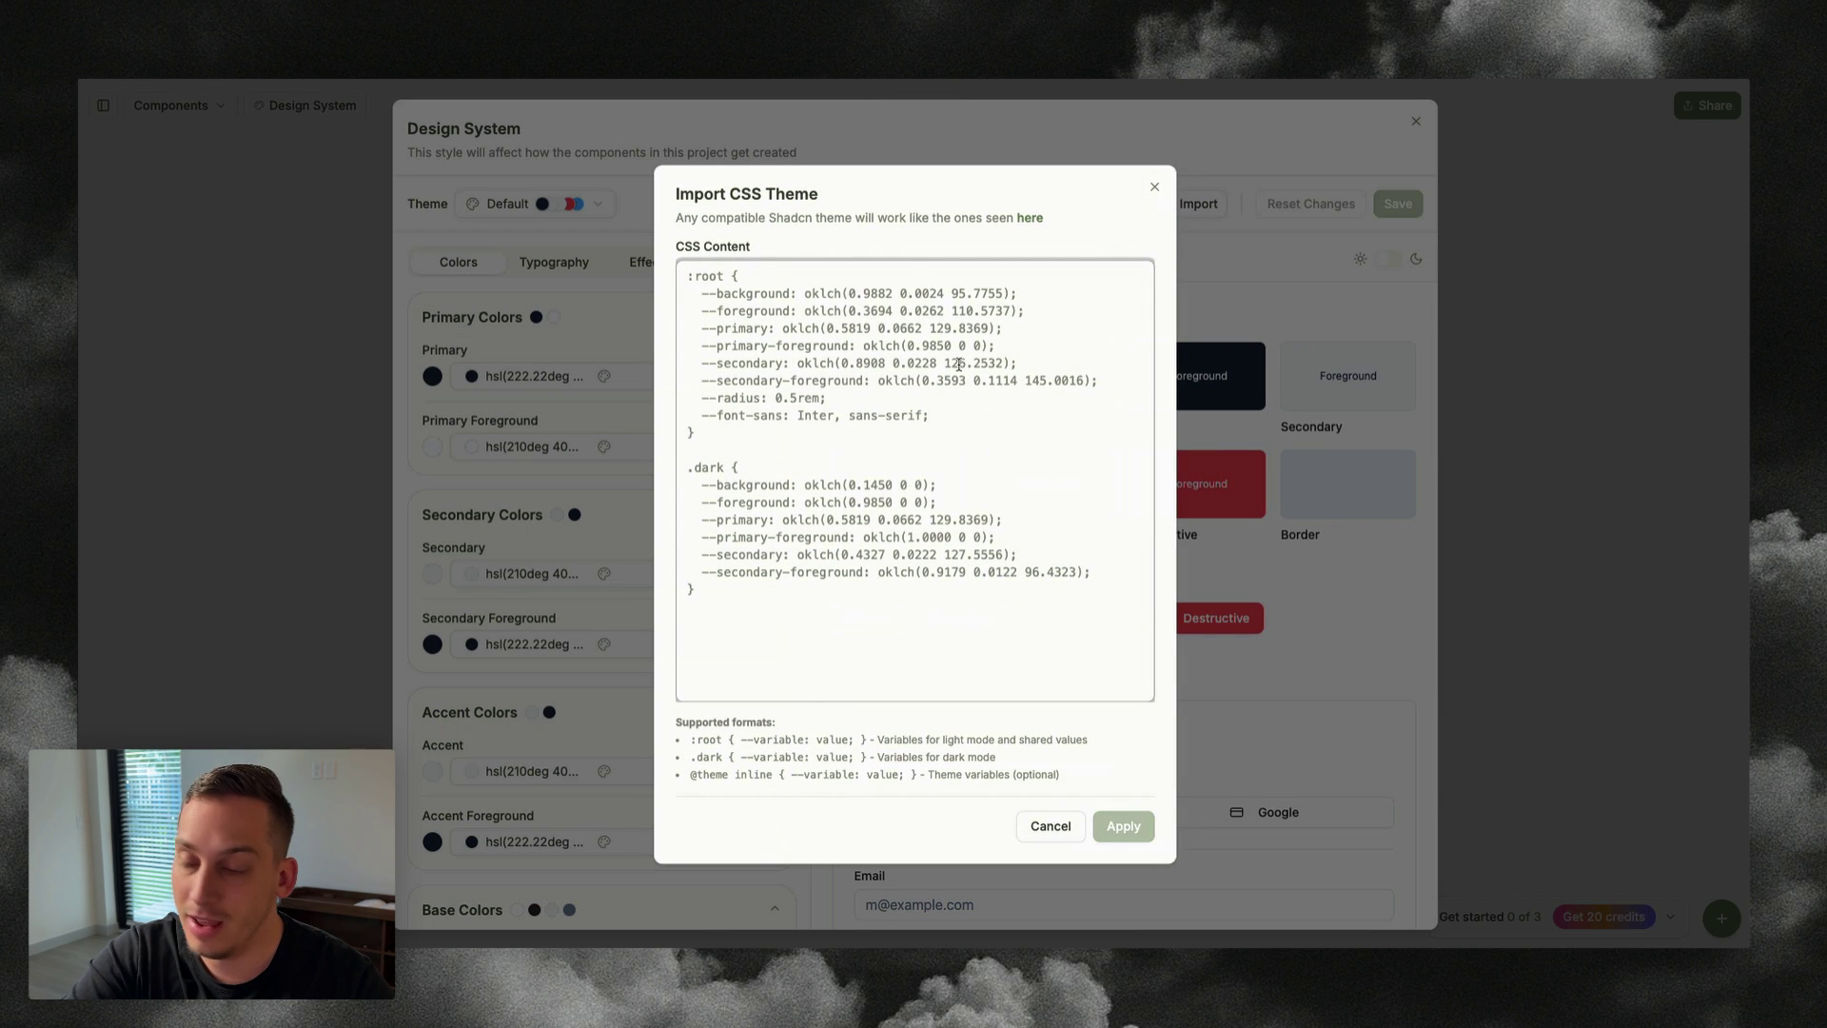
key(ctrl+v)
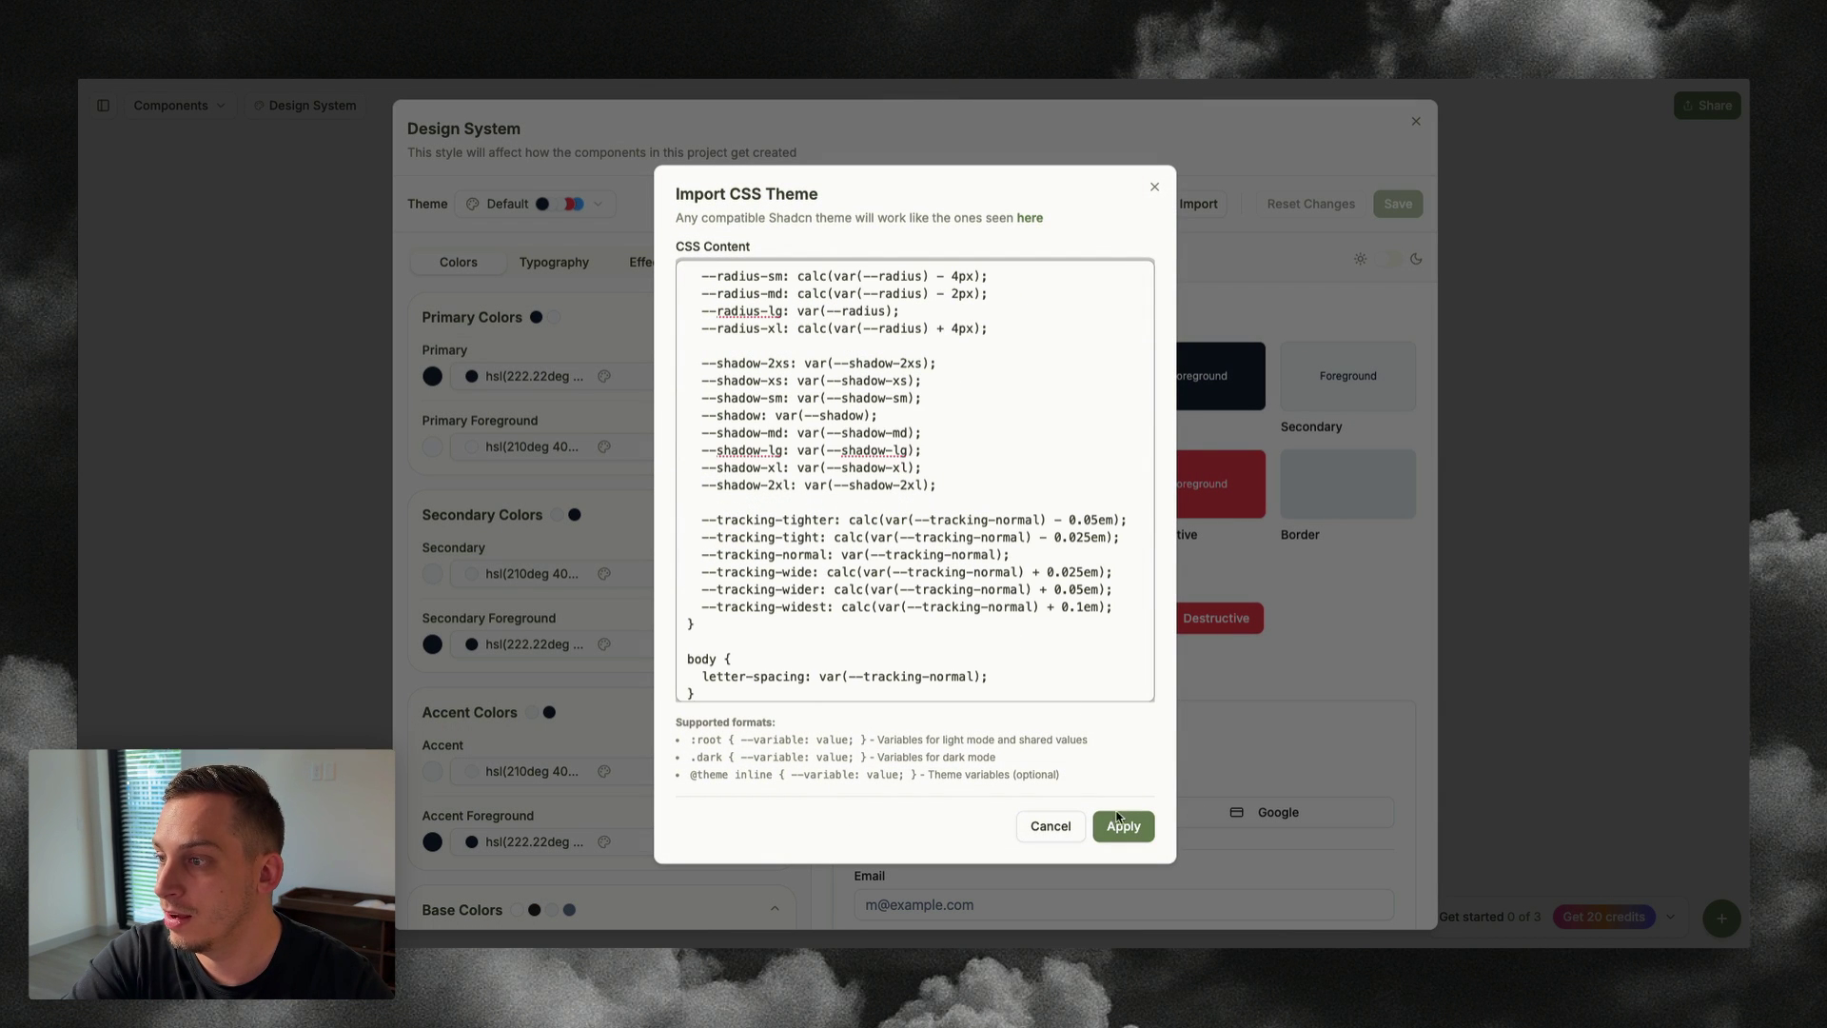
click(1119, 821)
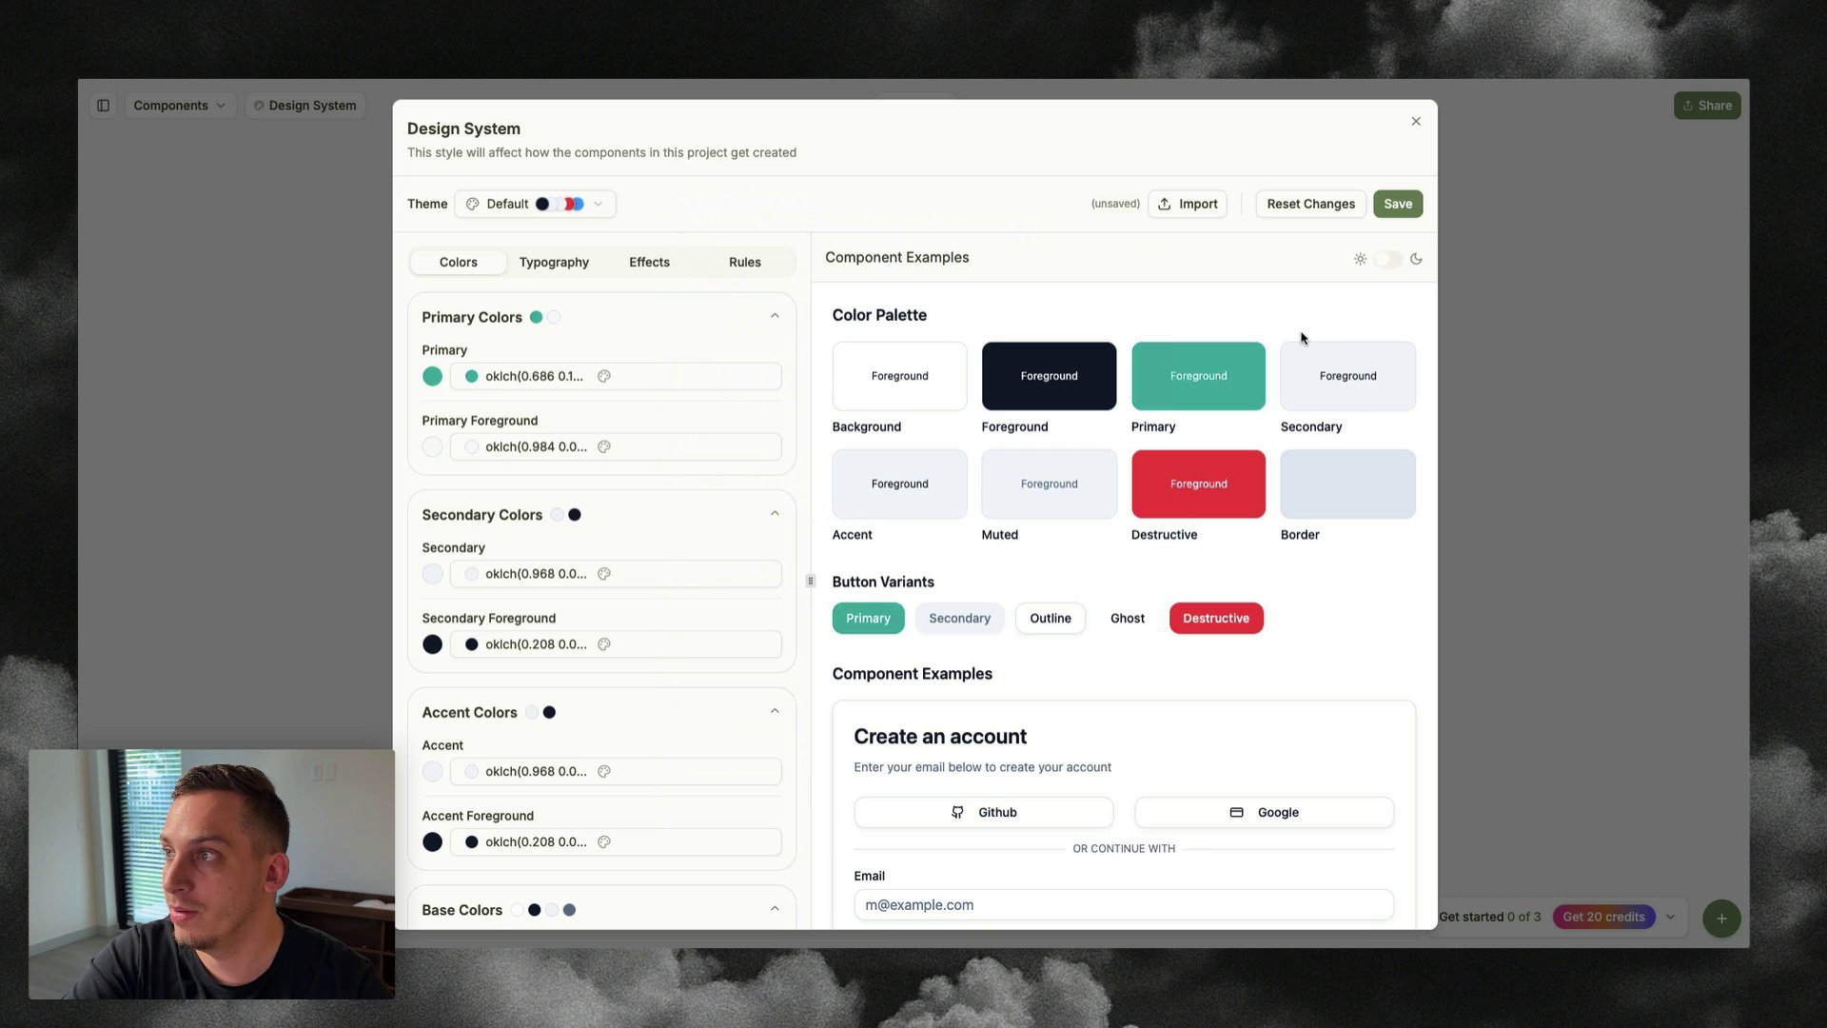
- Save the imported theme as a design system named 'Perplexity'
click(1397, 203)
text(Perplexity)
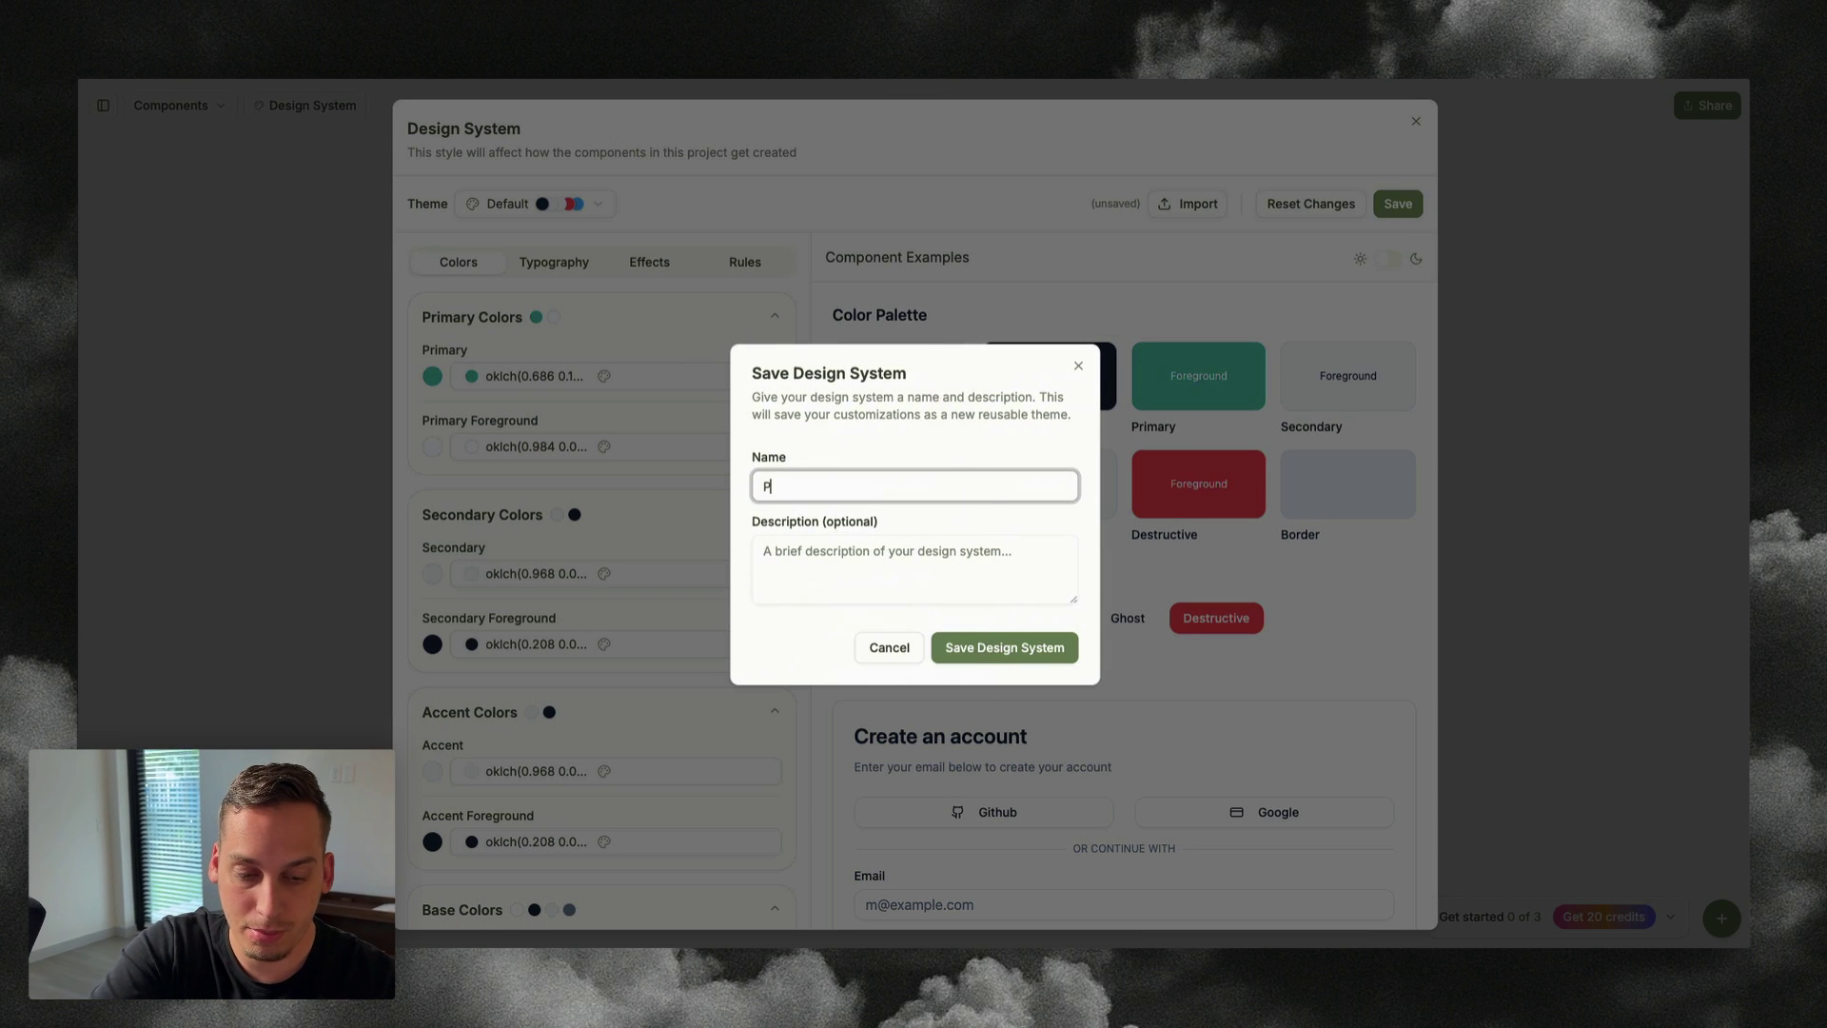
click(1001, 647)
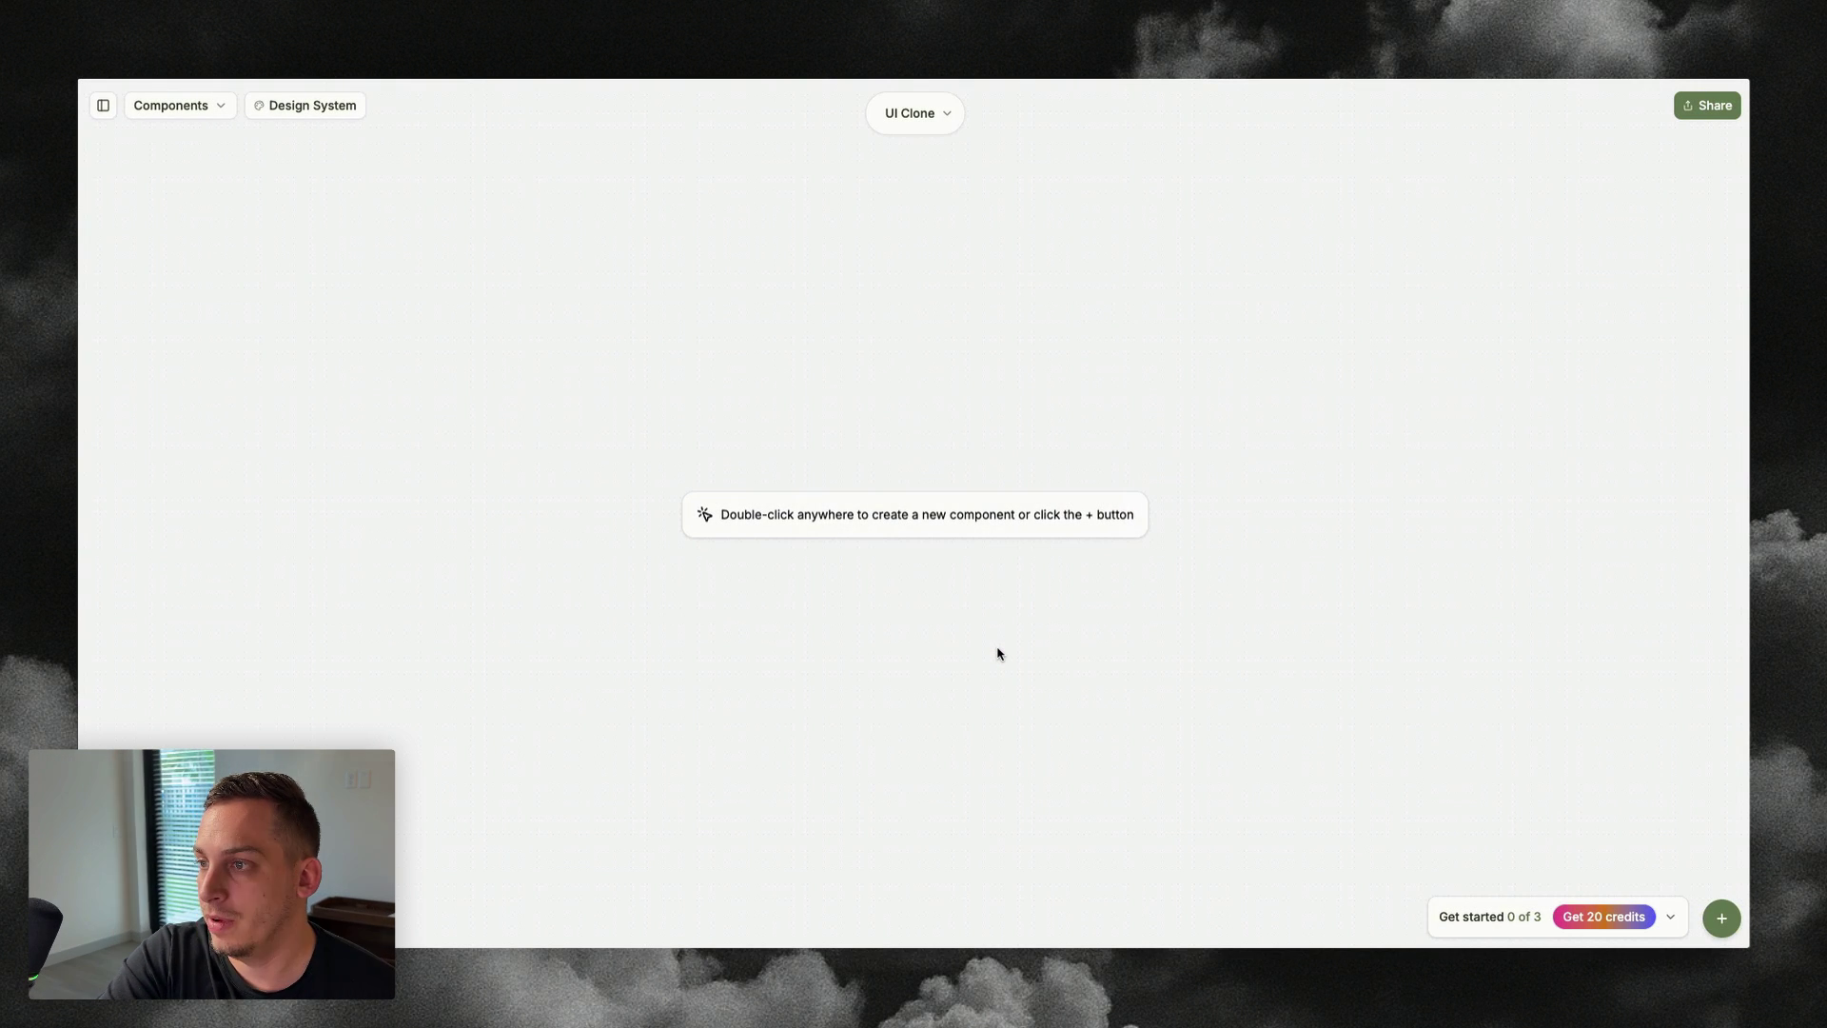
- Add Component 1 with the Perplexity design system, attaching the screenshot and dark-mode AI chat prompt
double_click(897, 457)
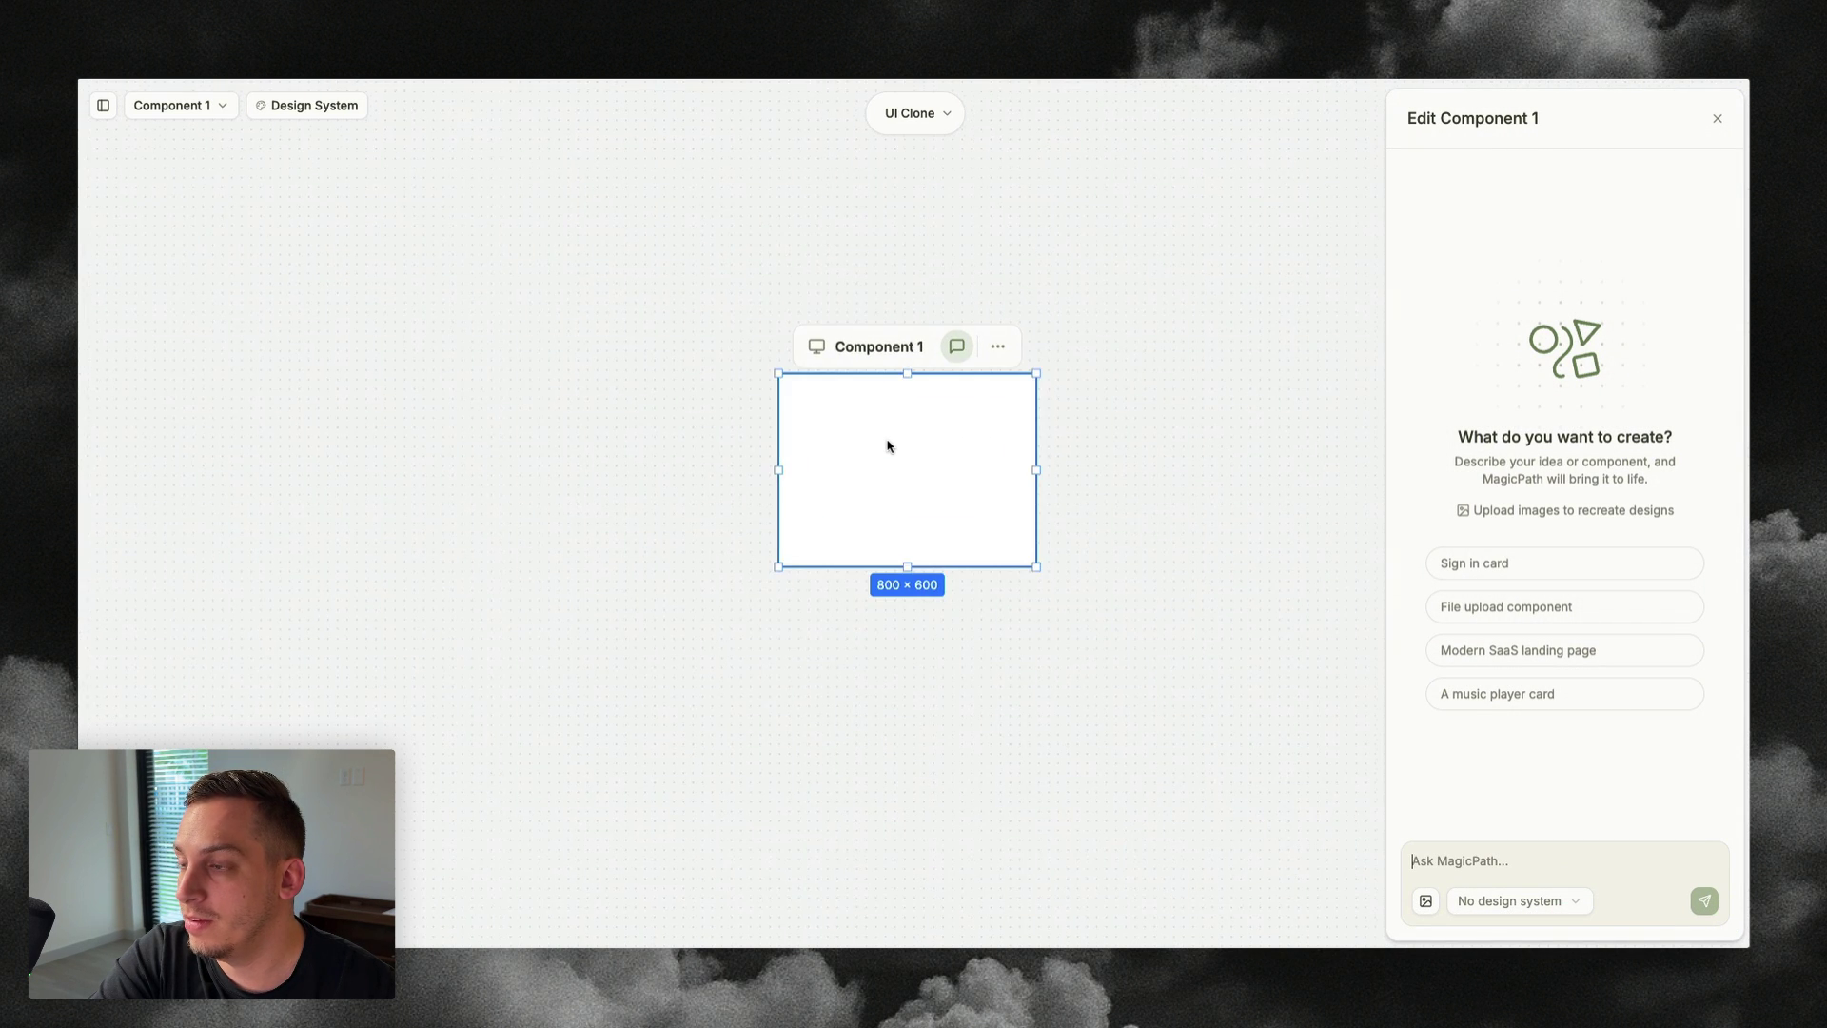
click(1548, 908)
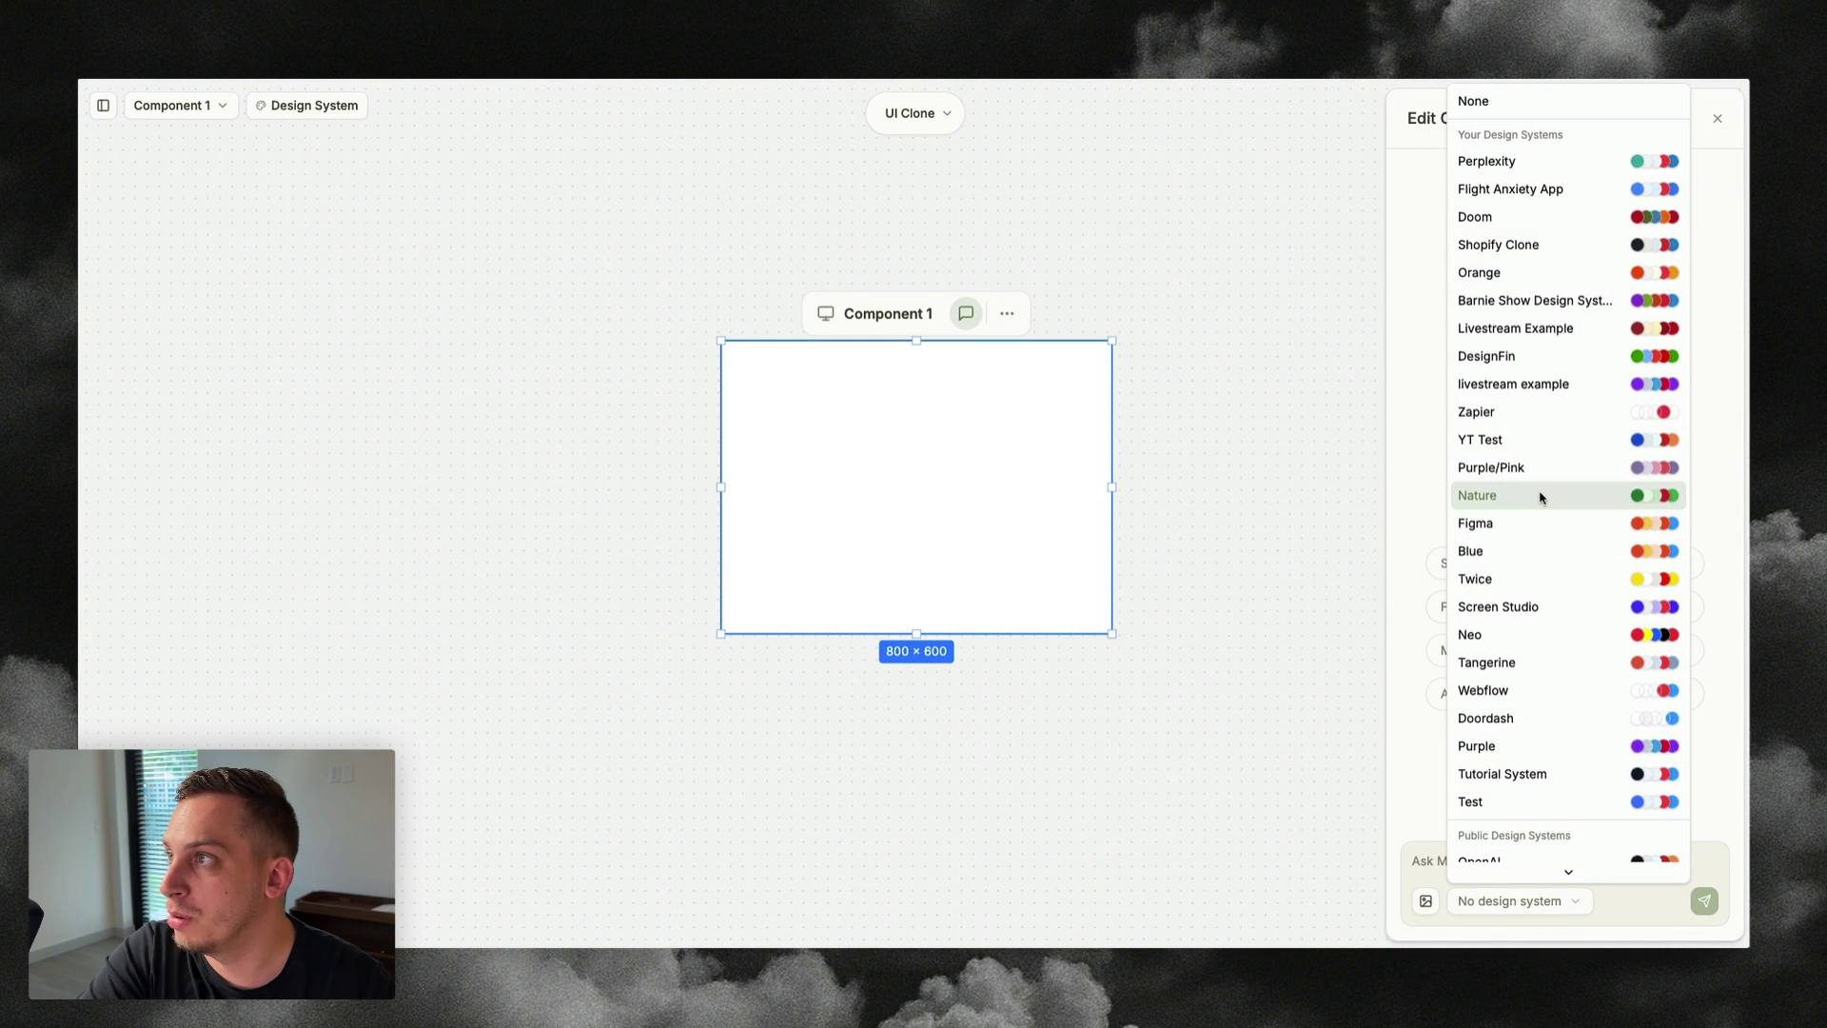
click(1542, 170)
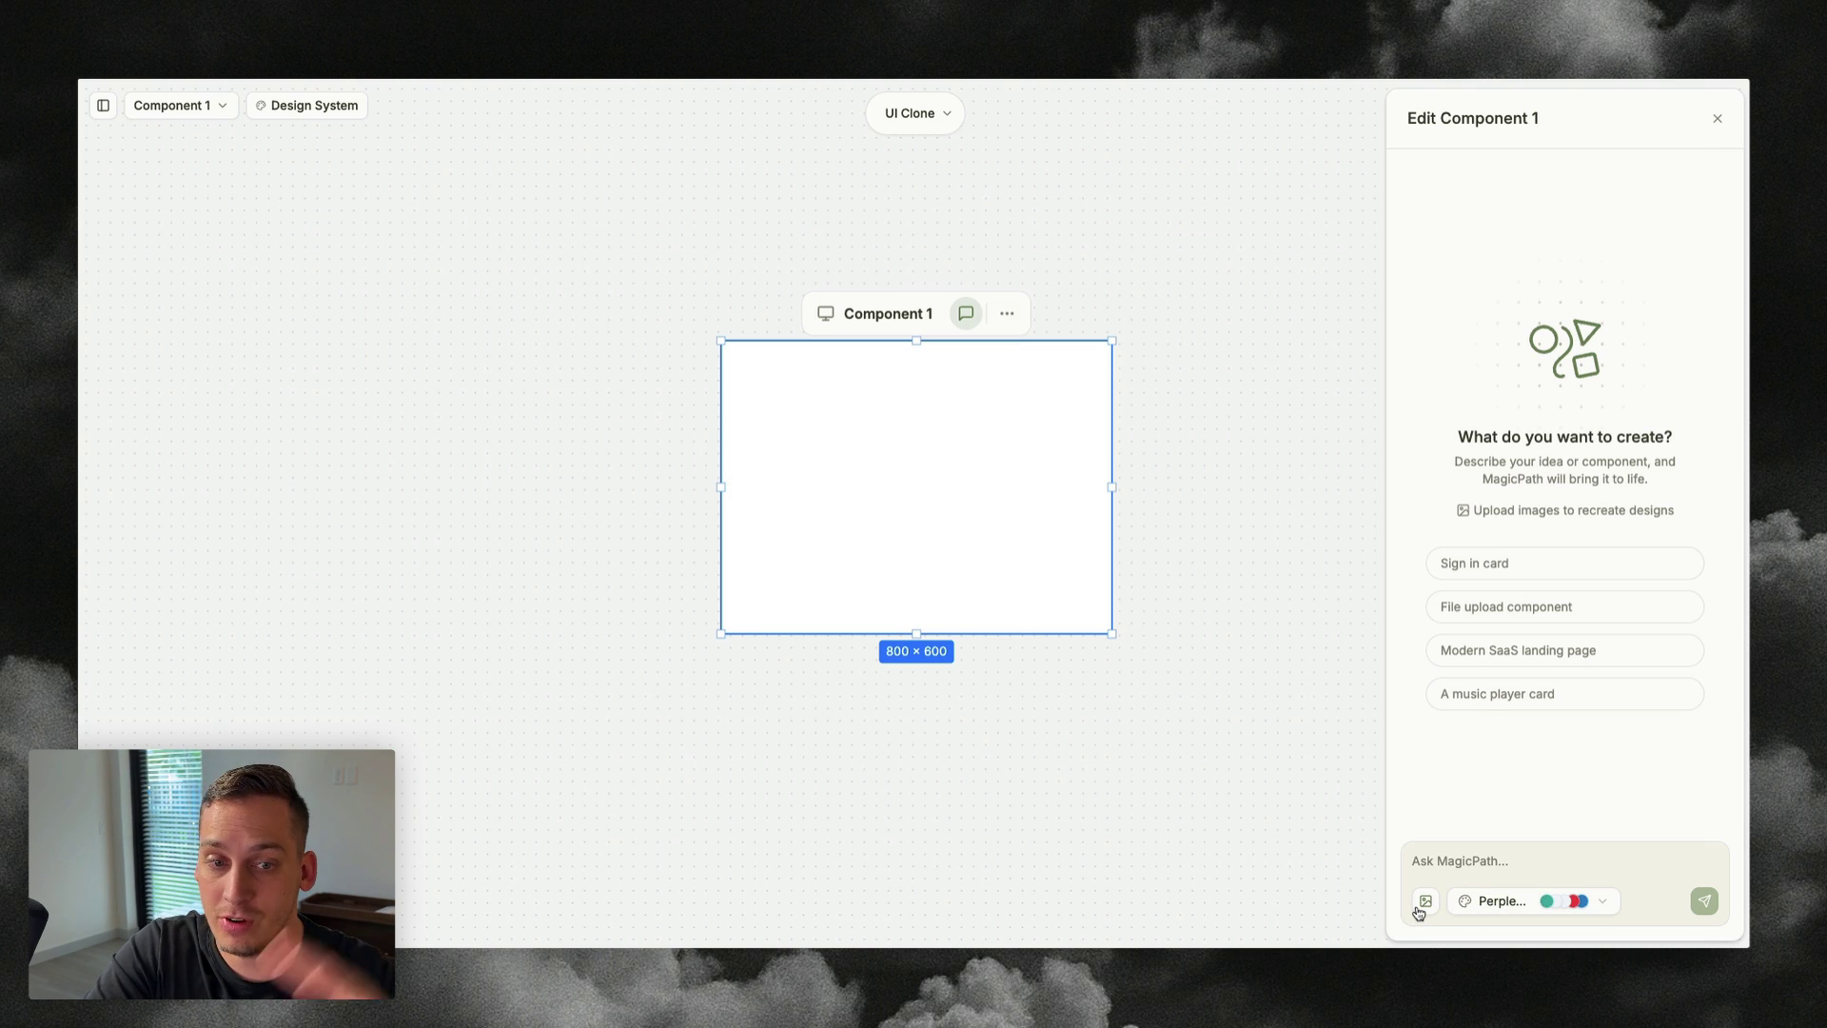
key(ctrl+v)
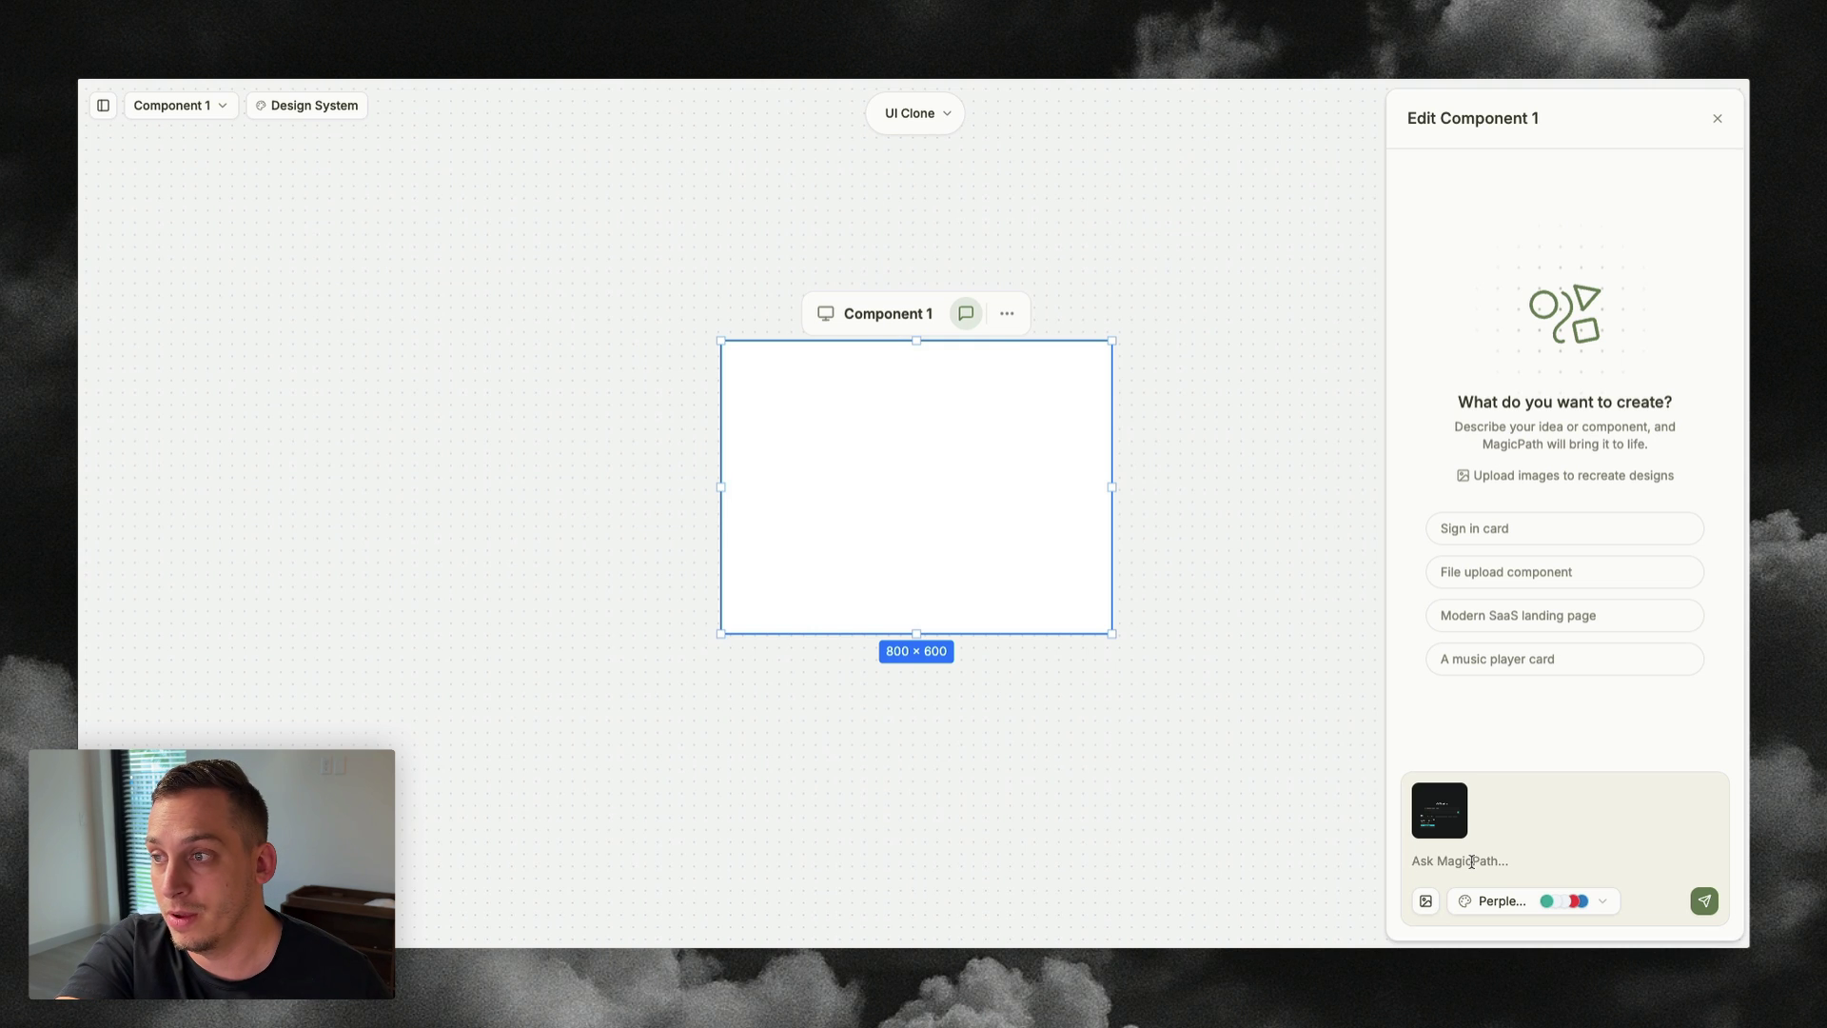
text(build out an ai chat tool that navigates the web and provides me answers with sources. please use a dark mode)
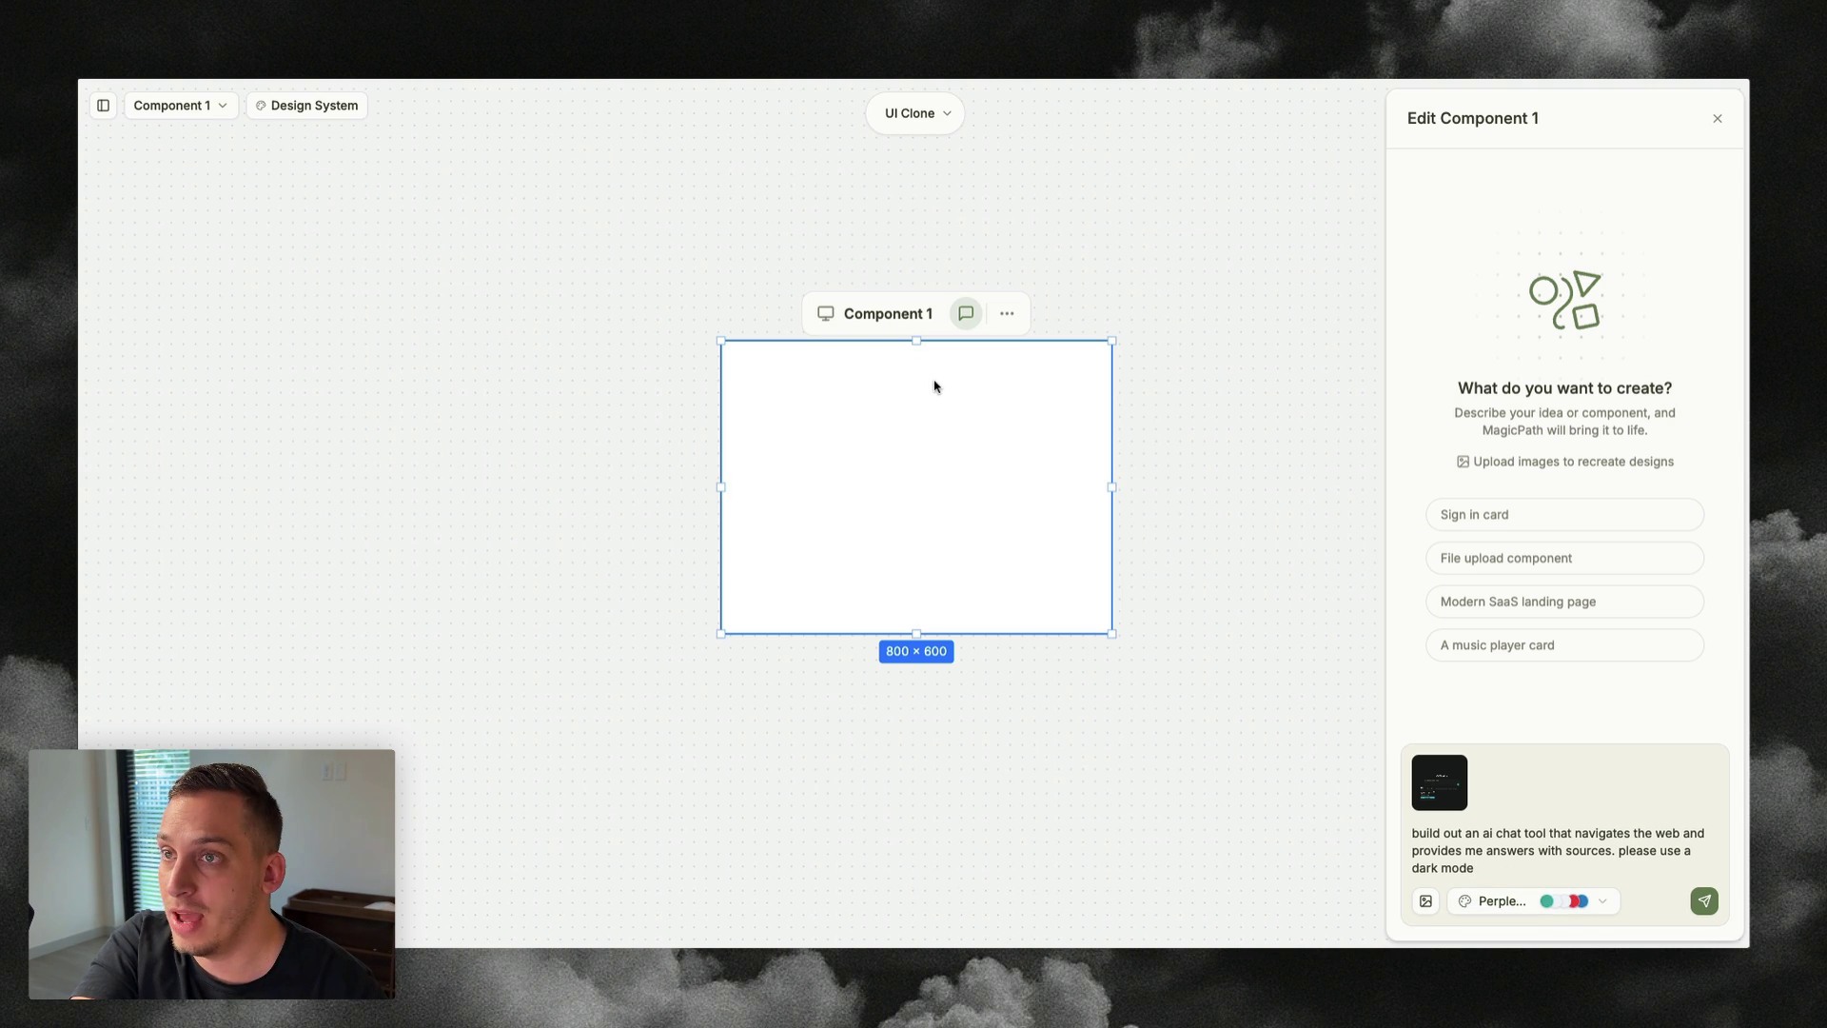
- Switch the design-system theme to Perplexity and preview it in dark mode
click(330, 115)
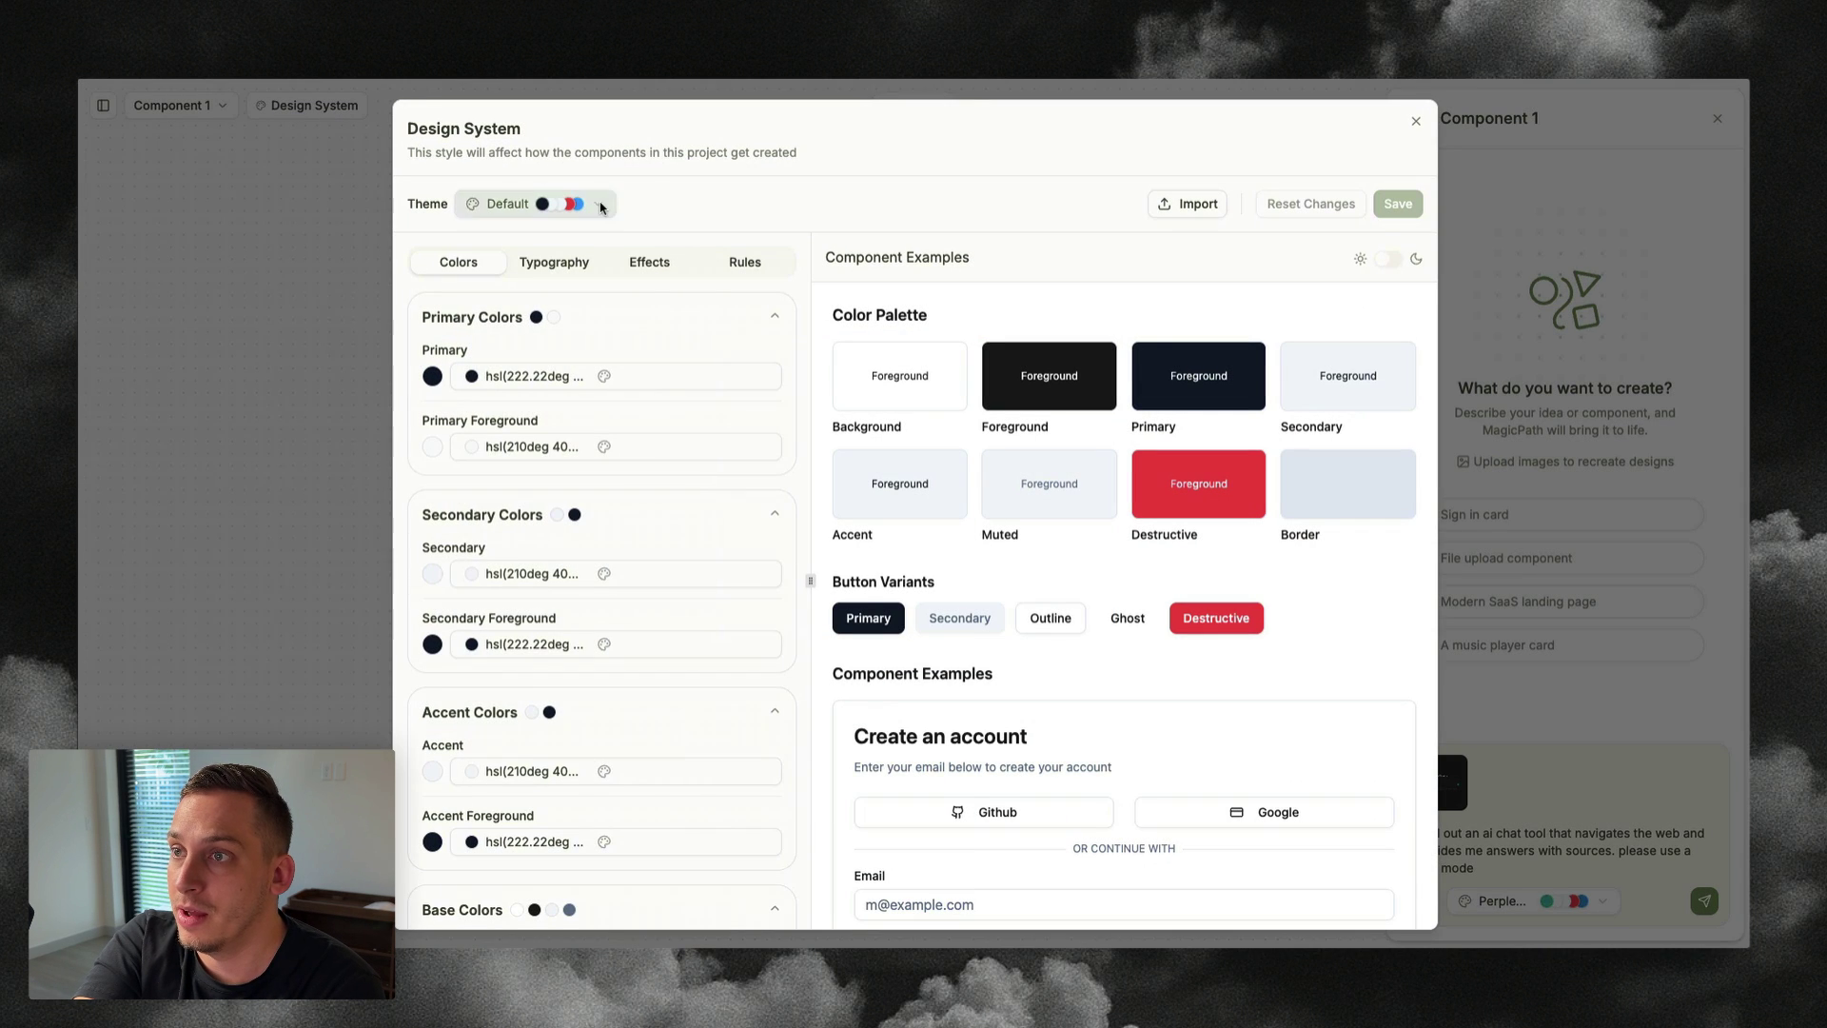
click(570, 204)
click(535, 302)
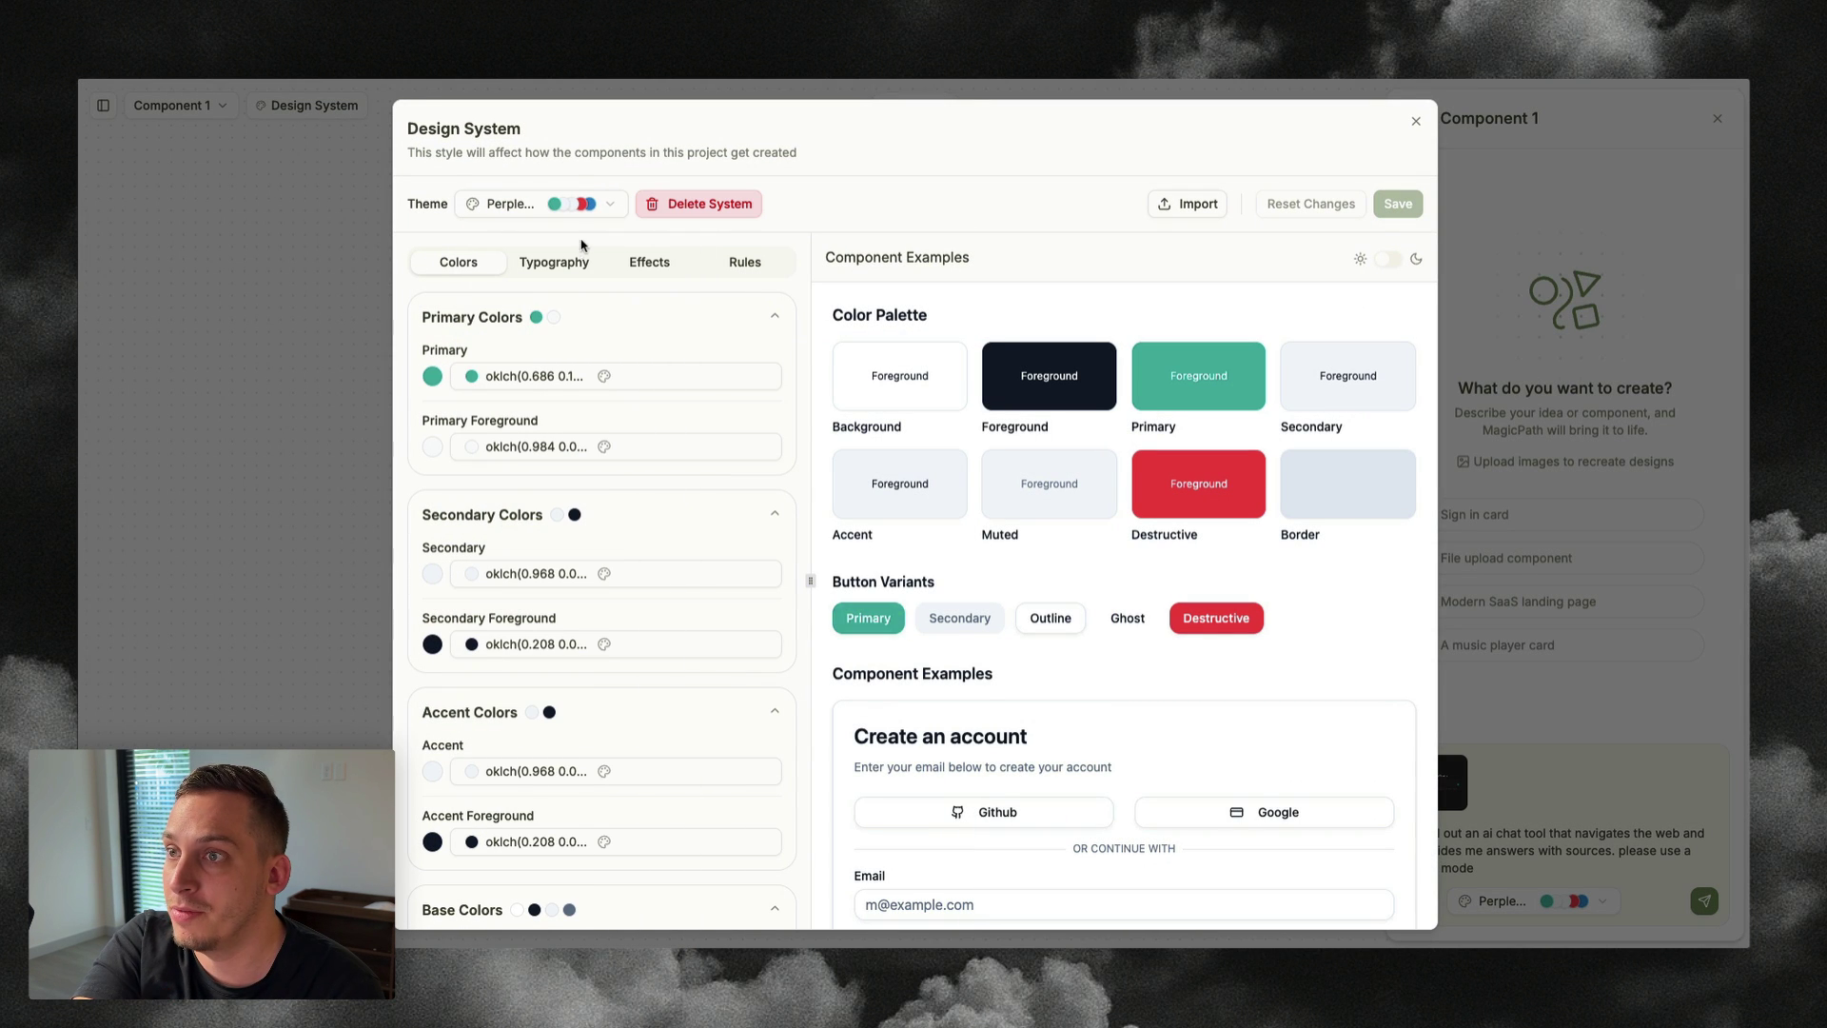
scroll(1123, 495, down, 20)
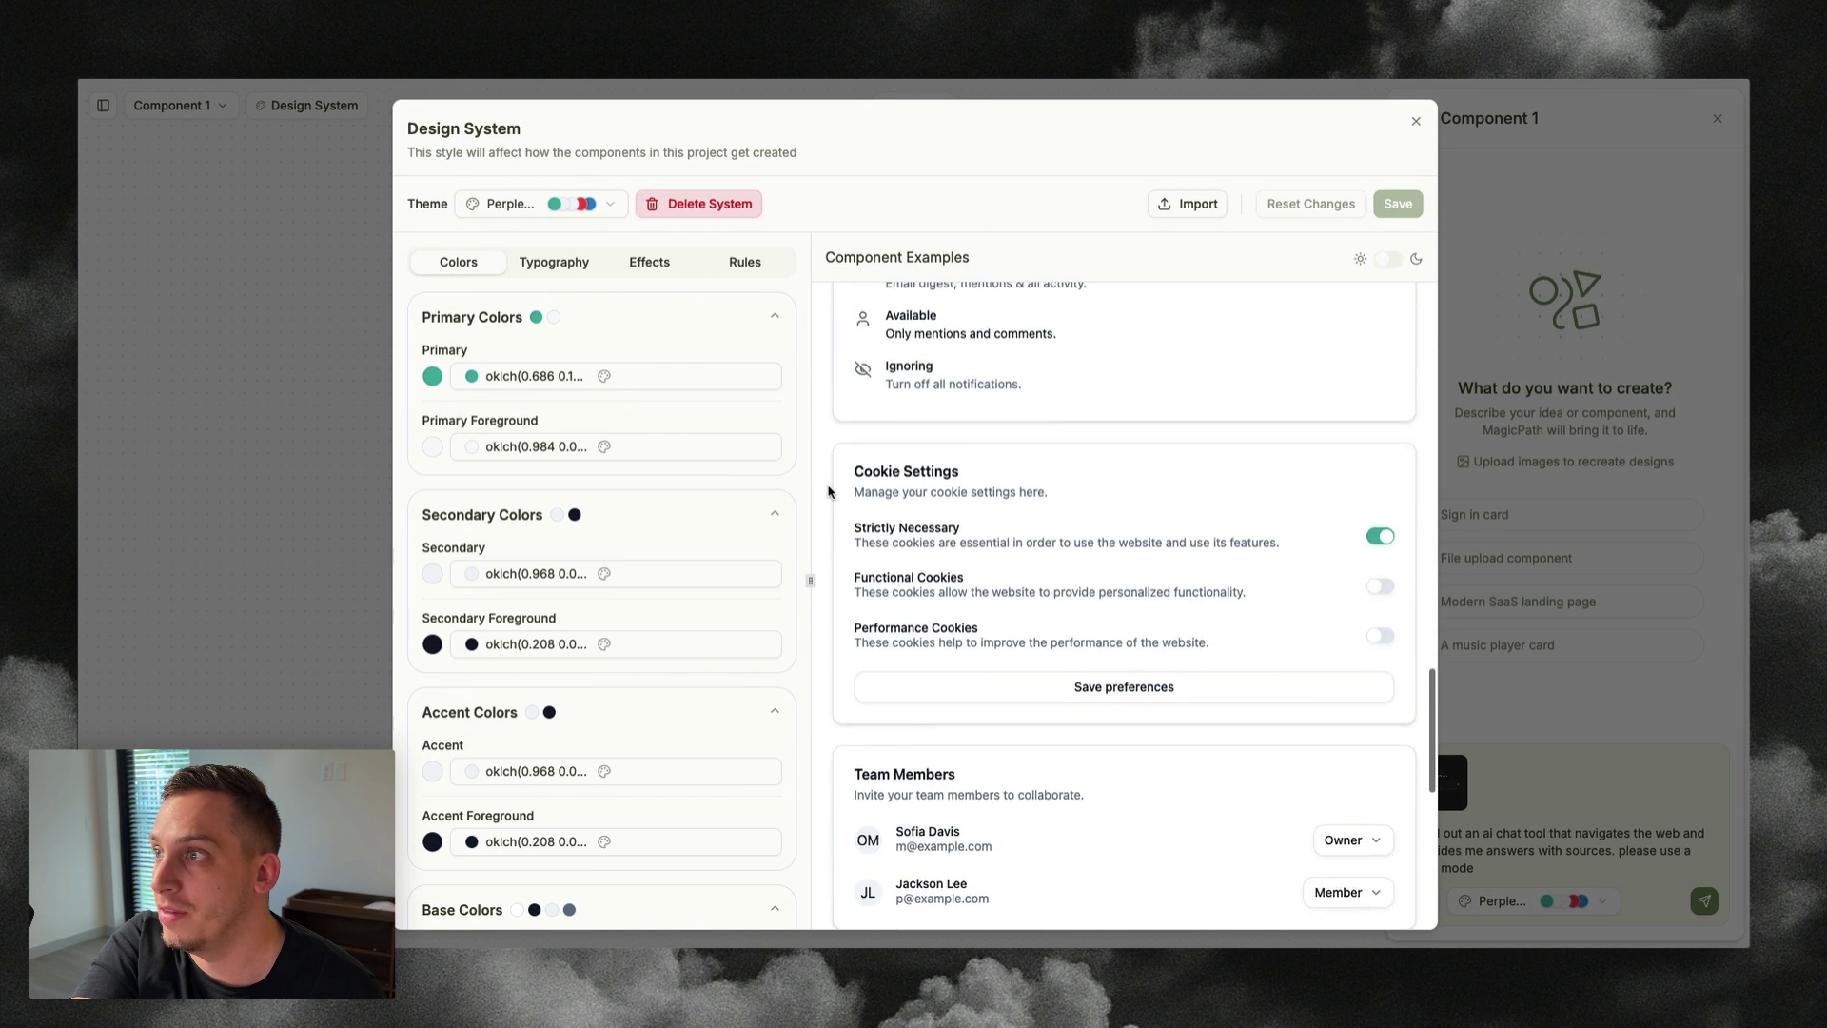
click(1375, 259)
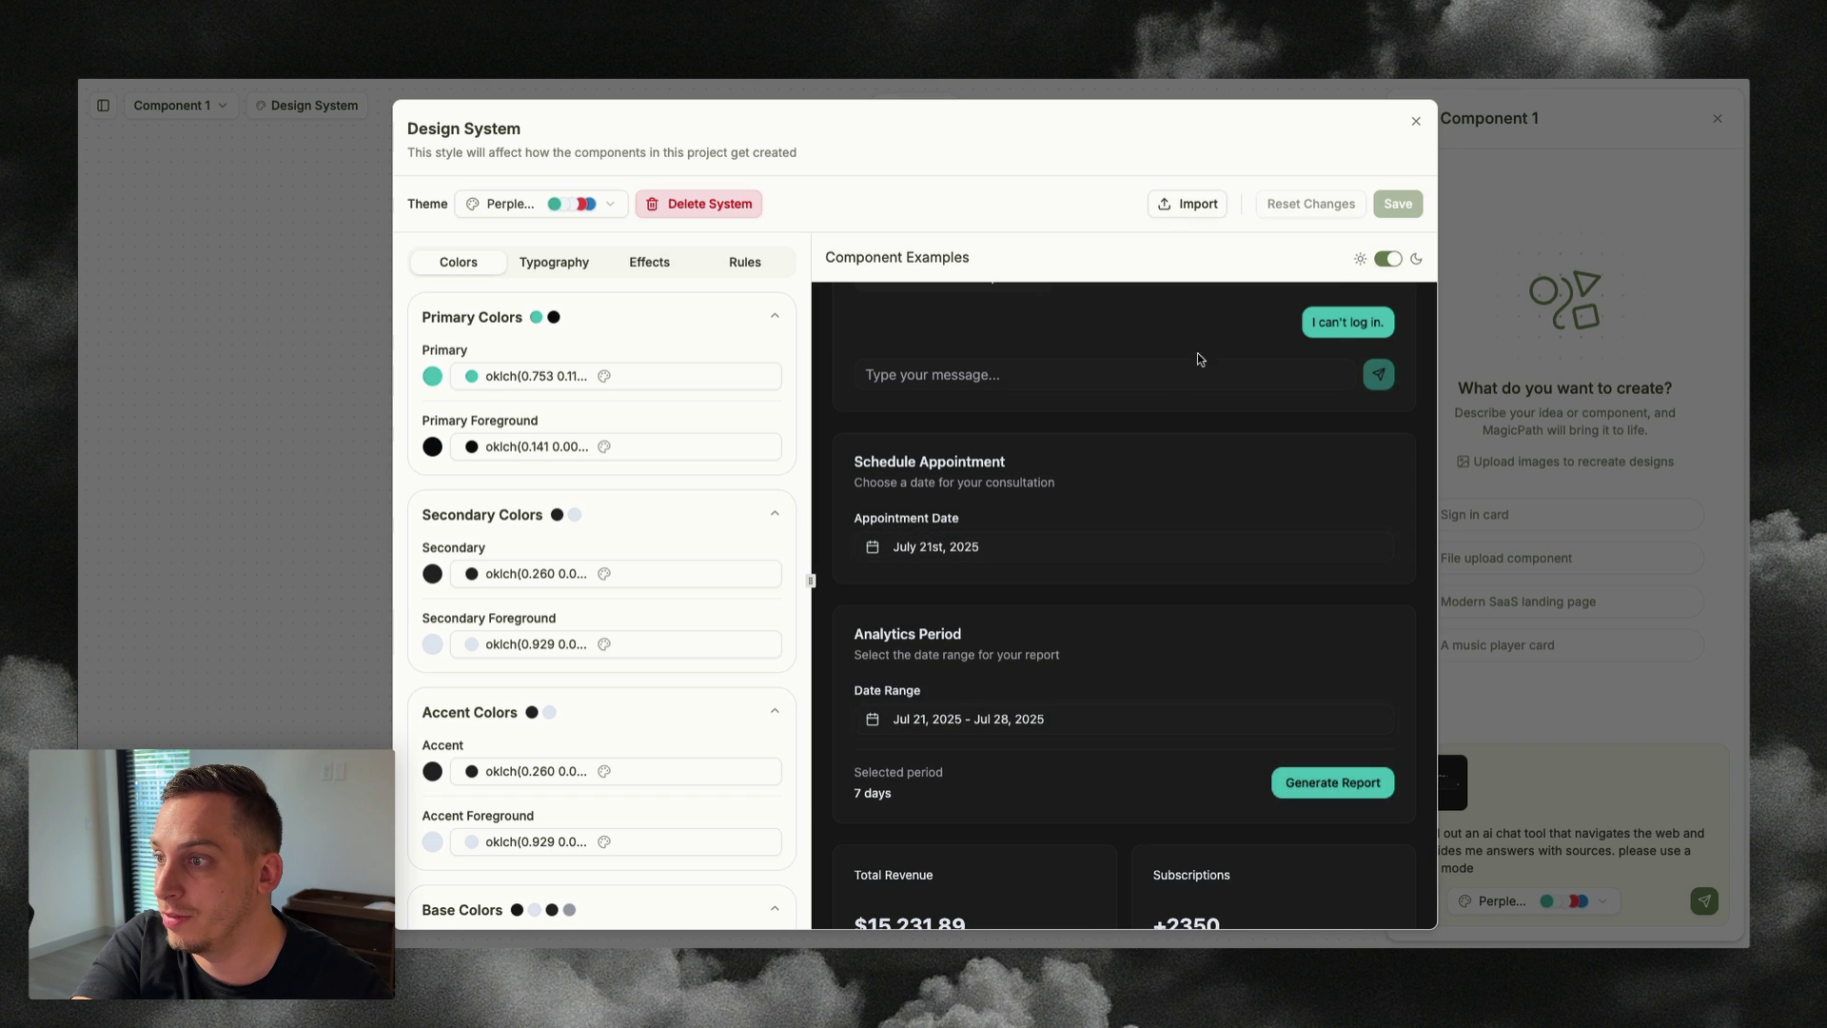
scroll(1161, 390, up, 5)
scroll(1160, 393, up, 10)
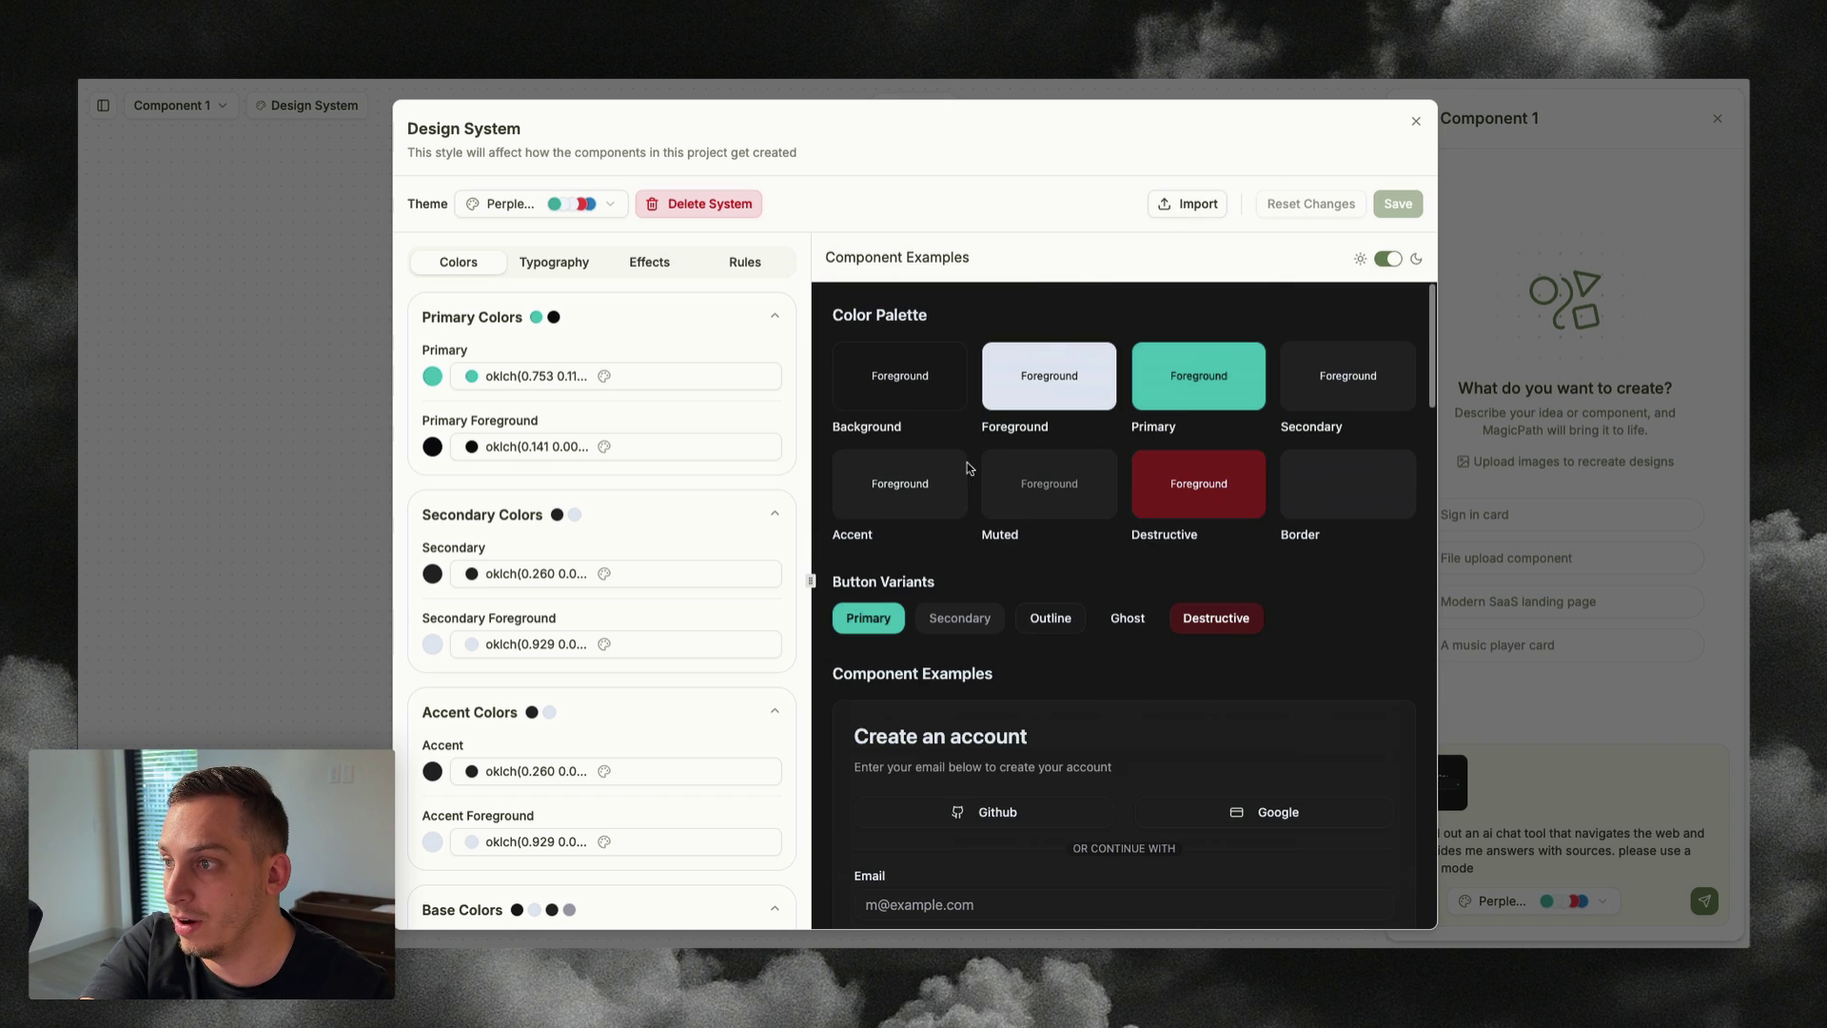
scroll(1286, 649, down, 15)
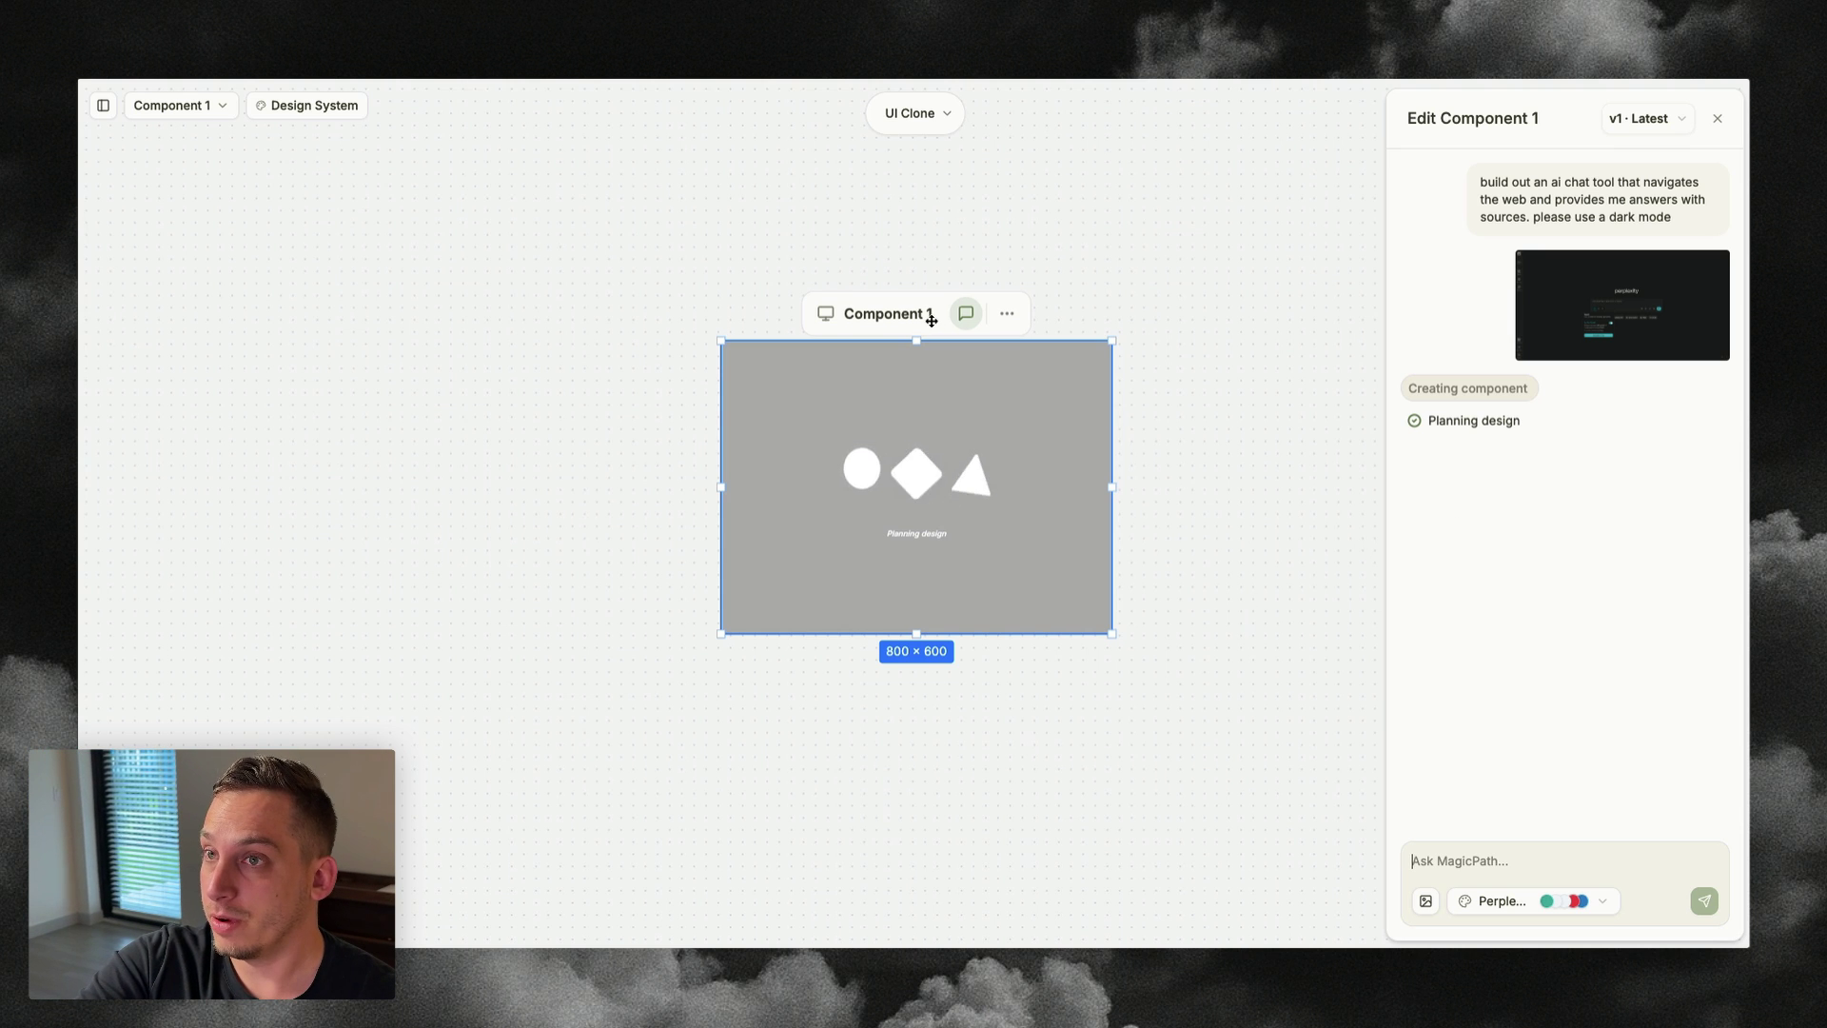
- Pan and zoom the canvas while the 1440 × 1024 AI Chat Web Navigator finishes generating
scroll(932, 319, up, 3)
scroll(705, 322, right, 3)
scroll(705, 323, down, 2)
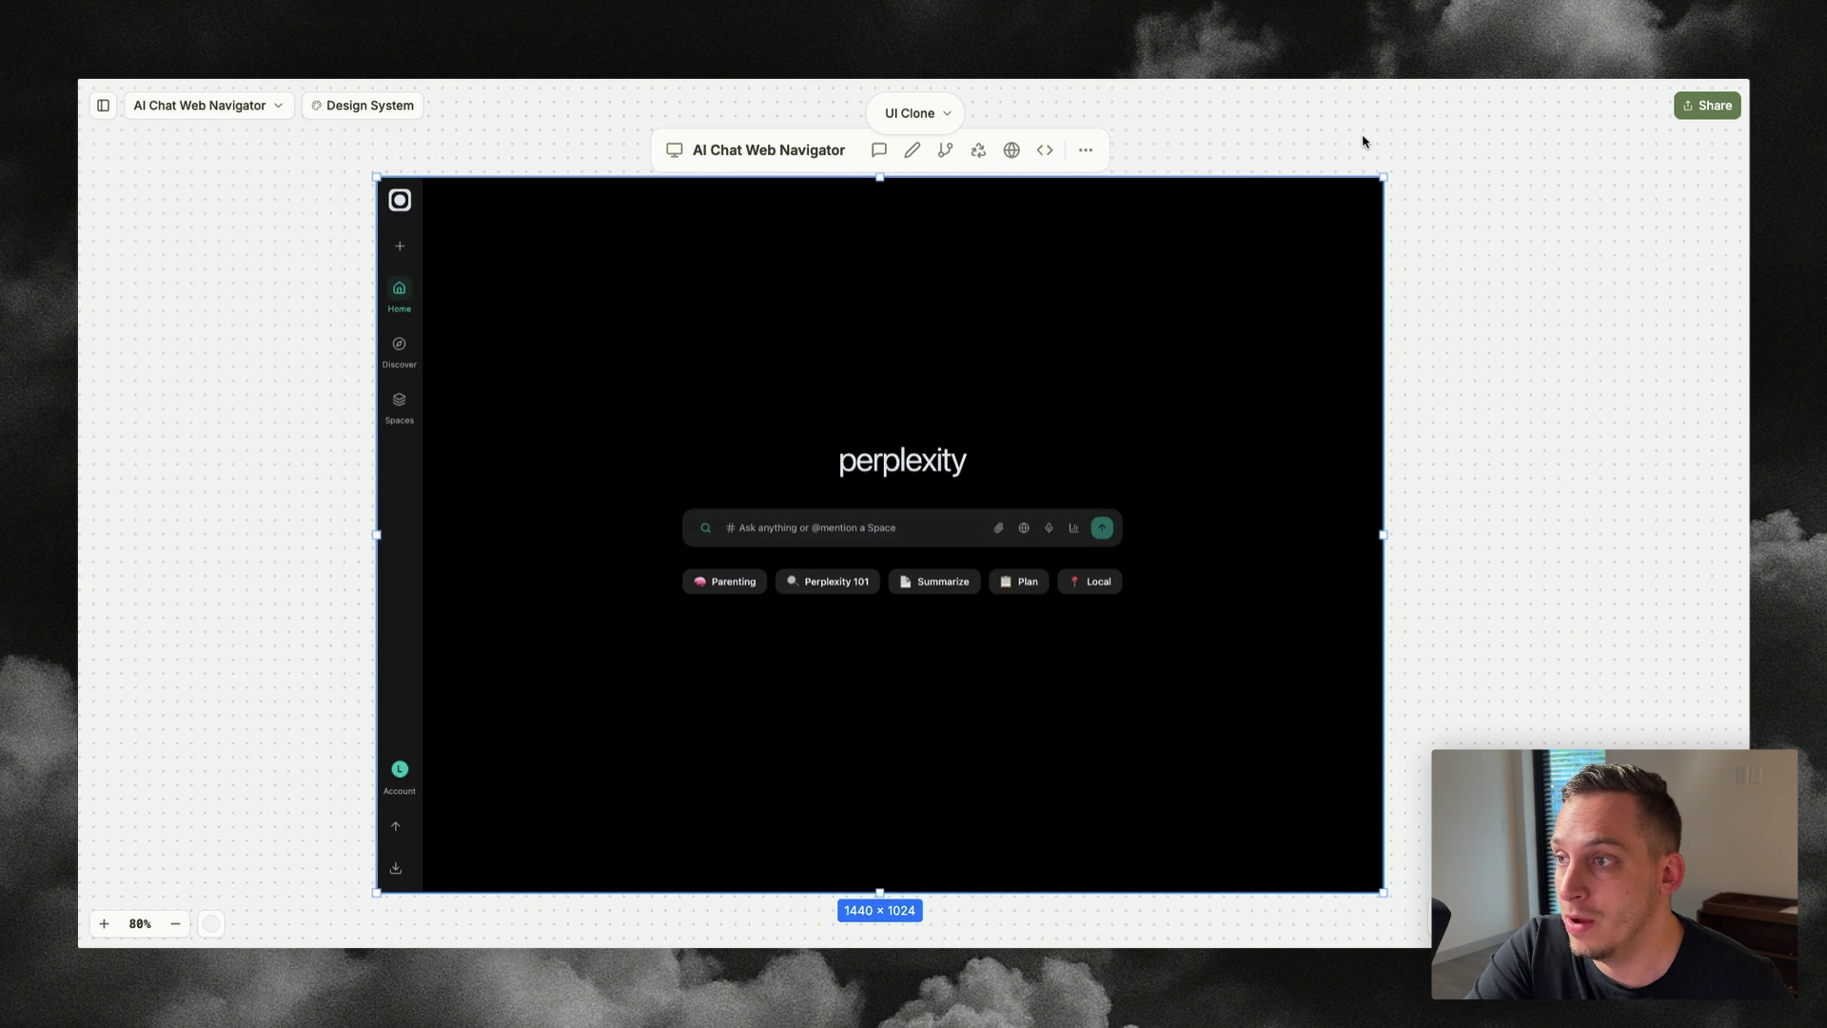
- Centre-align the sidebar's bottom icon group and save it as version v9
click(906, 158)
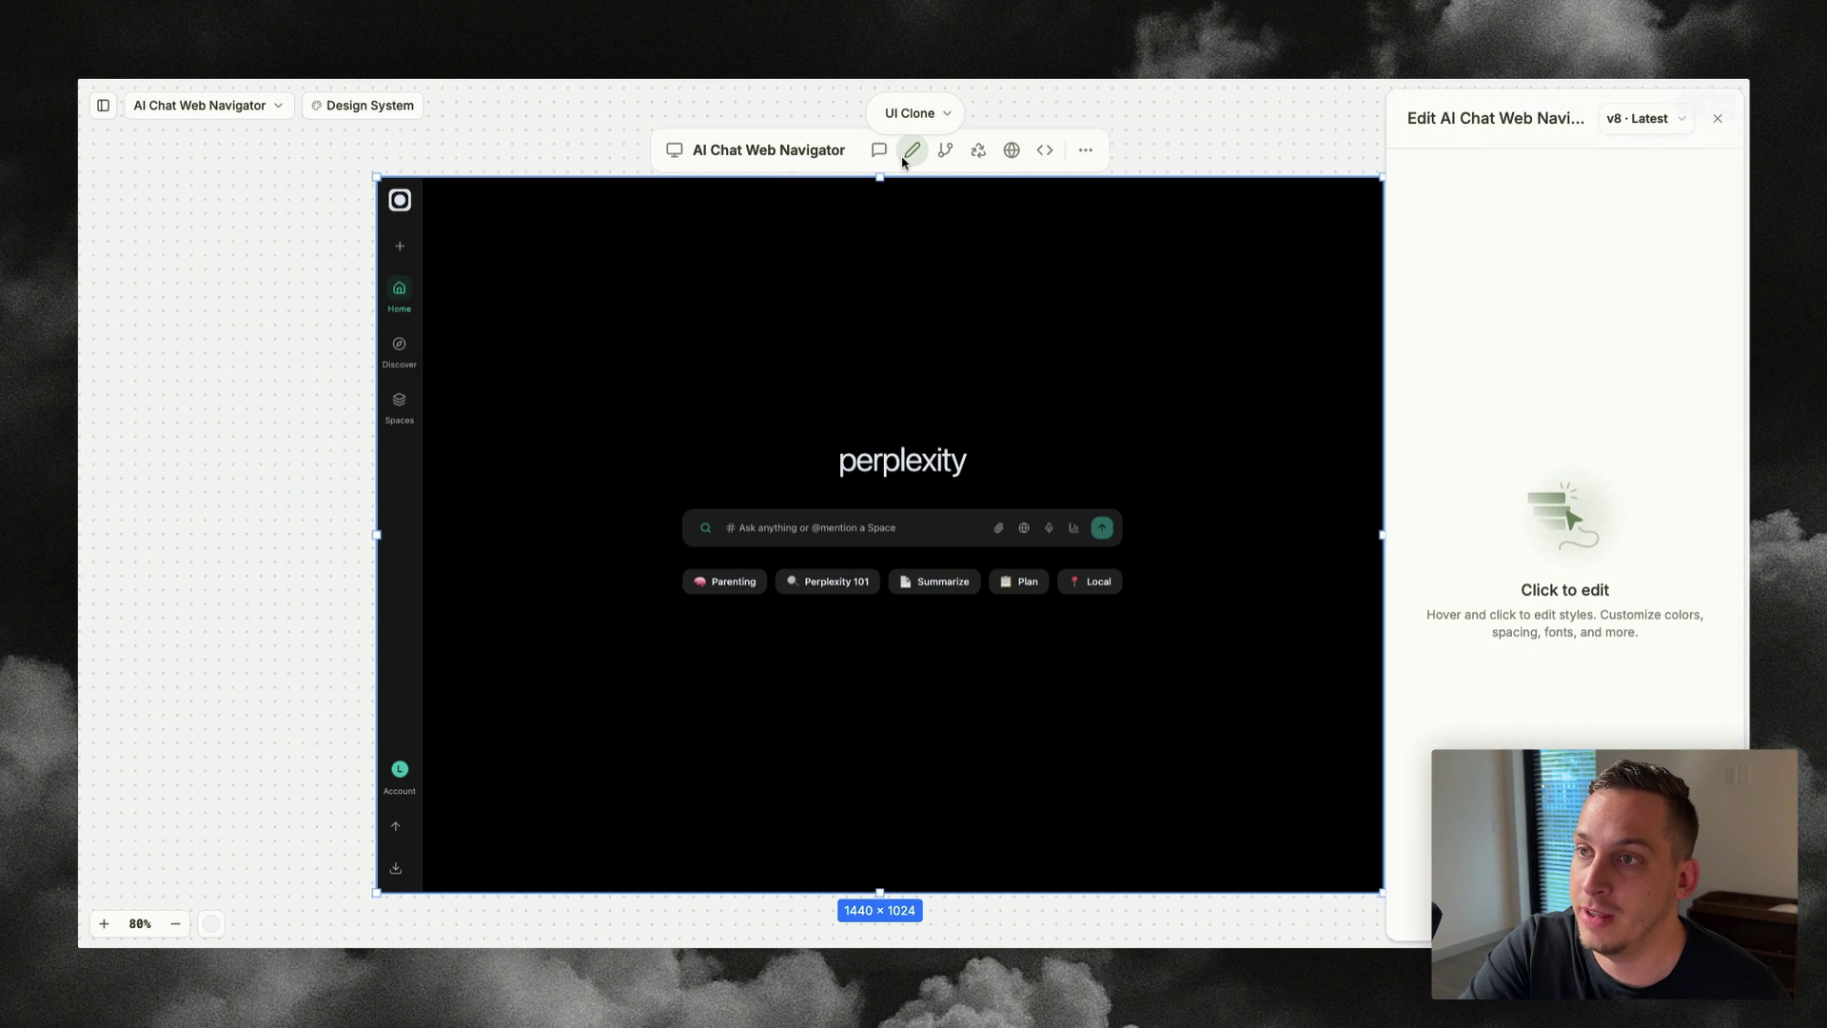
click(400, 838)
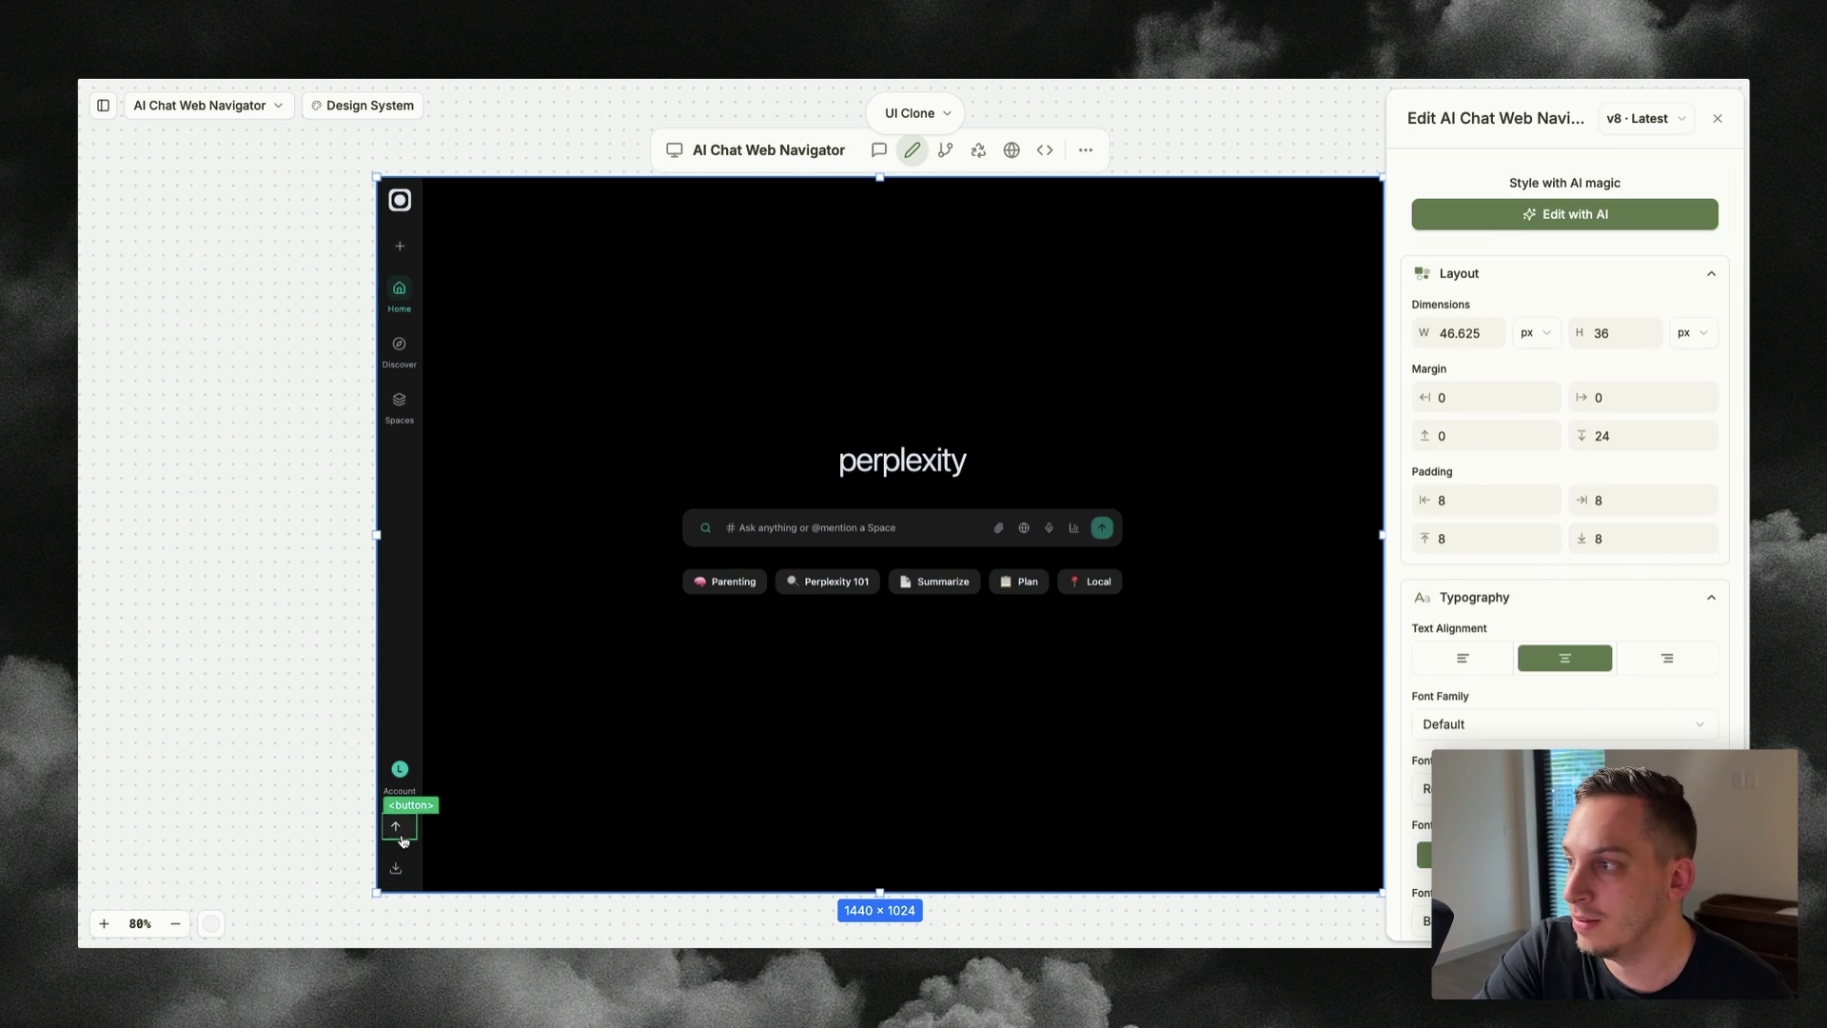
click(1551, 644)
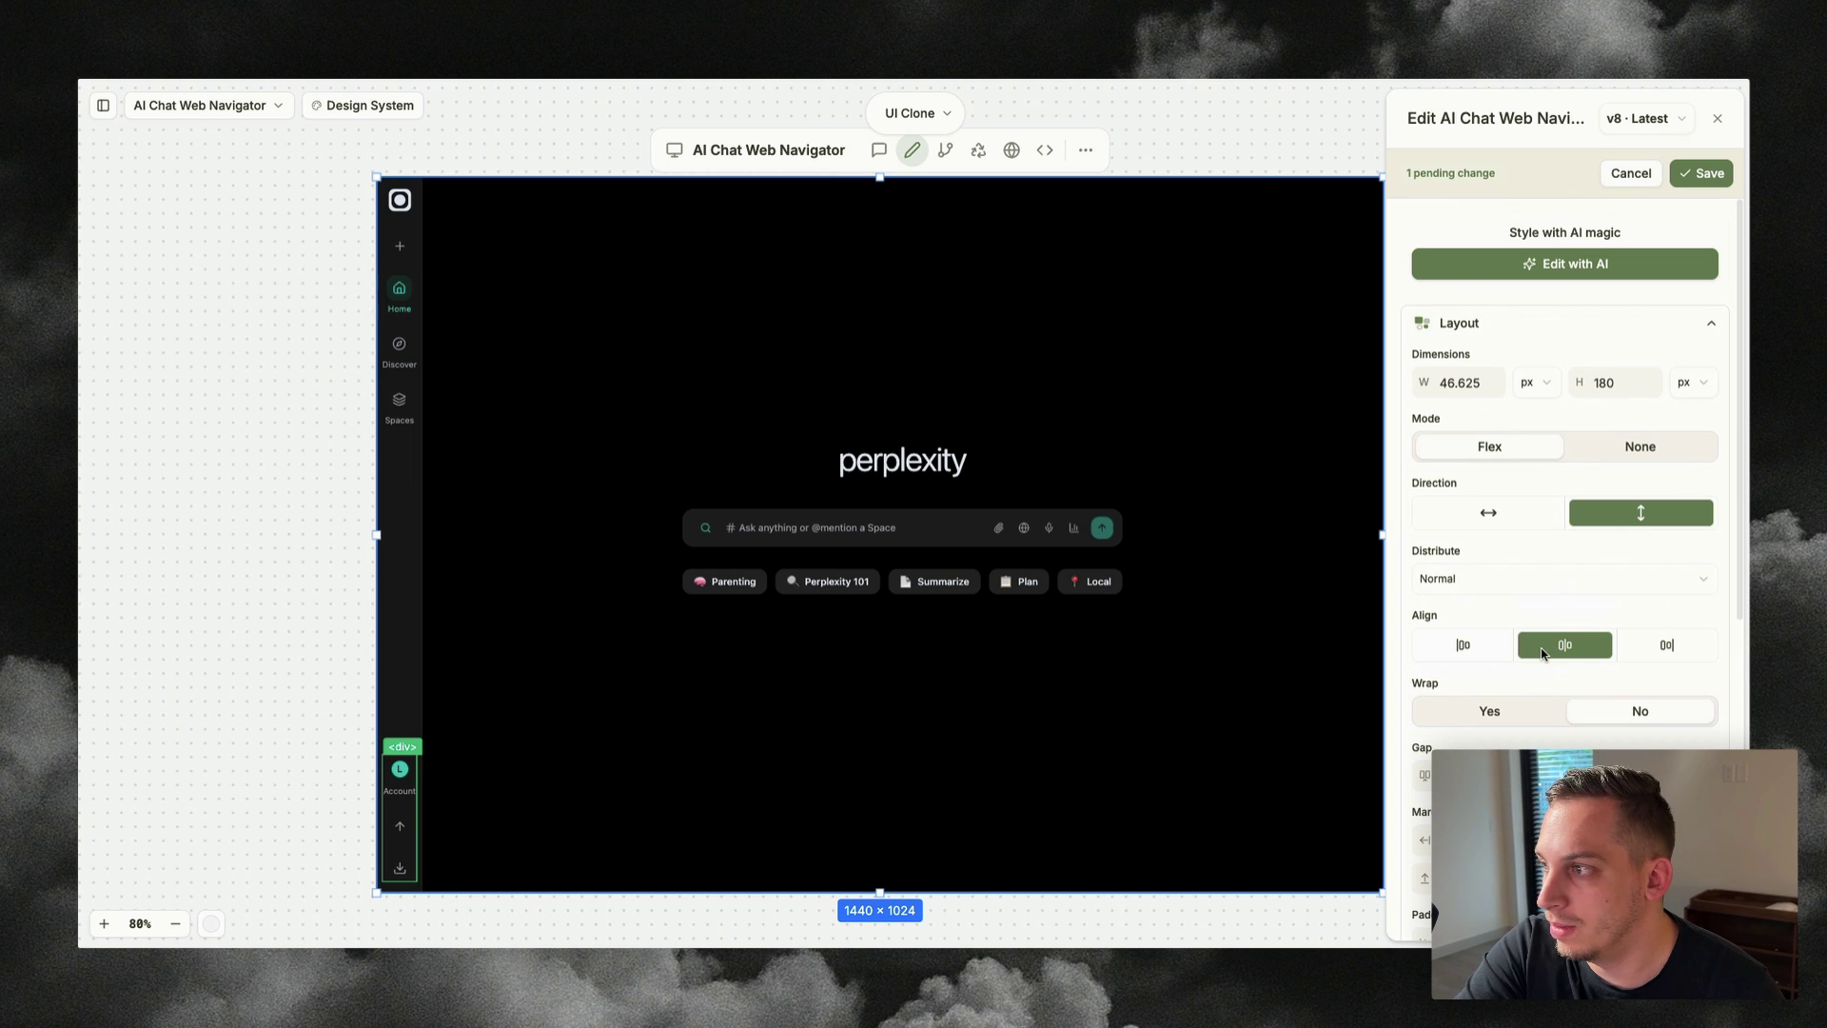
click(1701, 172)
- Make the Parenting suggestion chip's background colour slightly darker
click(744, 590)
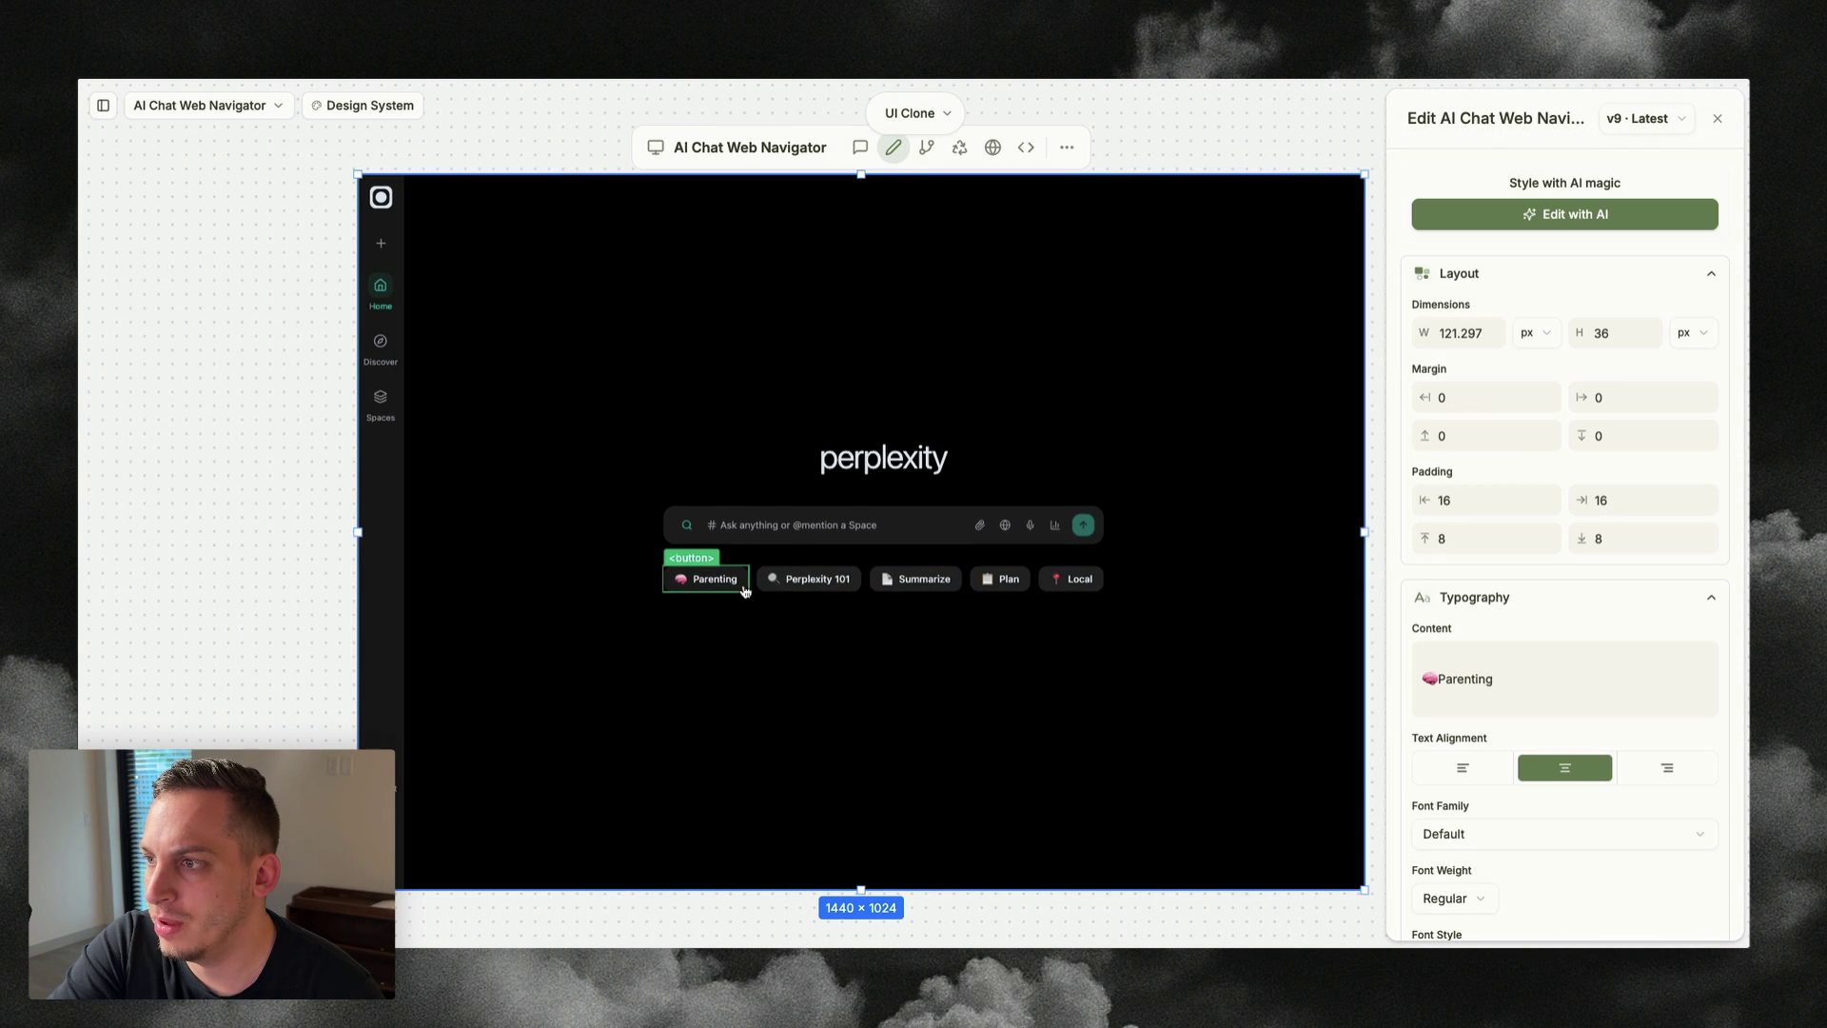
scroll(1522, 718, down, 5)
scroll(1515, 734, down, 3)
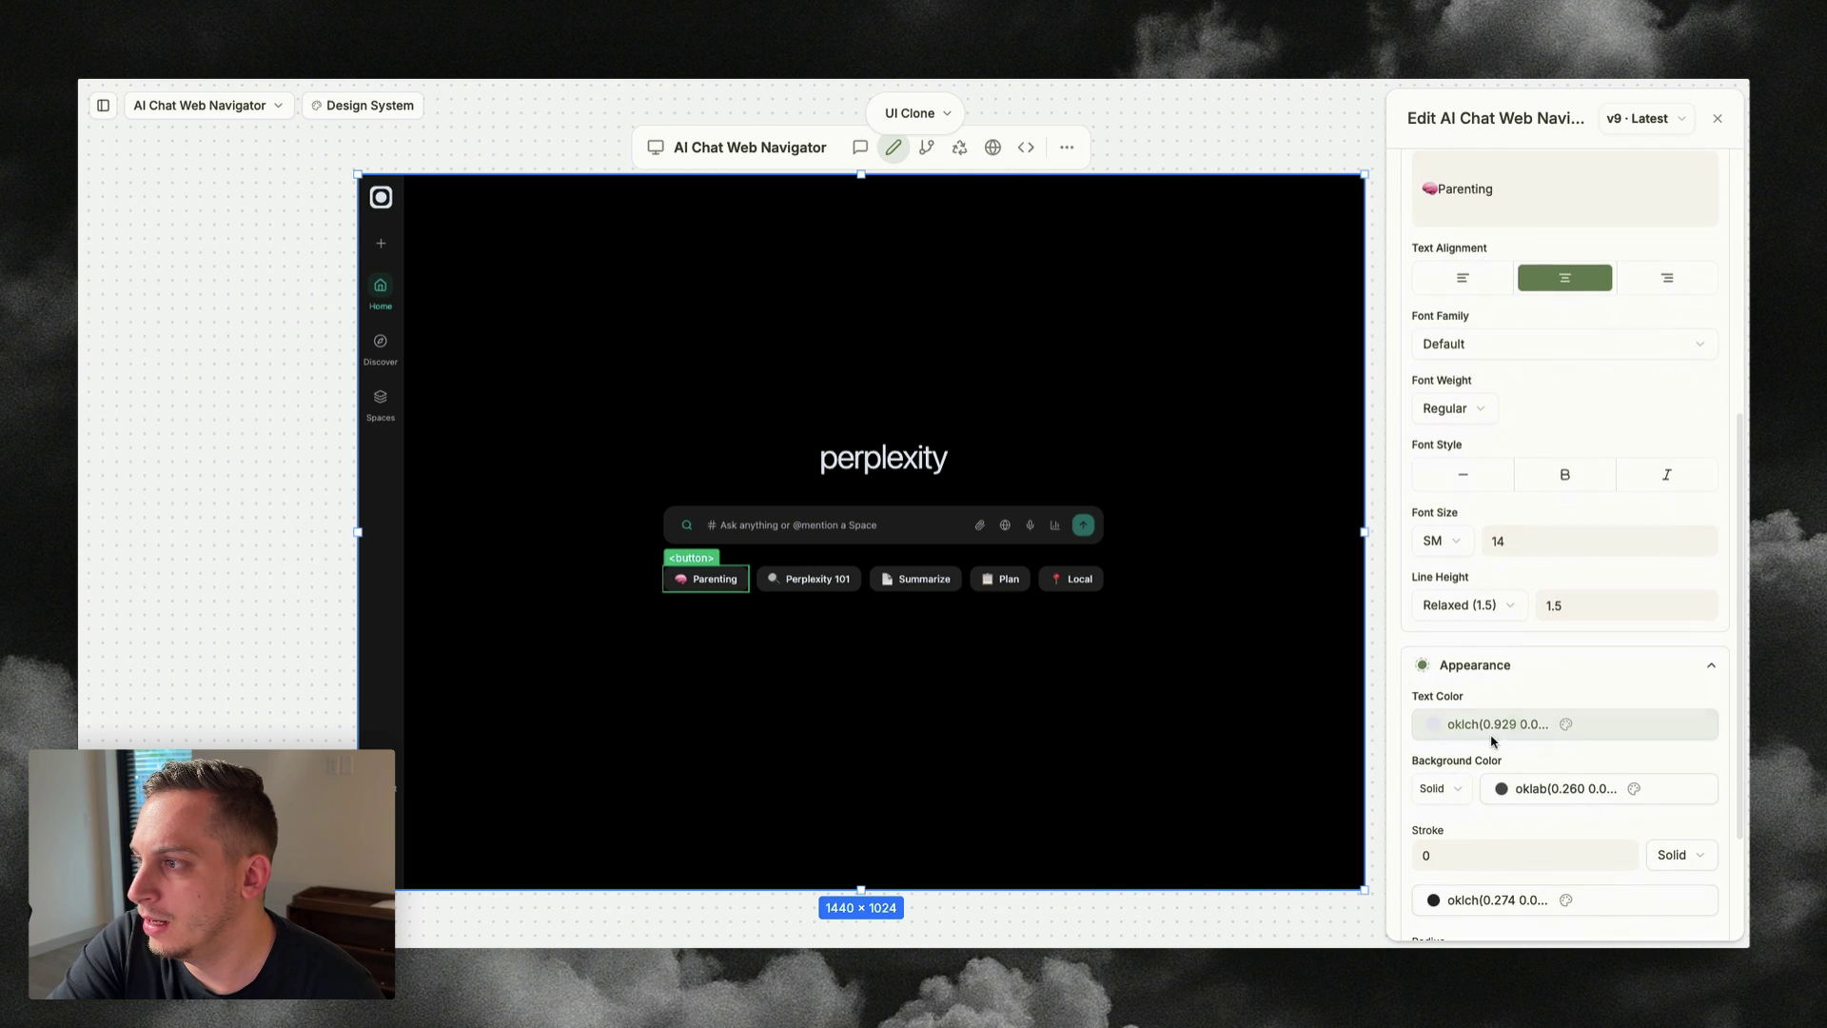
click(1501, 746)
drag(1512, 560, 1504, 616)
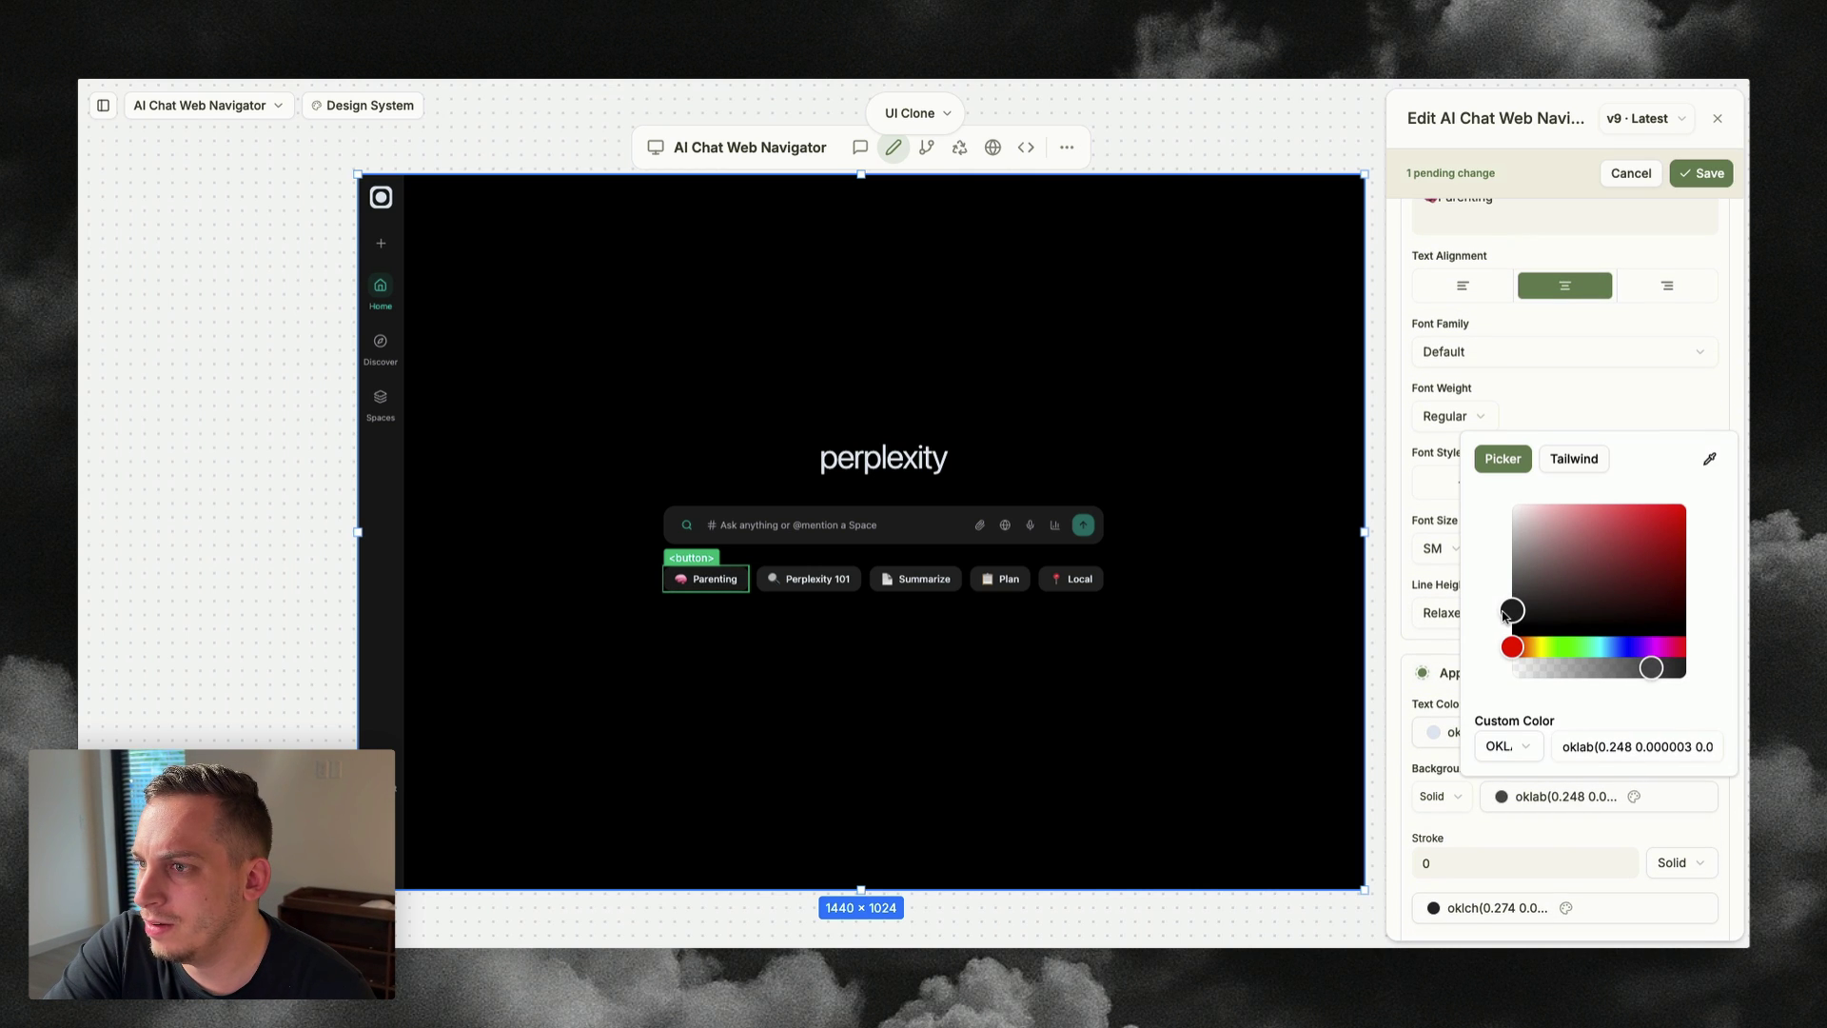
click(1433, 654)
click(1254, 678)
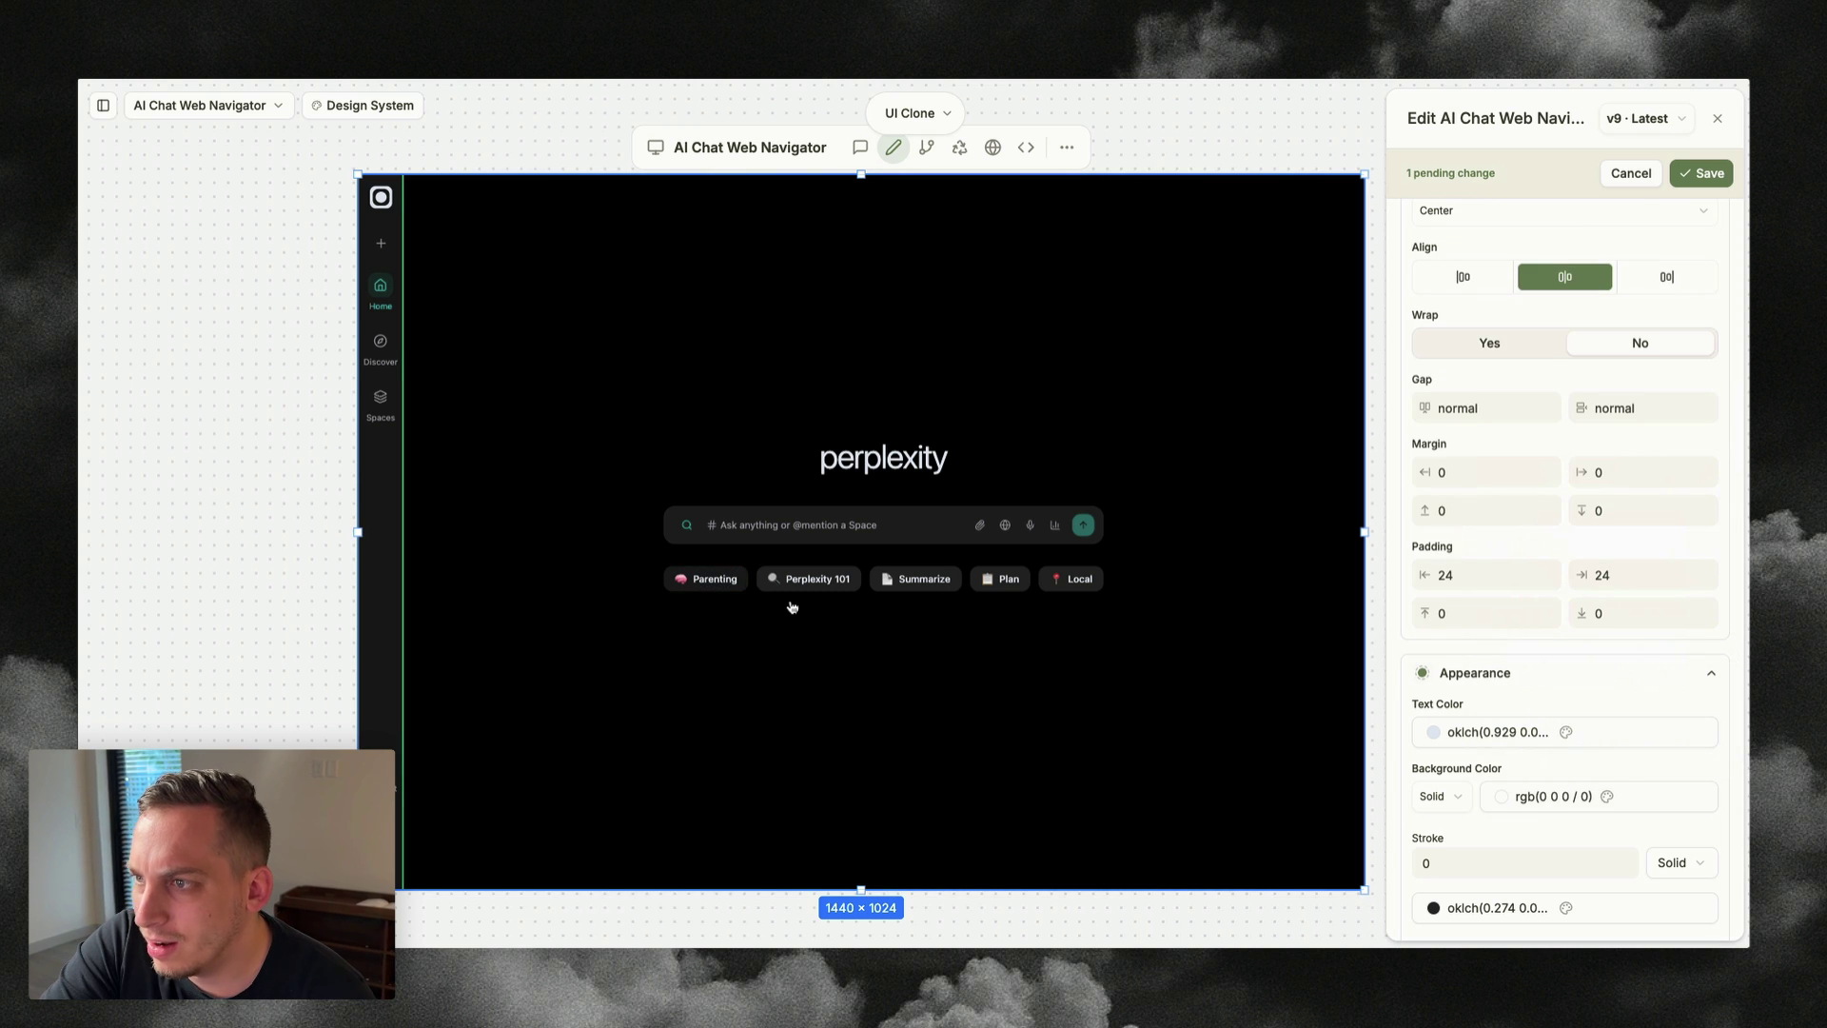
scroll(788, 572, up, 3)
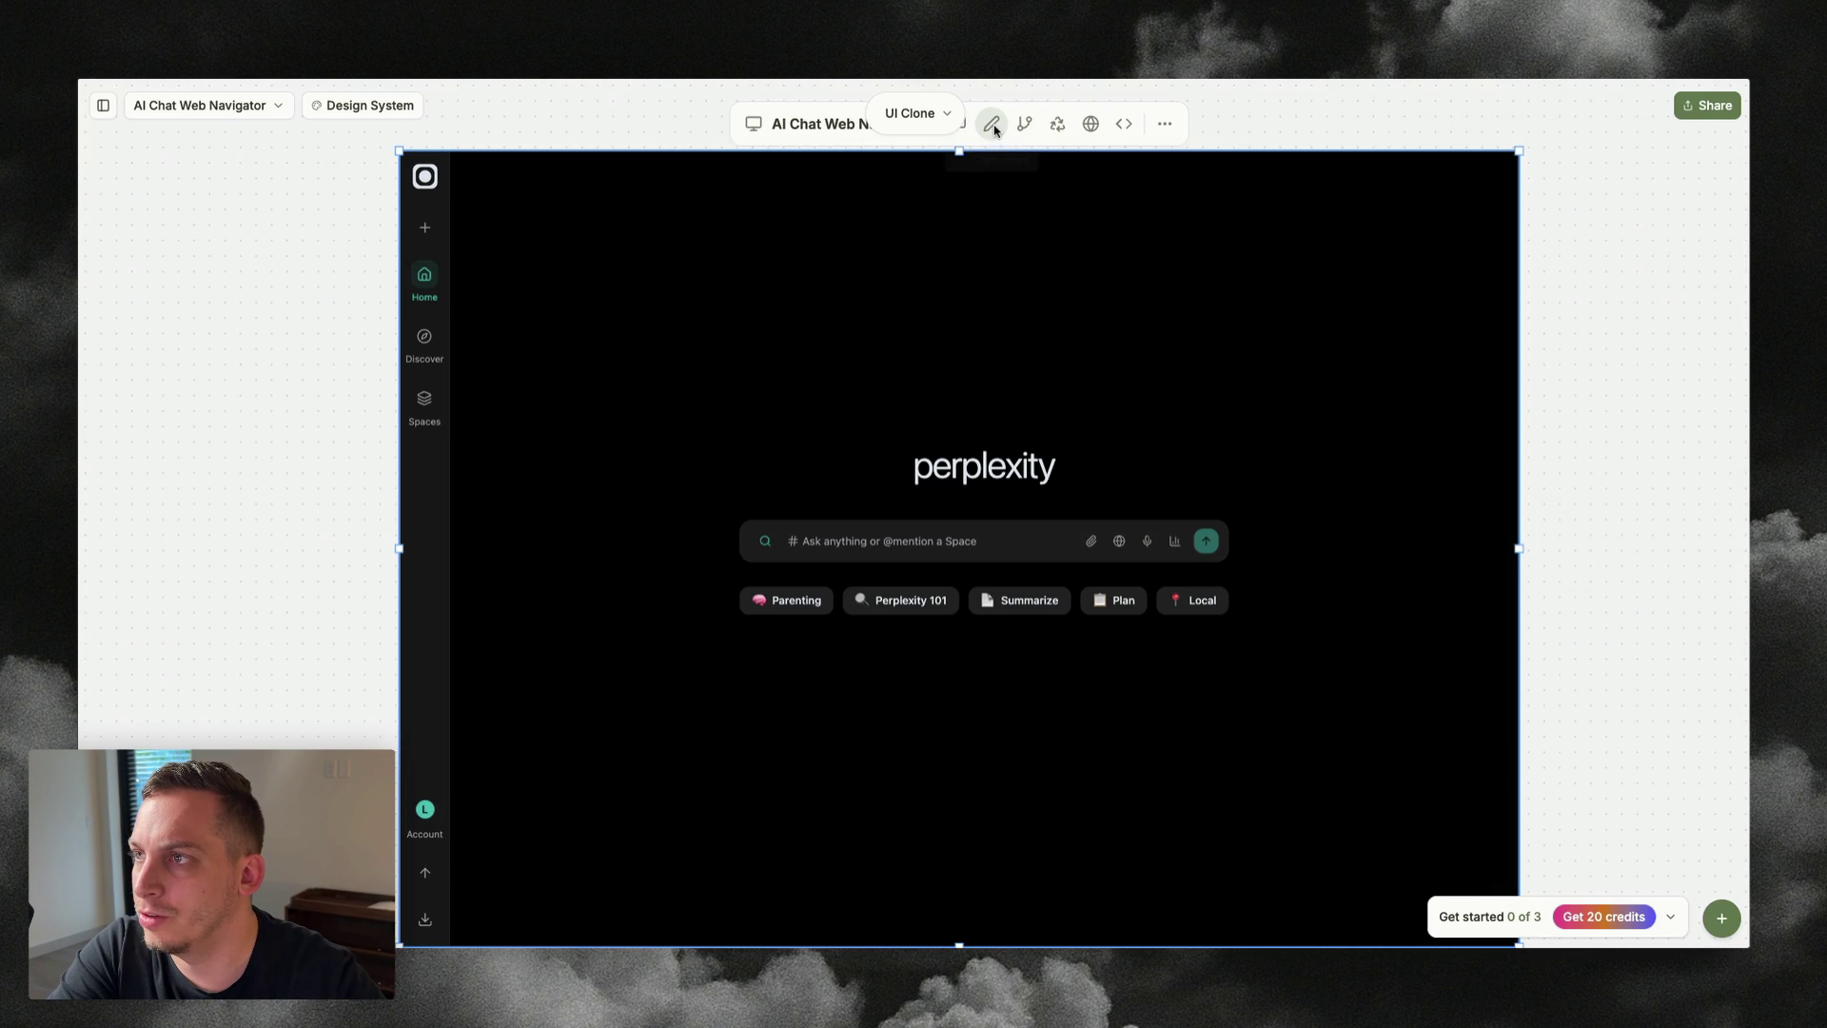
- Soften the search input's border by lowering its stroke colour's opacity
click(990, 123)
click(784, 533)
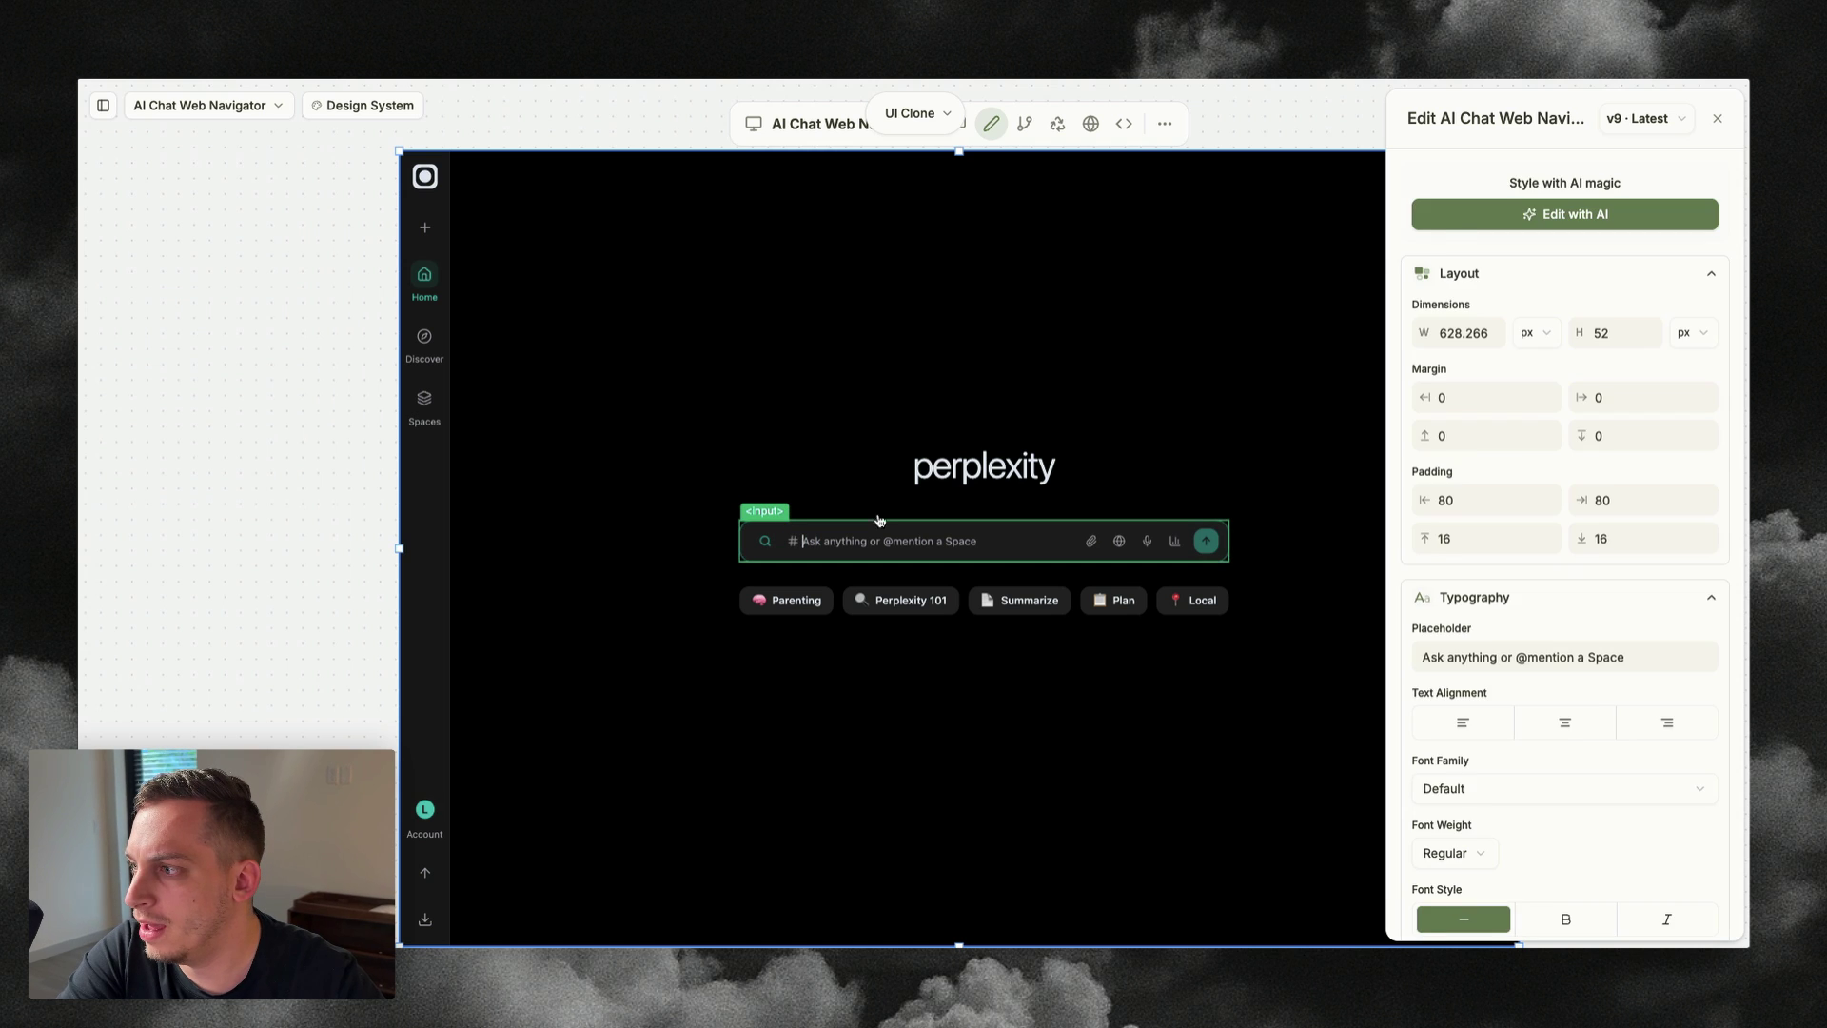
scroll(1446, 752, down, 10)
click(1441, 671)
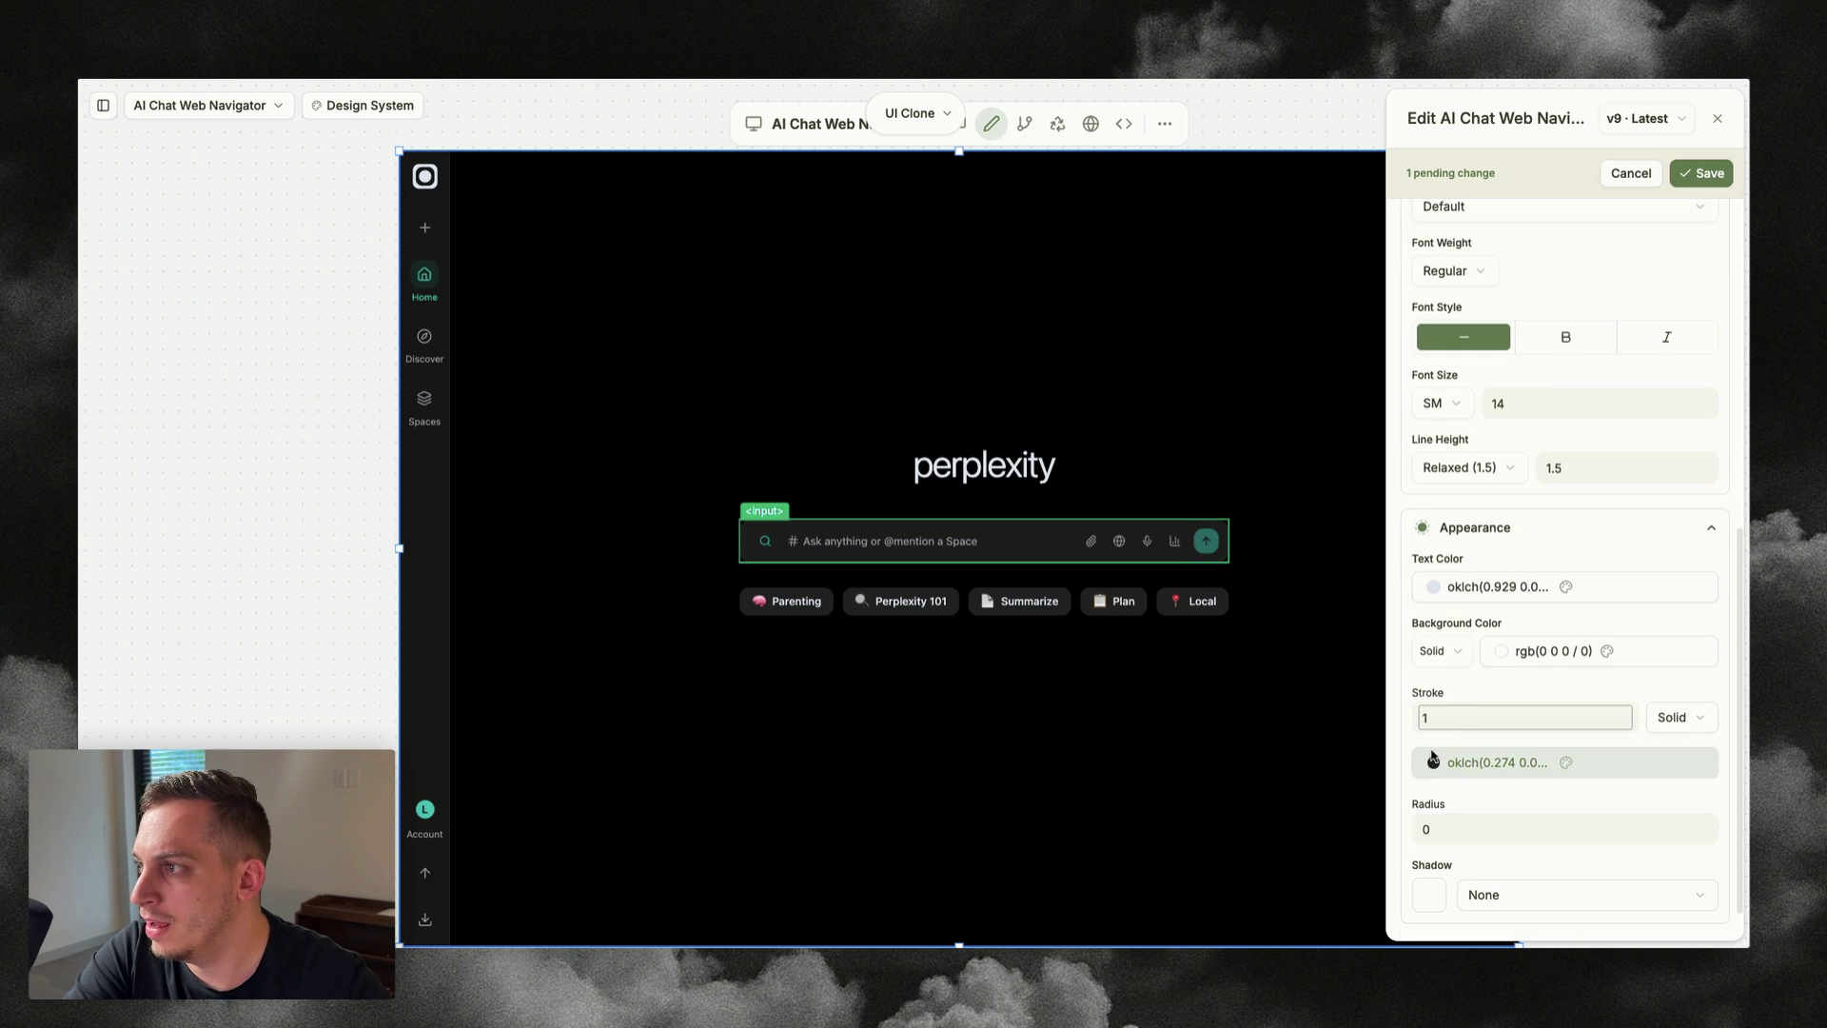
click(1539, 594)
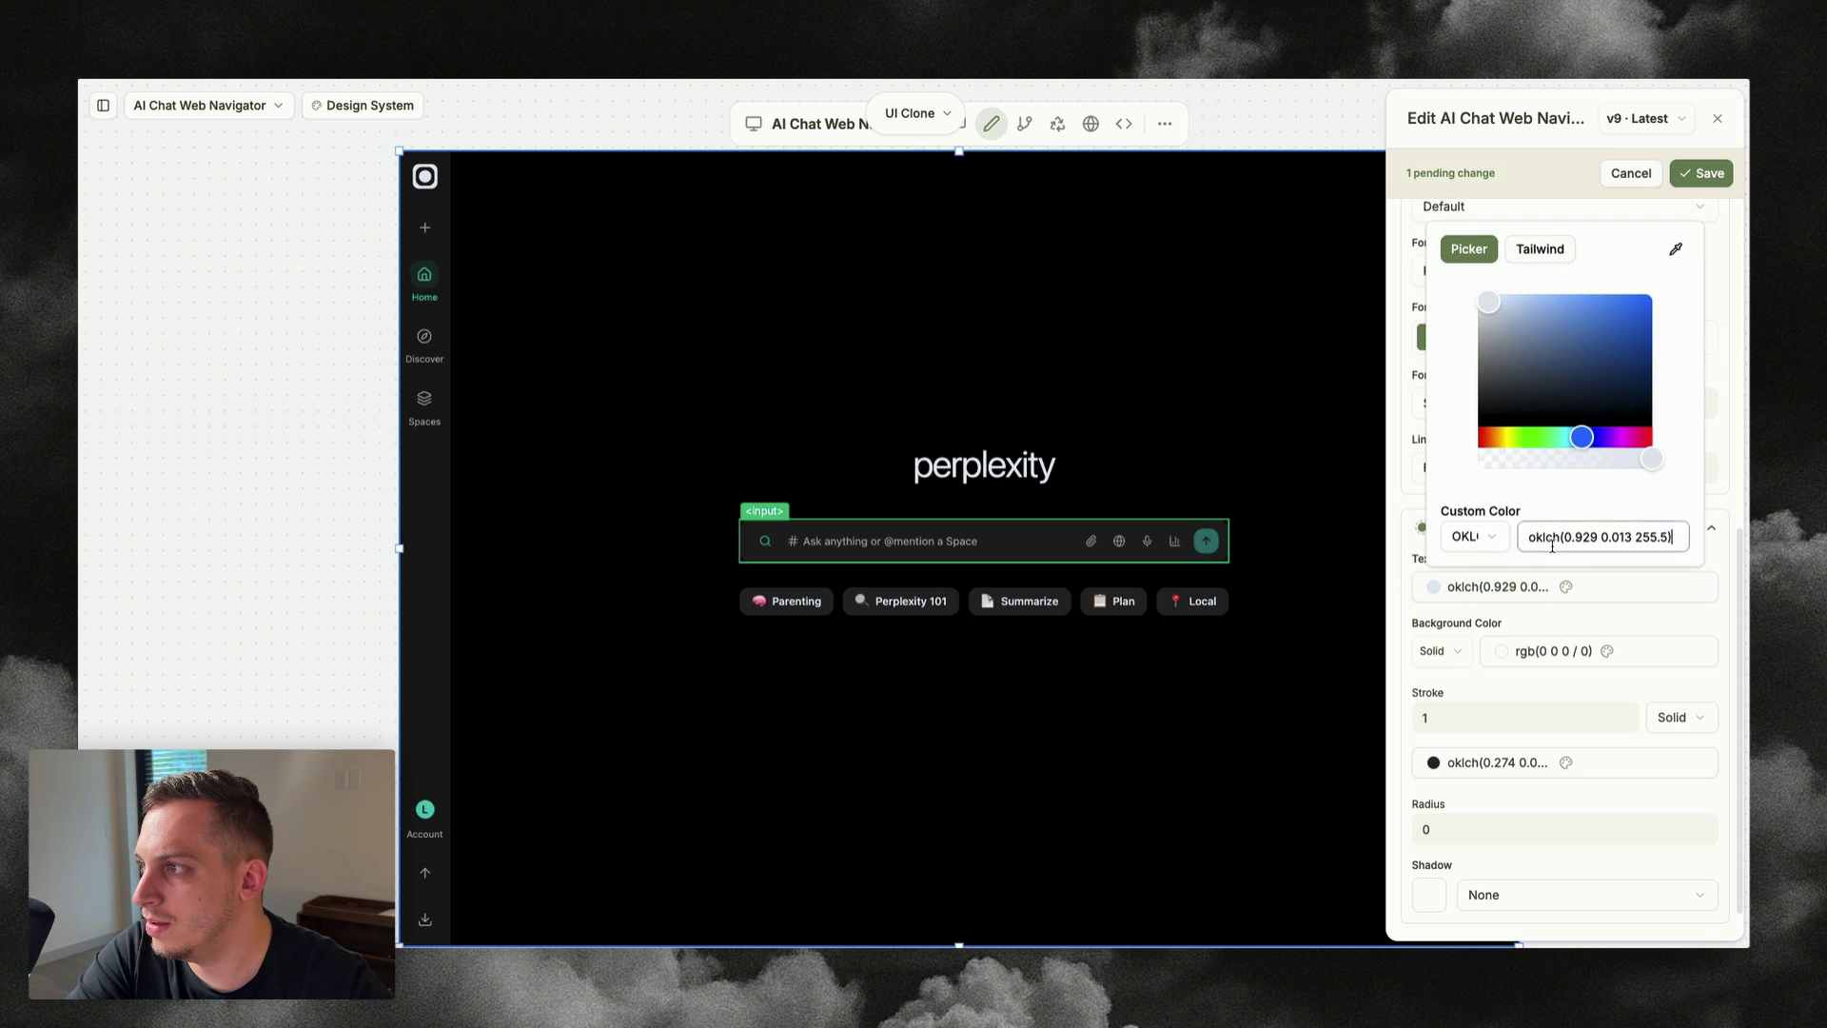
triple_click(1551, 545)
click(1541, 762)
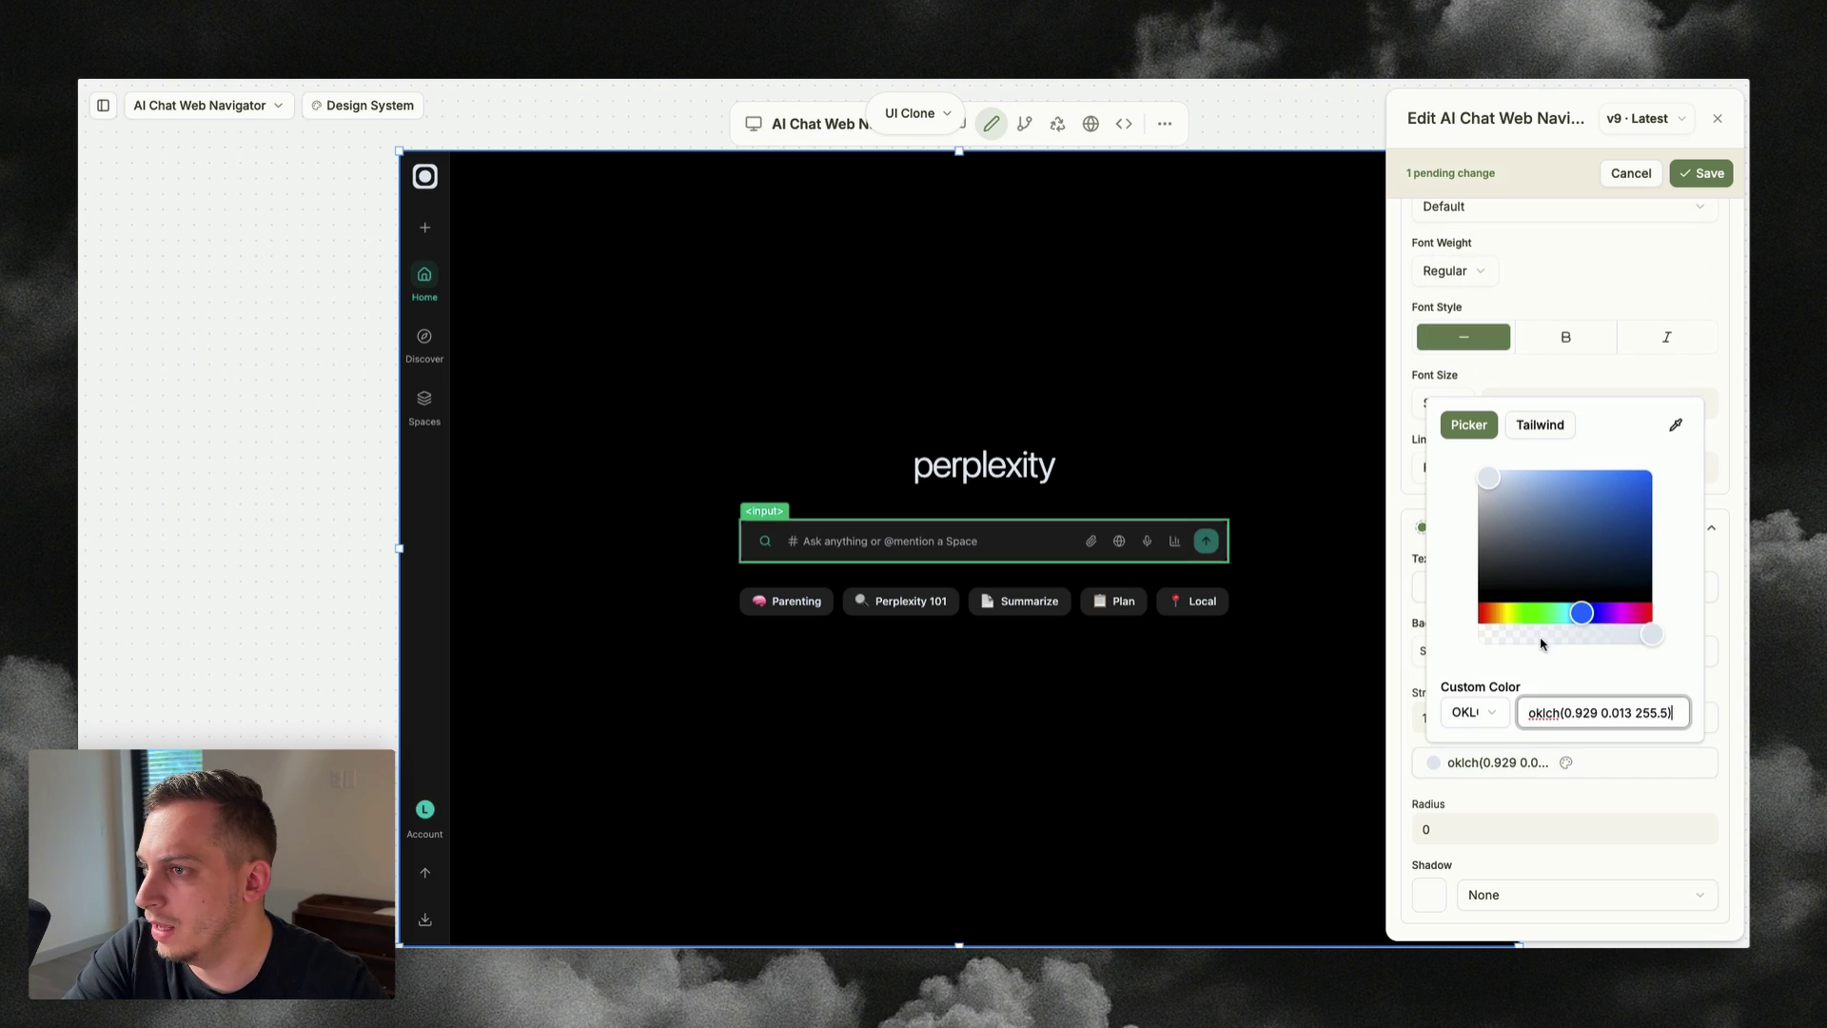
click(1520, 636)
drag(1519, 639, 1506, 643)
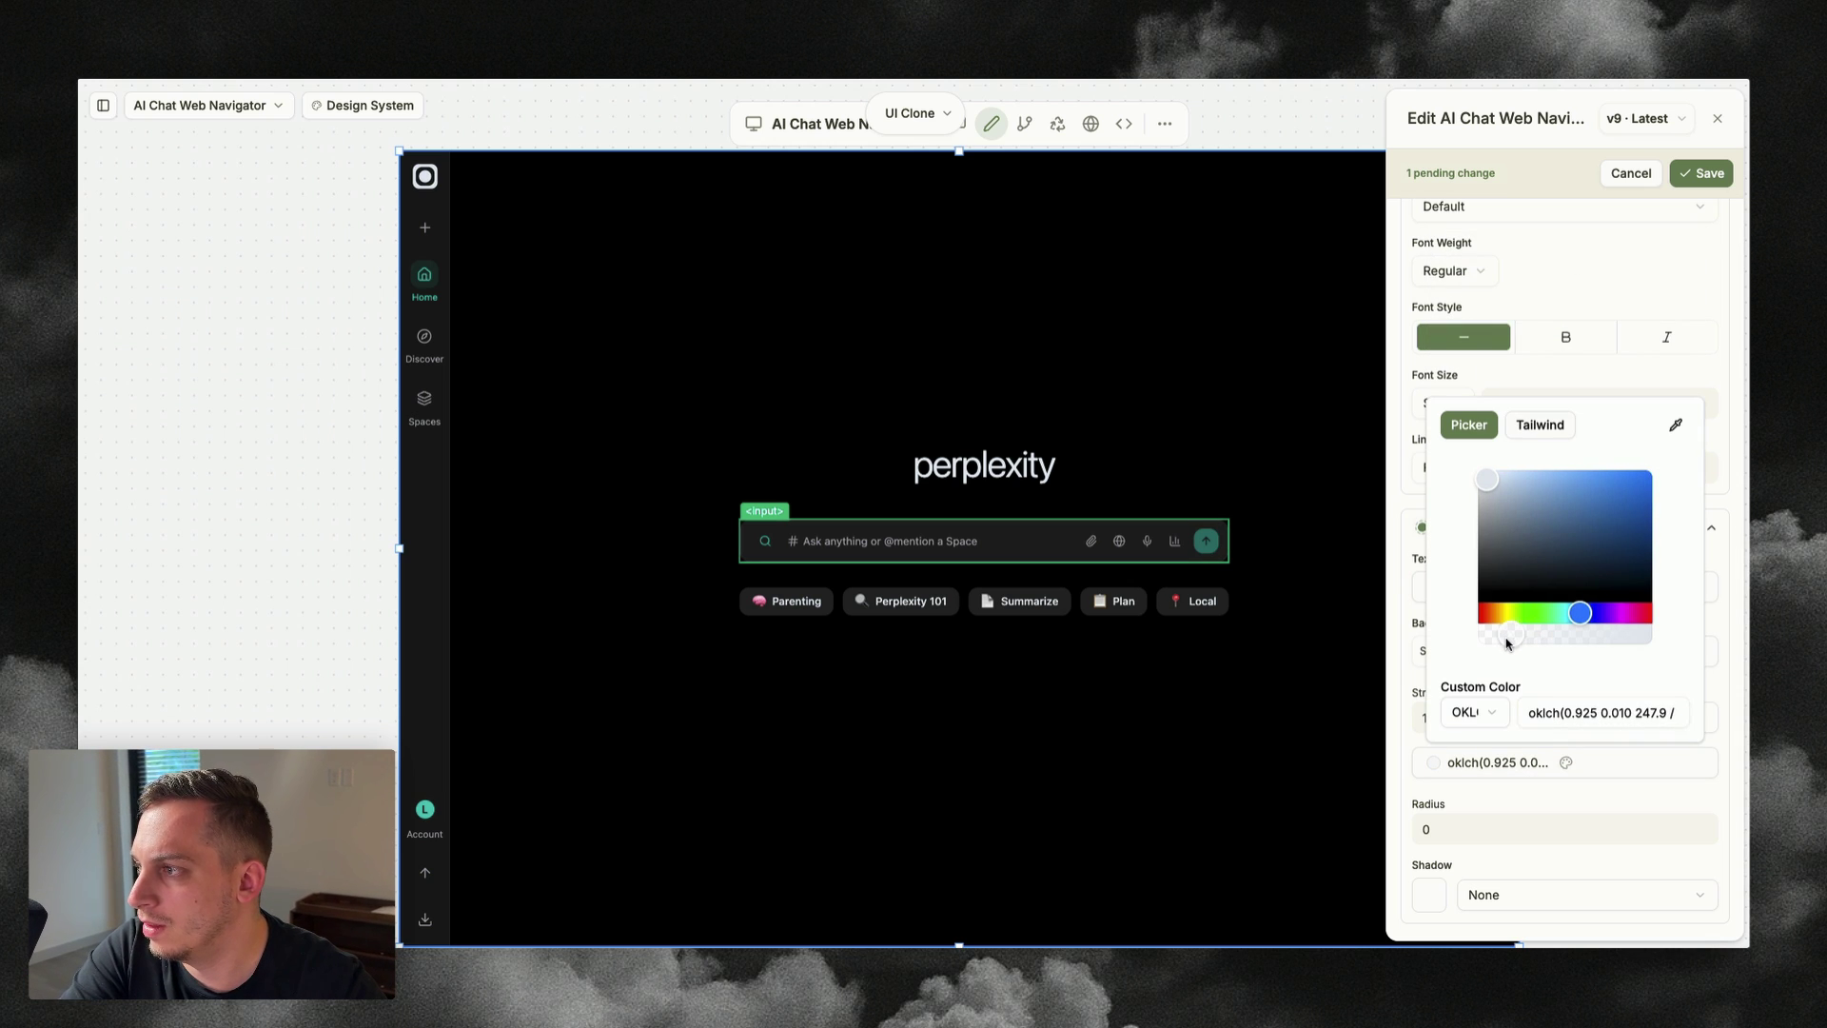
click(1280, 660)
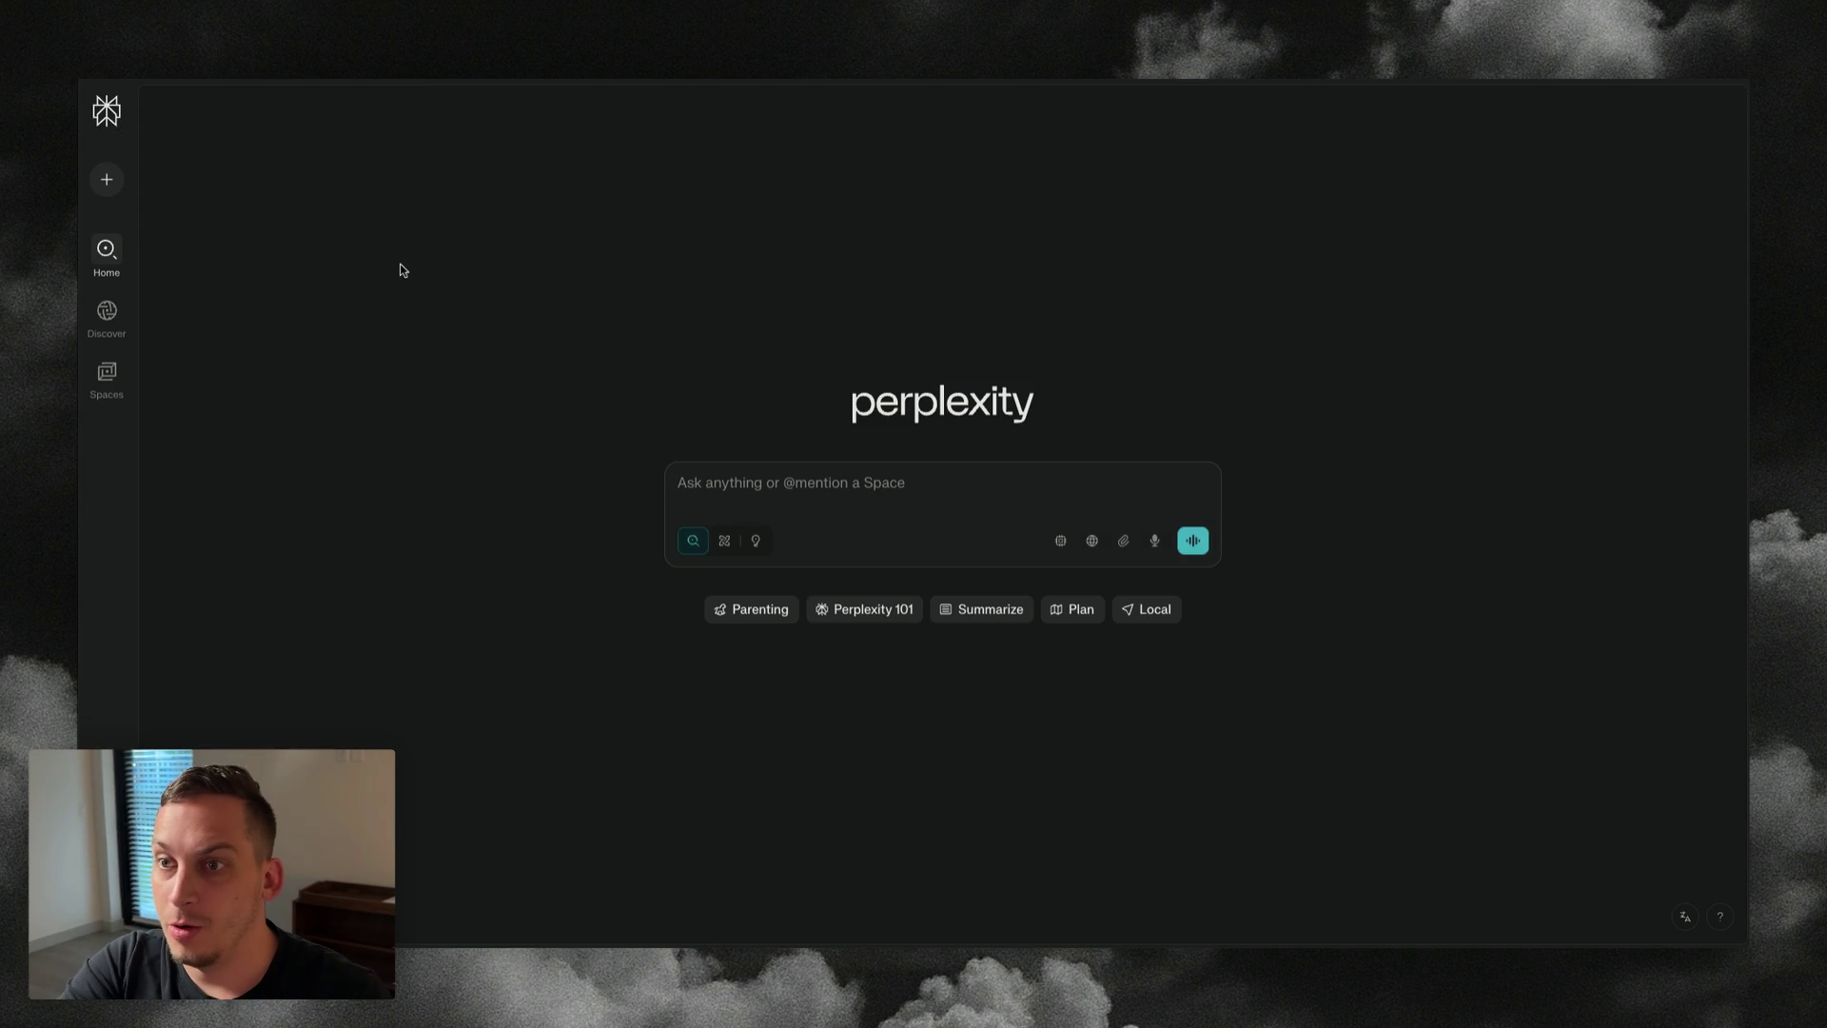
- Copy the Perplexity sidebar logo to the clipboard as SVG from its context menu
right_click(114, 116)
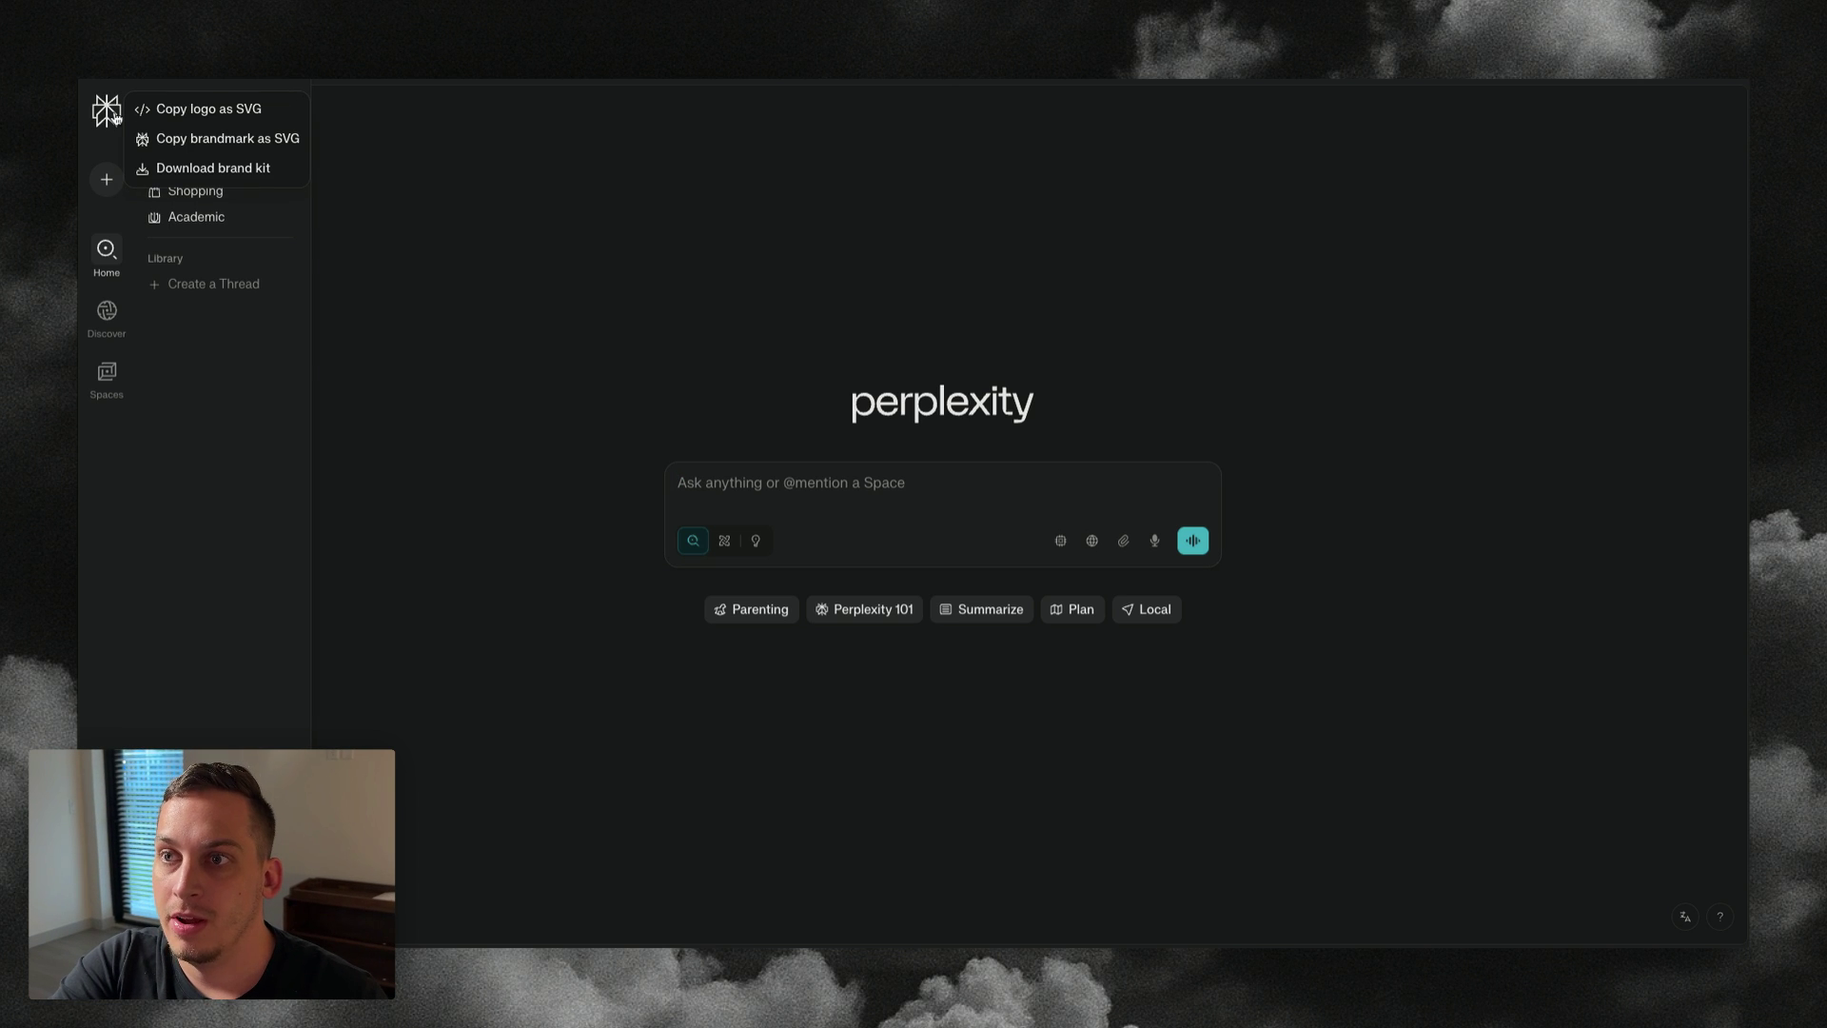
click(211, 120)
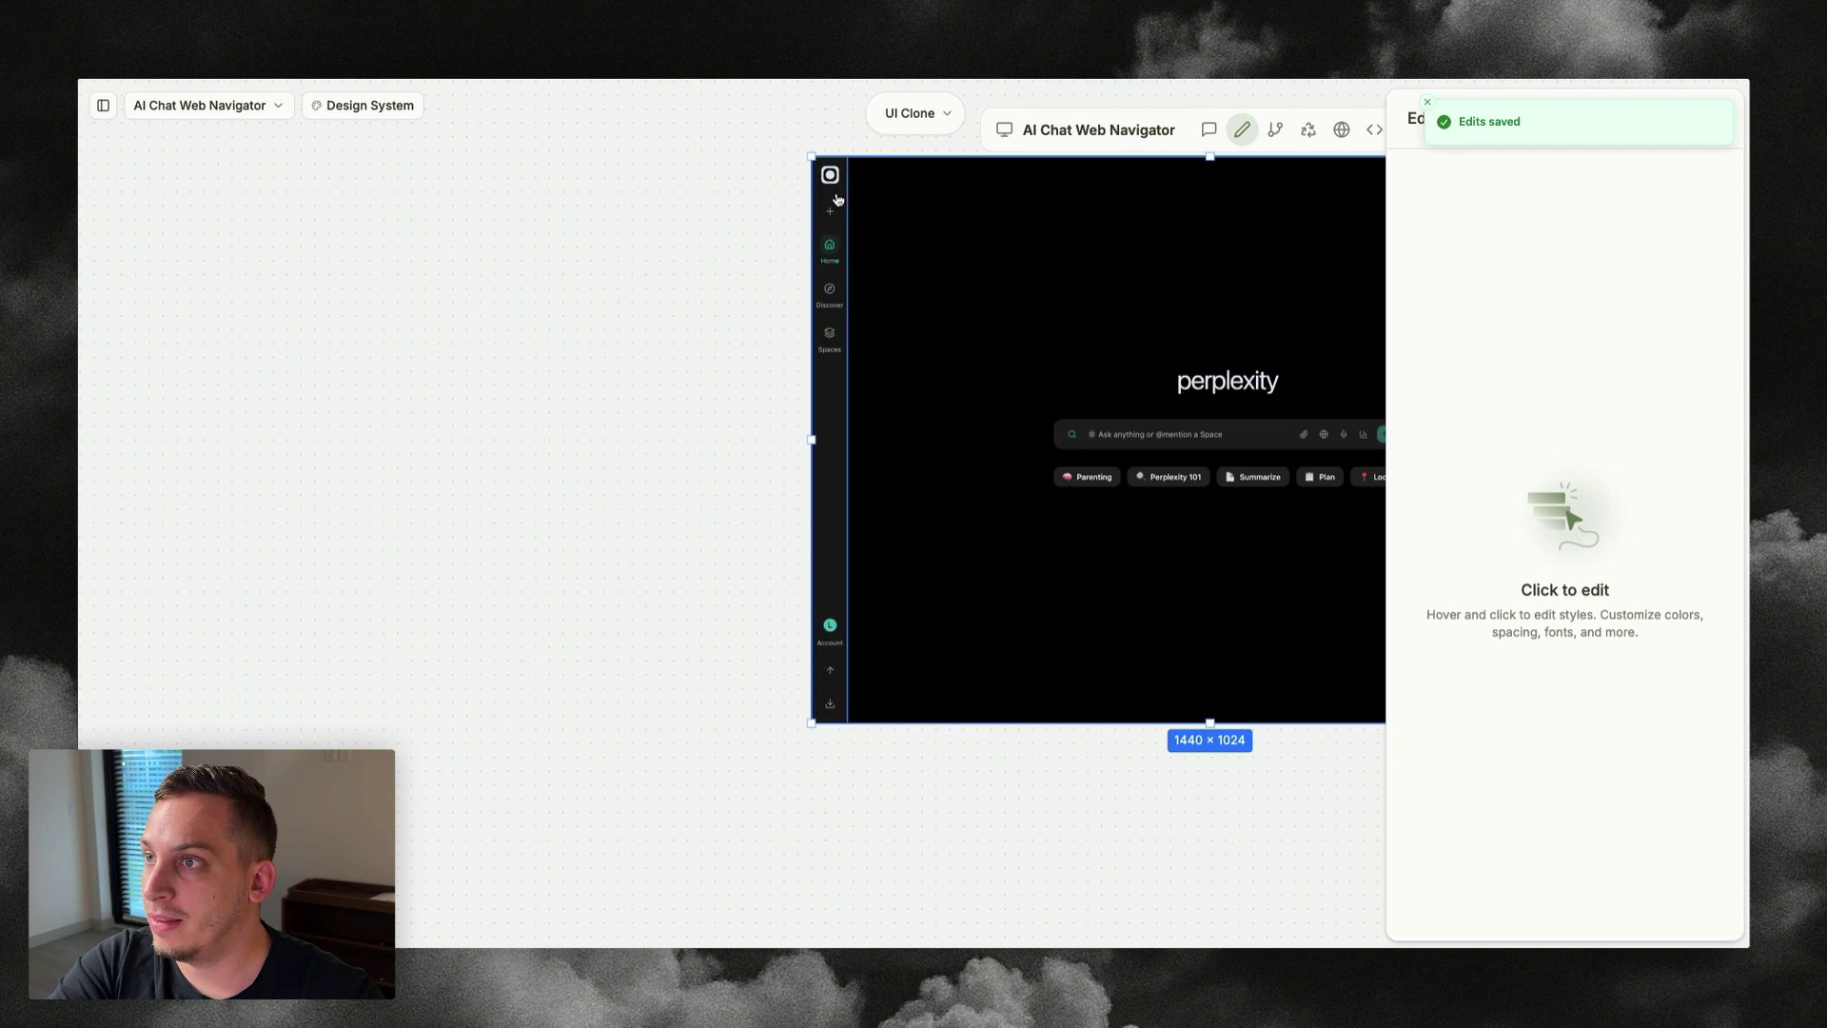
- Paste the copied Perplexity SVG over the placeholder logo atop the preview's sidebar
click(831, 176)
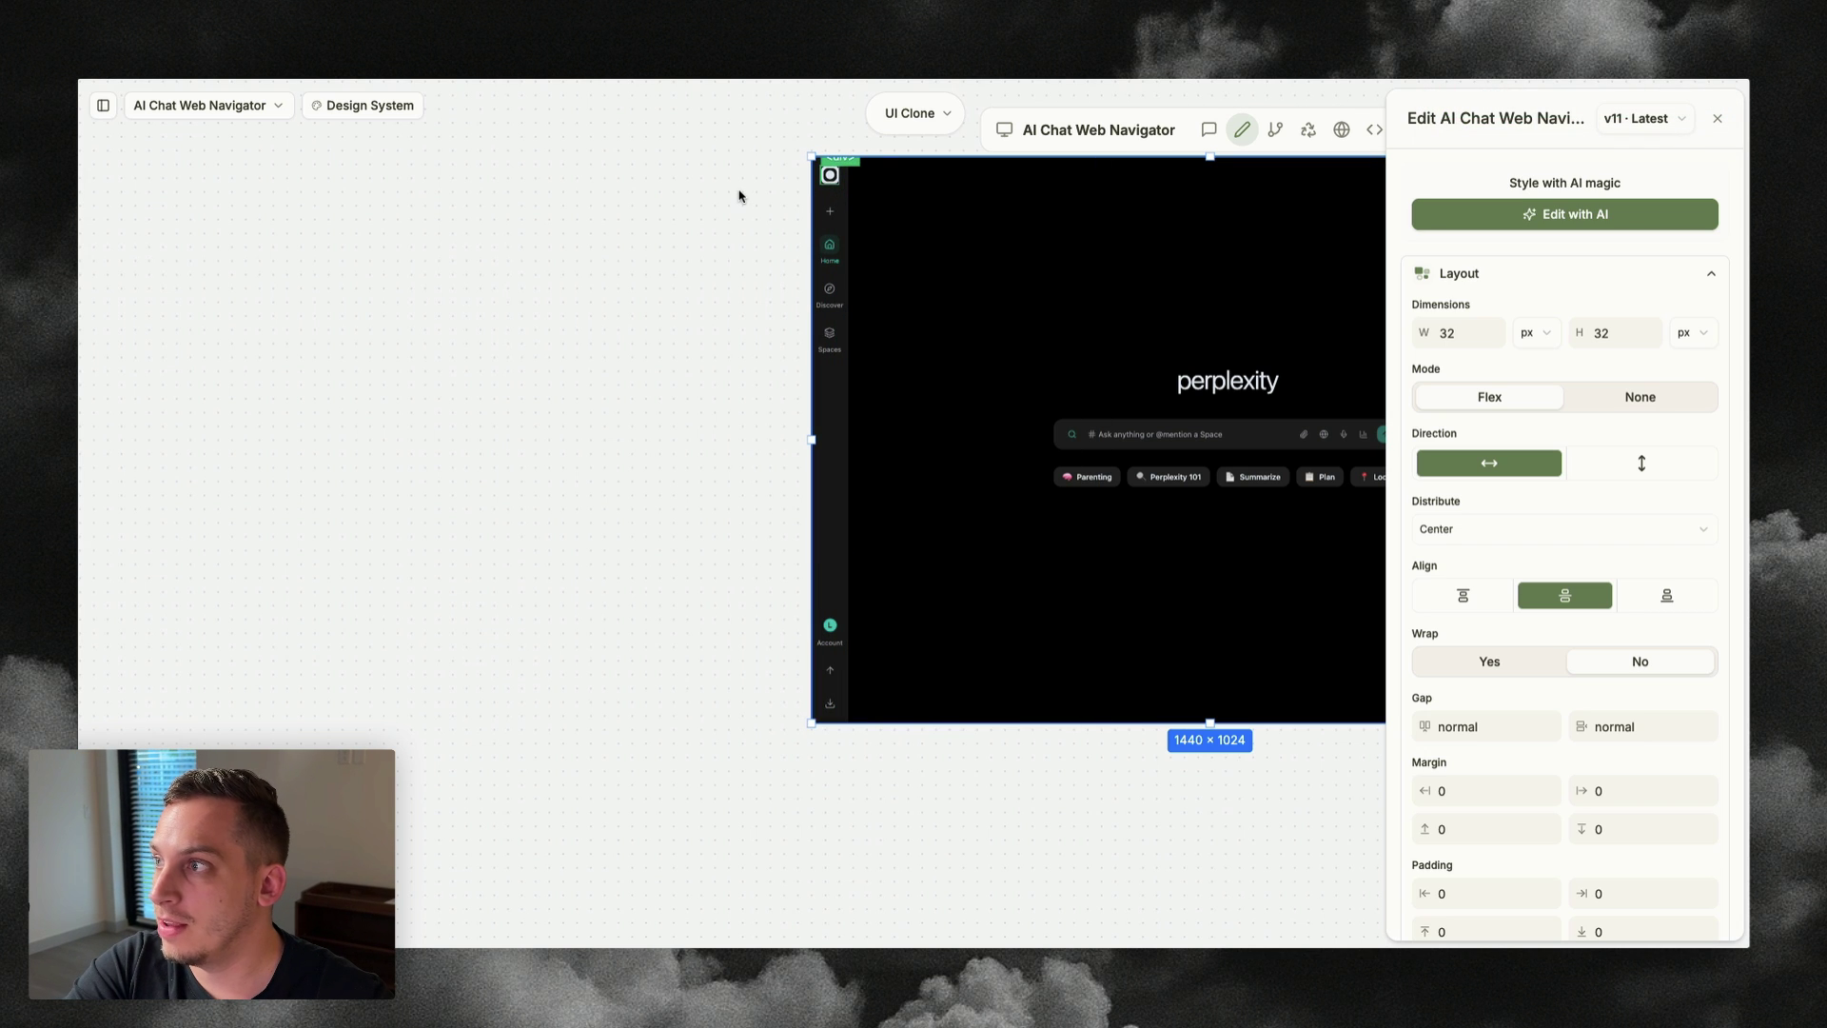
scroll(738, 196, up, 5)
key(Escape)
key(Escape)
drag(289, 423, 265, 341)
scroll(268, 205, down, 2)
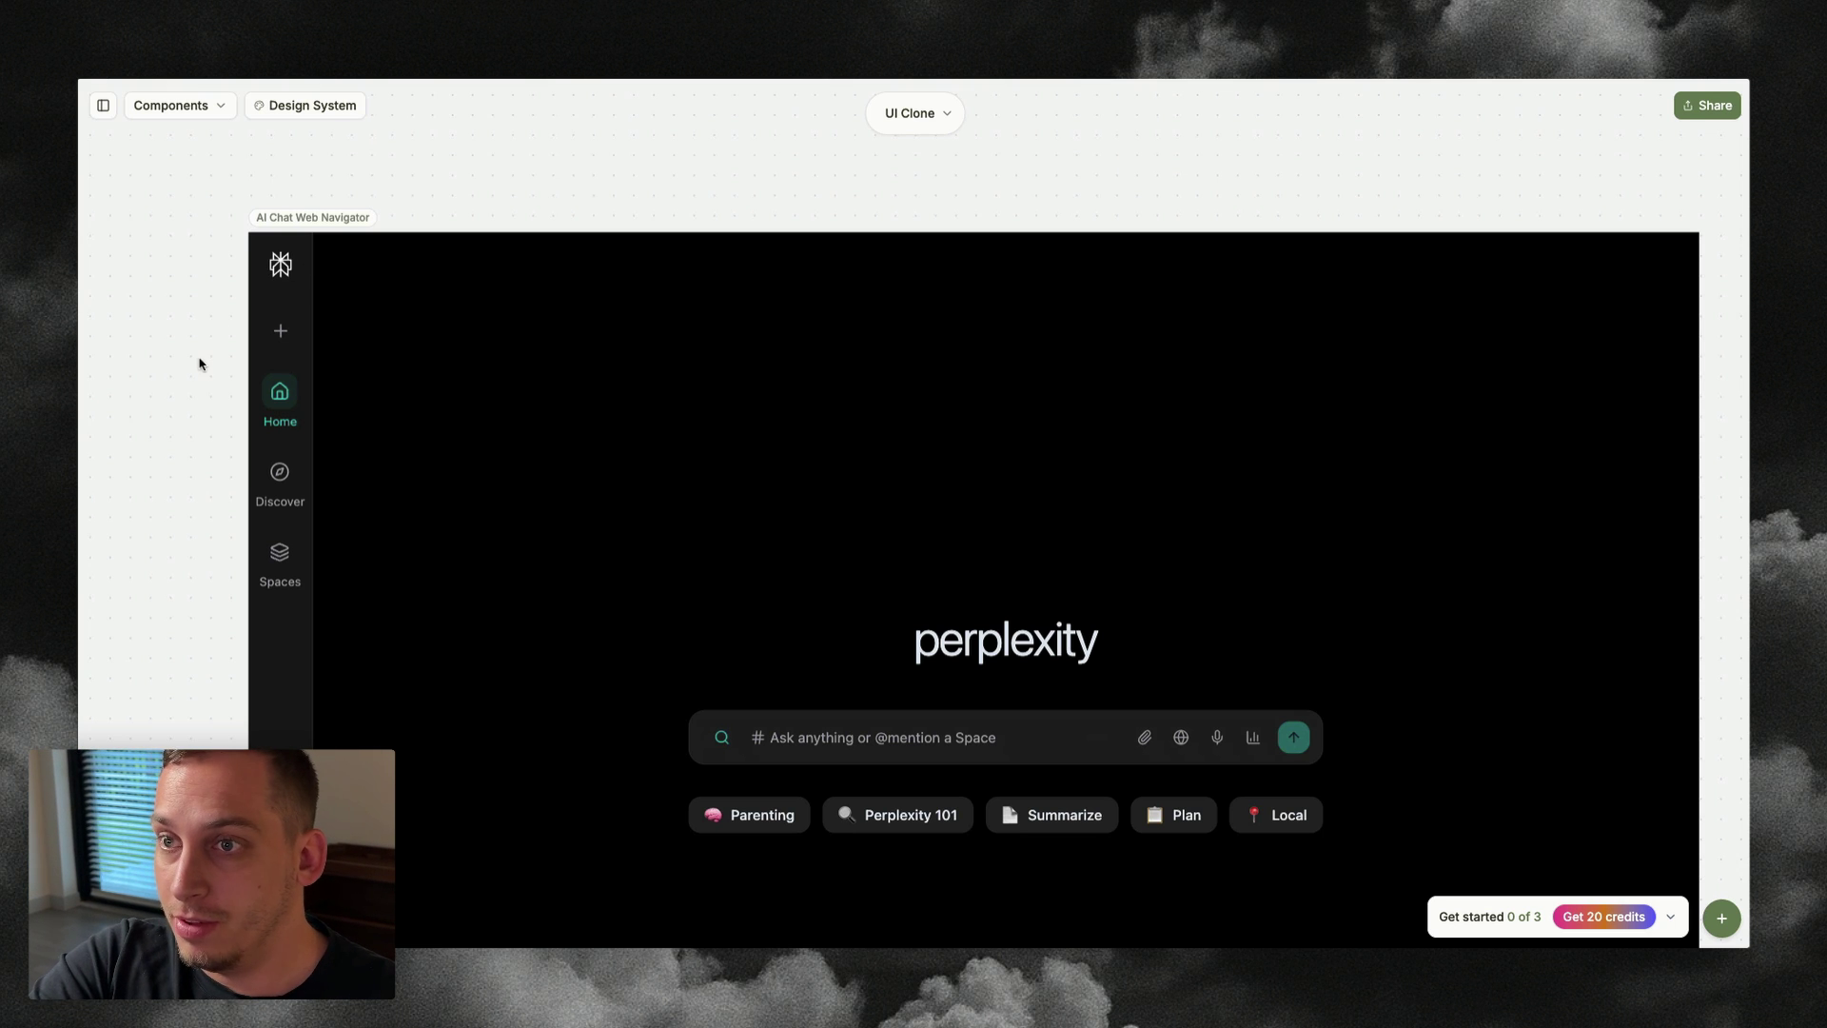
scroll(193, 376, down, 5)
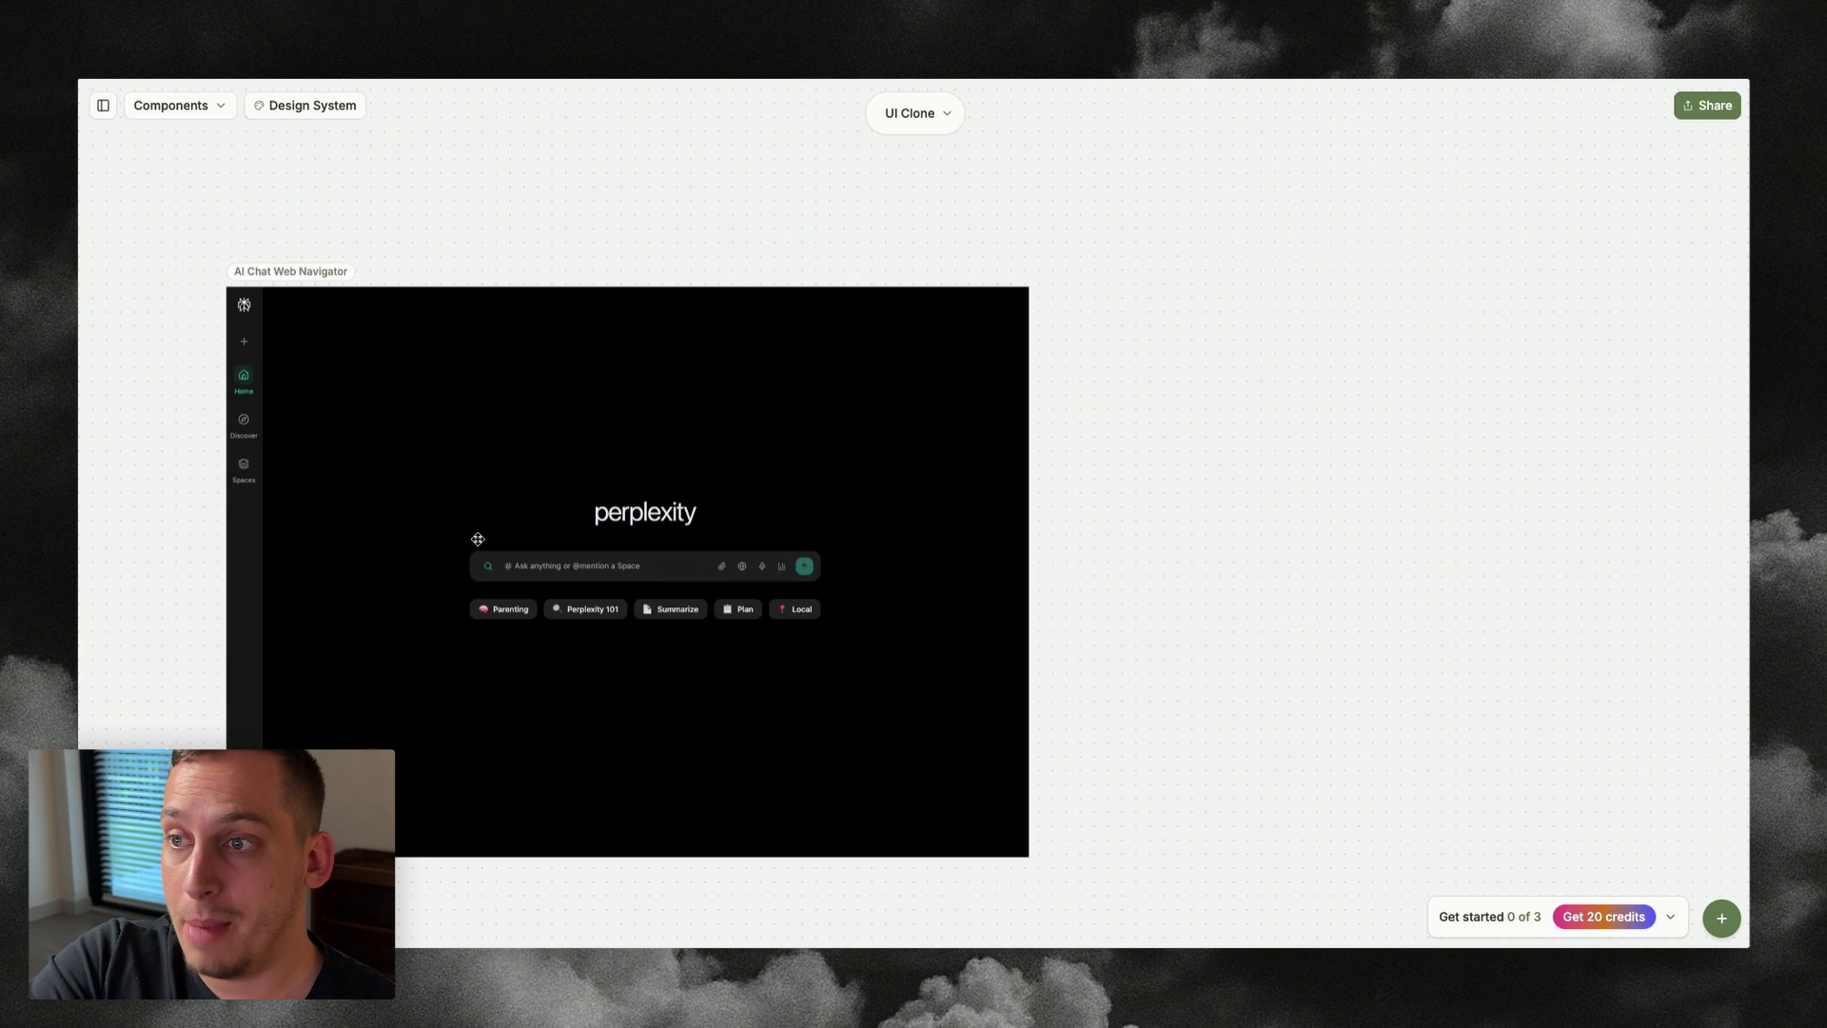
scroll(1141, 435, up, 1)
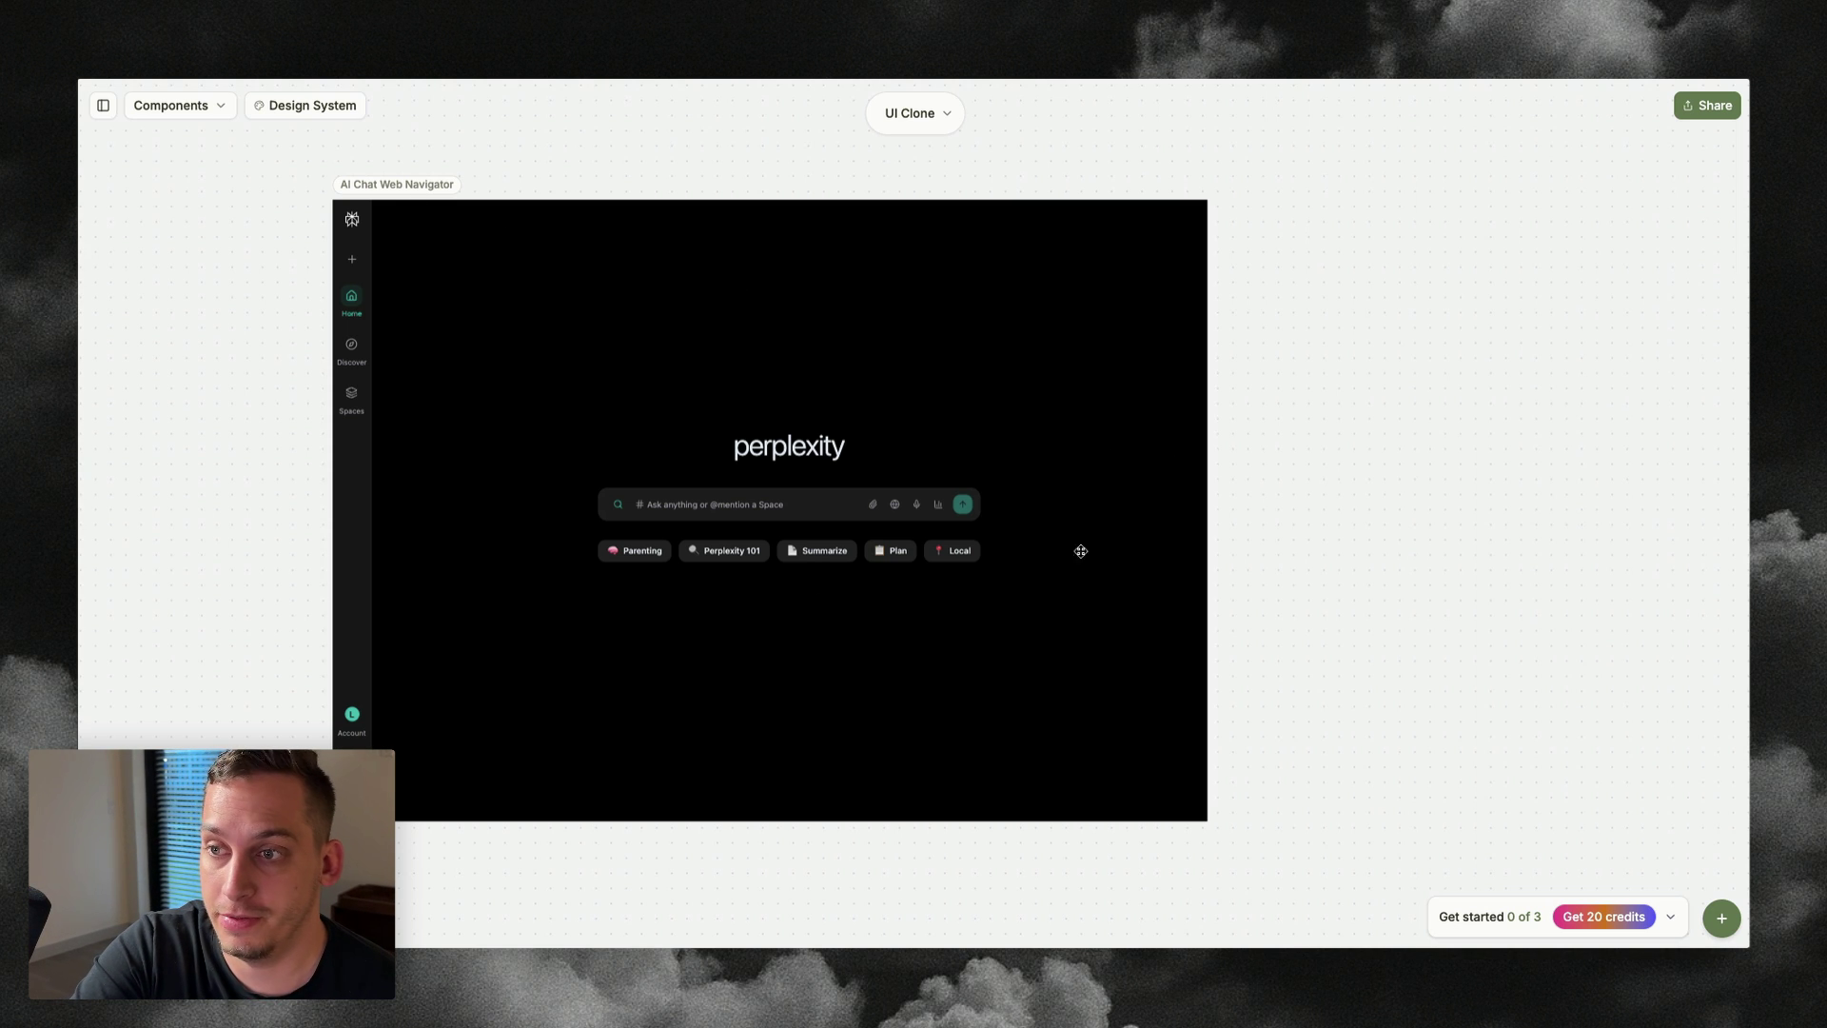
- Prompt the AI Chat Web Navigator frame for a sidebar-linked Discover page, then close the chat
click(354, 345)
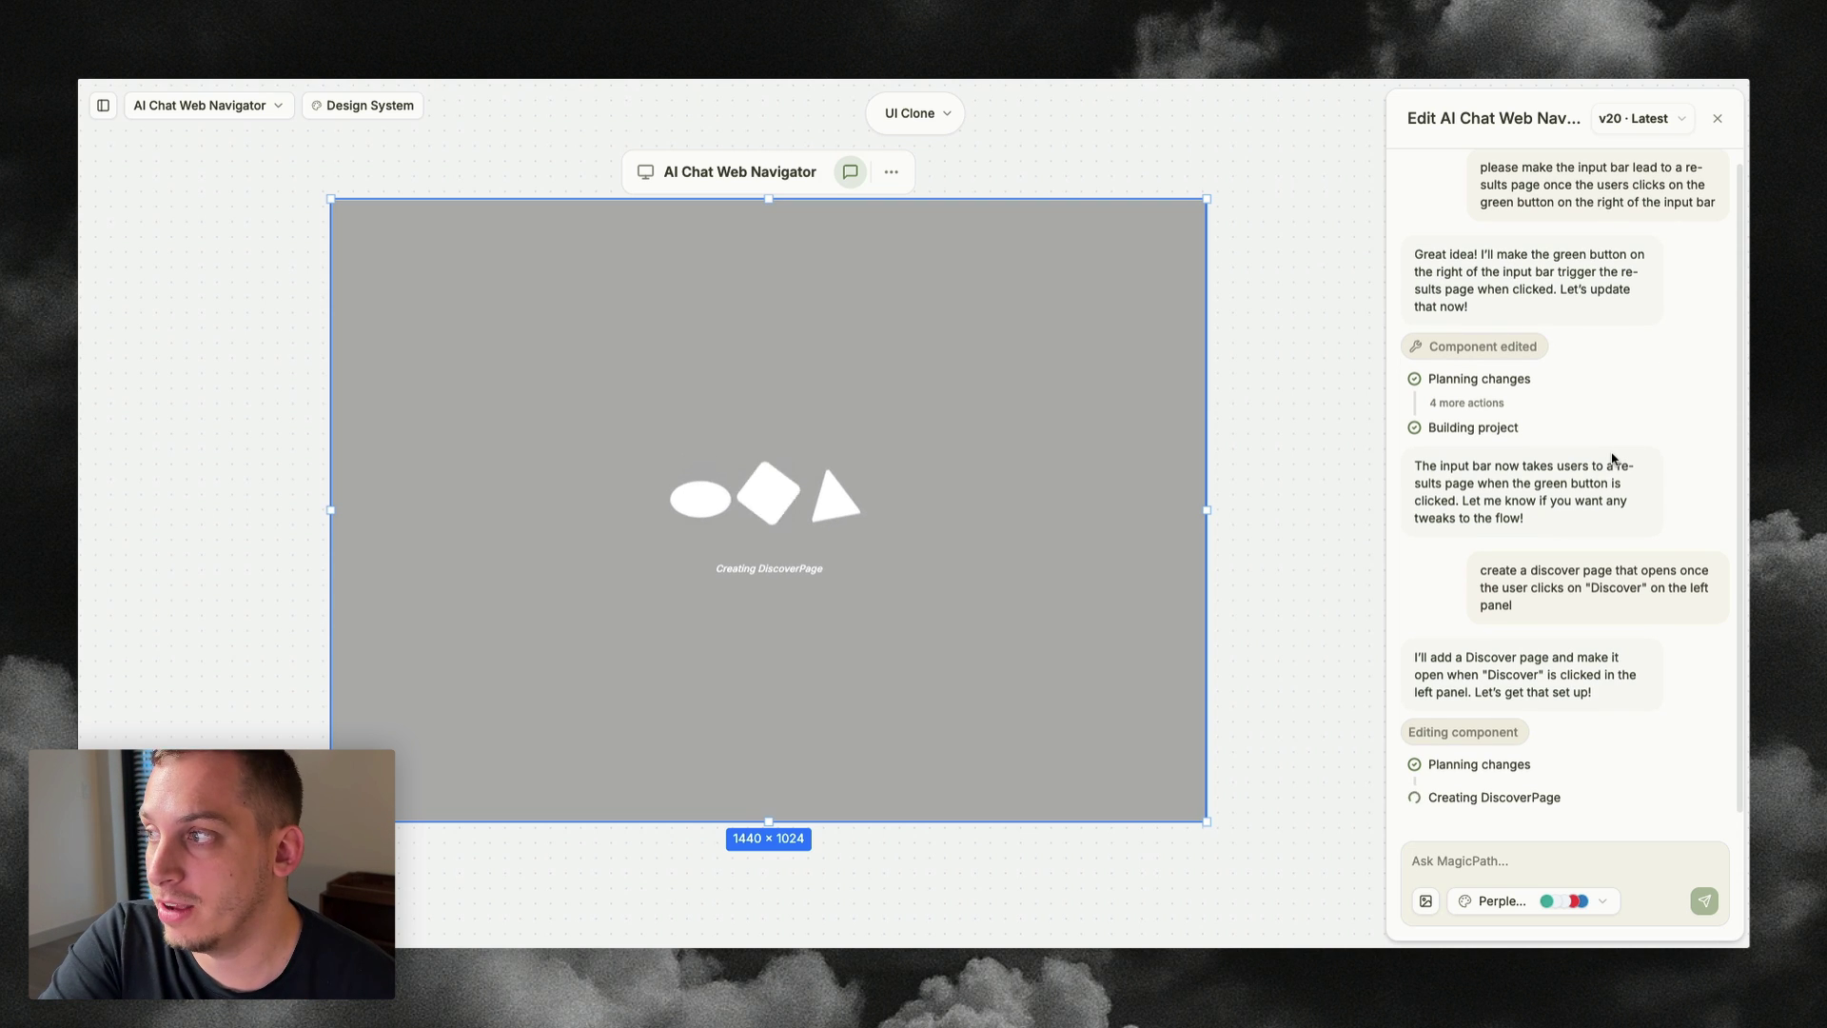
click(1718, 118)
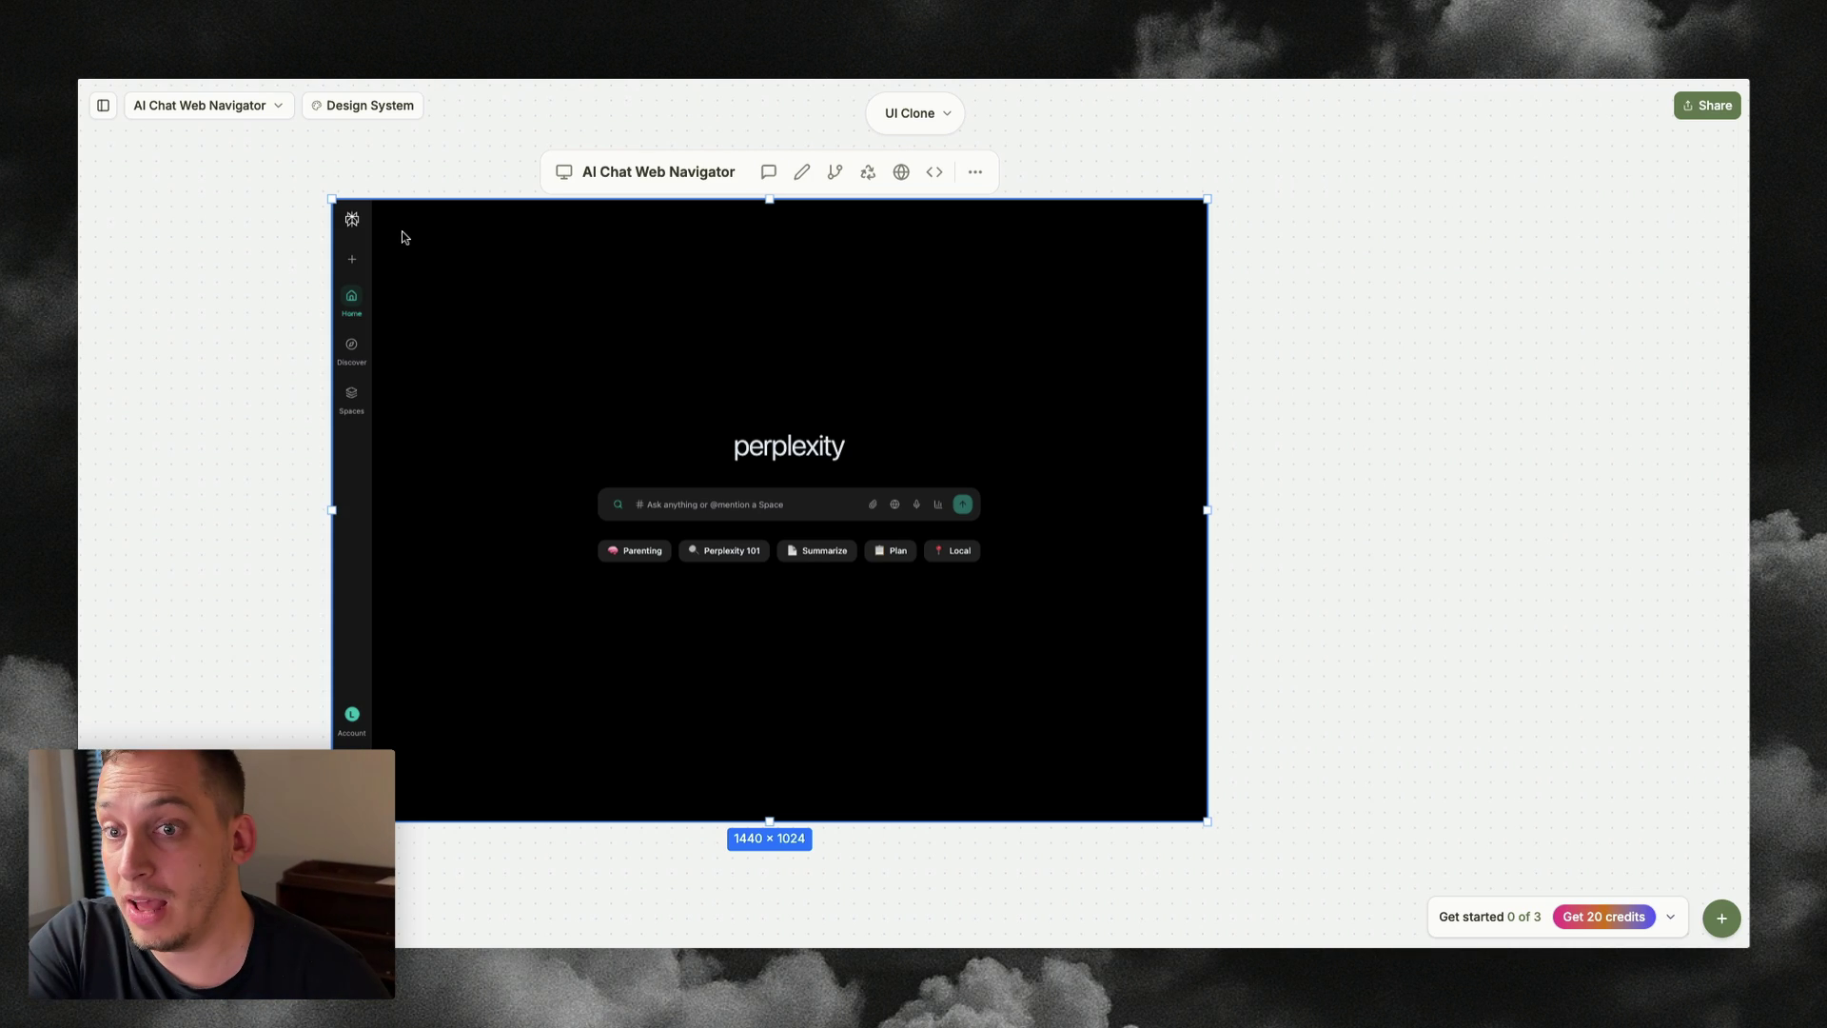
- Open the new Discover page in the preview and scroll through its content
click(351, 351)
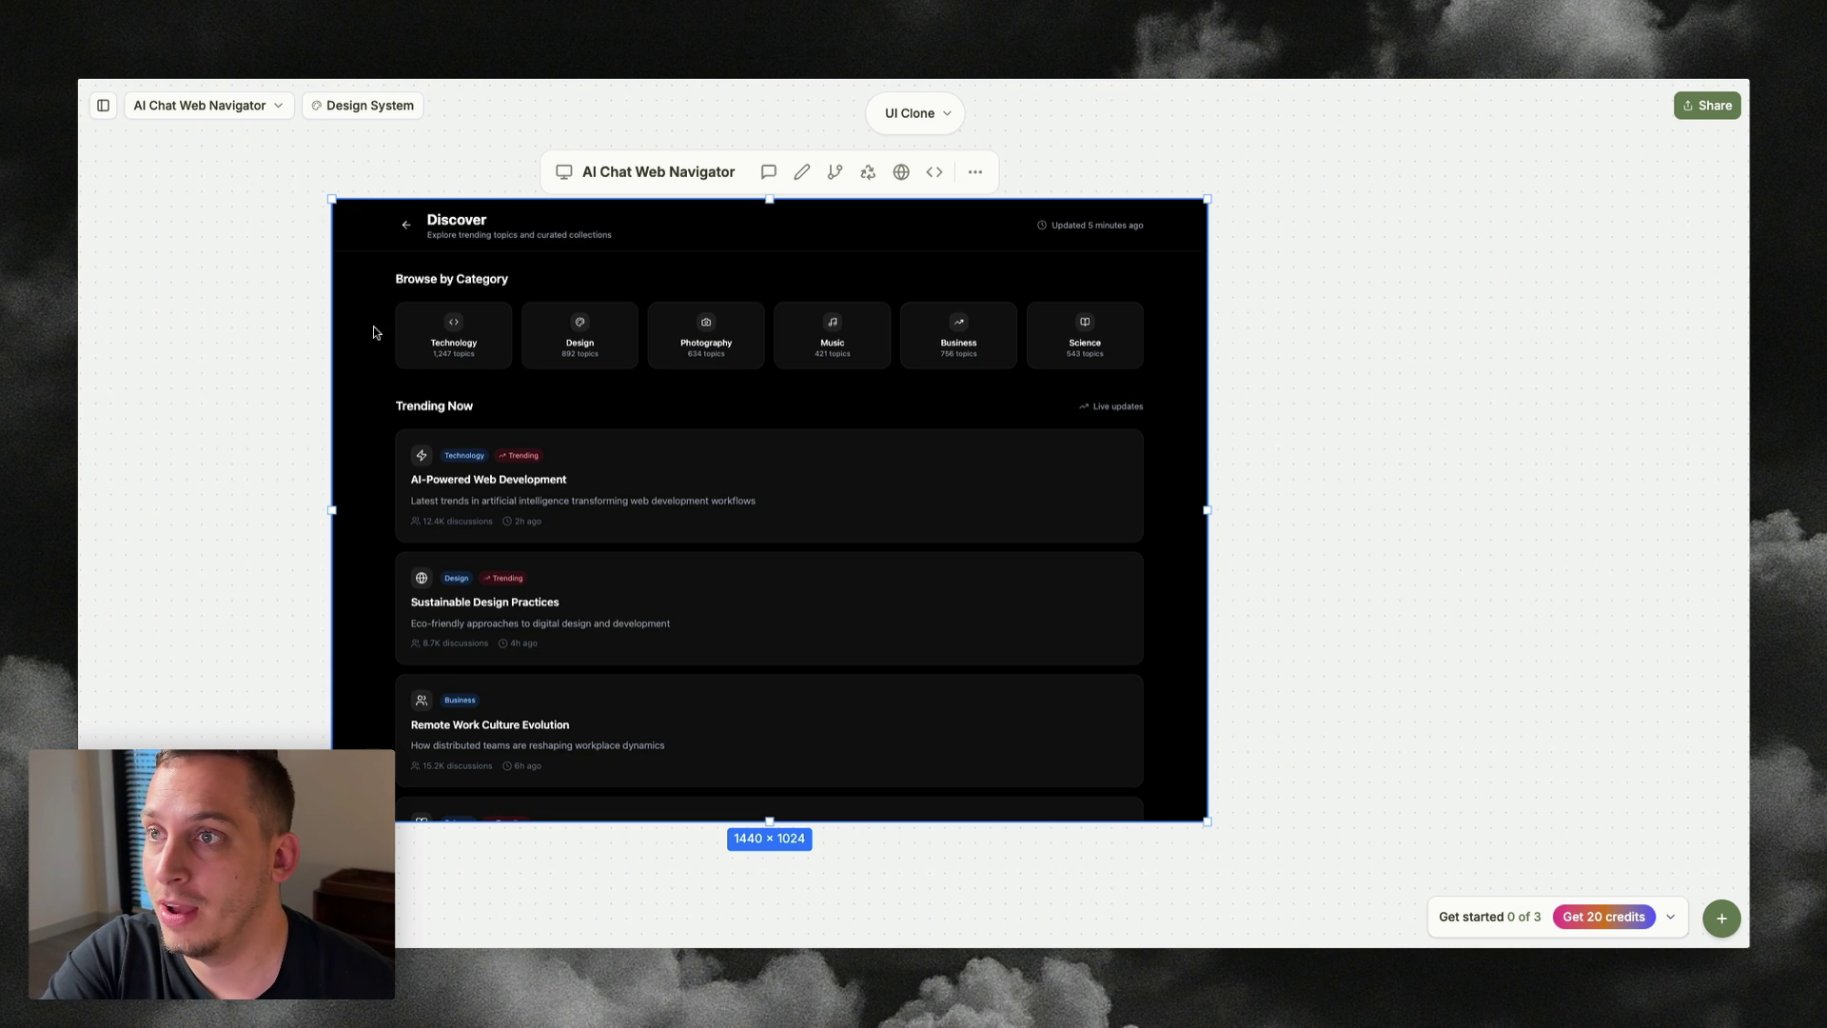
scroll(533, 291, up, 3)
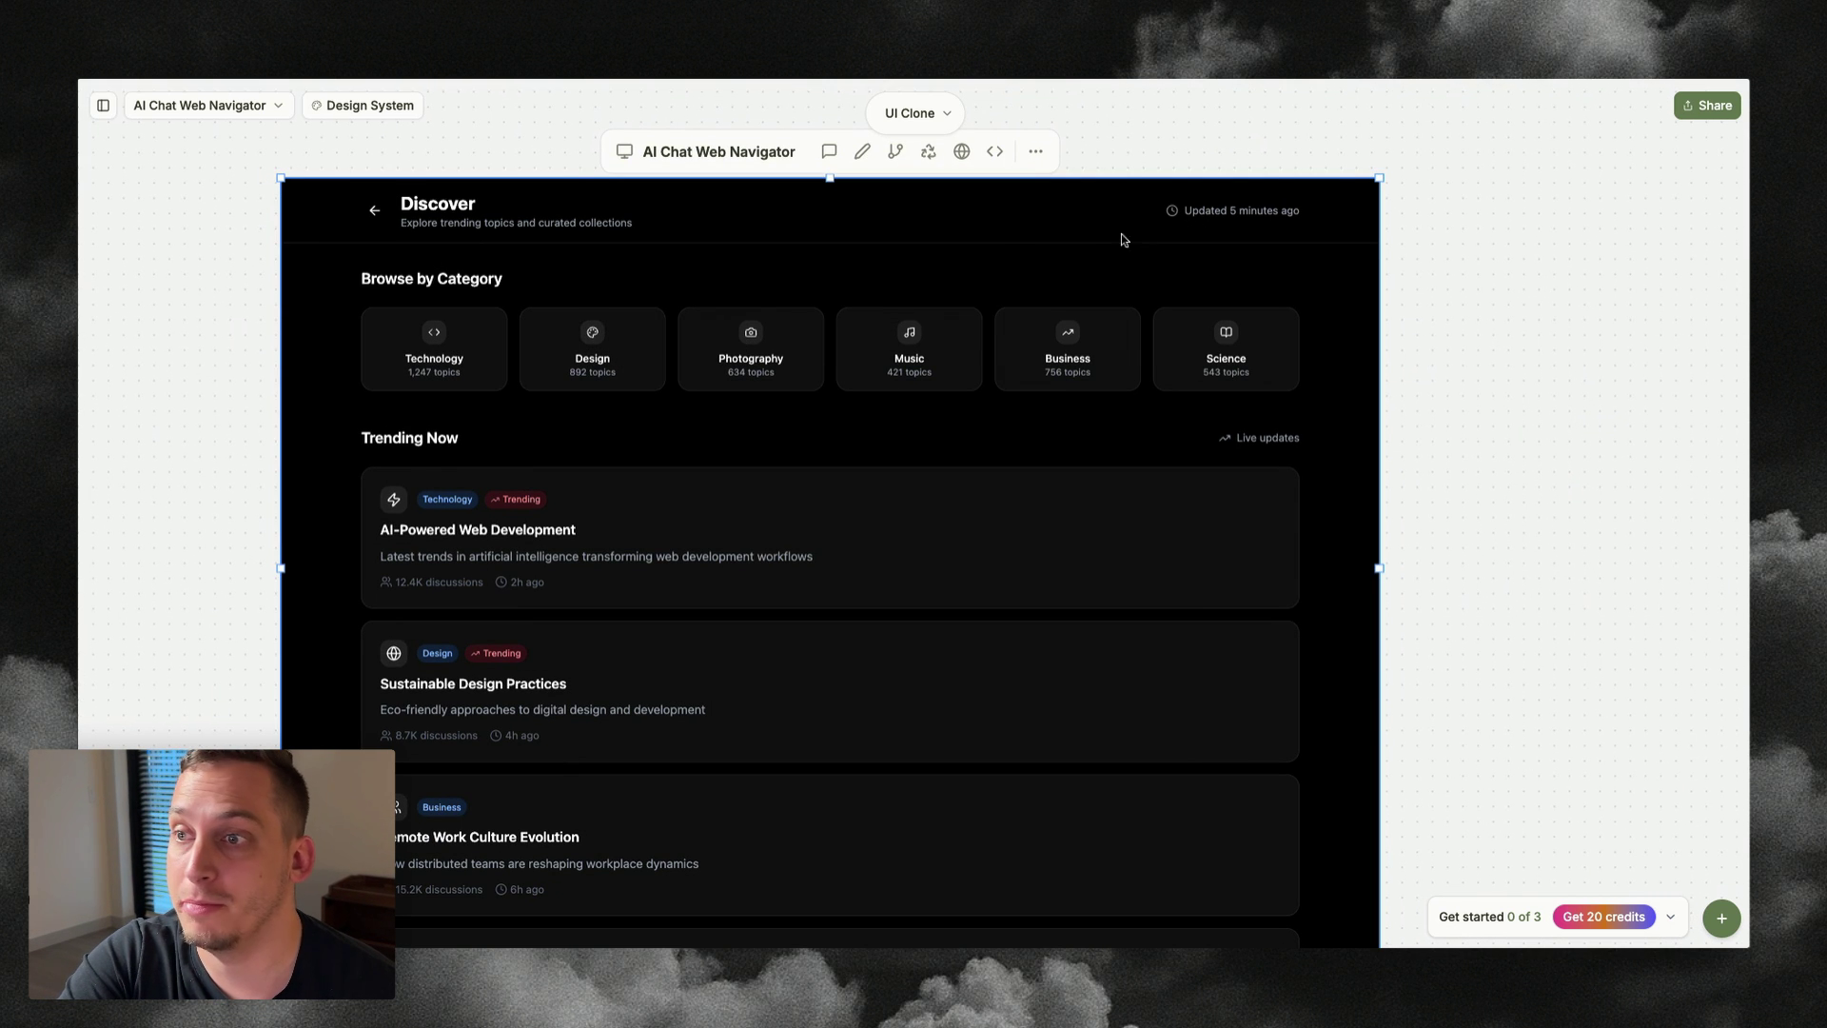
scroll(718, 371, down, 3)
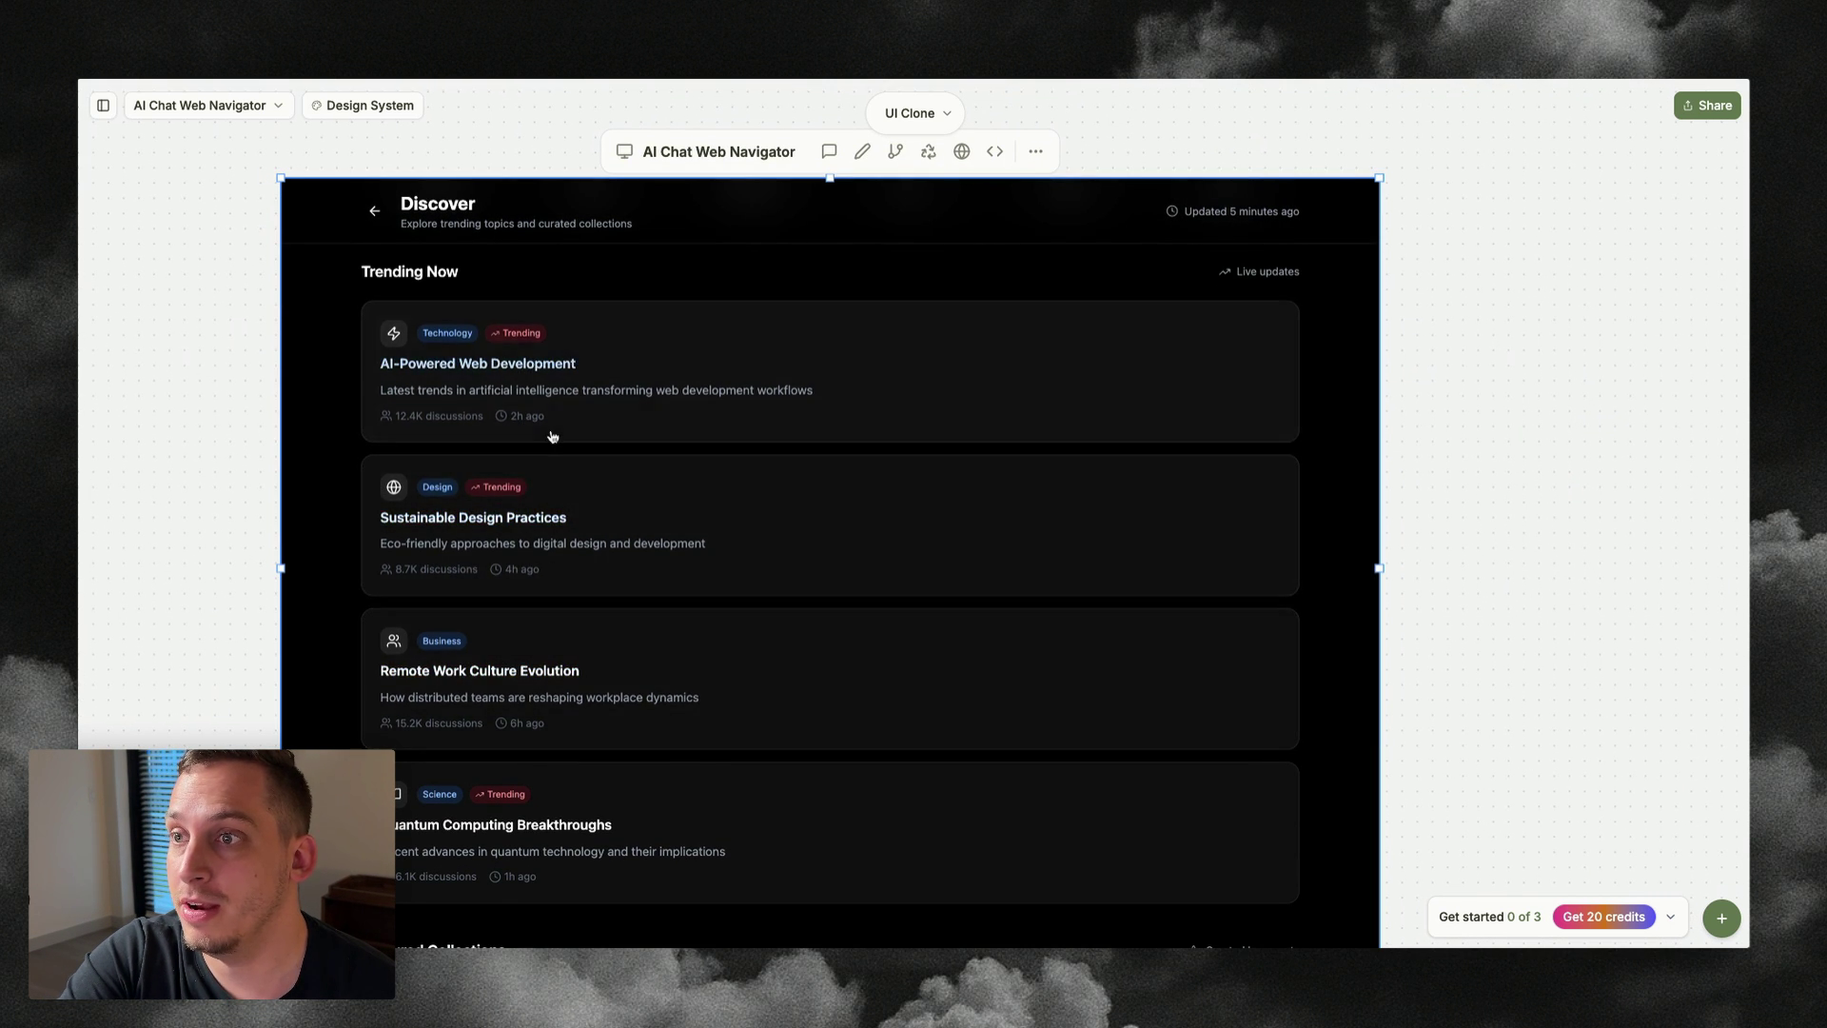
scroll(333, 433, down, 2)
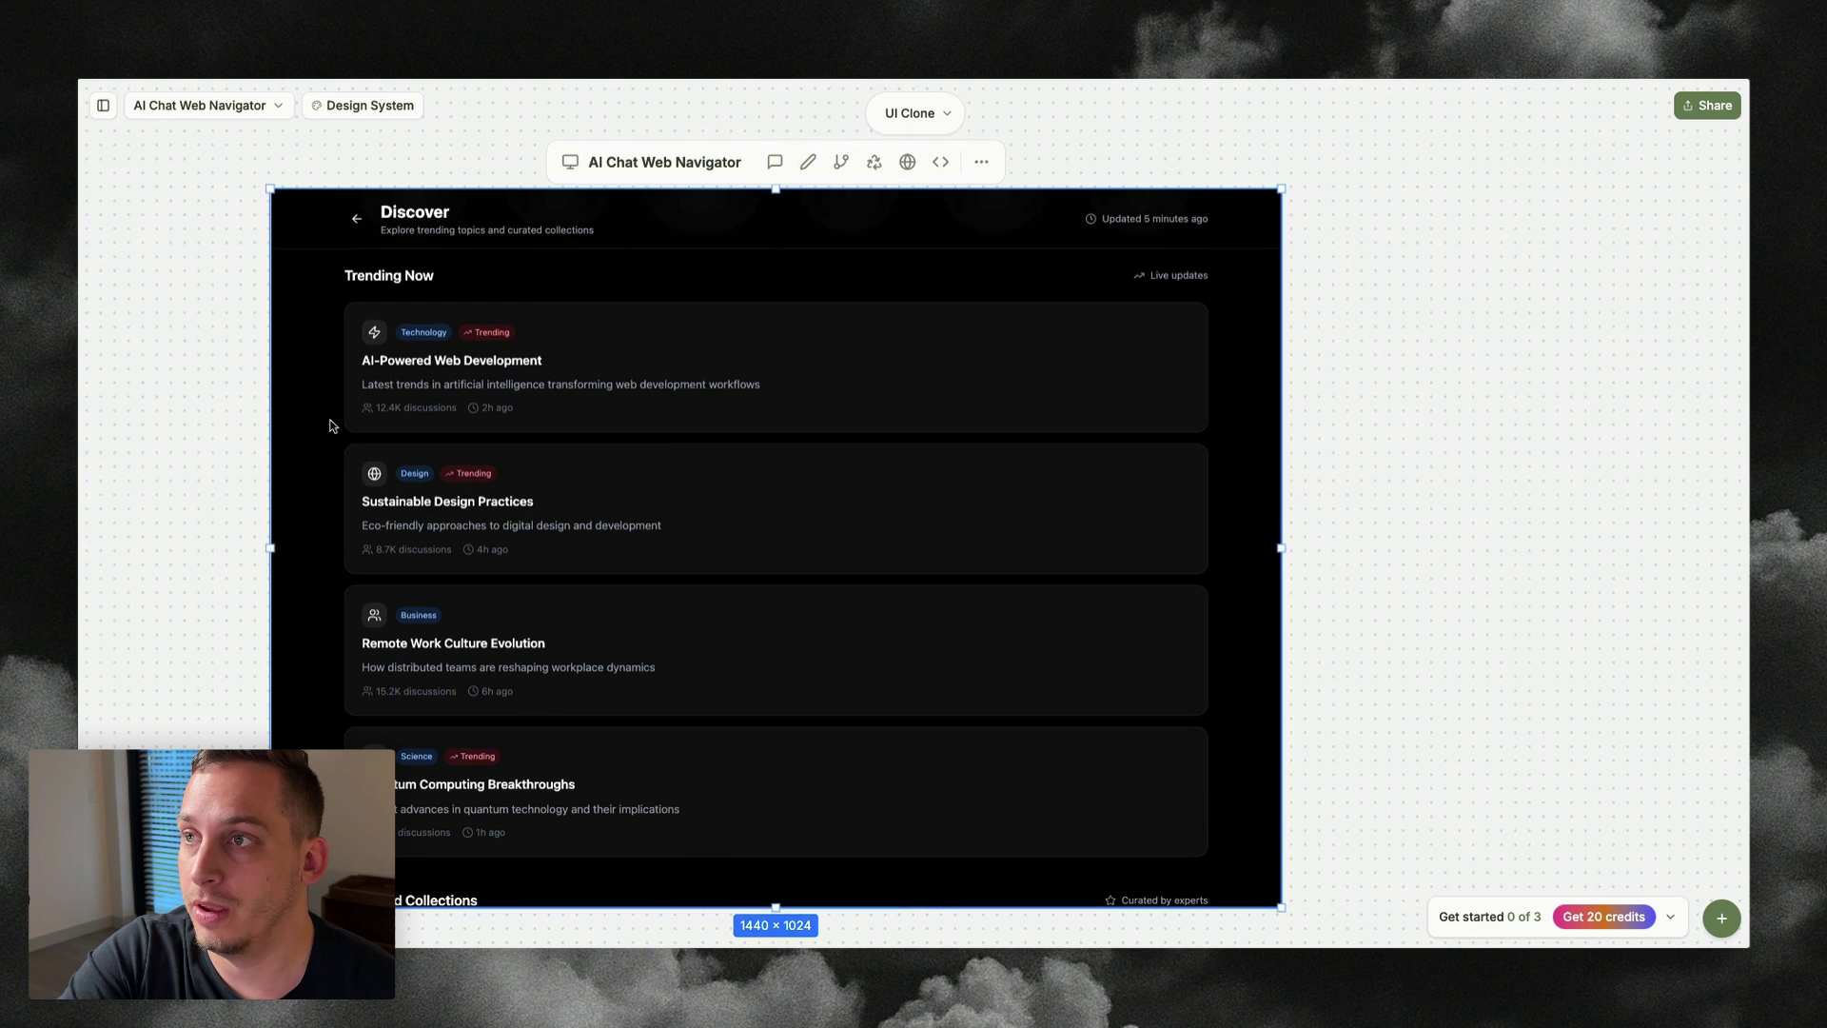
- Set the Trending Now cards container's Flex direction to row and save the edit
click(808, 162)
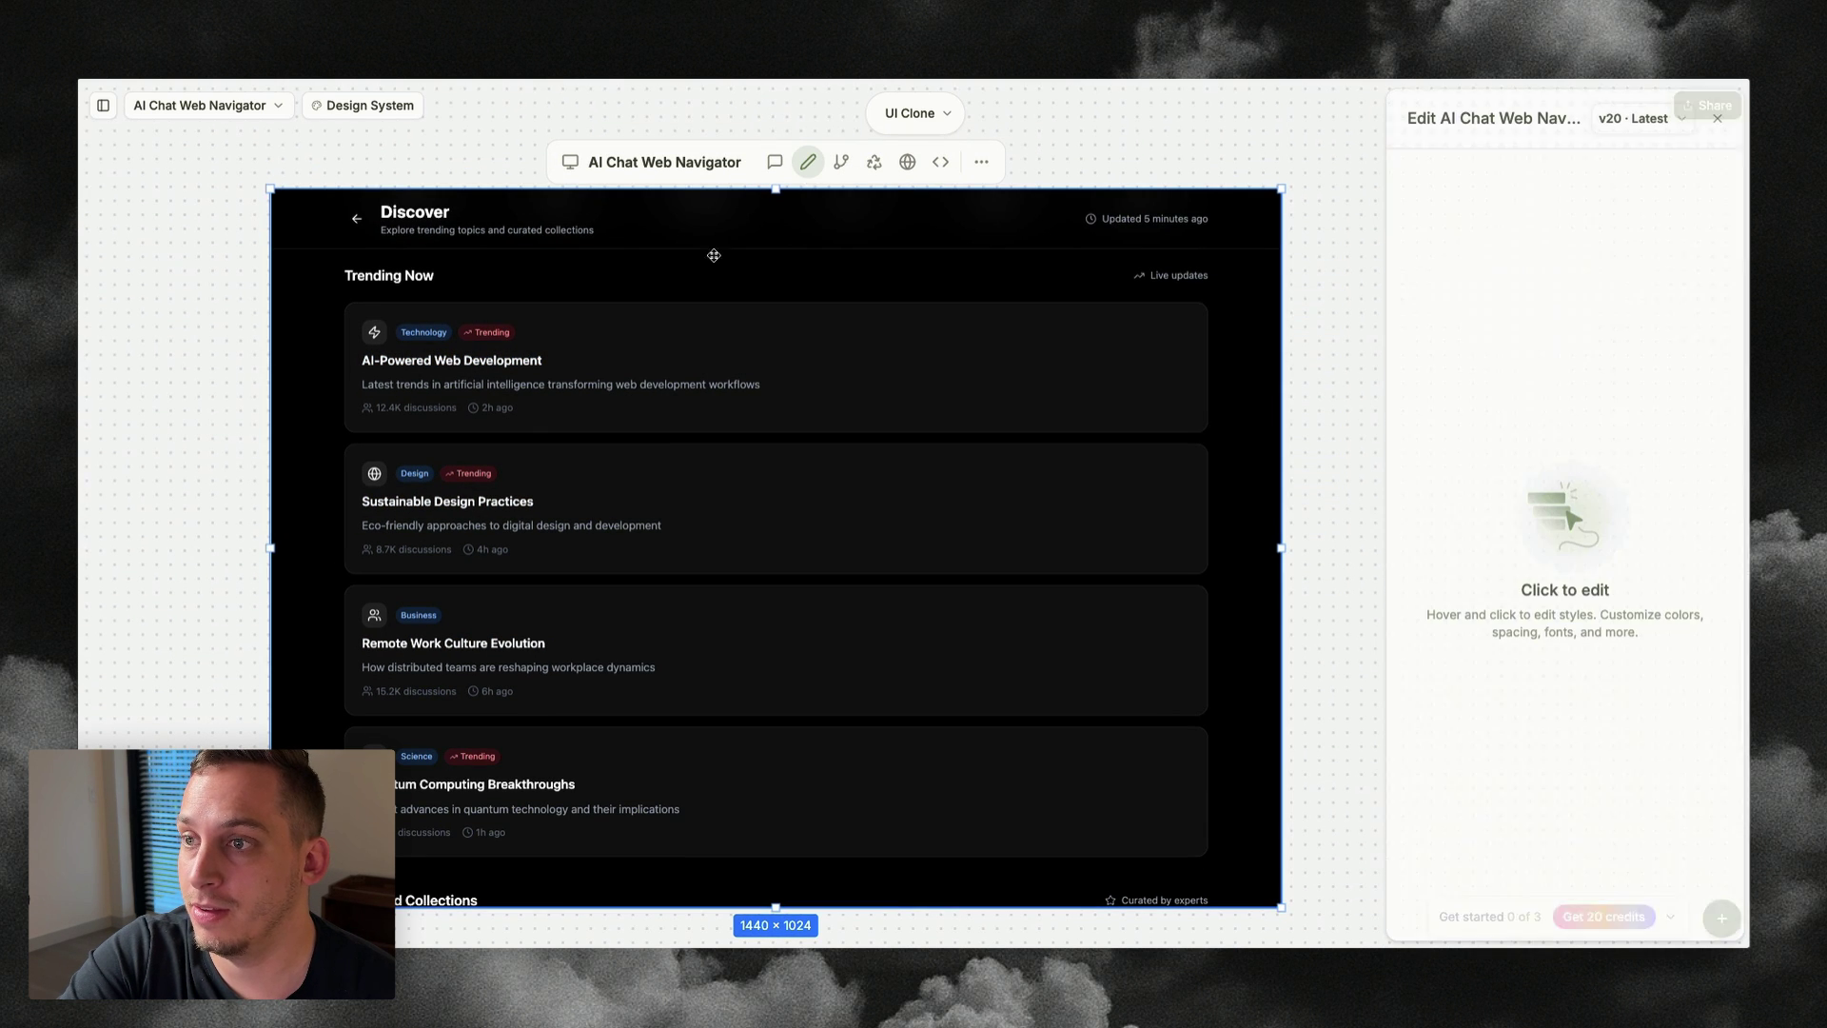
click(495, 447)
click(1530, 404)
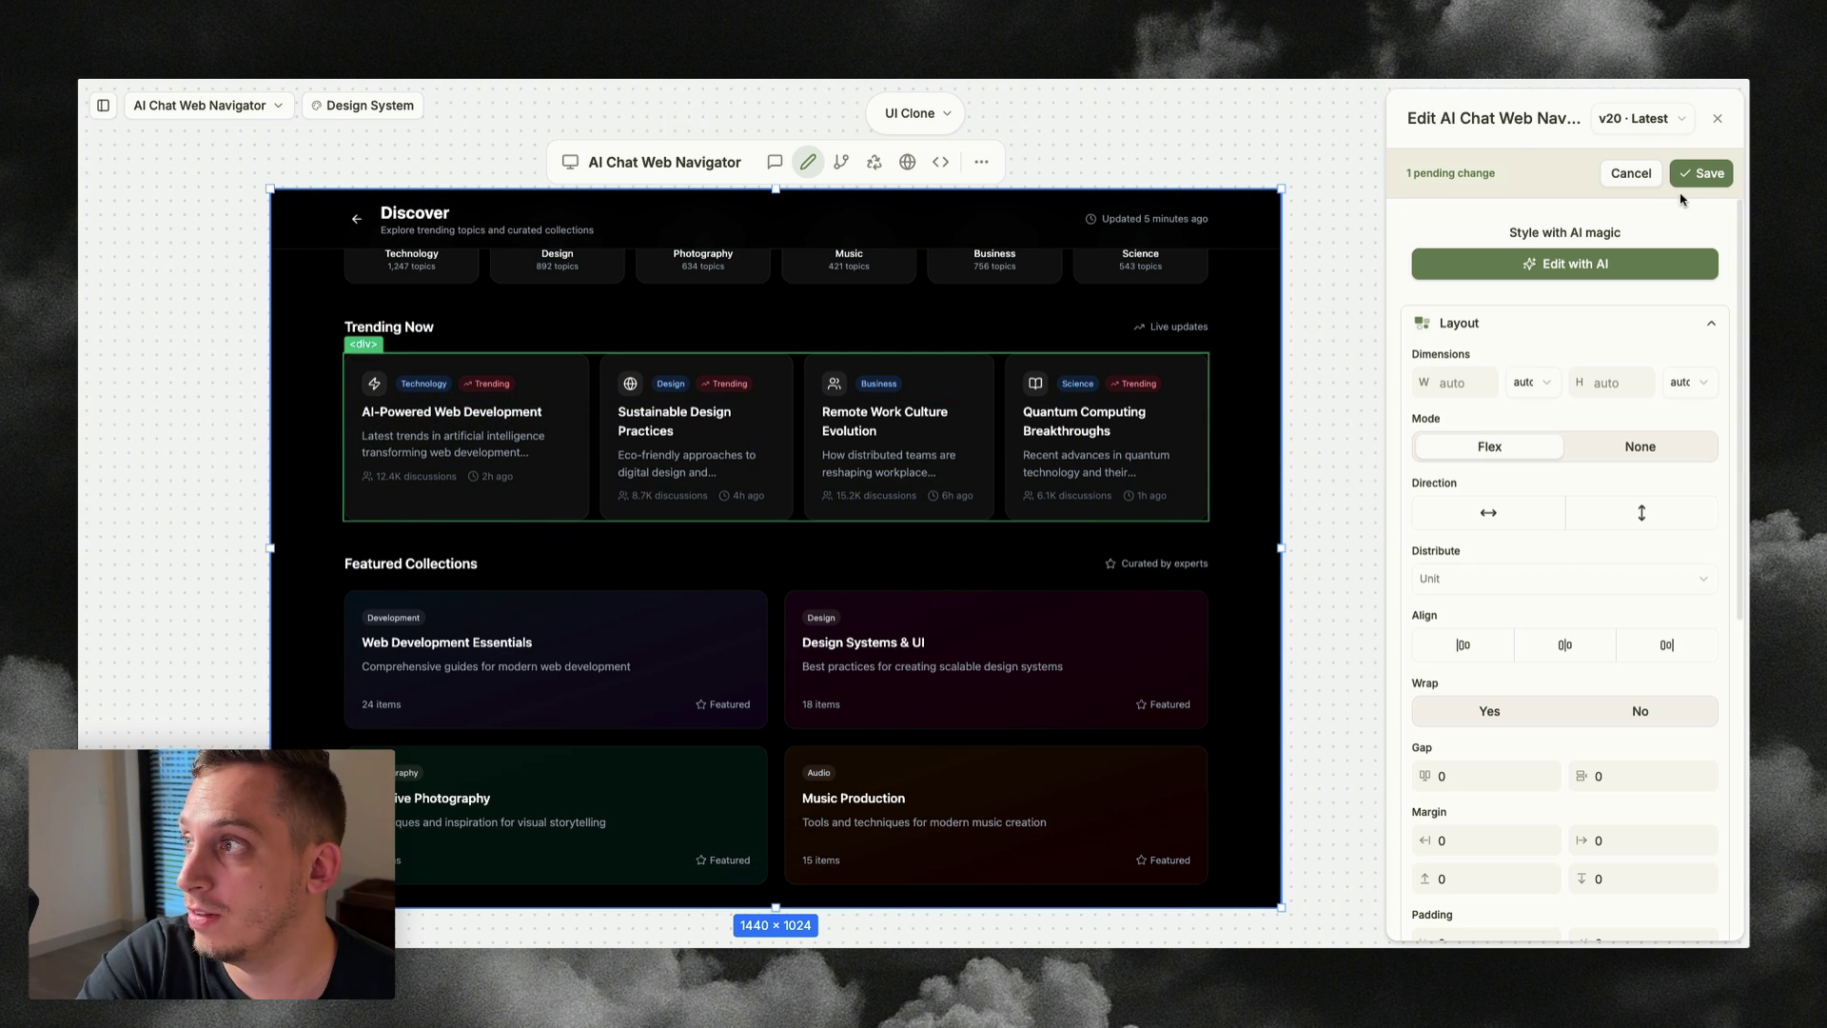
click(1700, 173)
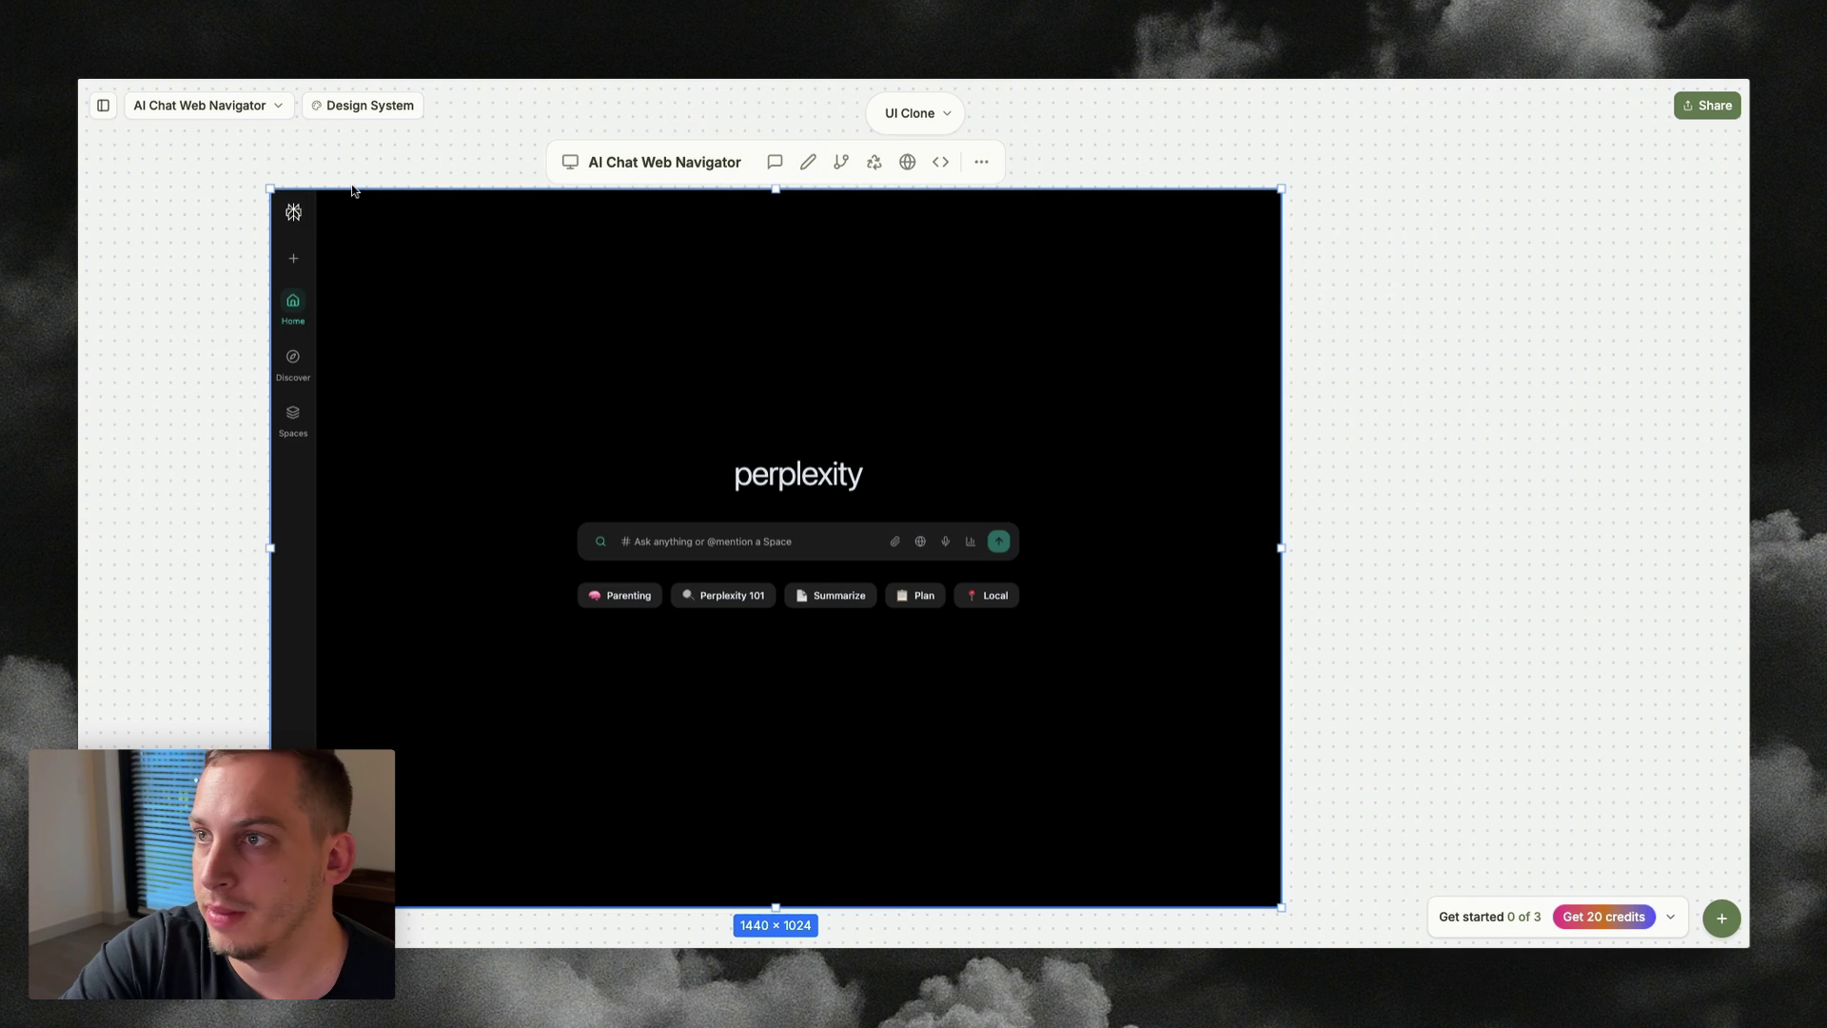
- Add a connected search-results page with images, videos and reliable sources, then start another flow page
click(842, 173)
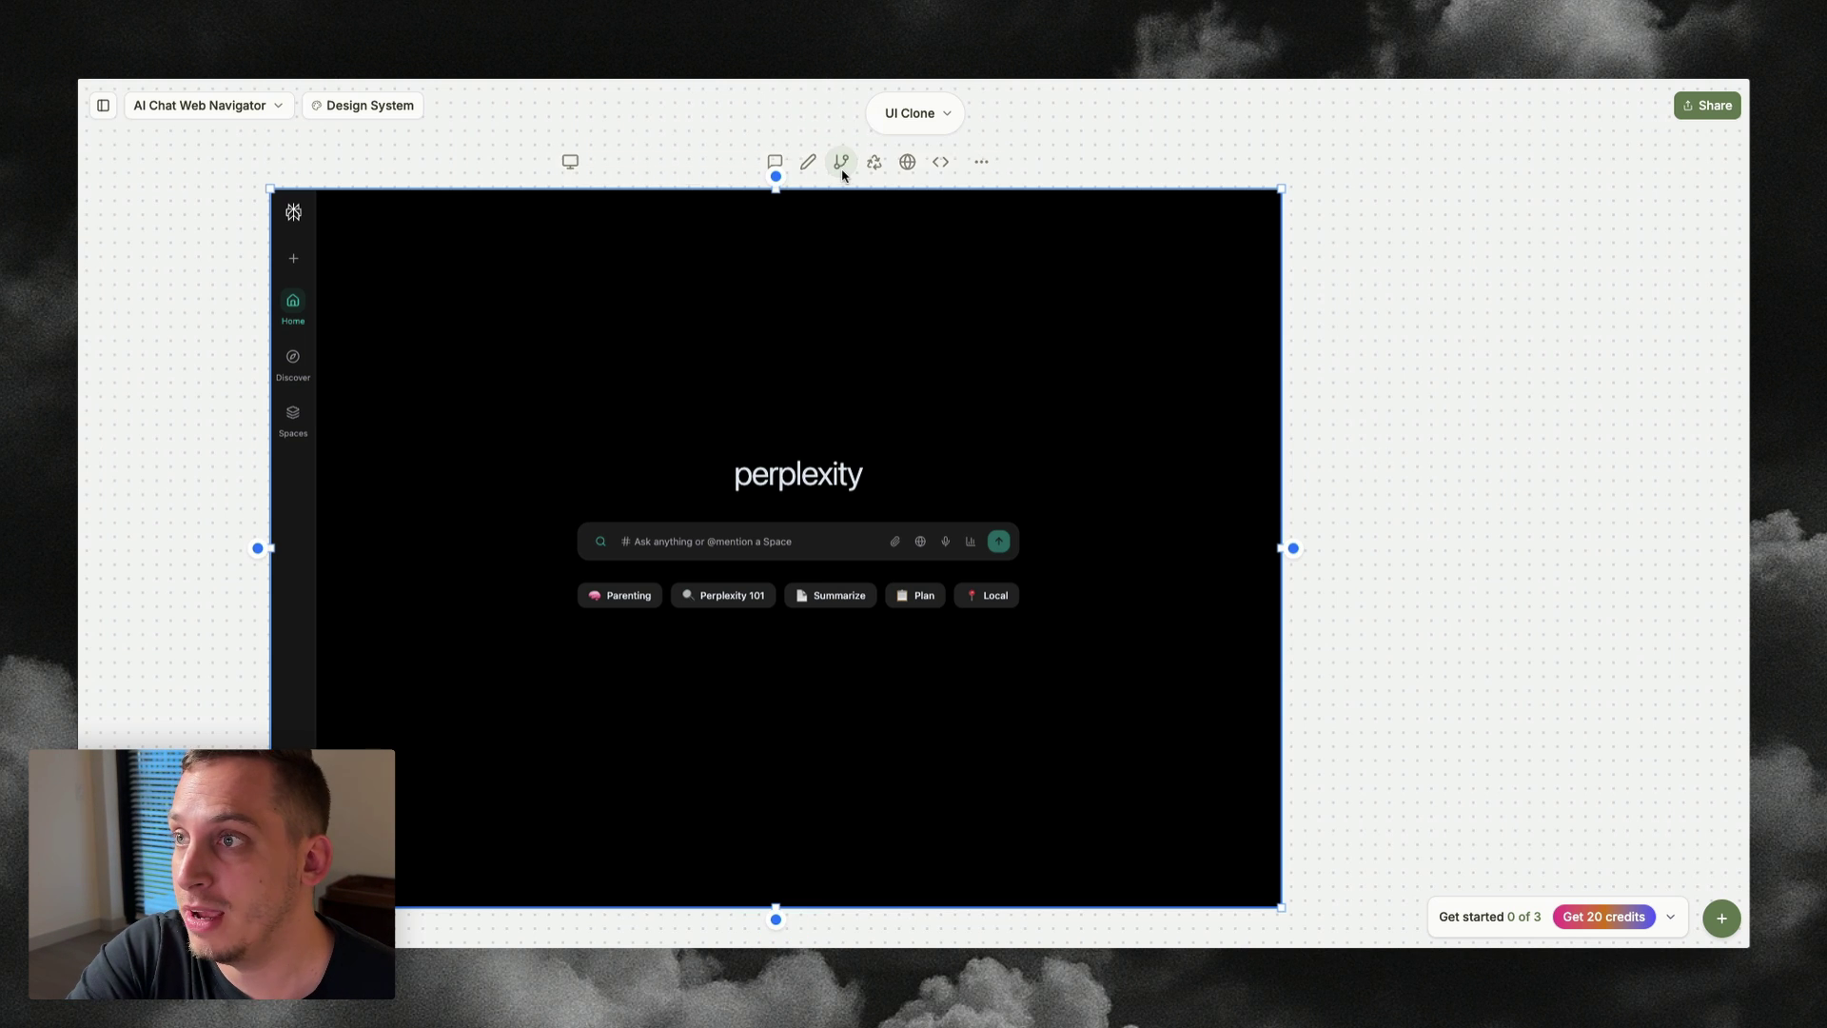
click(1293, 548)
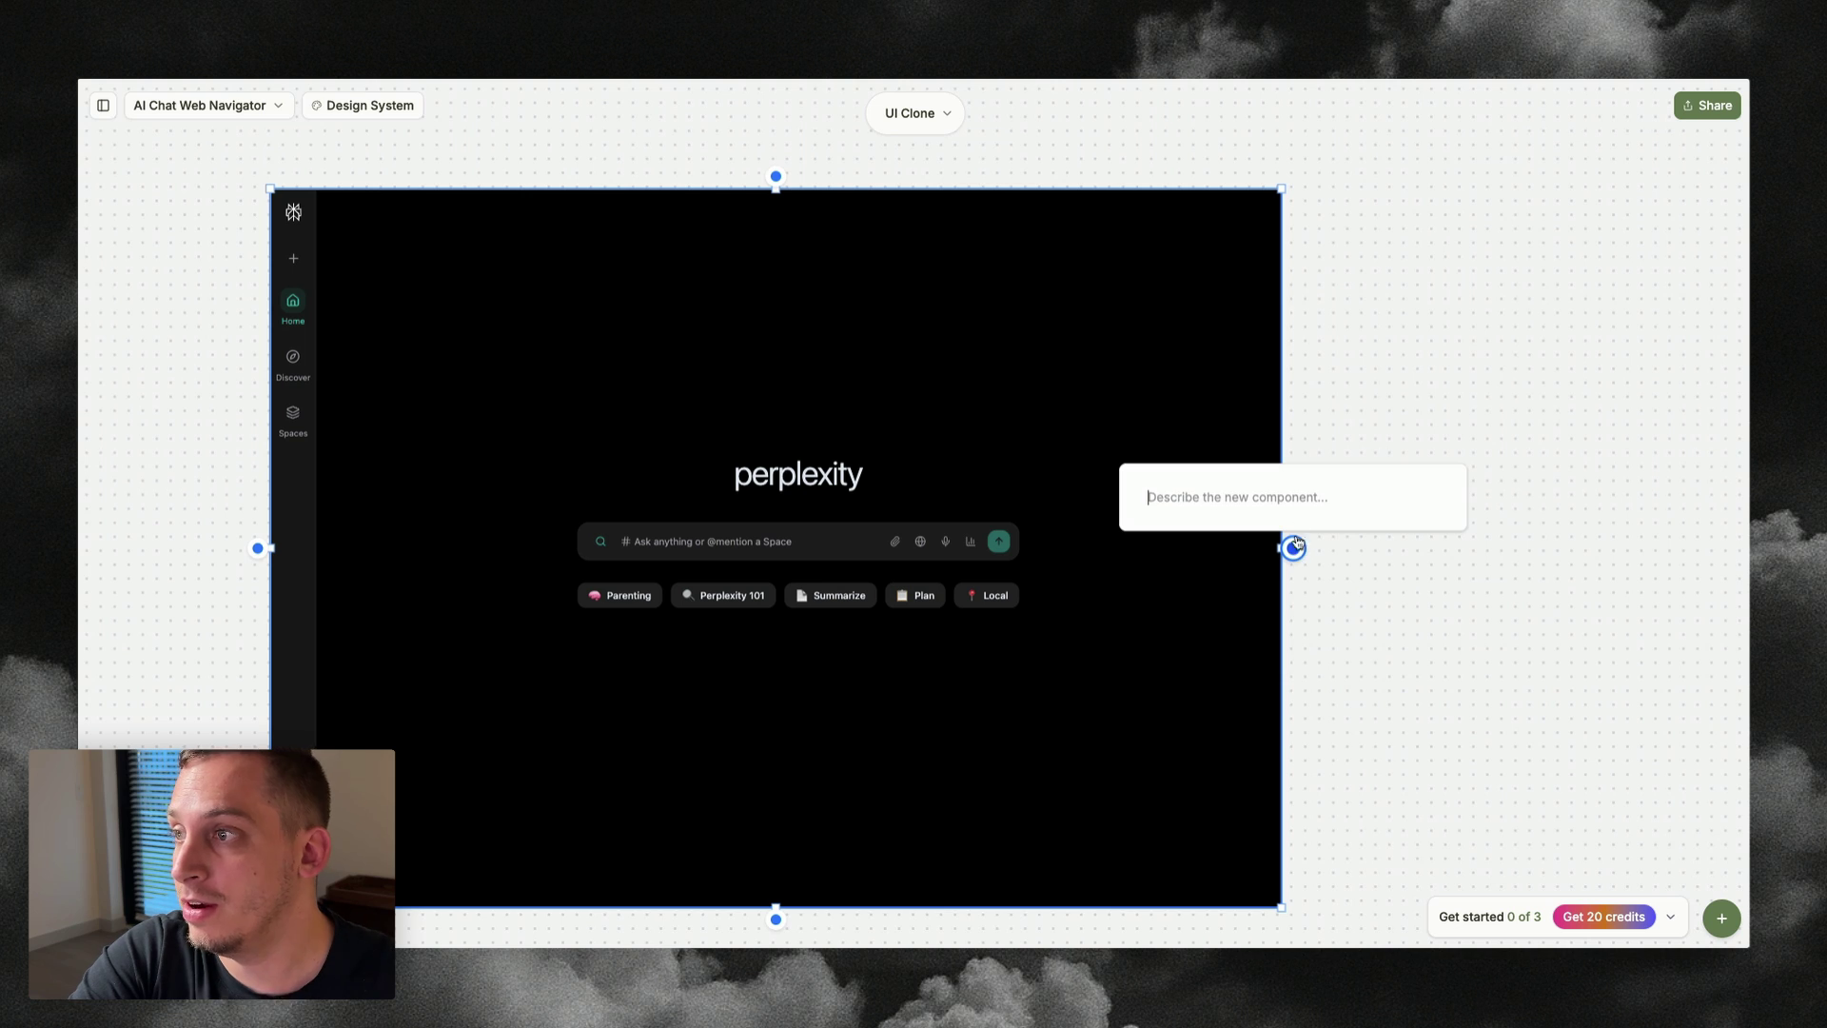
text(create a page that shows the us)
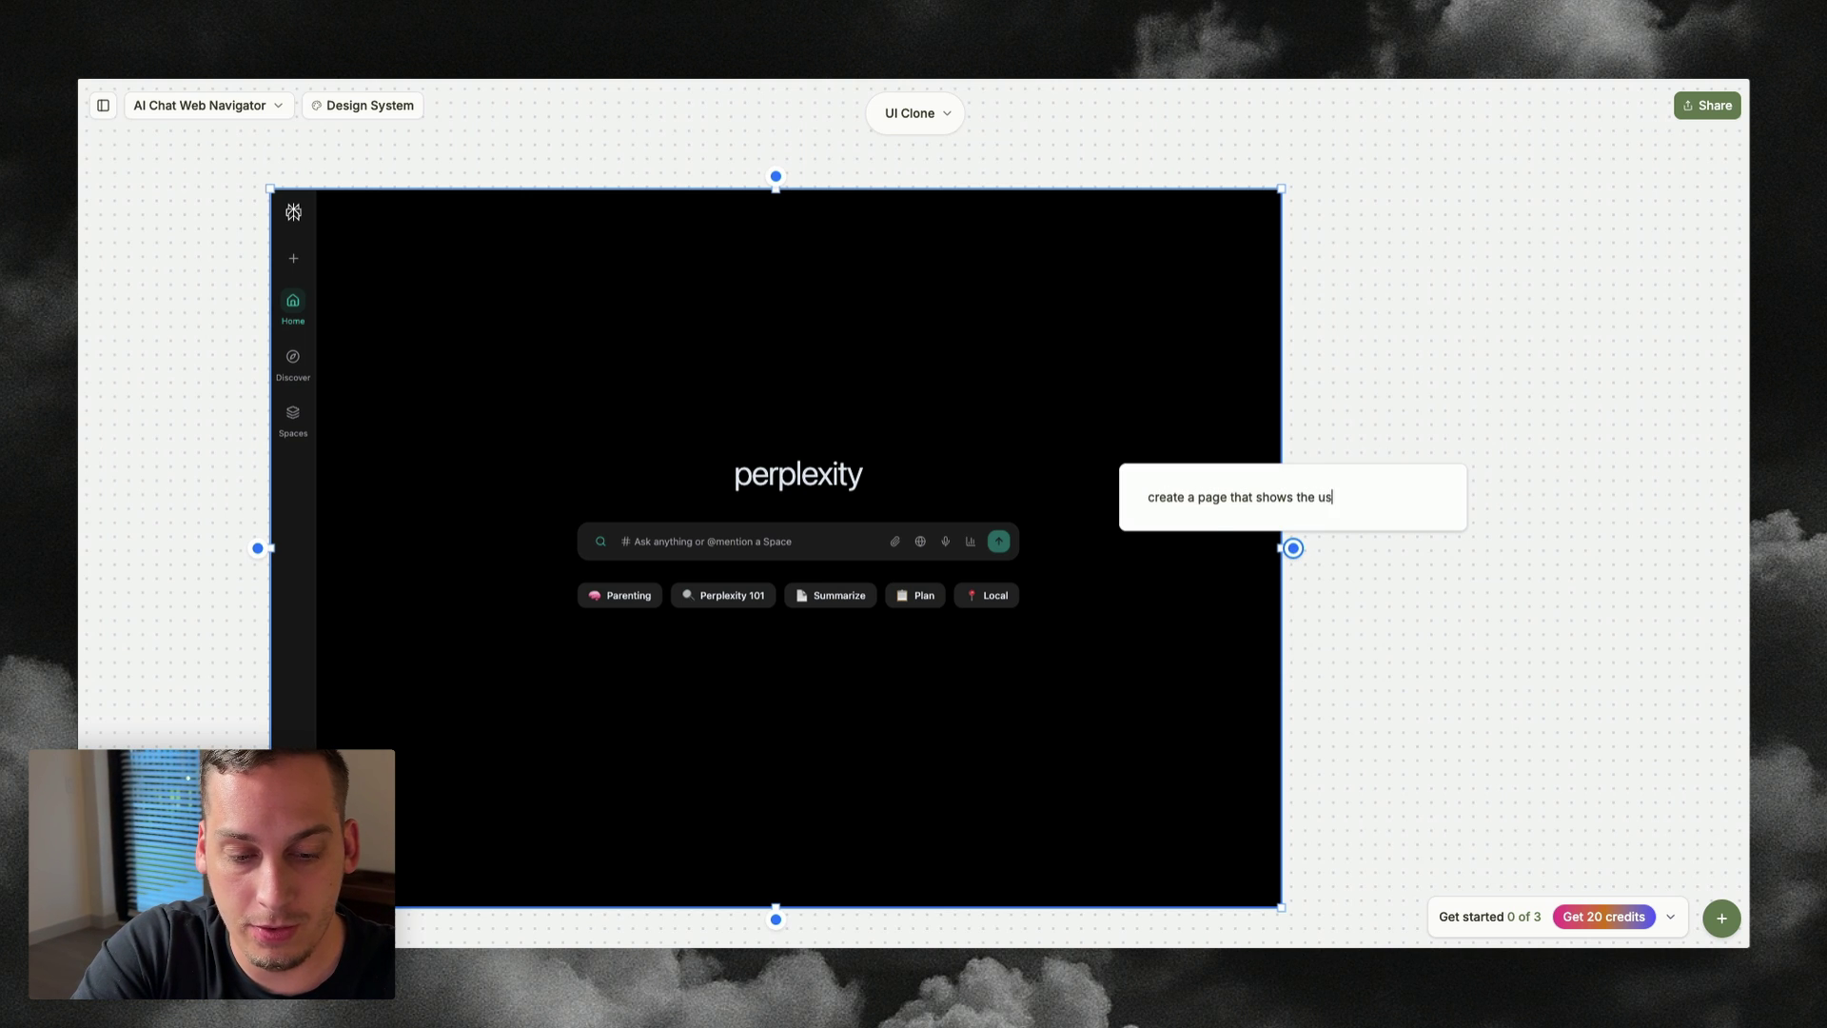
text(ers search re)
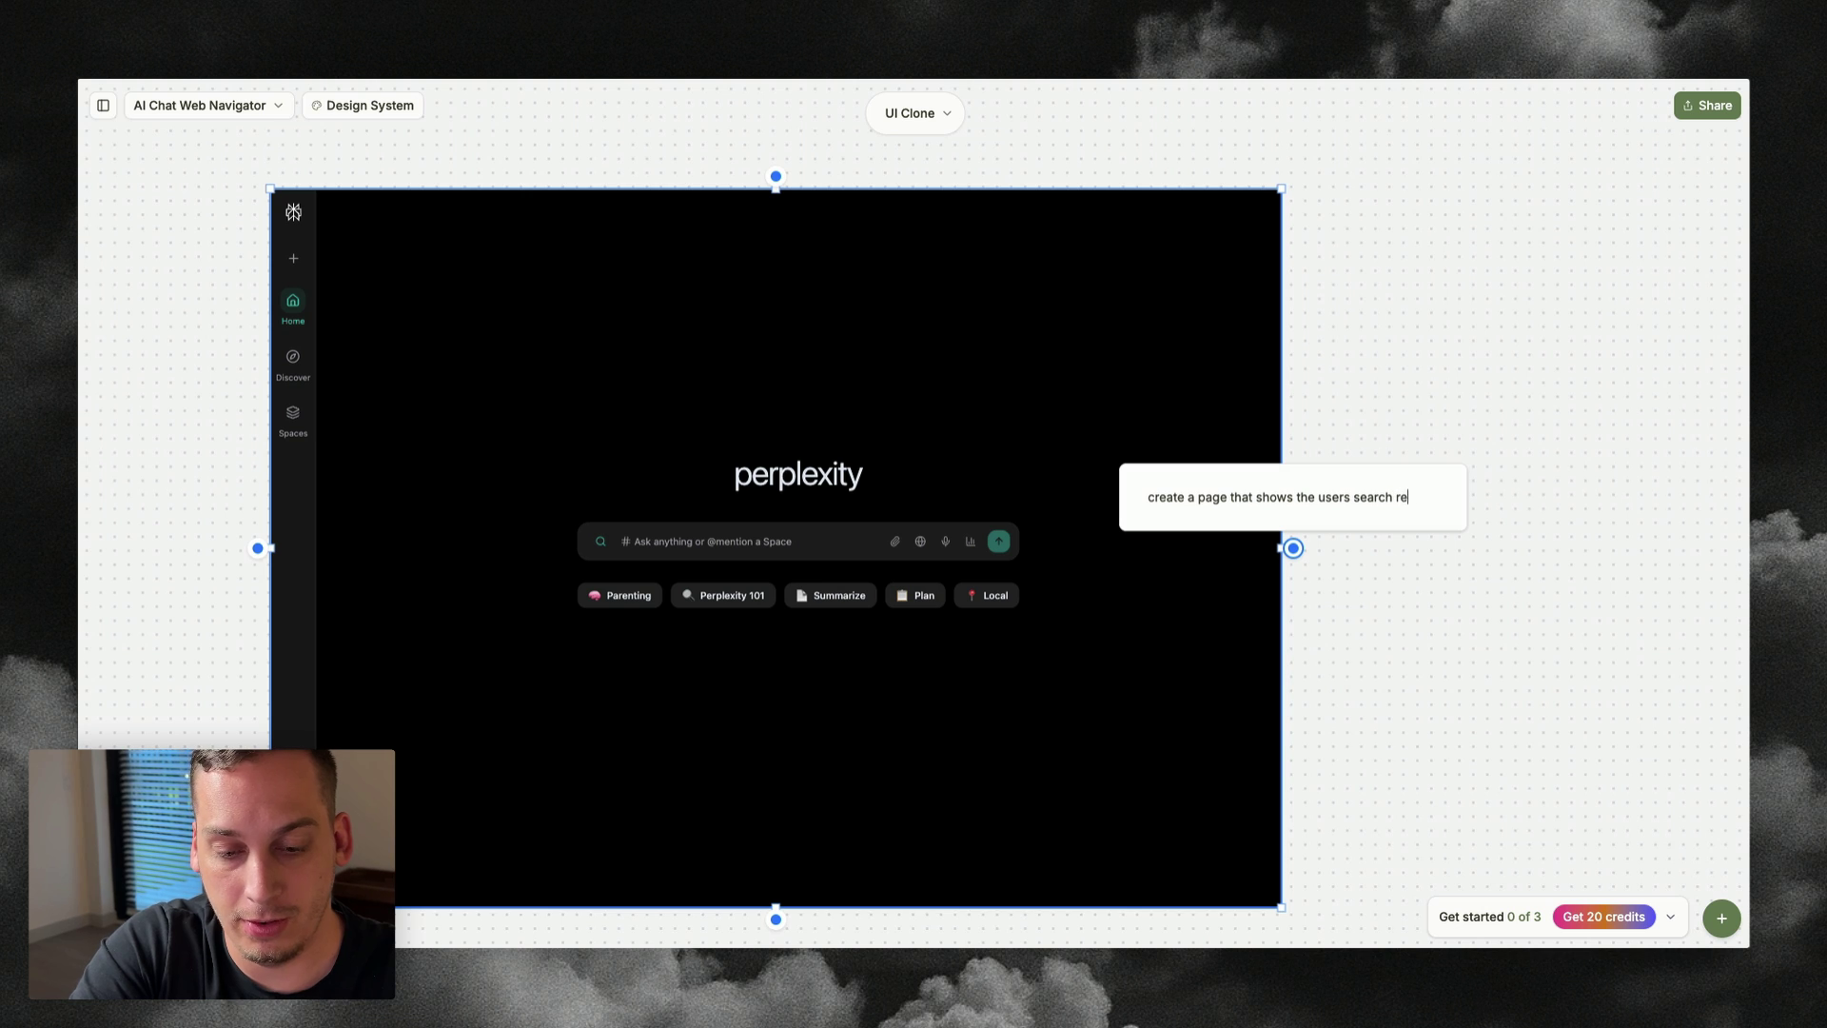
text(sults. )
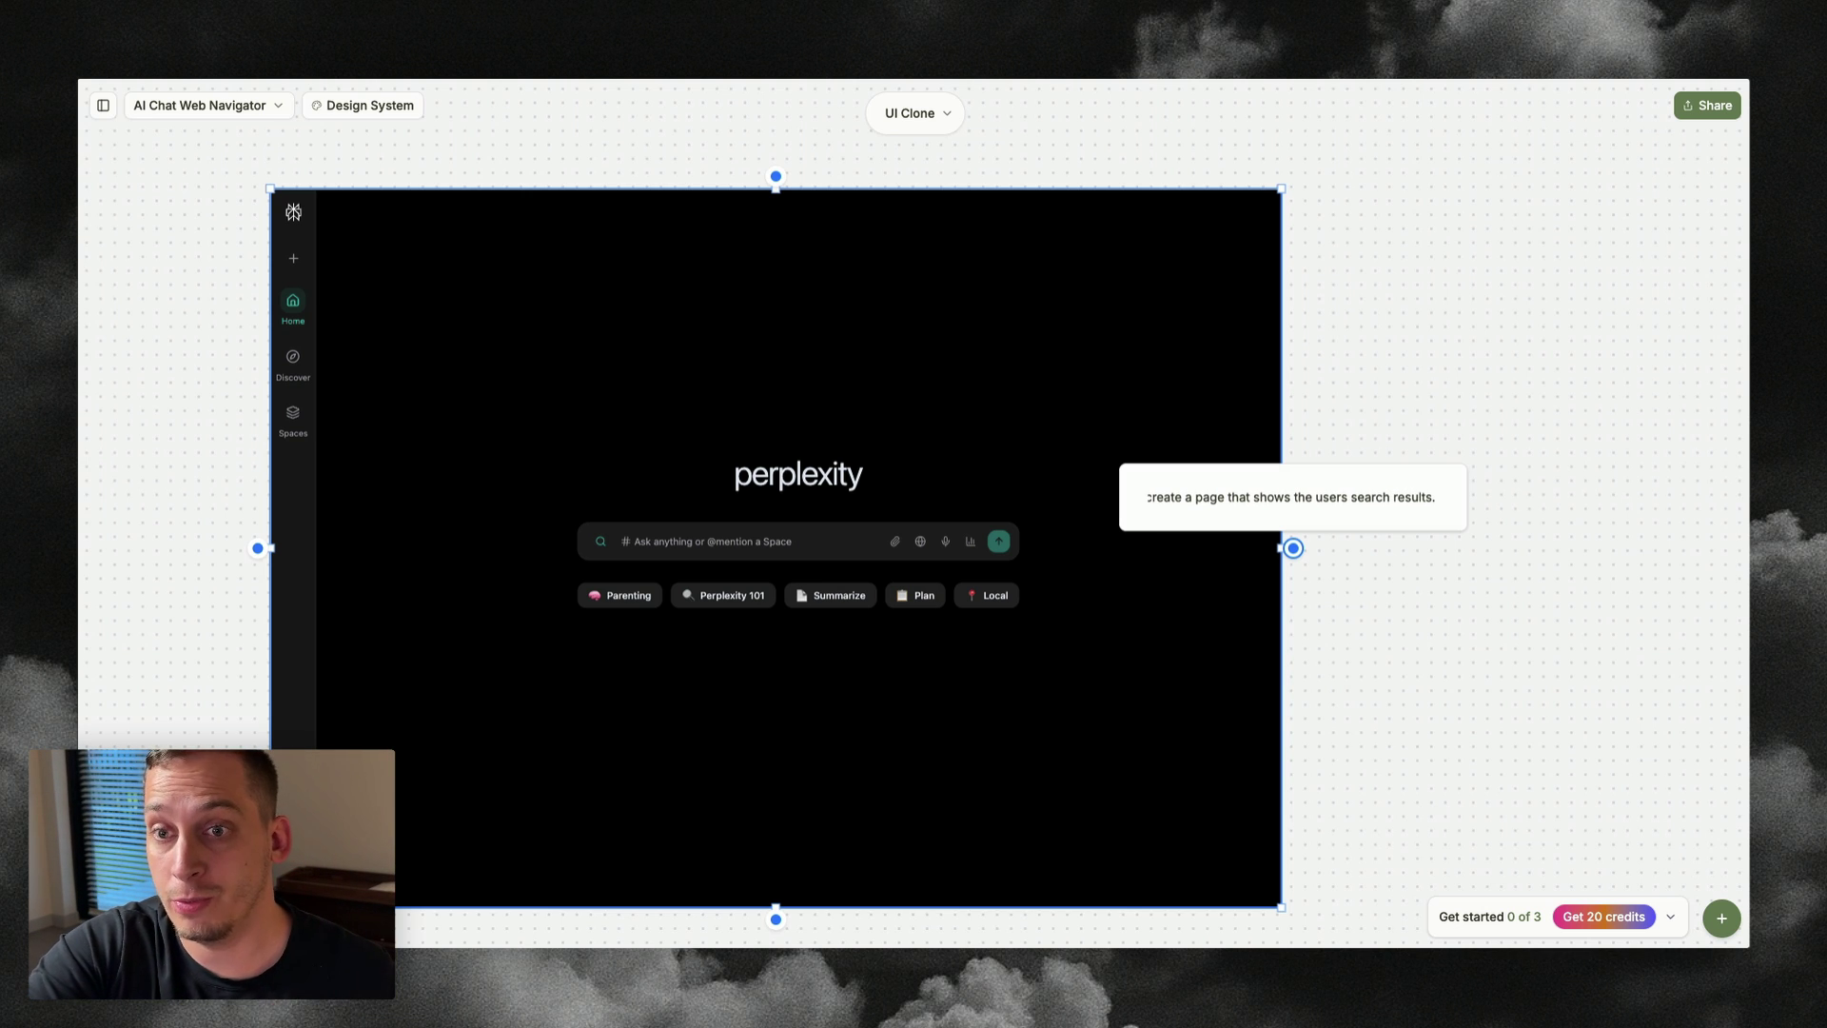
text(include images, videos, reliable sources.)
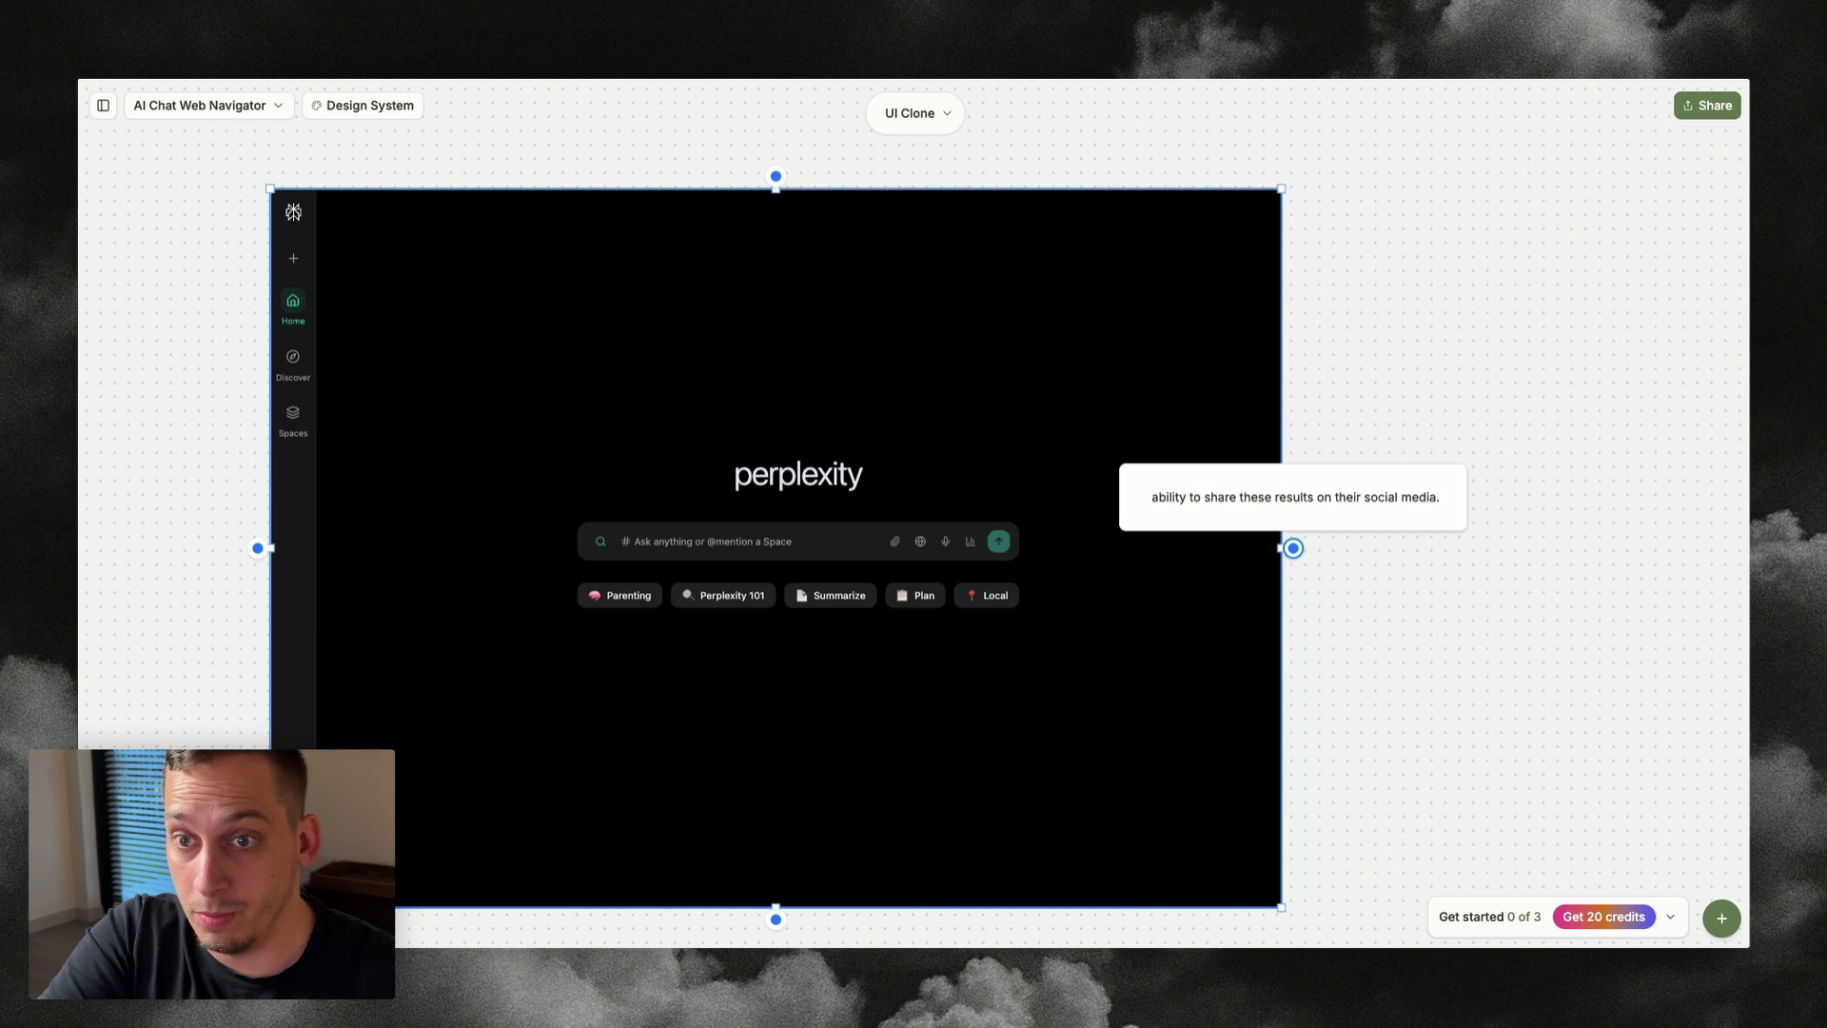
key(Return)
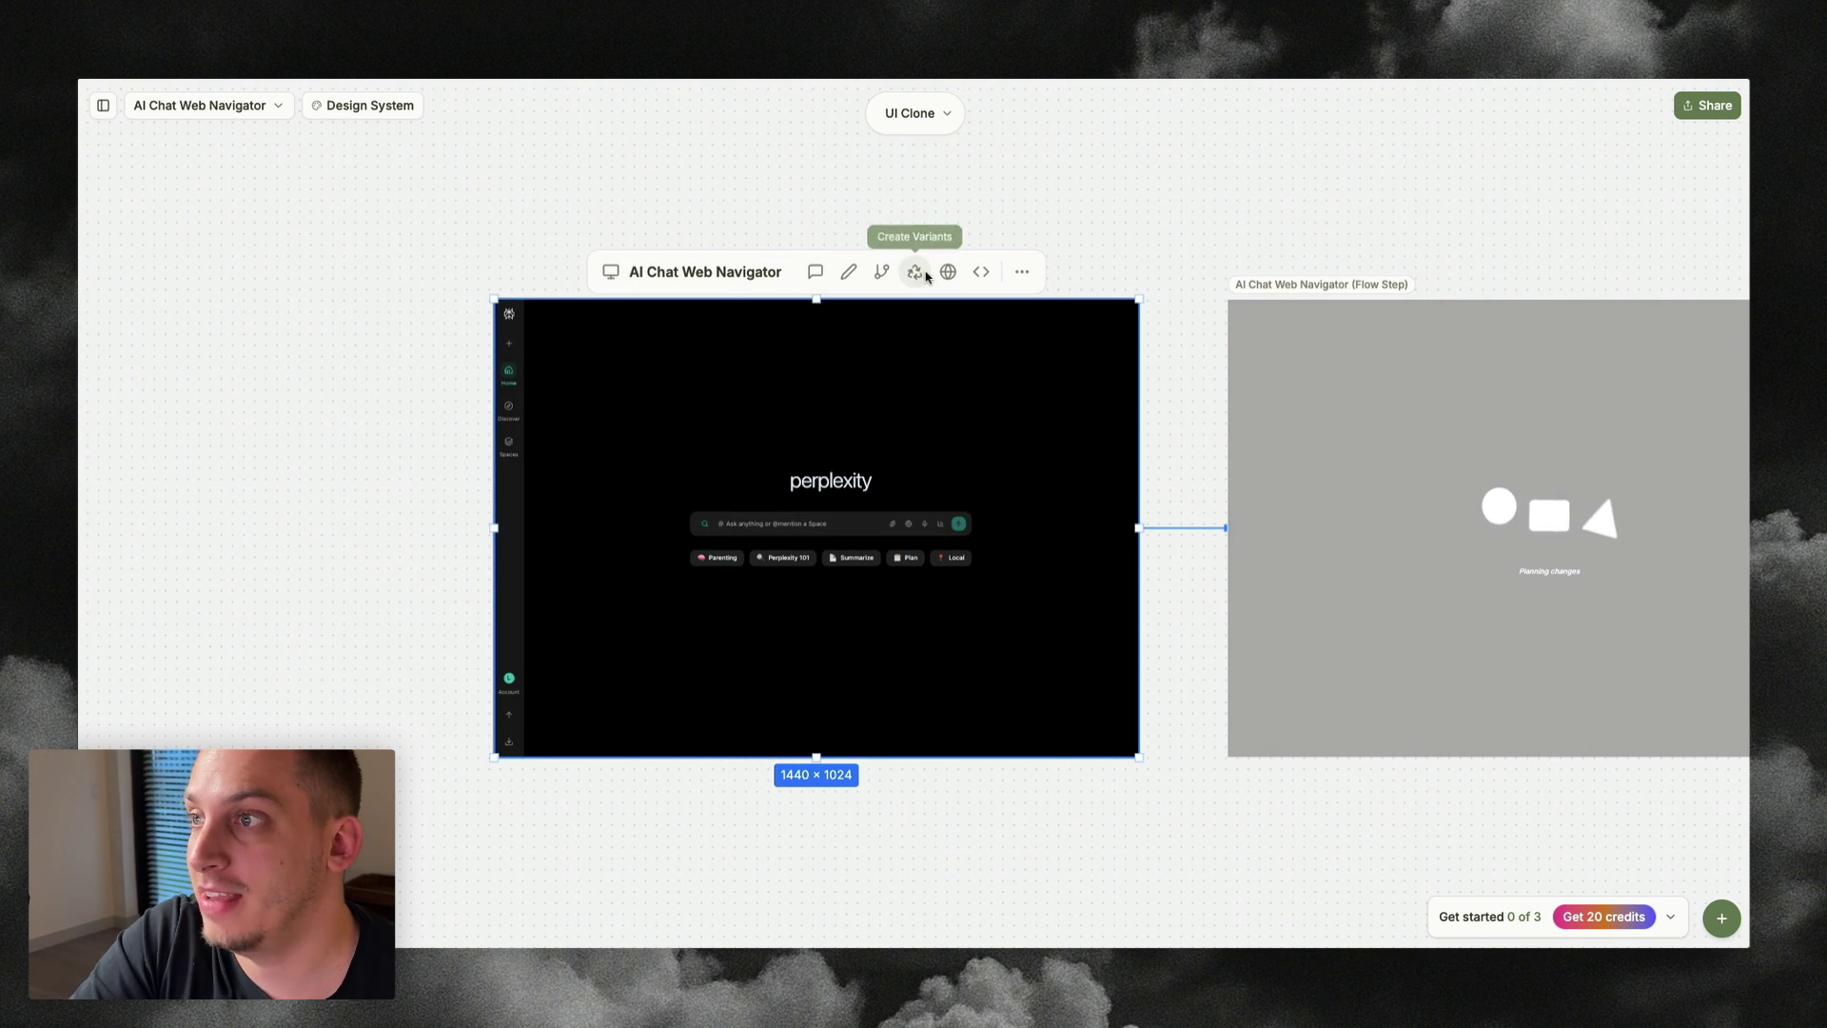
click(881, 274)
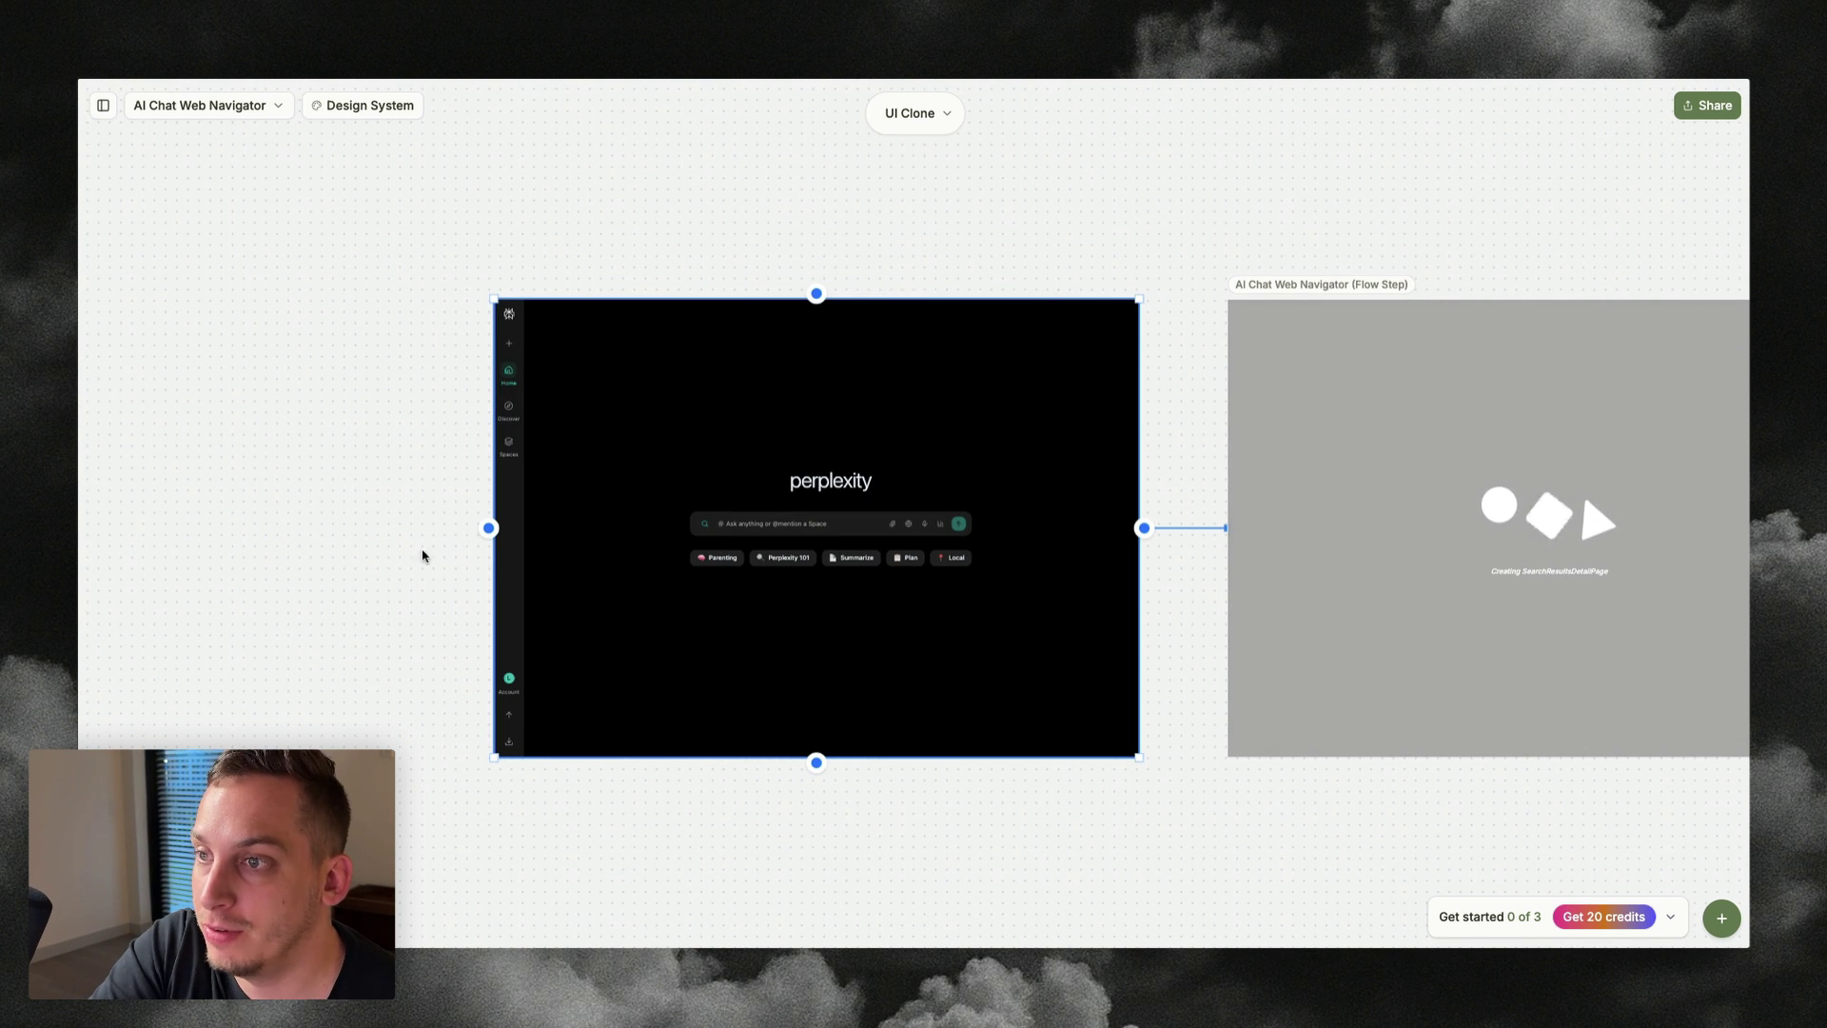
click(487, 529)
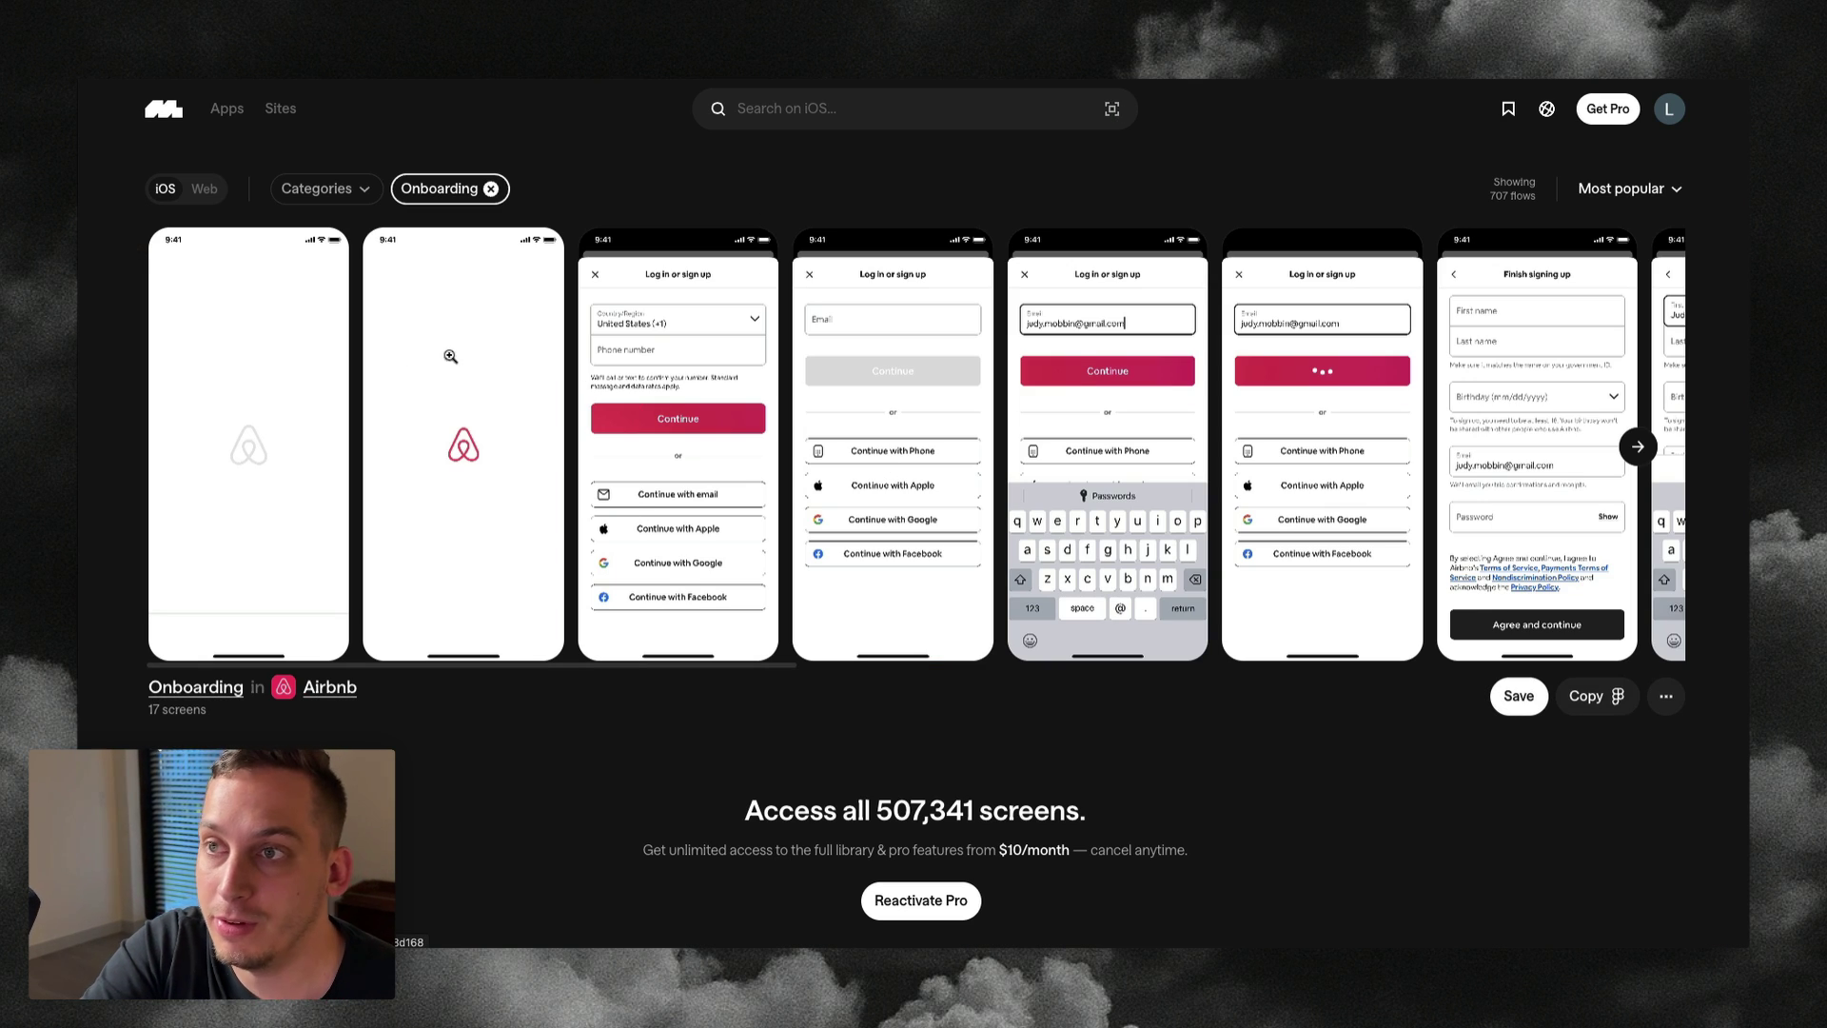
scroll(728, 431, right, 10)
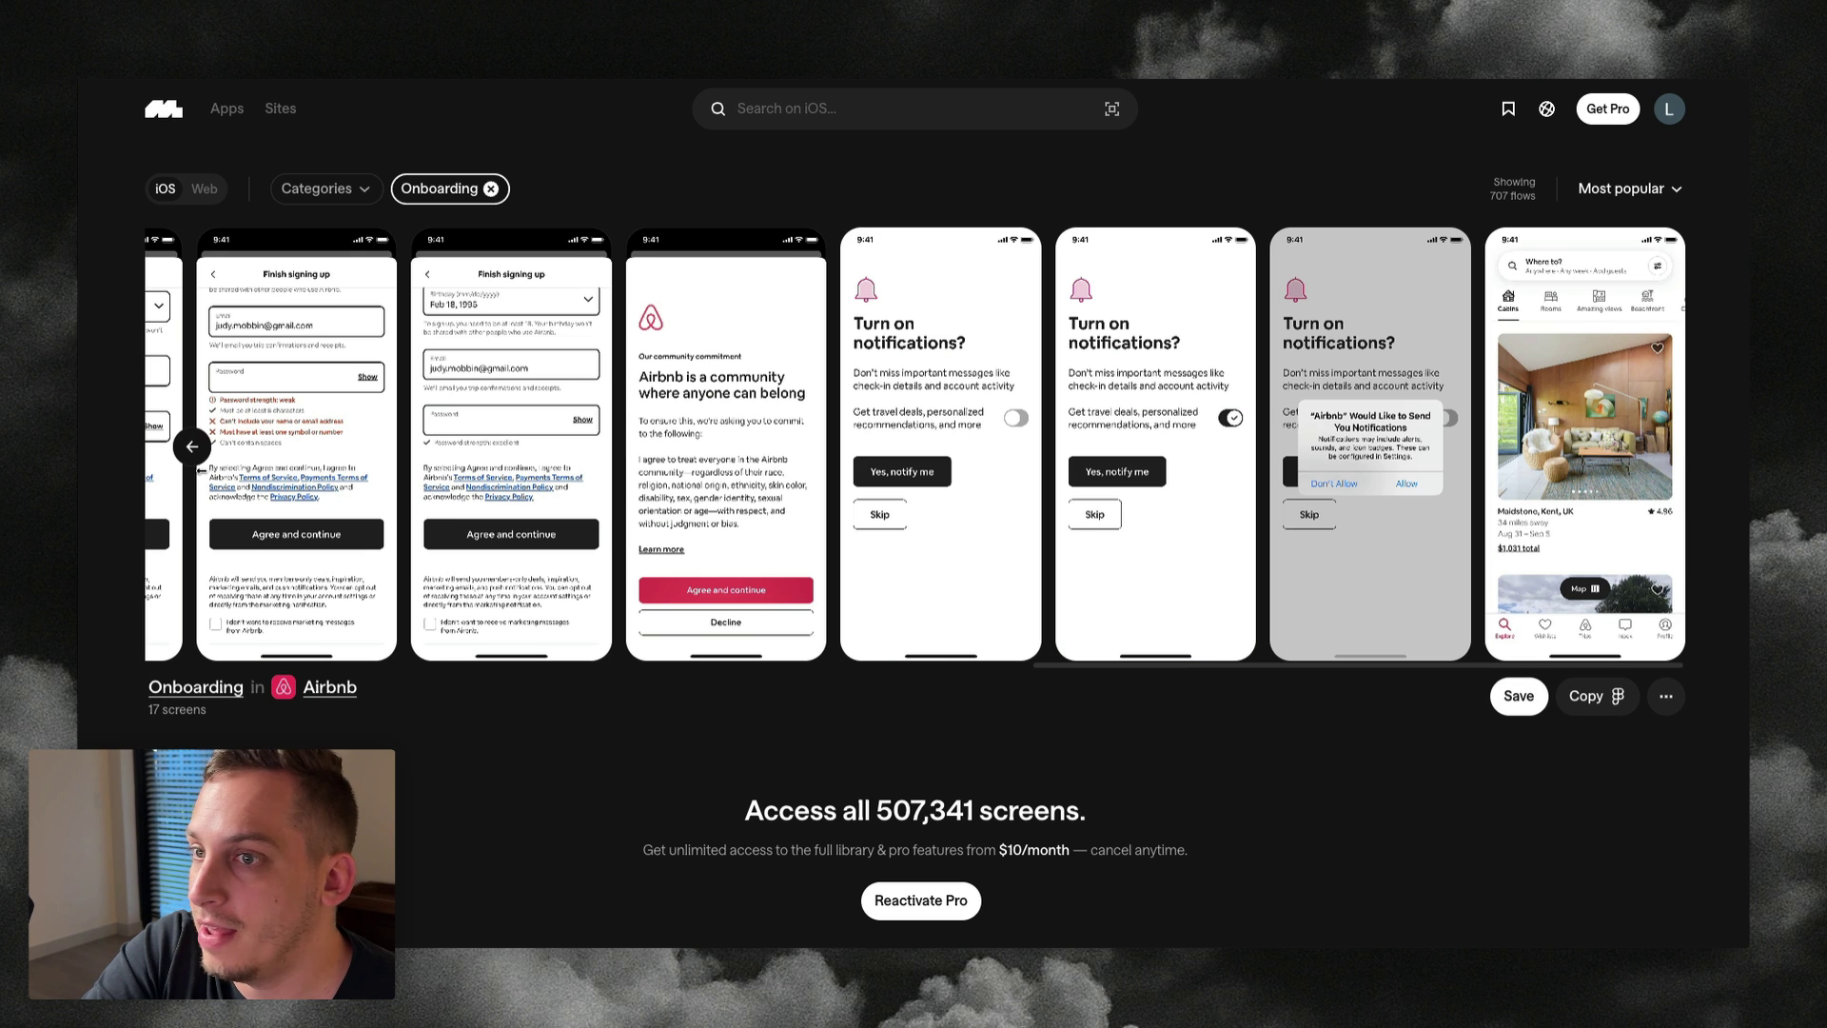
click(196, 460)
click(193, 447)
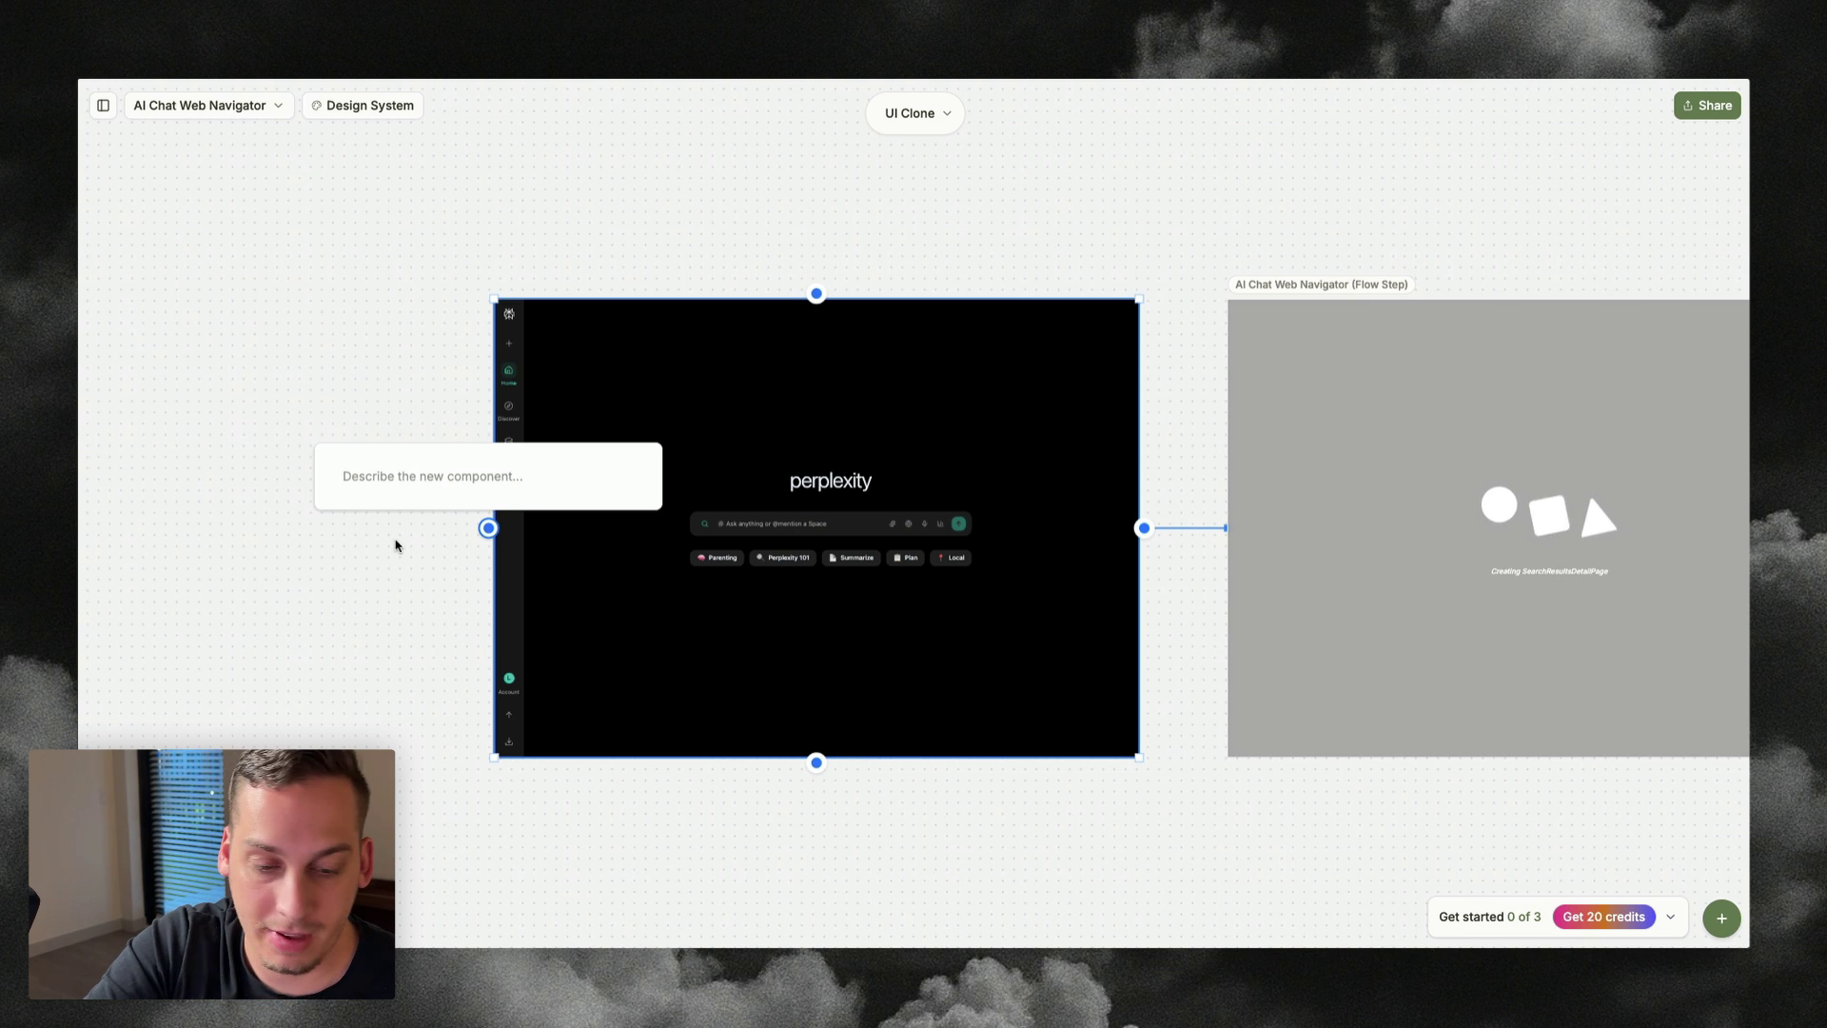
- Generate a 4-step onboarding flow and step through it from Welcome to Ready to Explore
text(create an on)
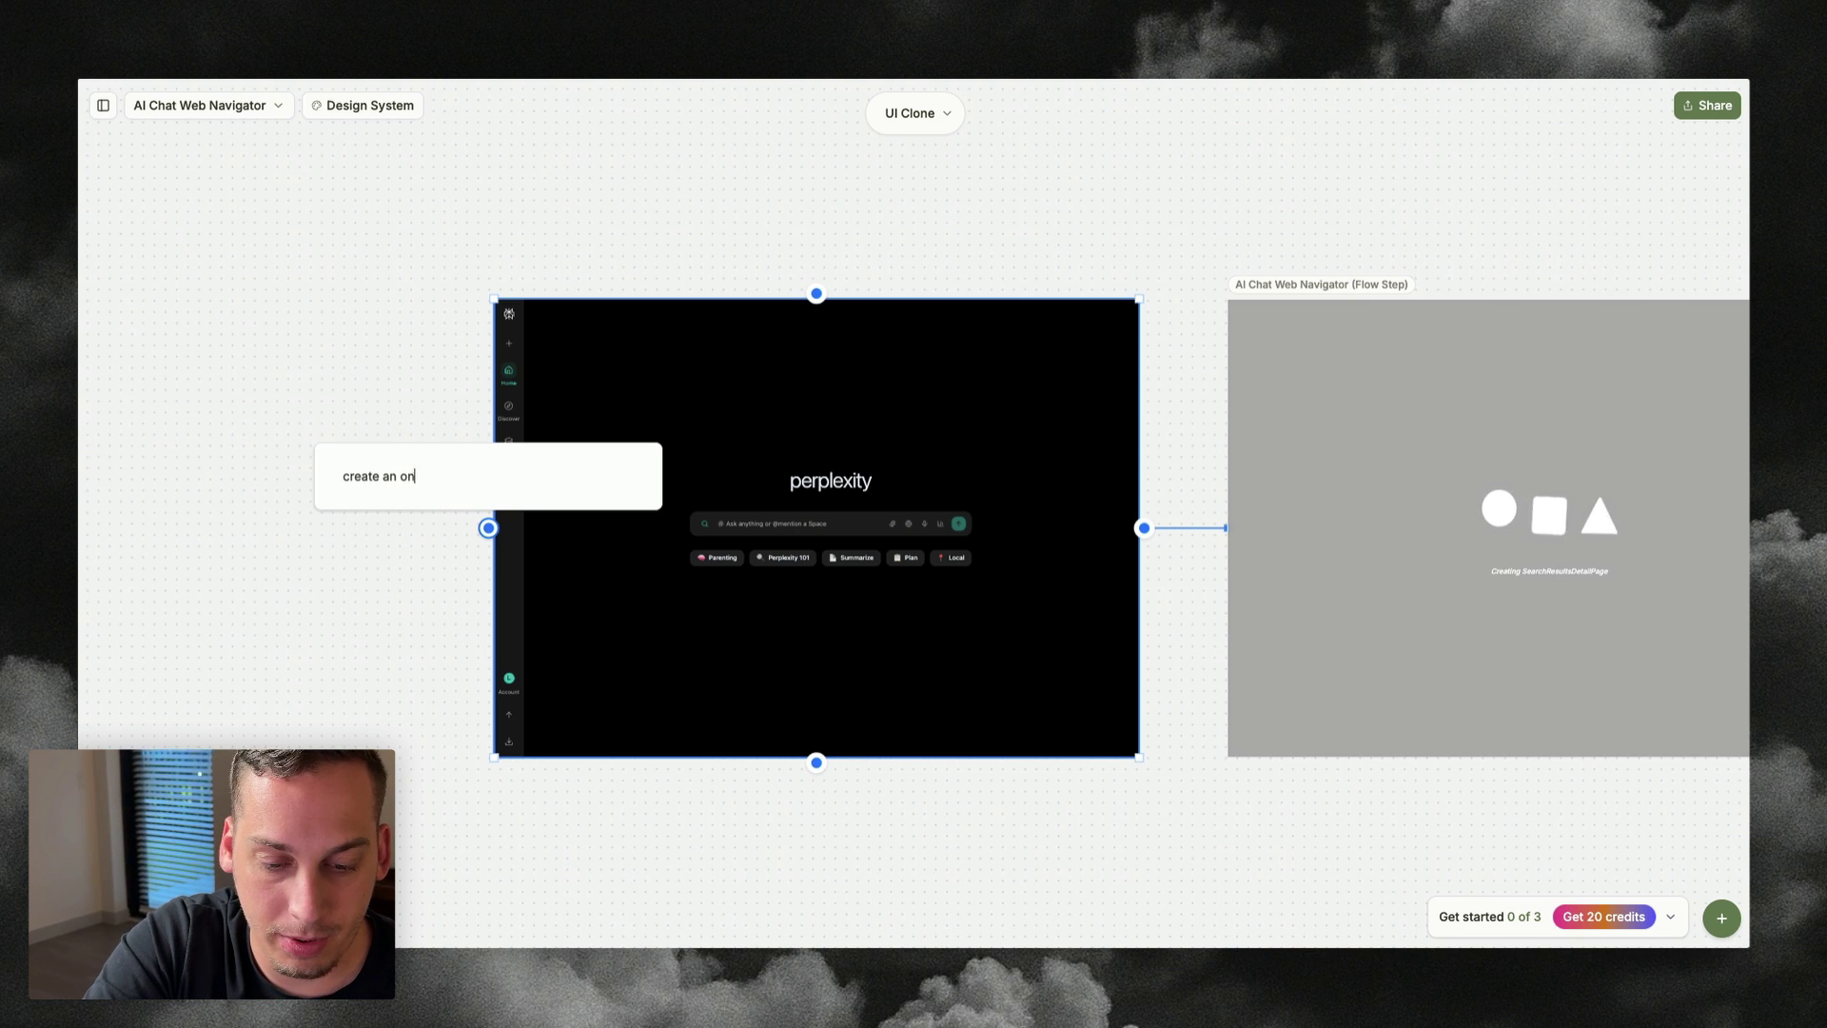
text(boarding flow with 4)
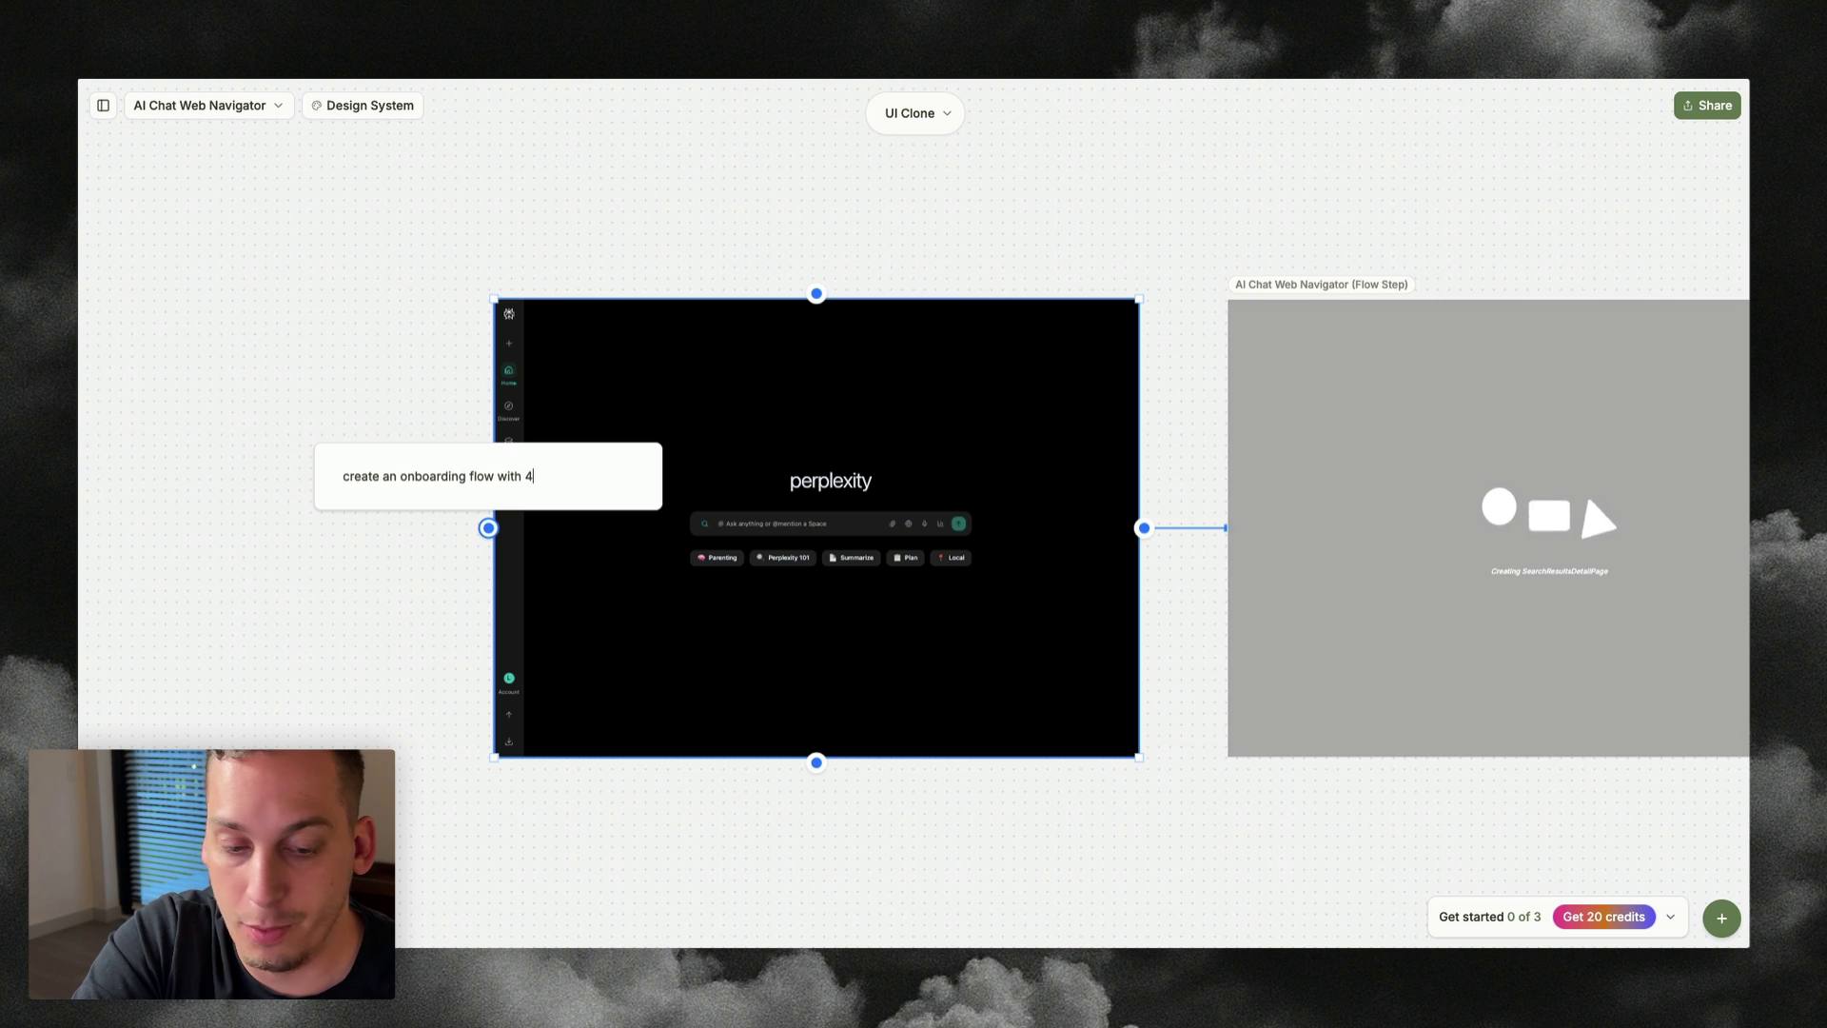
text( steps)
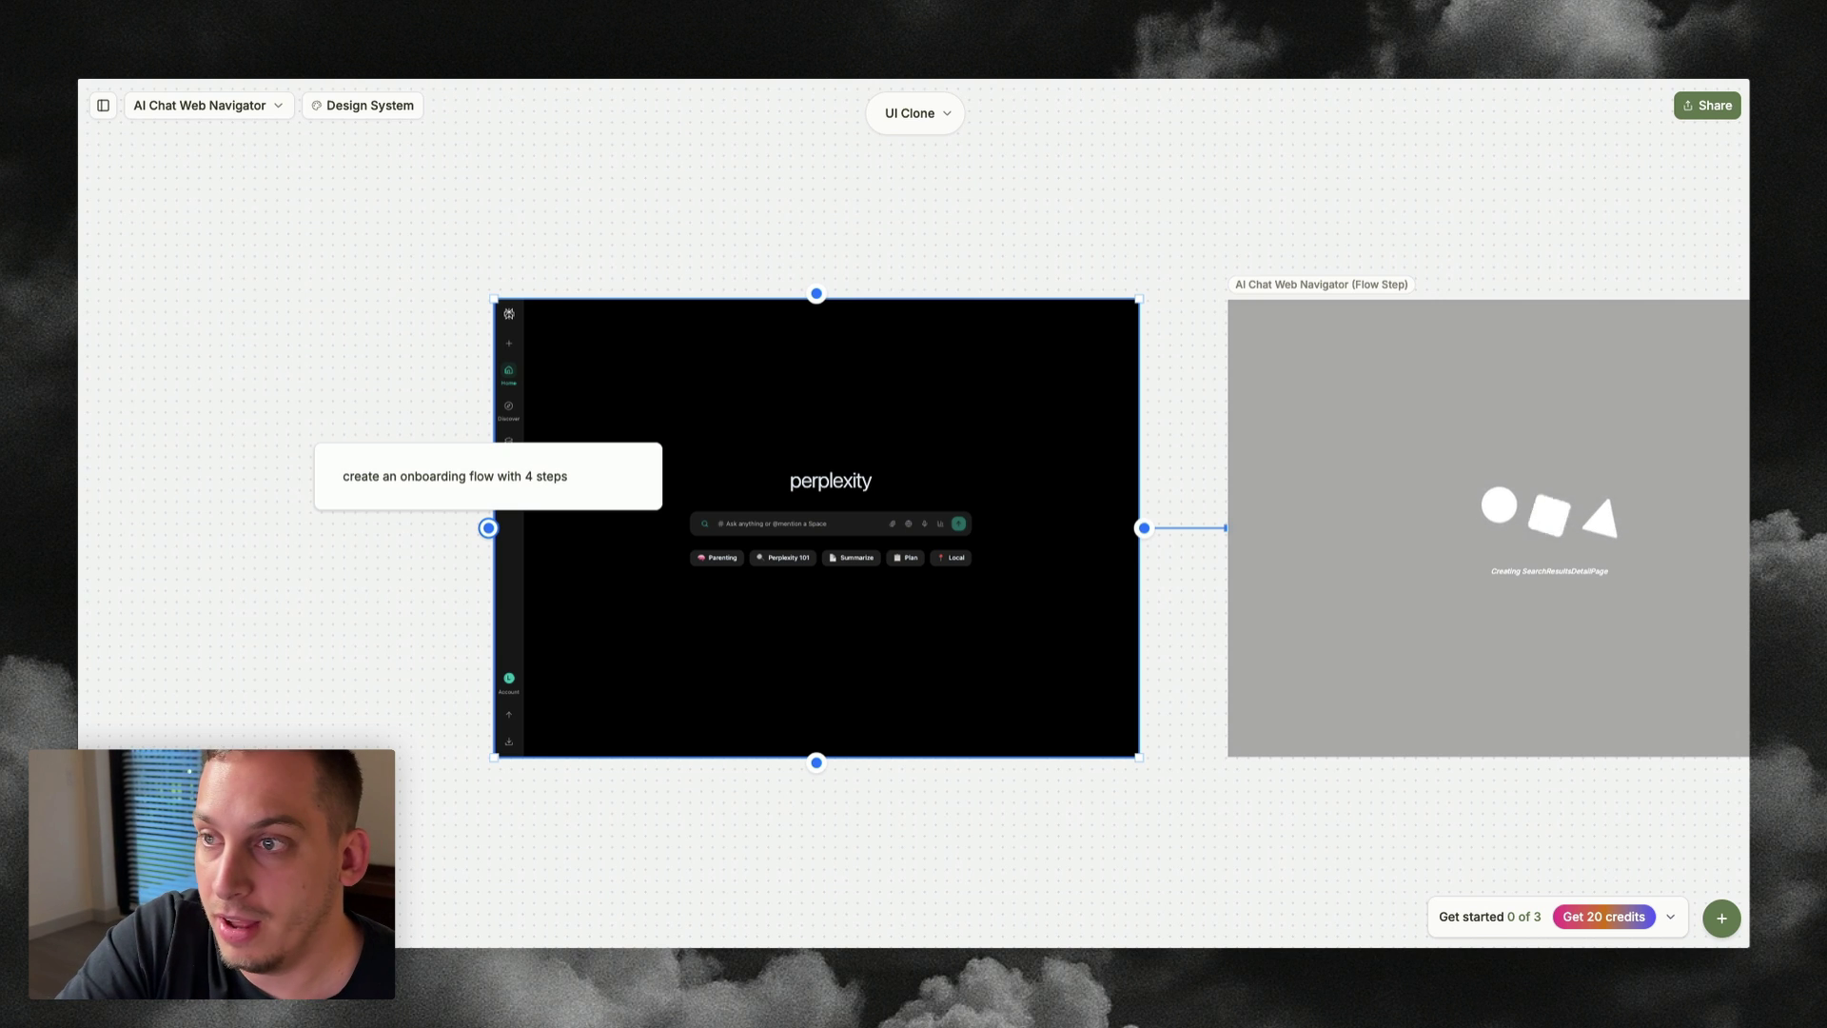
key(Return)
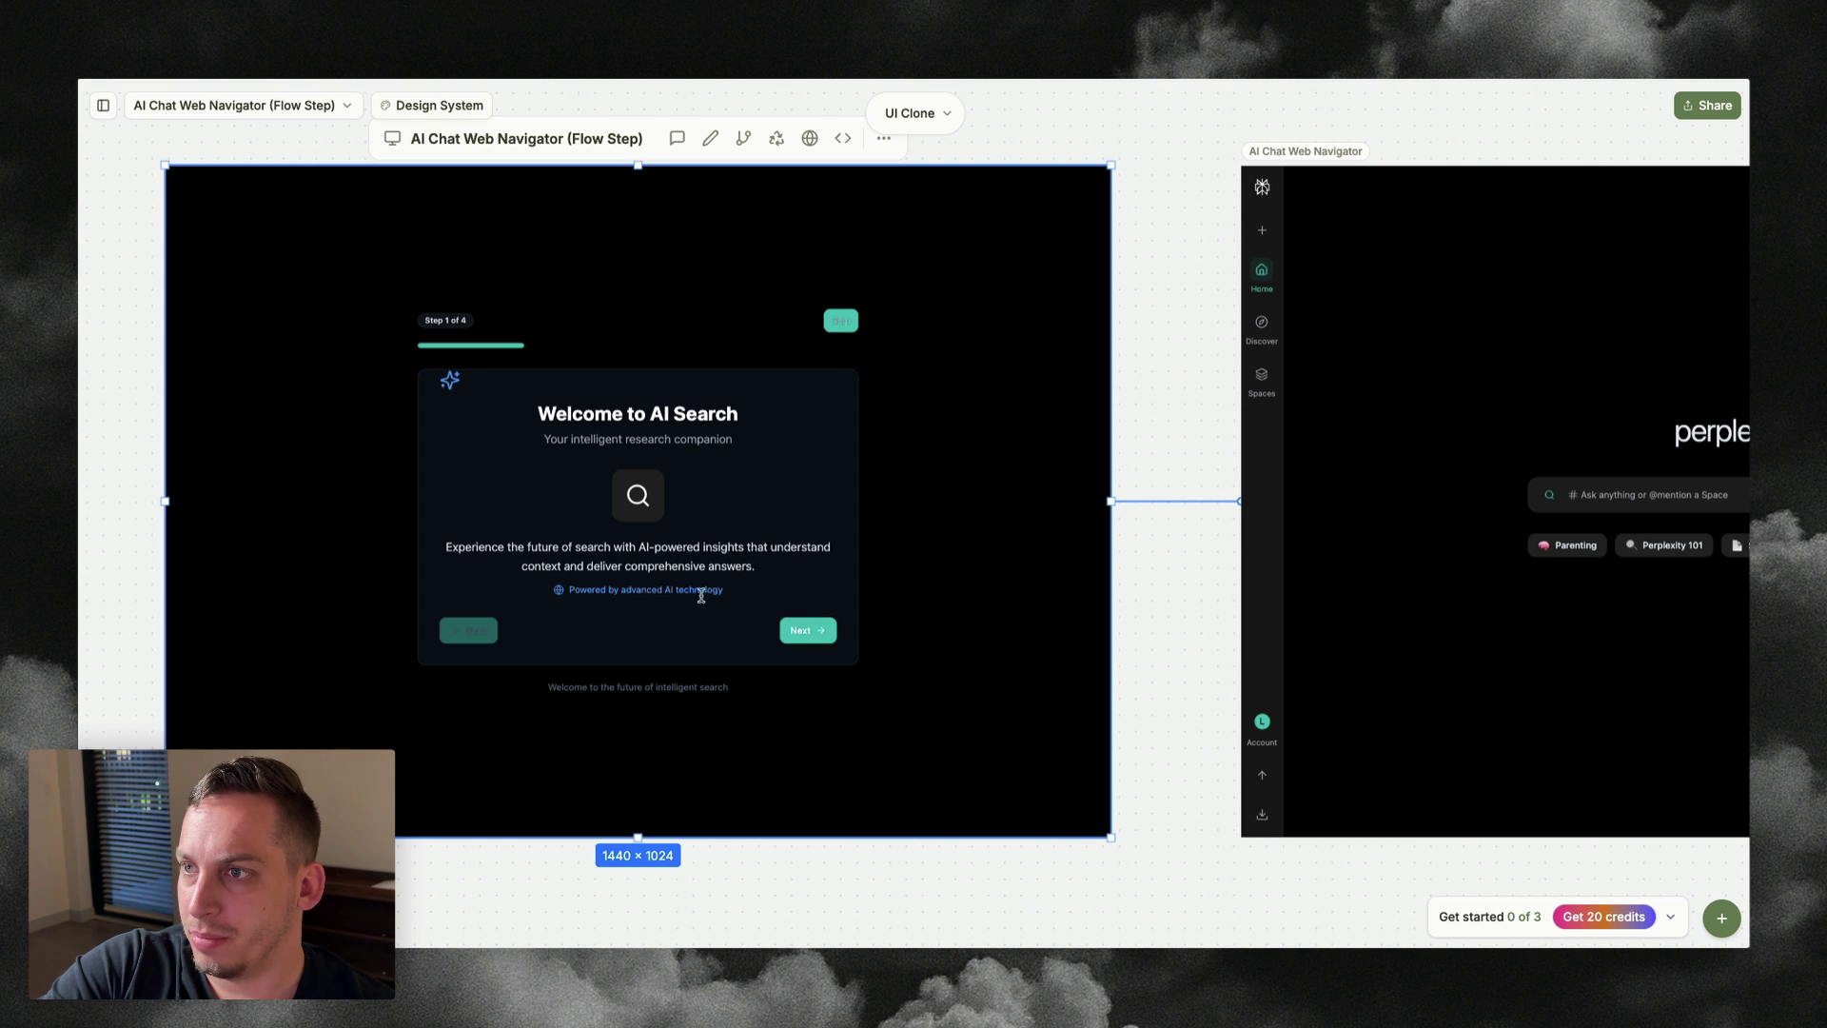
click(797, 633)
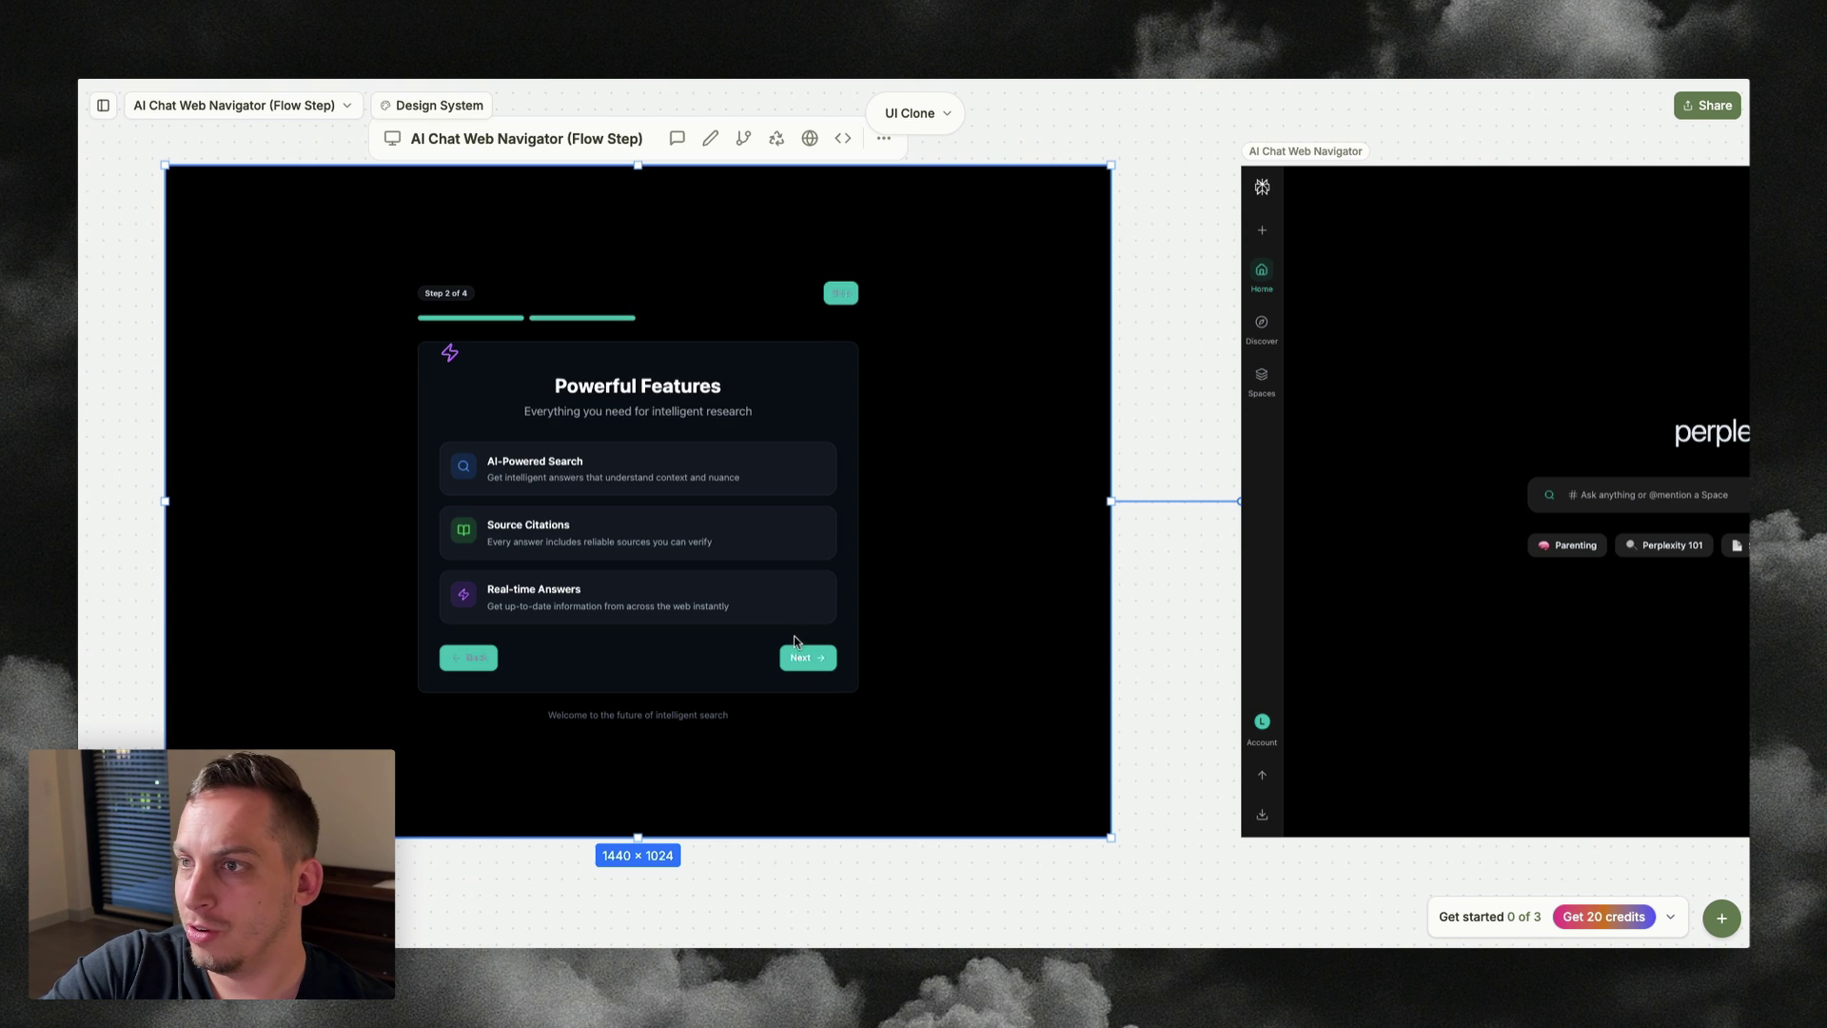
click(796, 663)
click(796, 660)
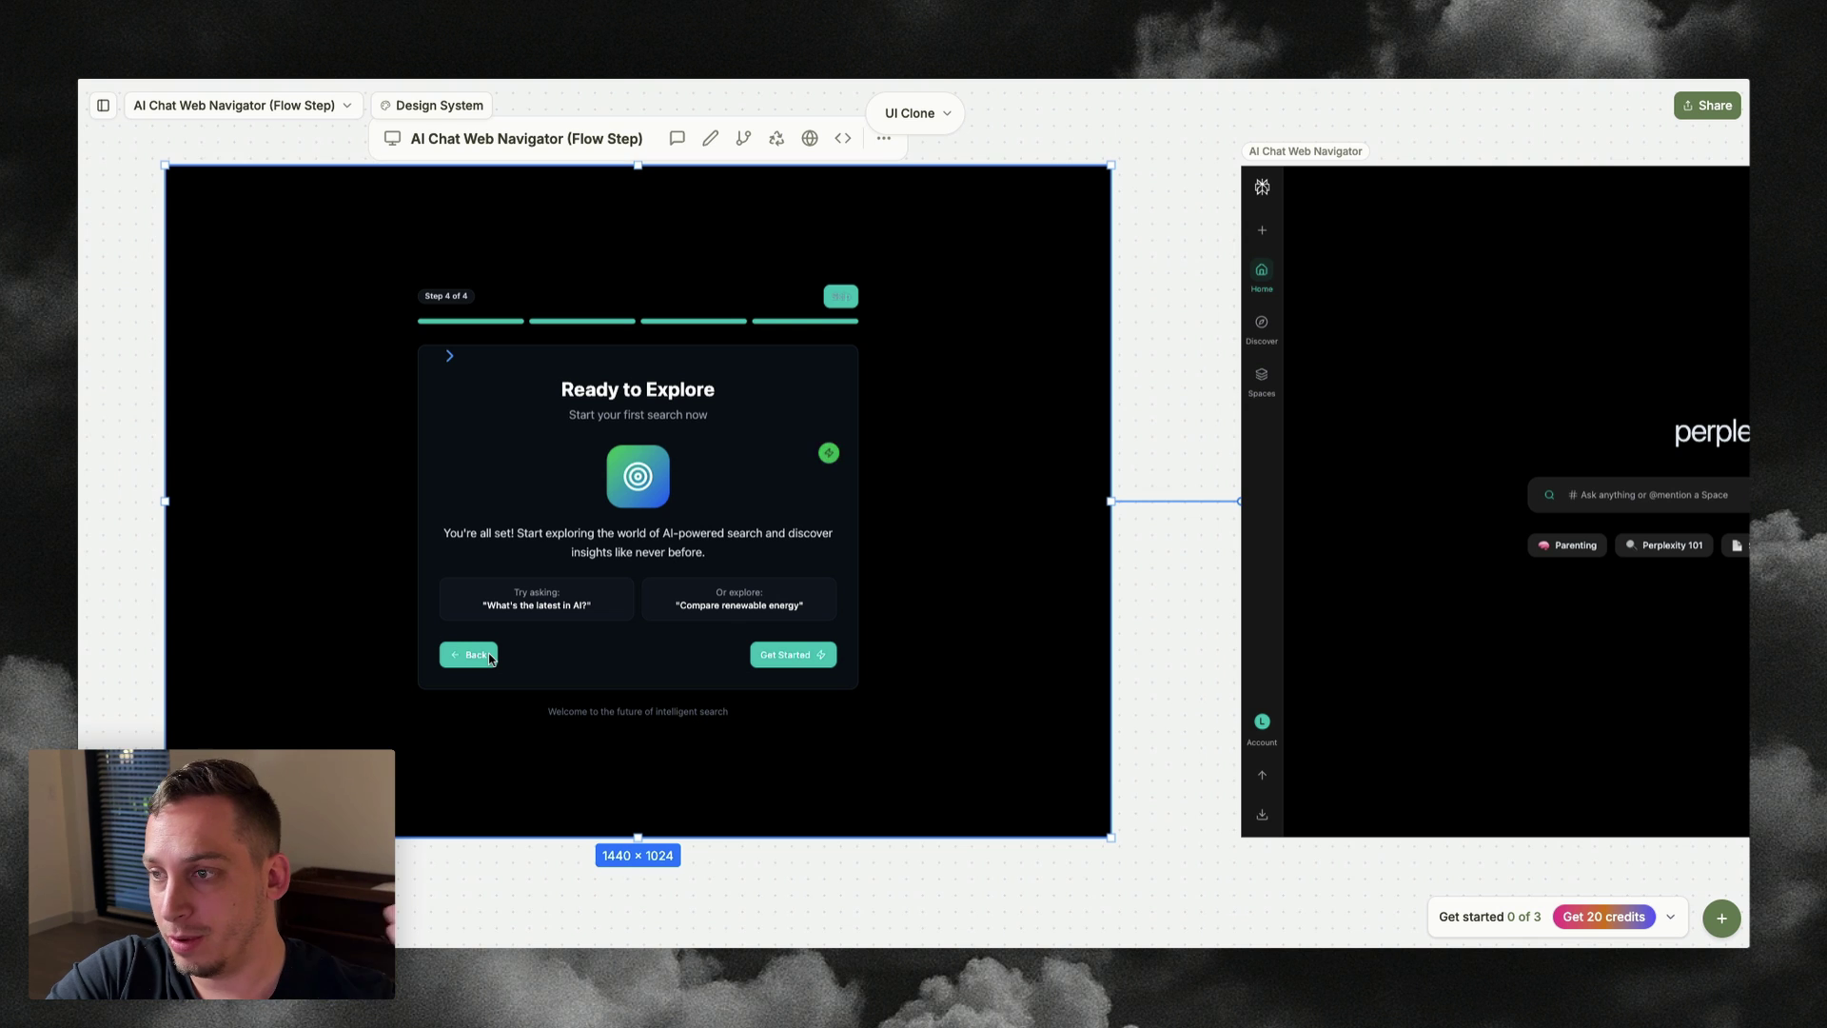
key(Escape)
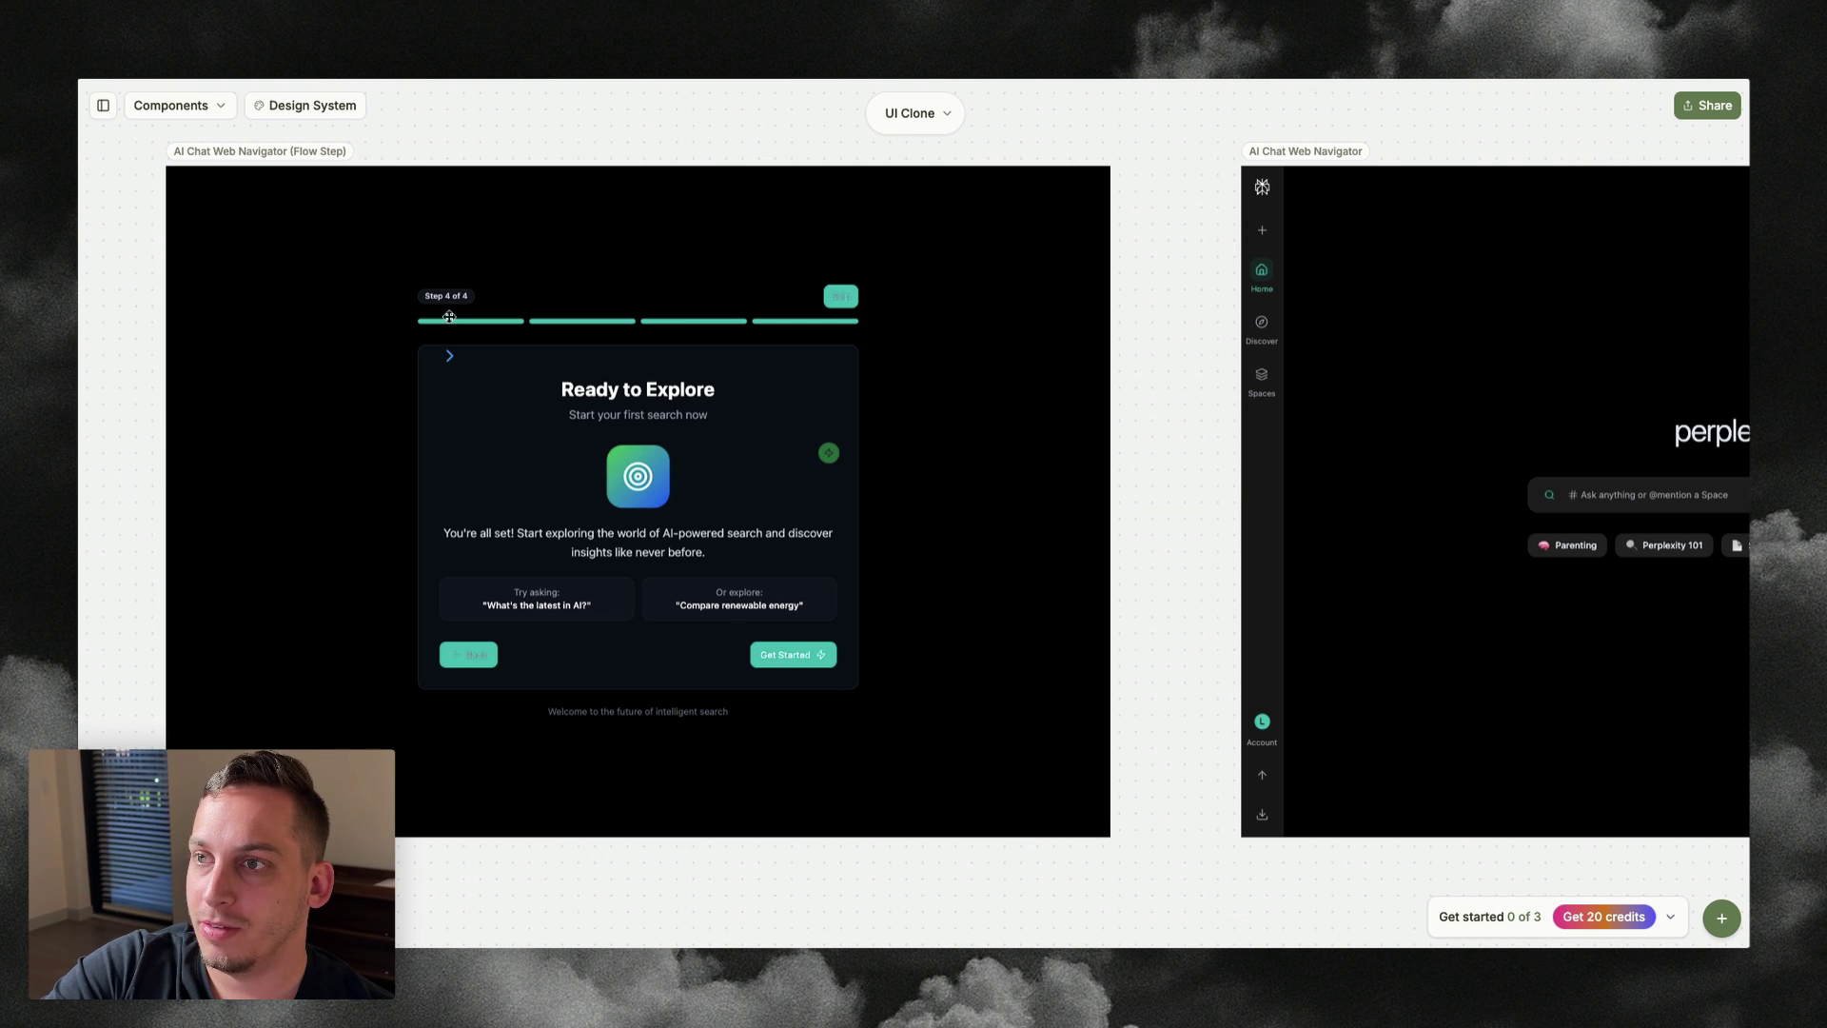
- Delete the green dot and its icon from the Ready to Explore card and save
click(320, 167)
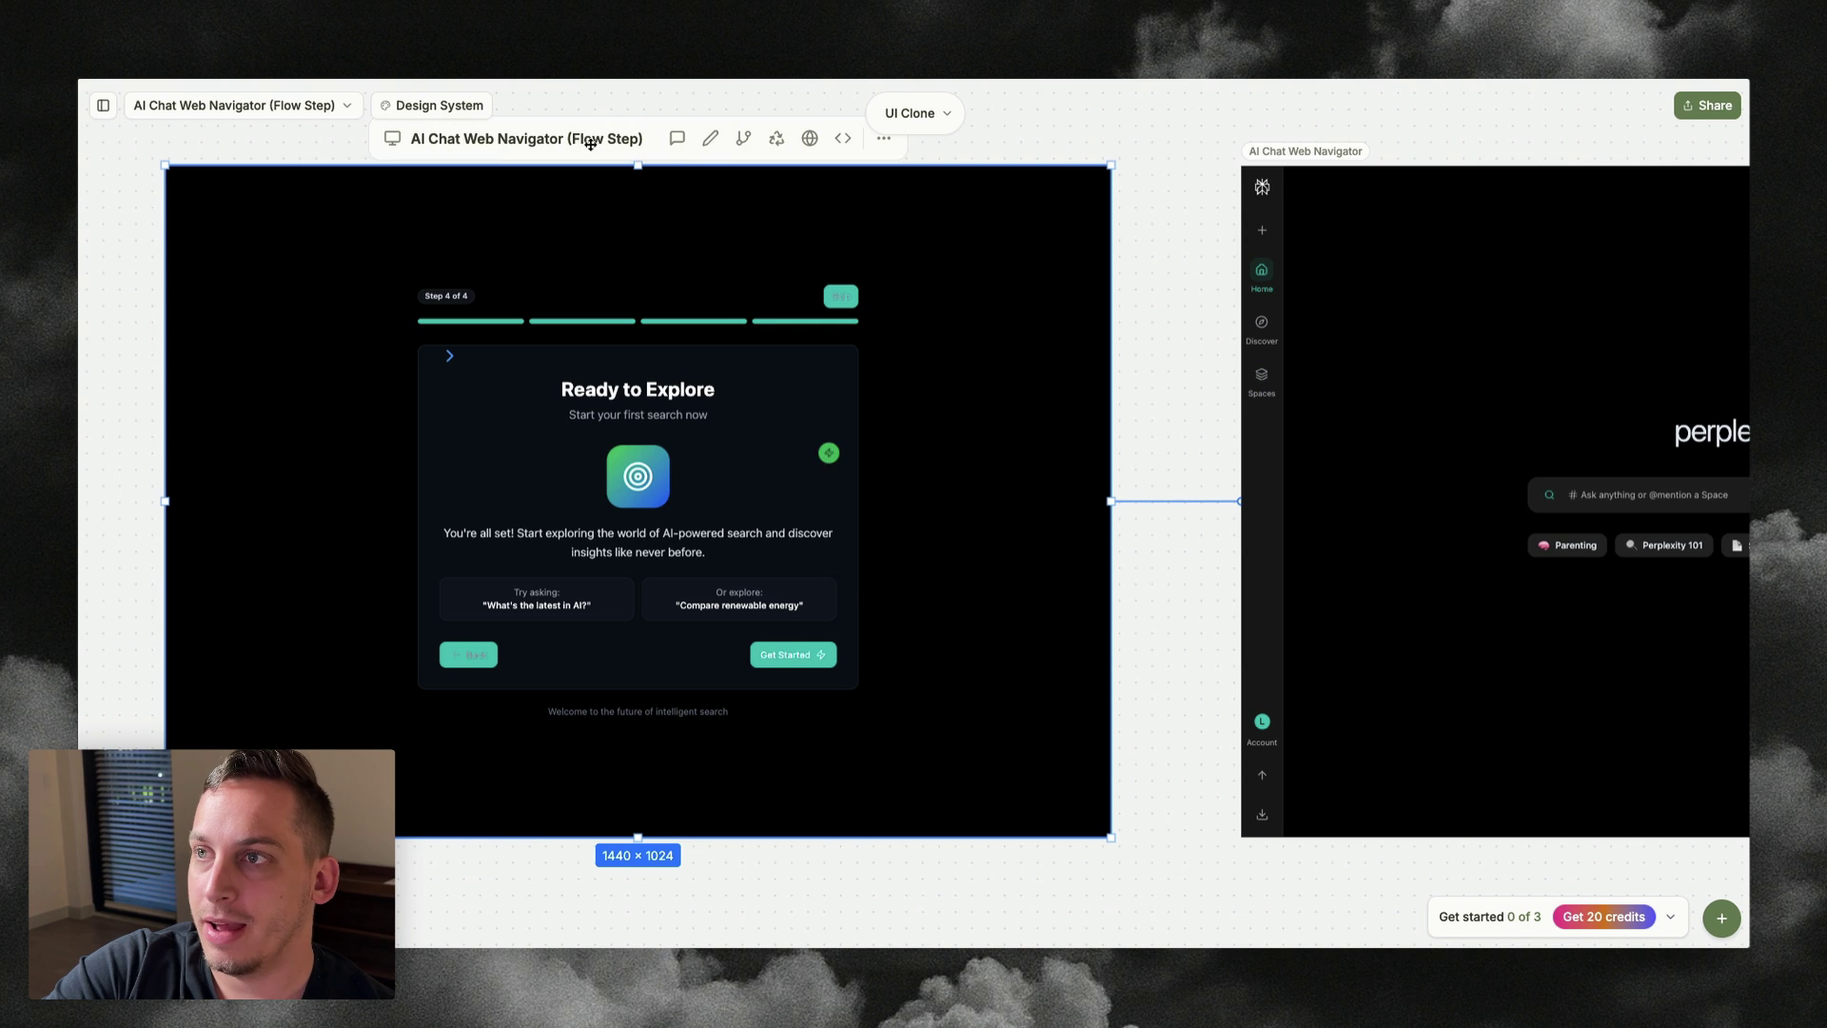
click(710, 138)
click(826, 468)
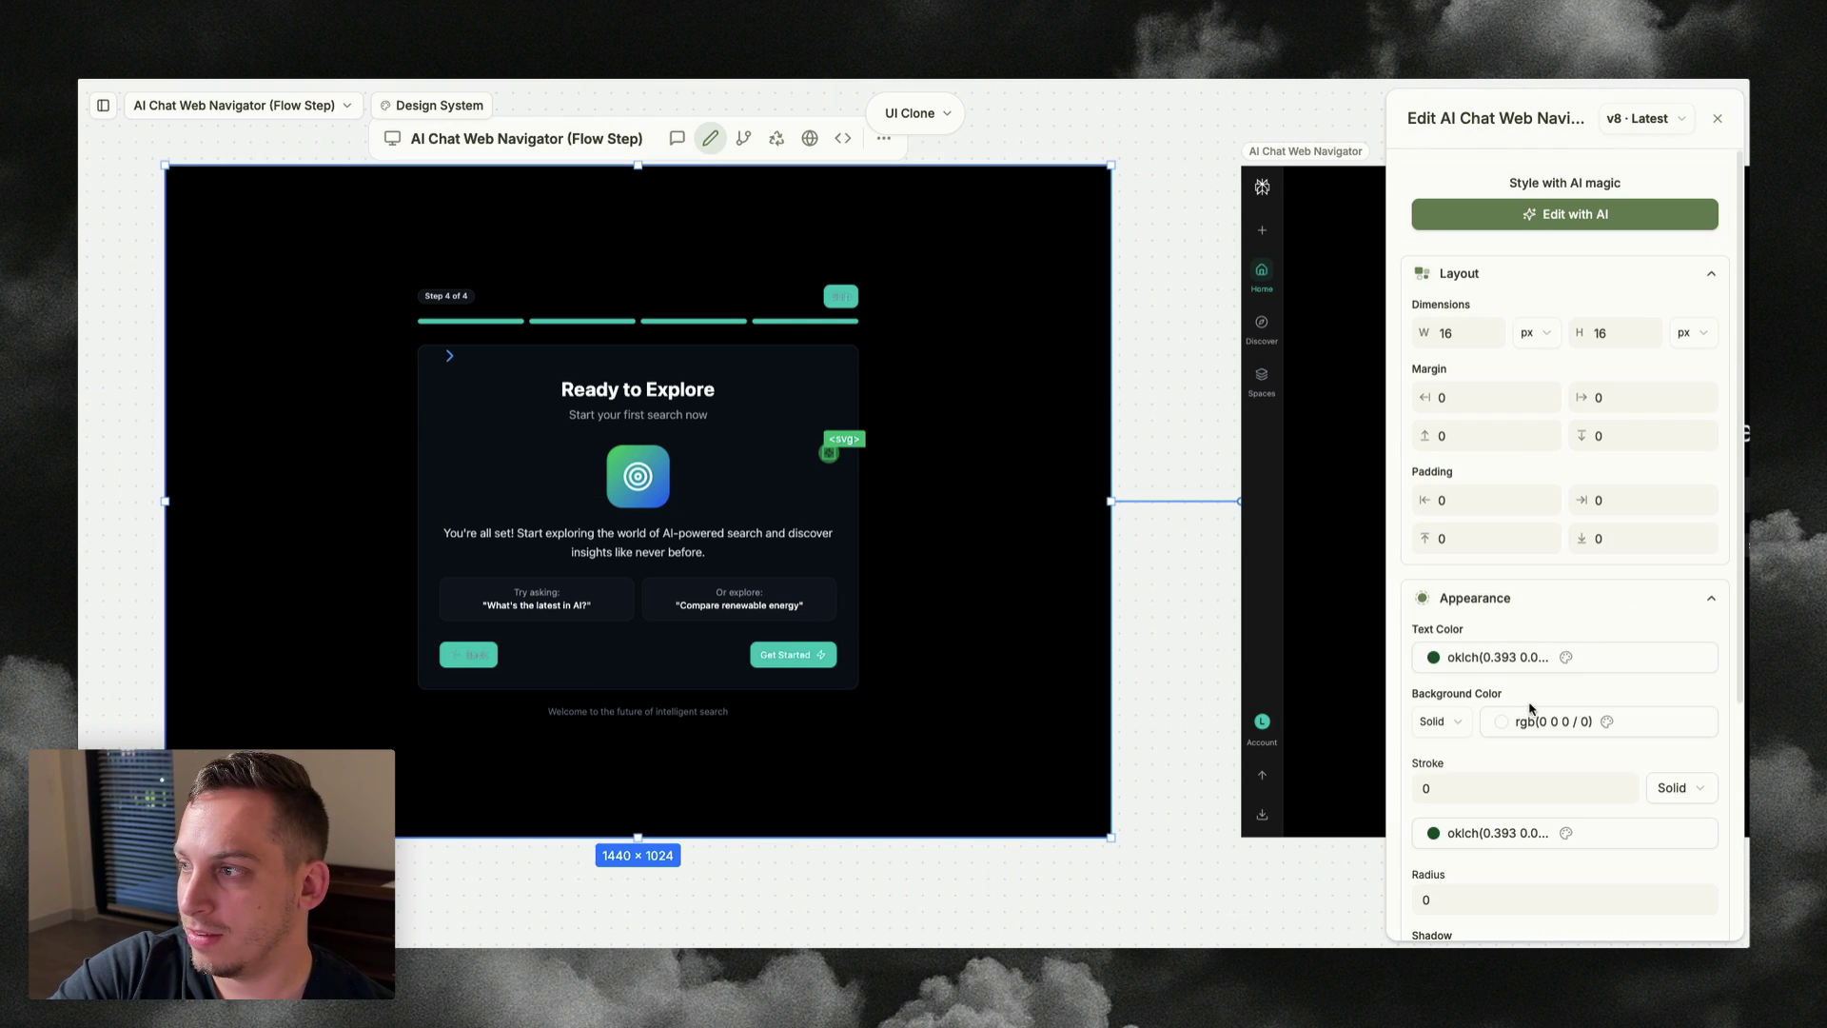
scroll(1541, 714, down, 5)
click(1587, 908)
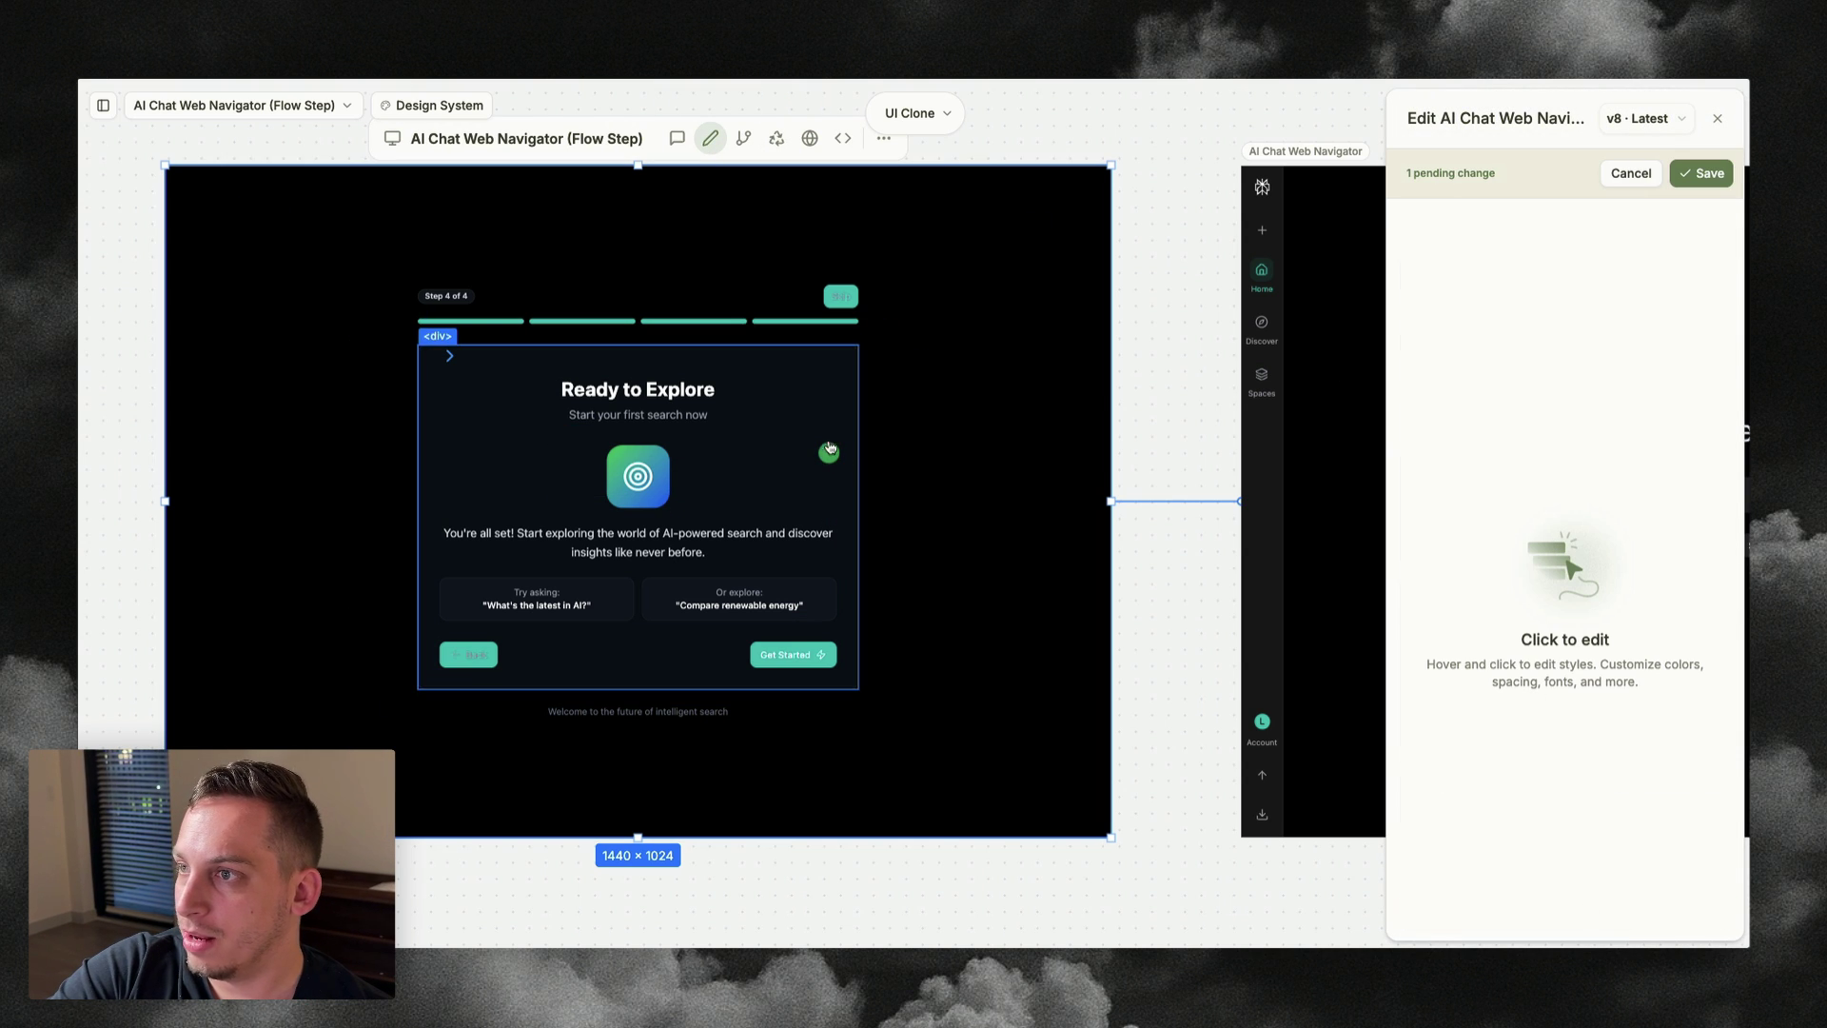
click(829, 453)
scroll(1544, 862, down, 10)
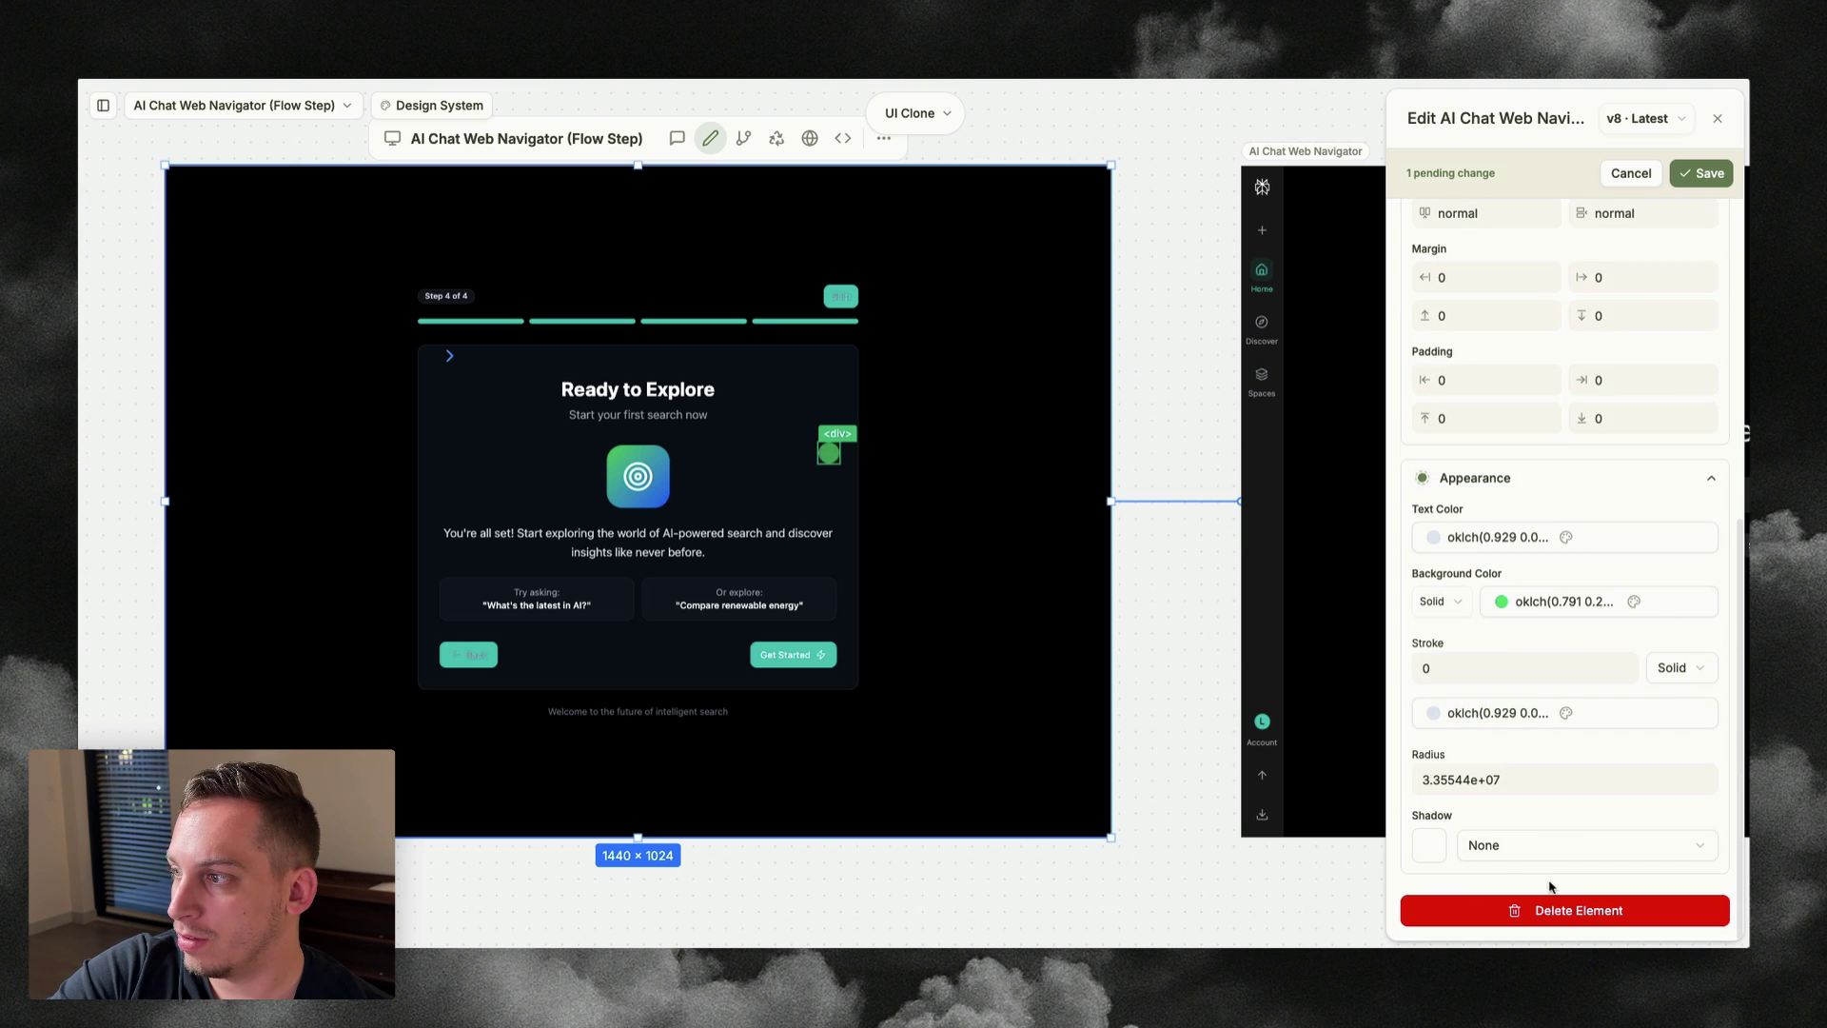
click(1549, 909)
click(1707, 175)
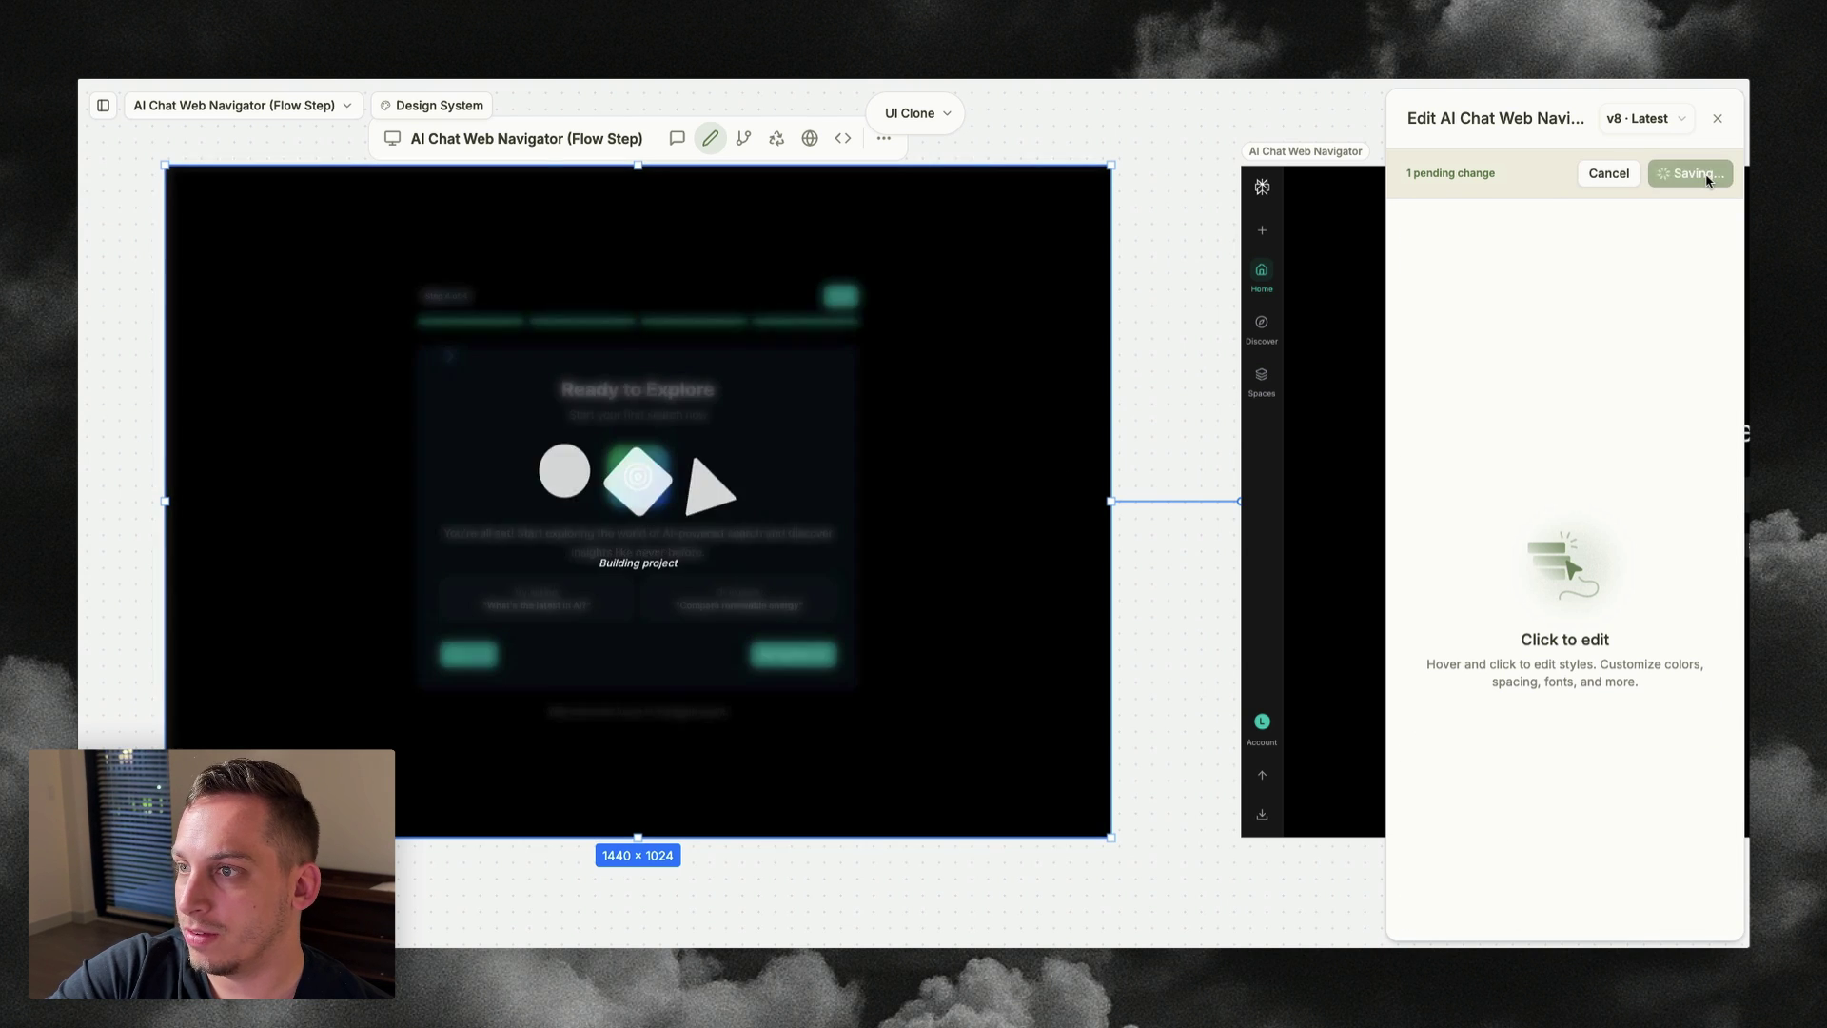
click(861, 537)
scroll(861, 538, down, 2)
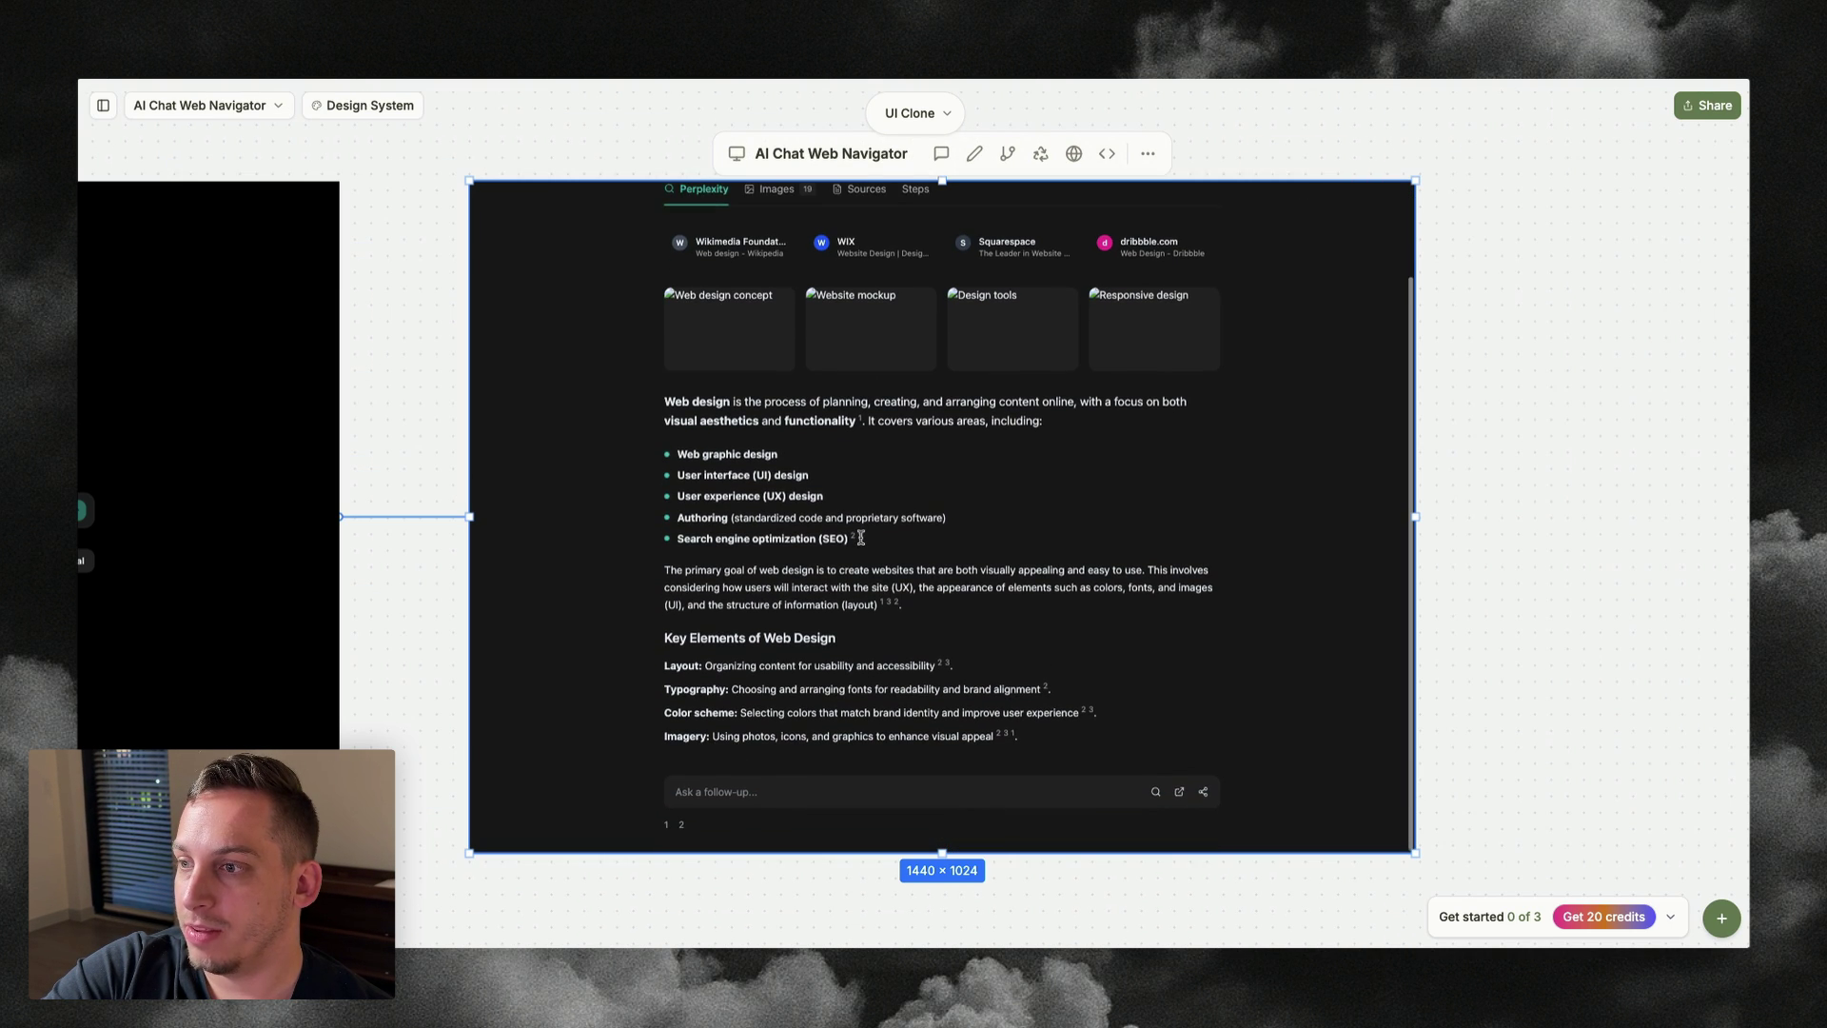
scroll(863, 543, up, 3)
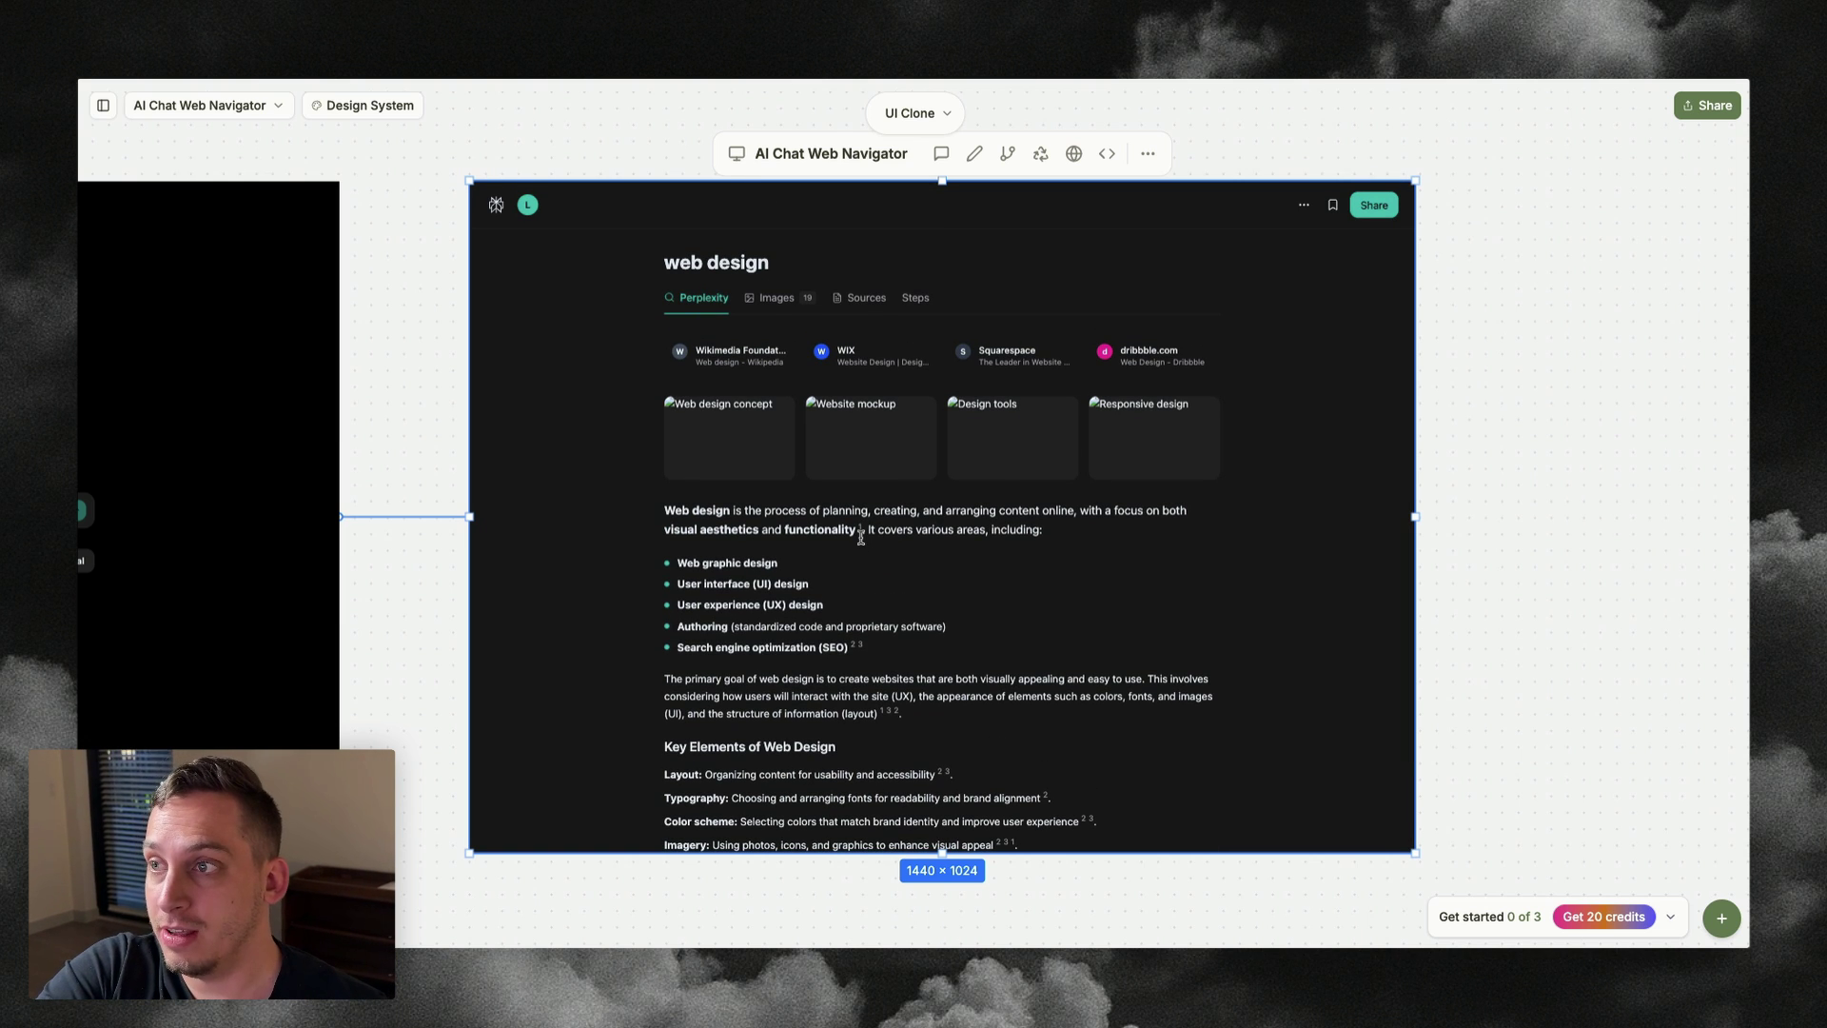
drag(673, 266, 831, 267)
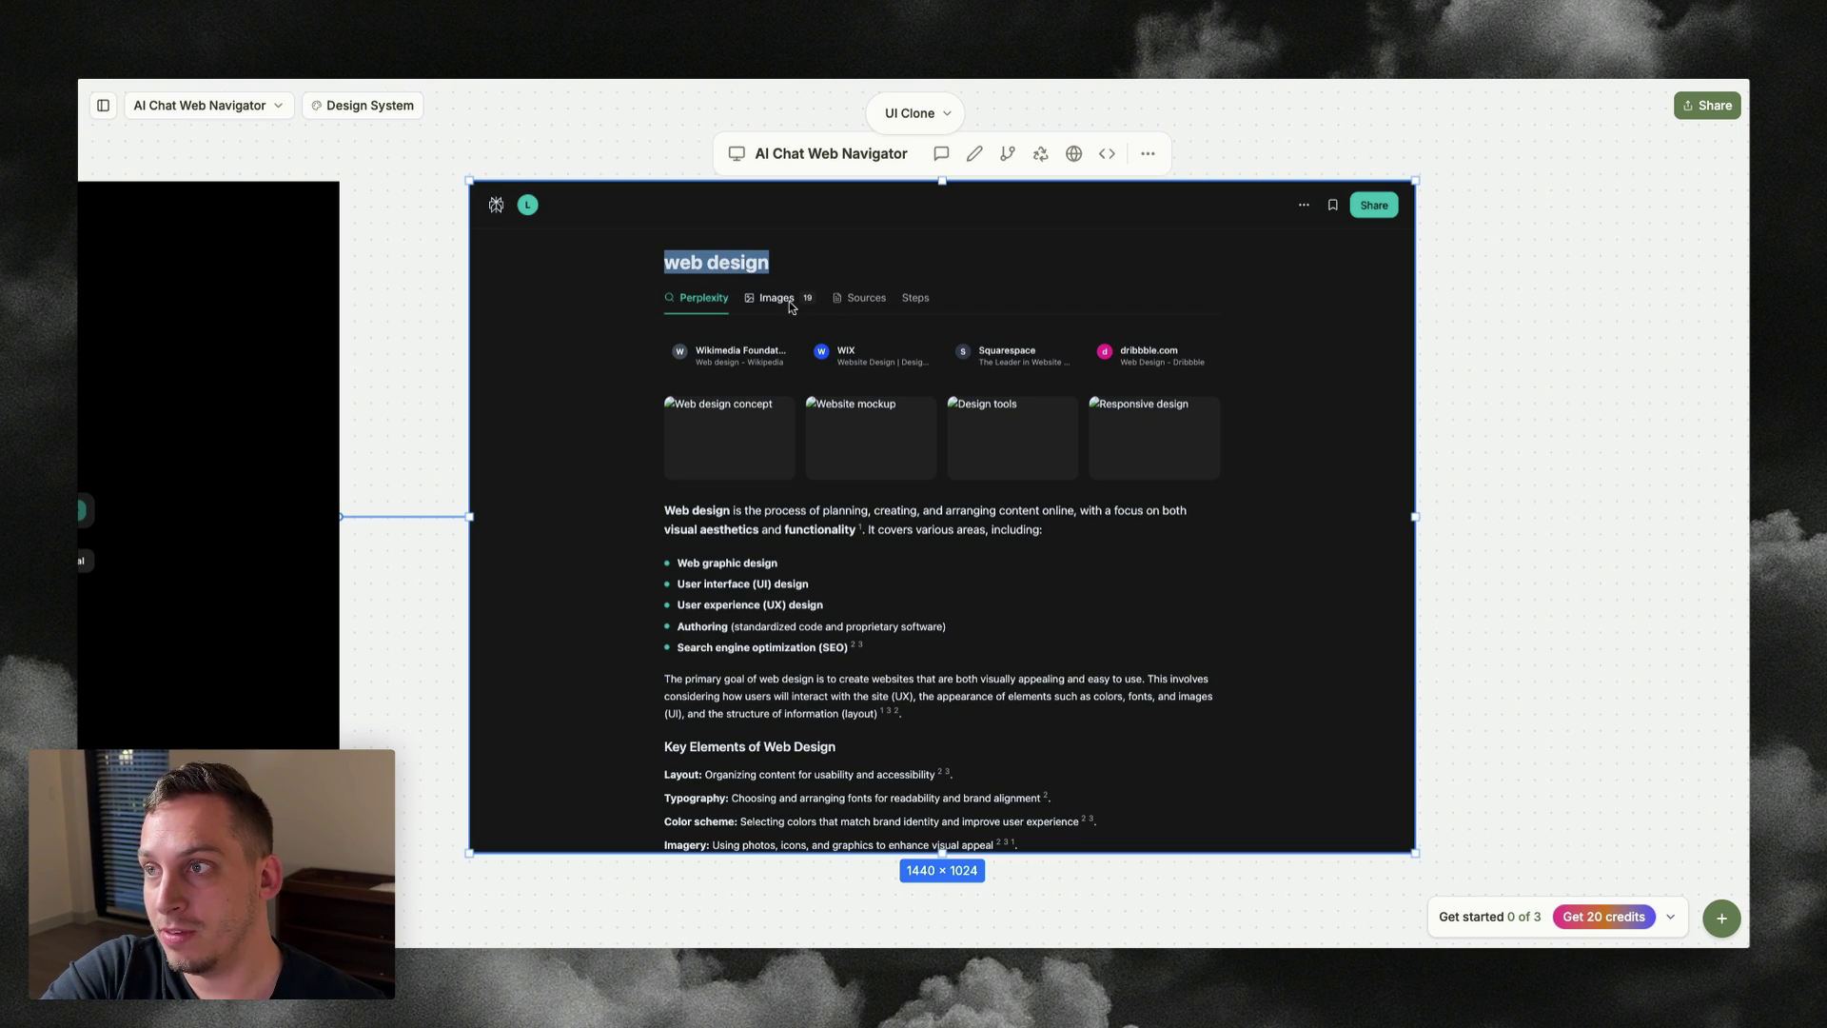
click(795, 245)
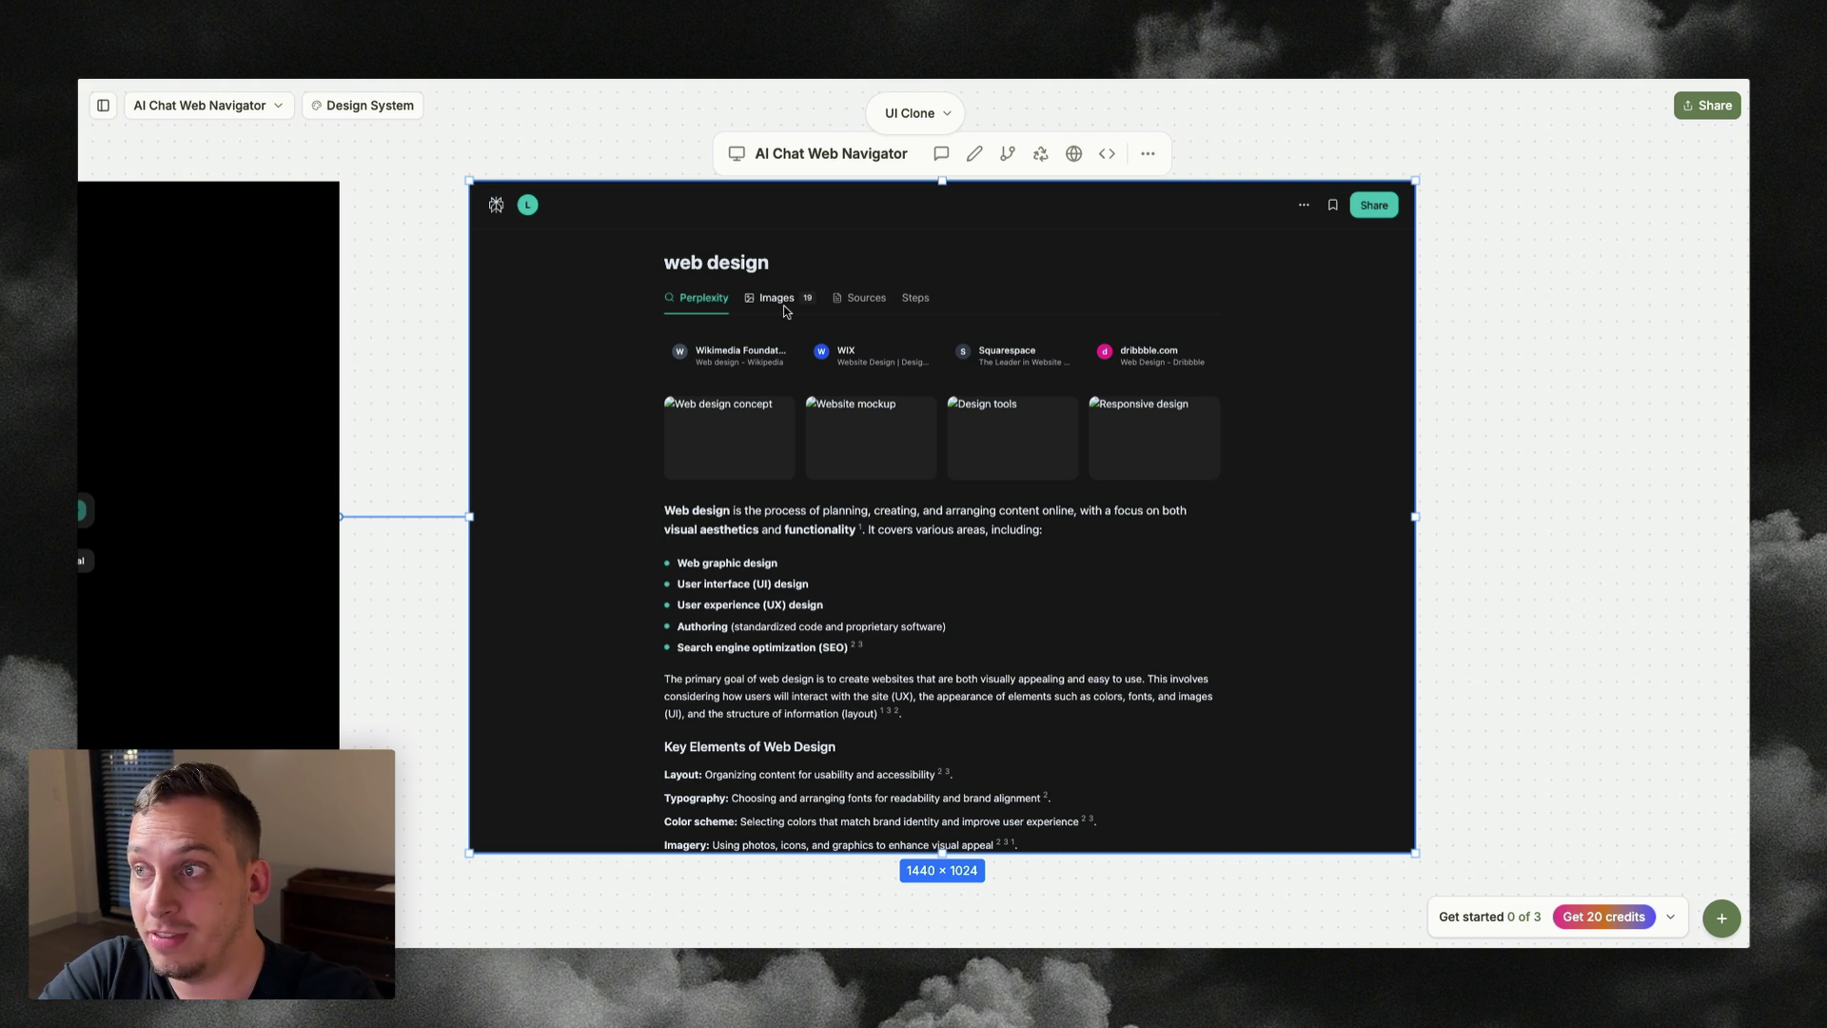
scroll(786, 310, up, 3)
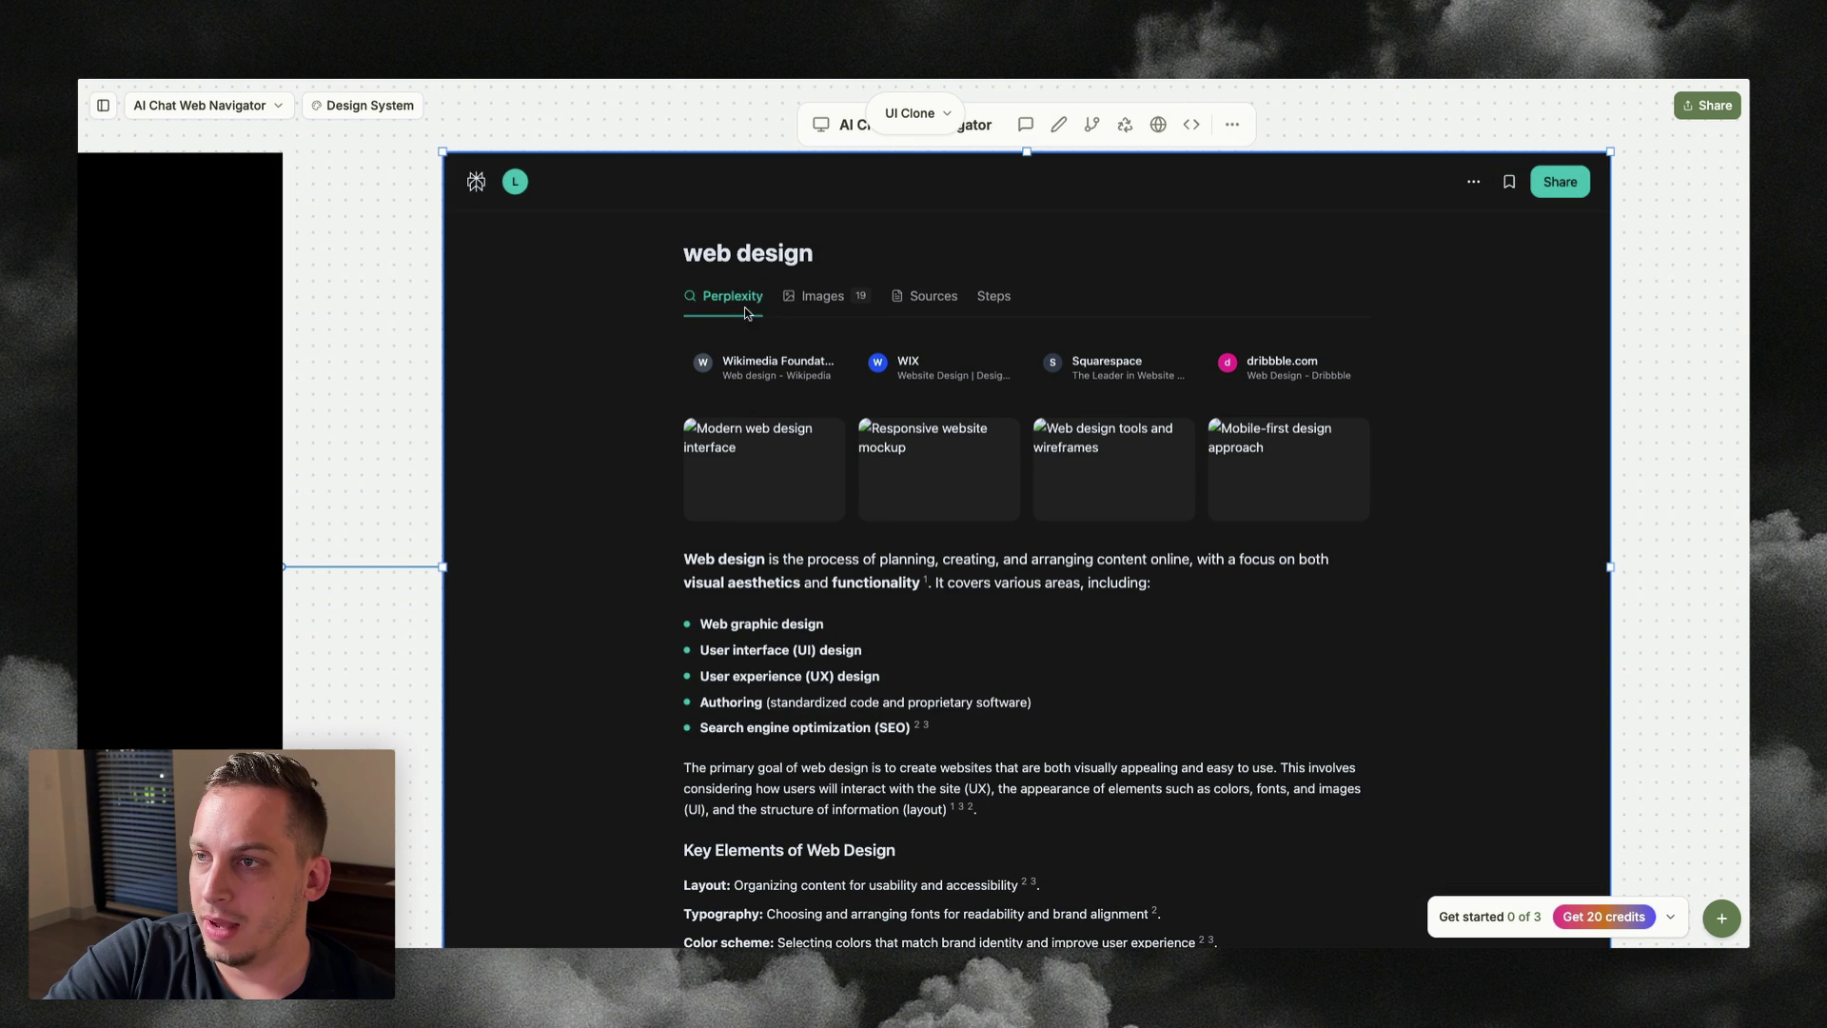
click(808, 303)
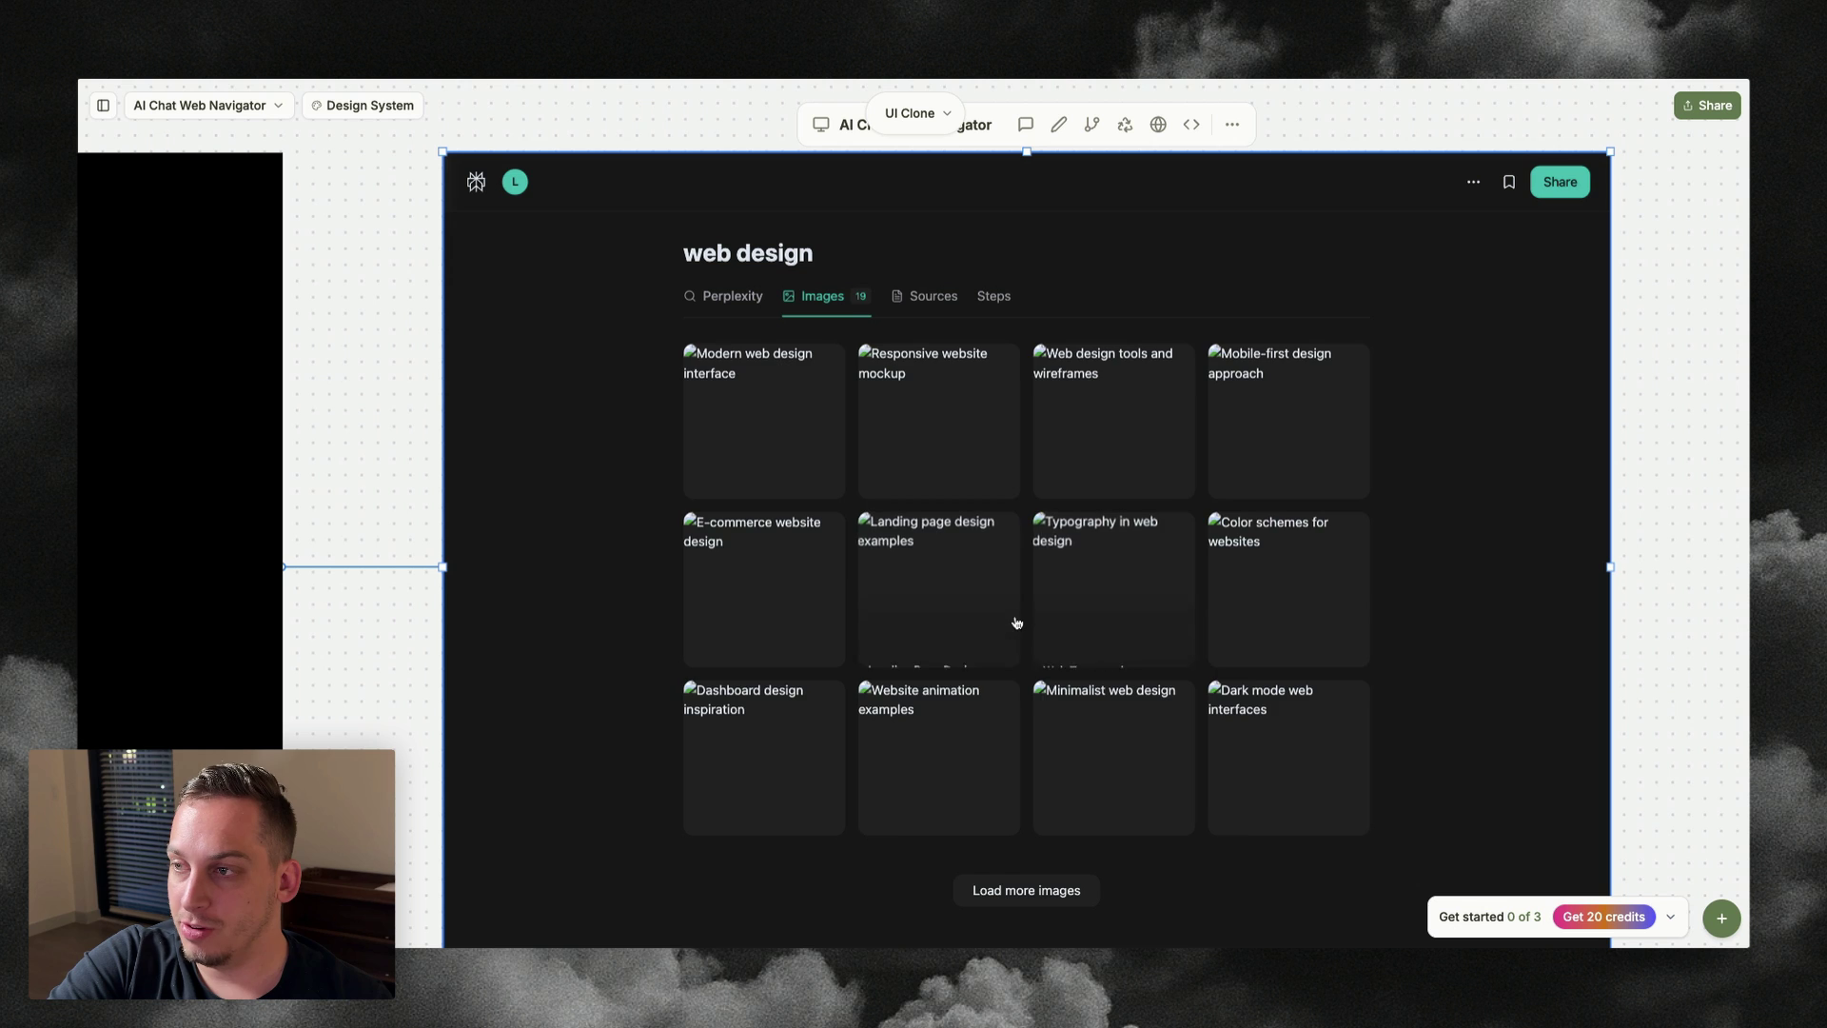
click(930, 301)
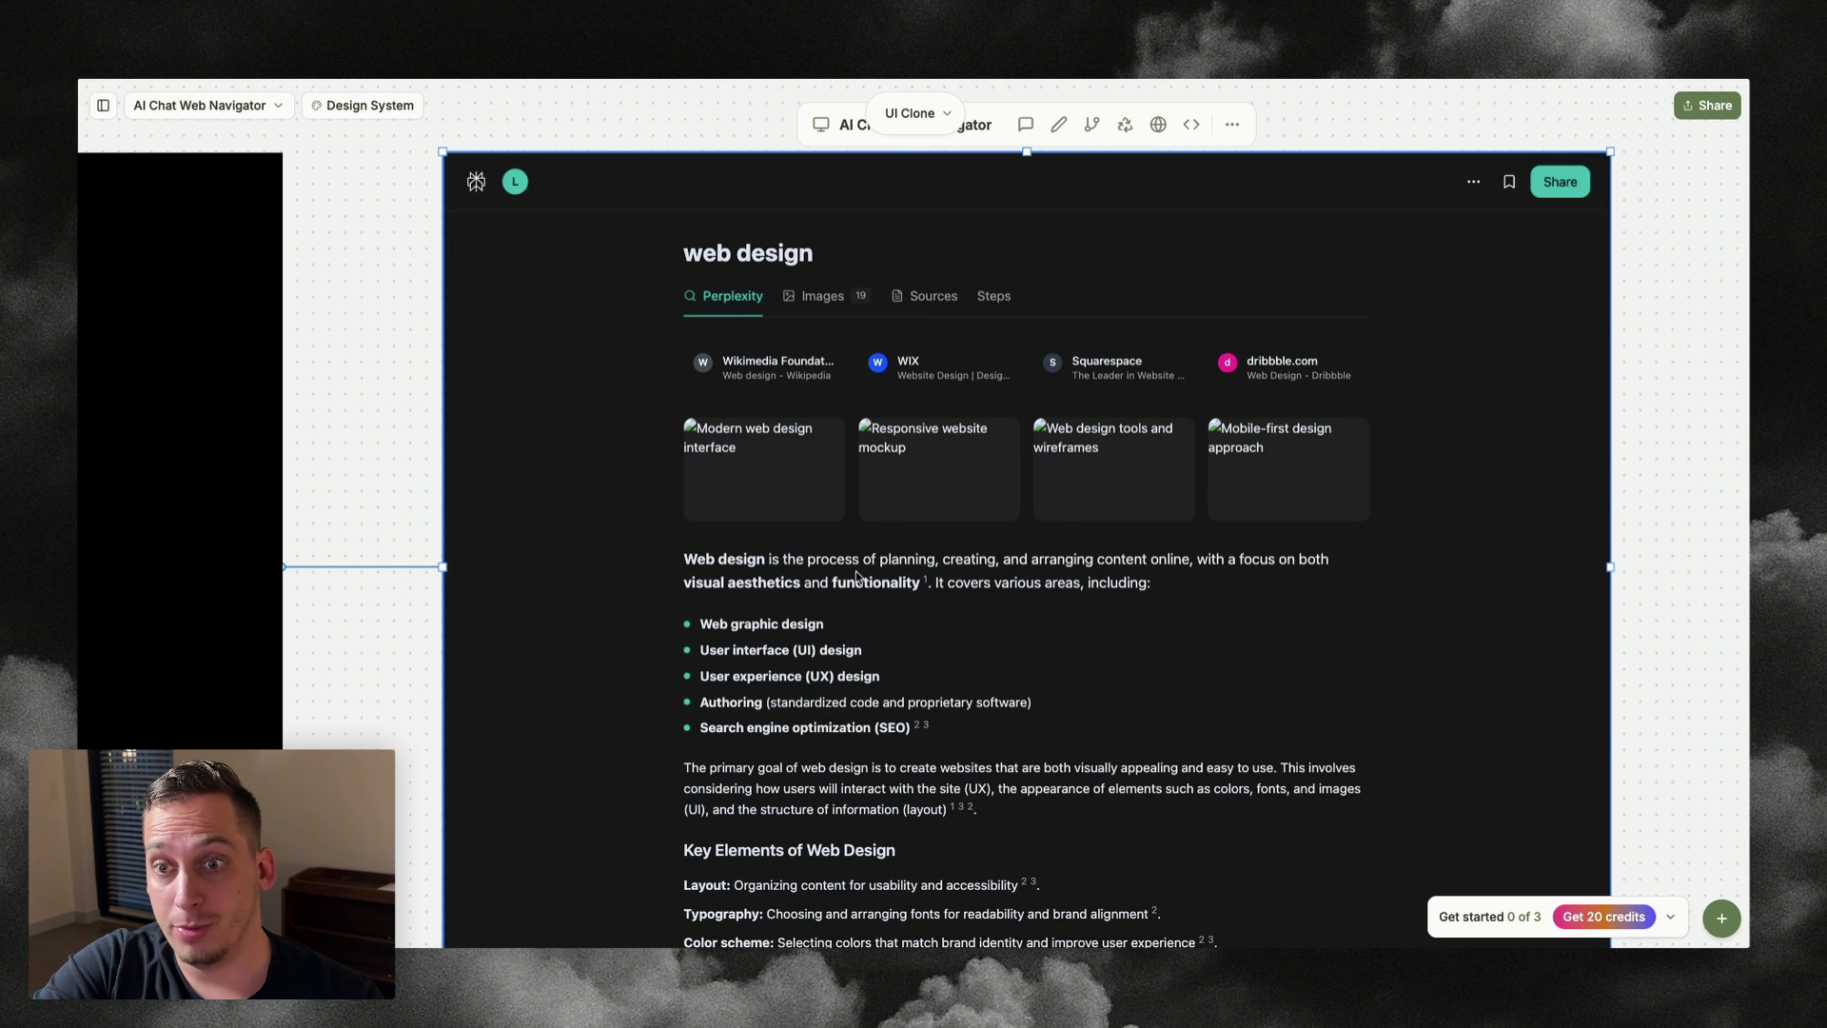
- Paste a copy of the AI Chat Web Navigator results frame and select the new (Copy) frame
key(Escape)
click(571, 533)
drag(570, 528, 975, 431)
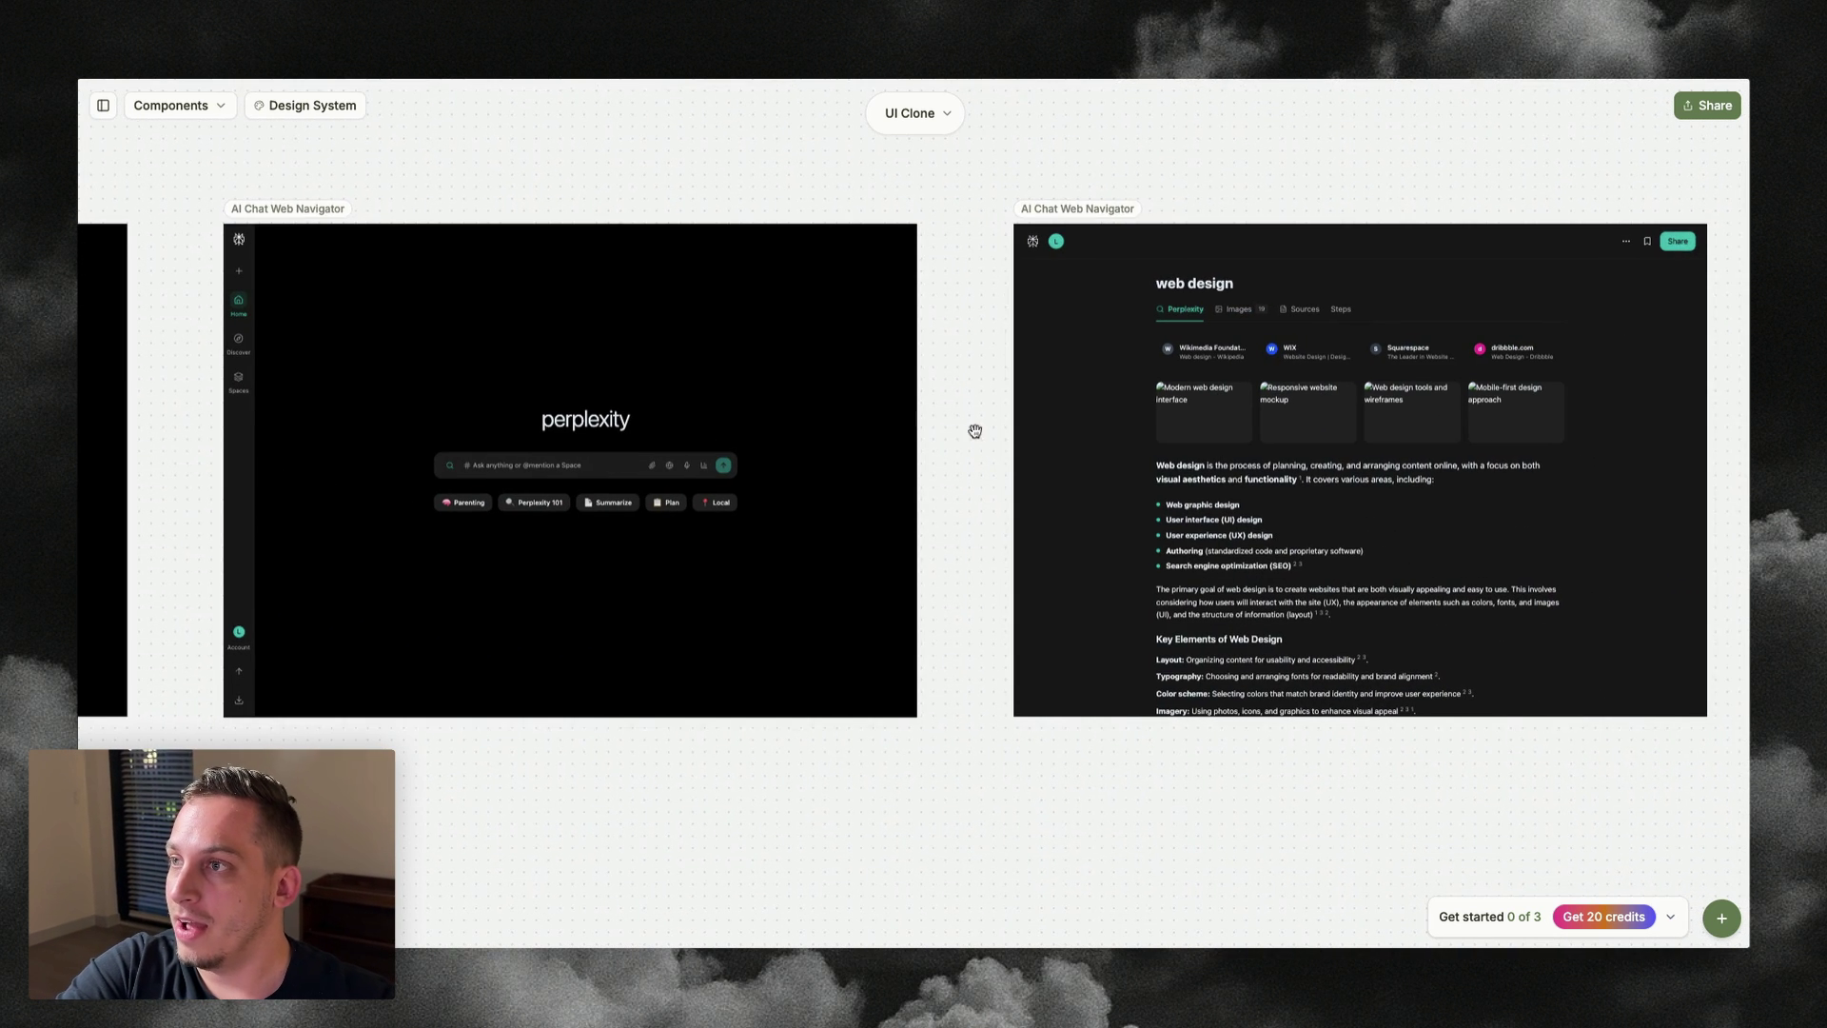
click(1090, 213)
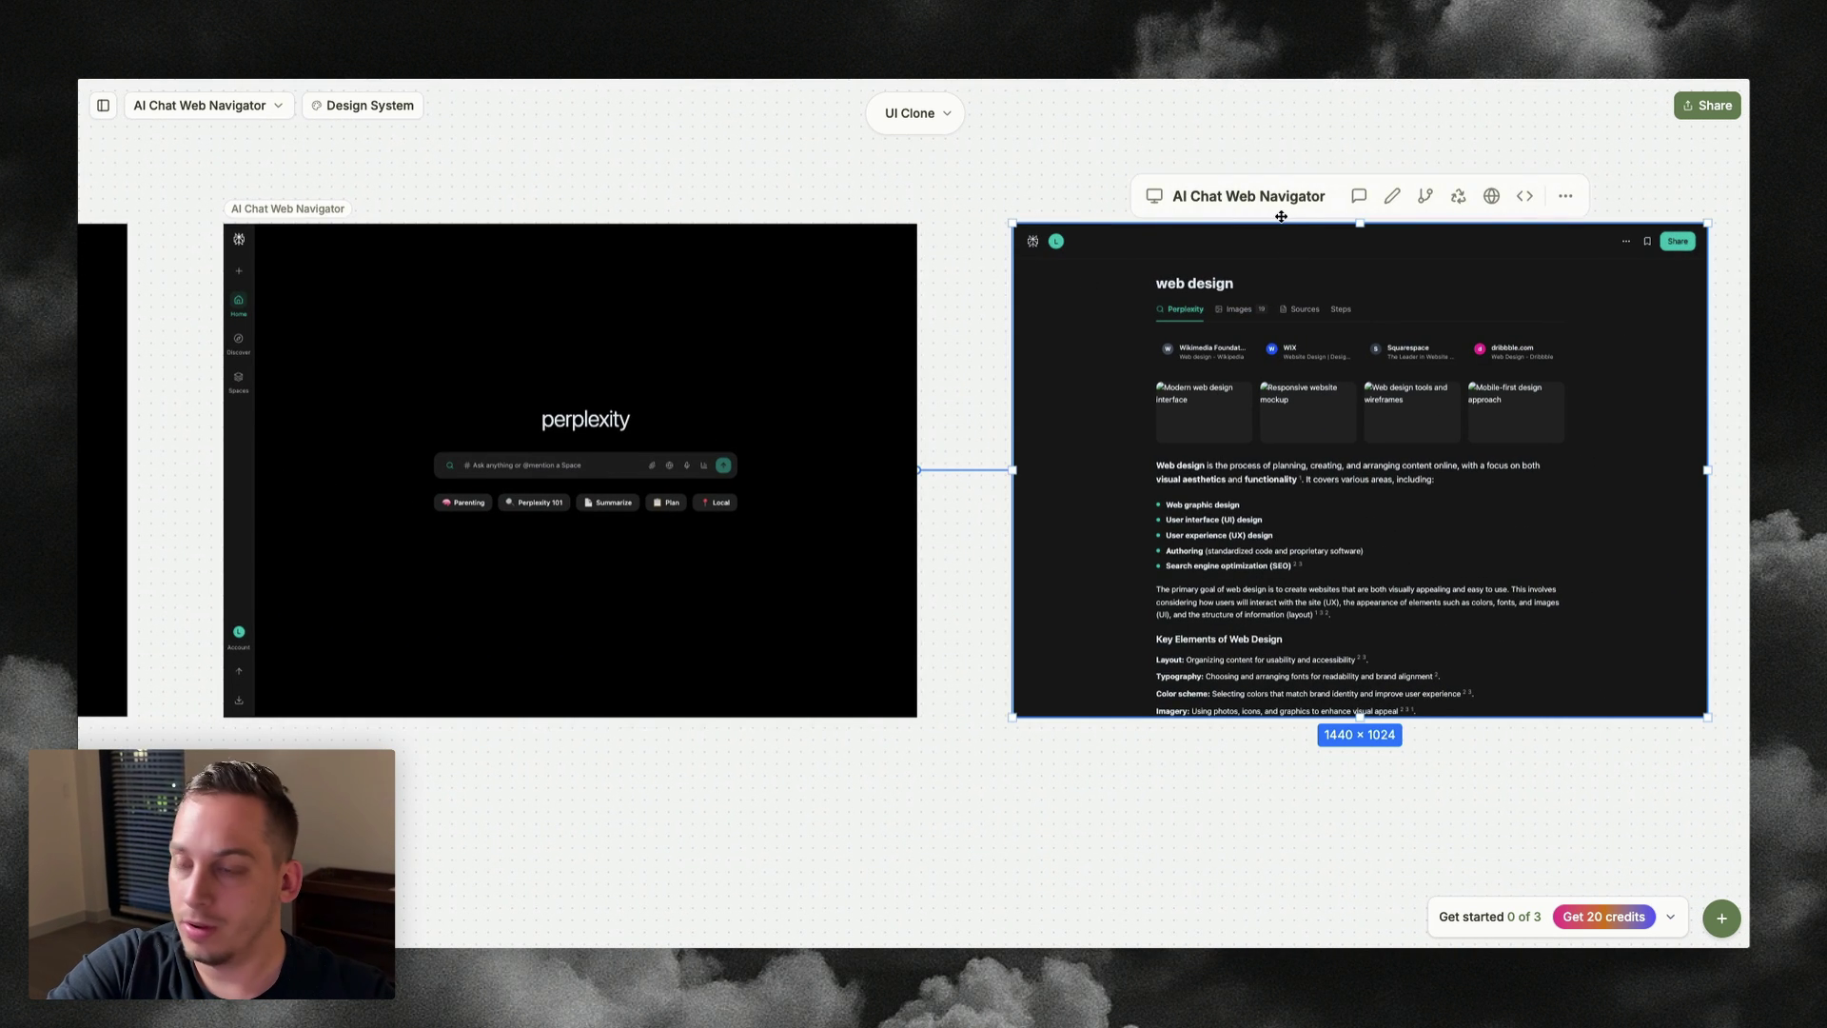
key(ctrl+v)
click(1037, 181)
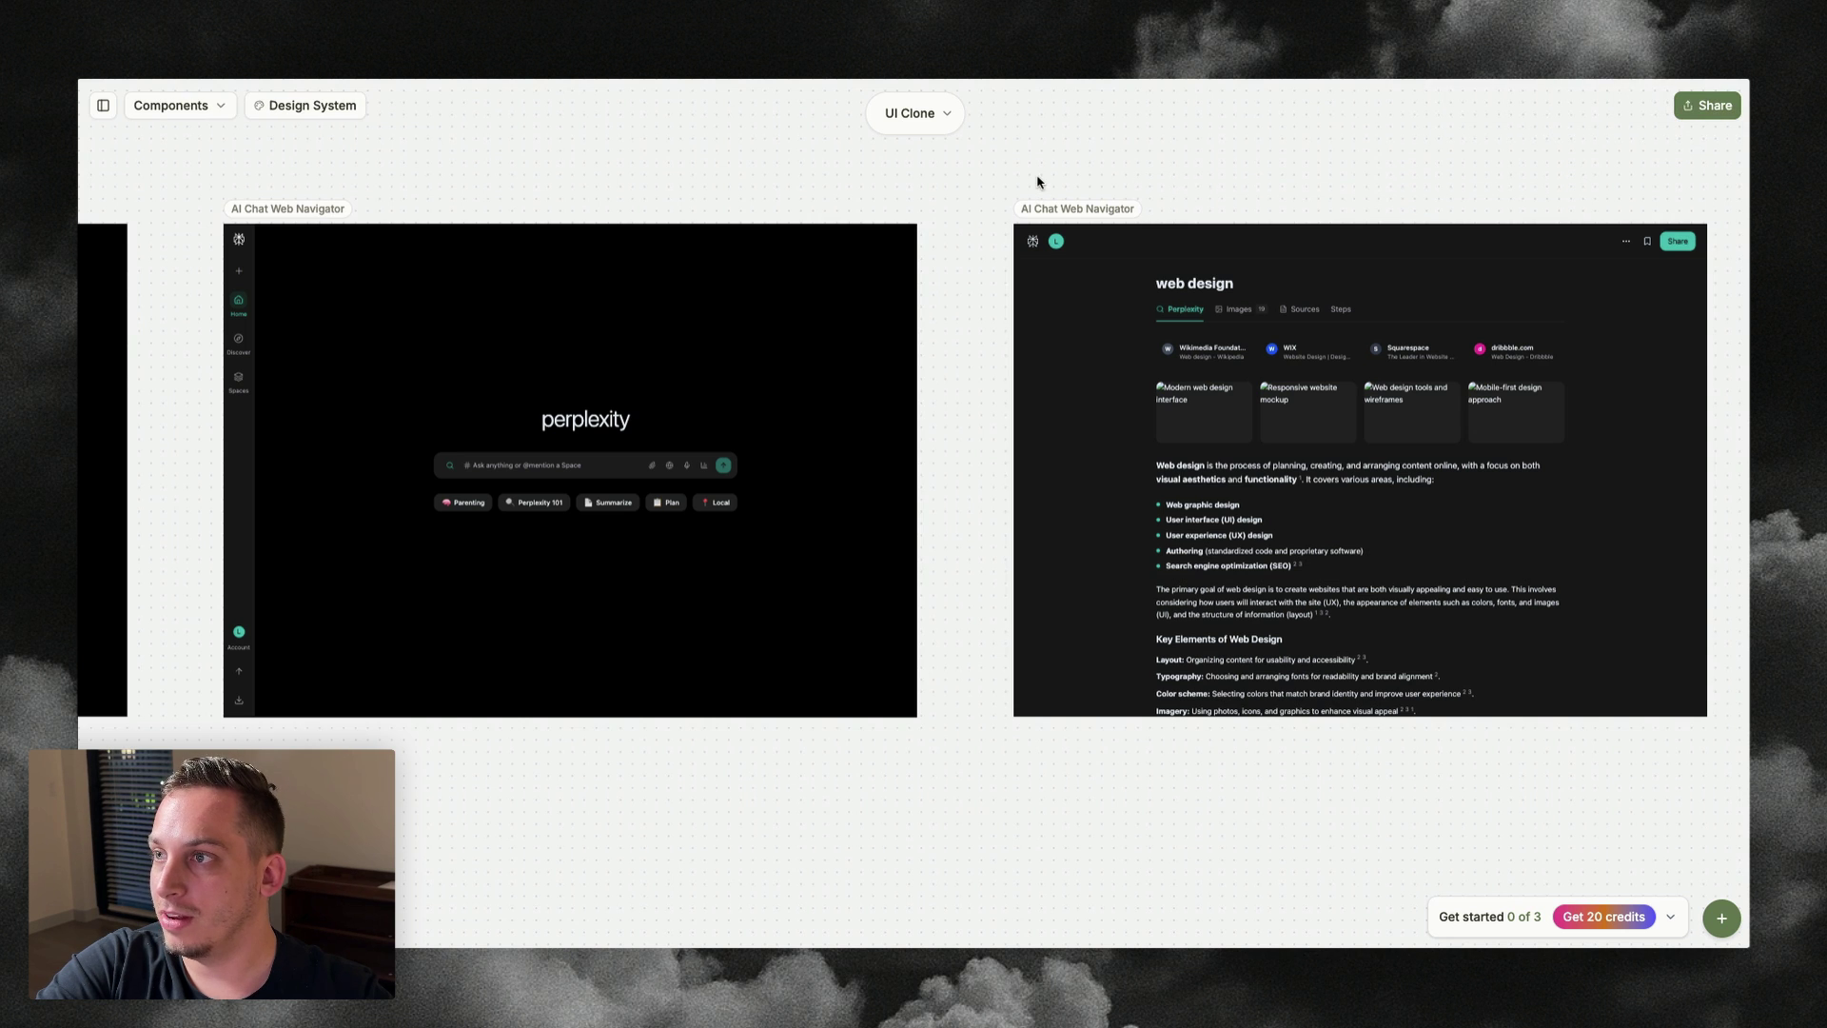
drag(1018, 179, 457, 180)
scroll(457, 179, right, 5)
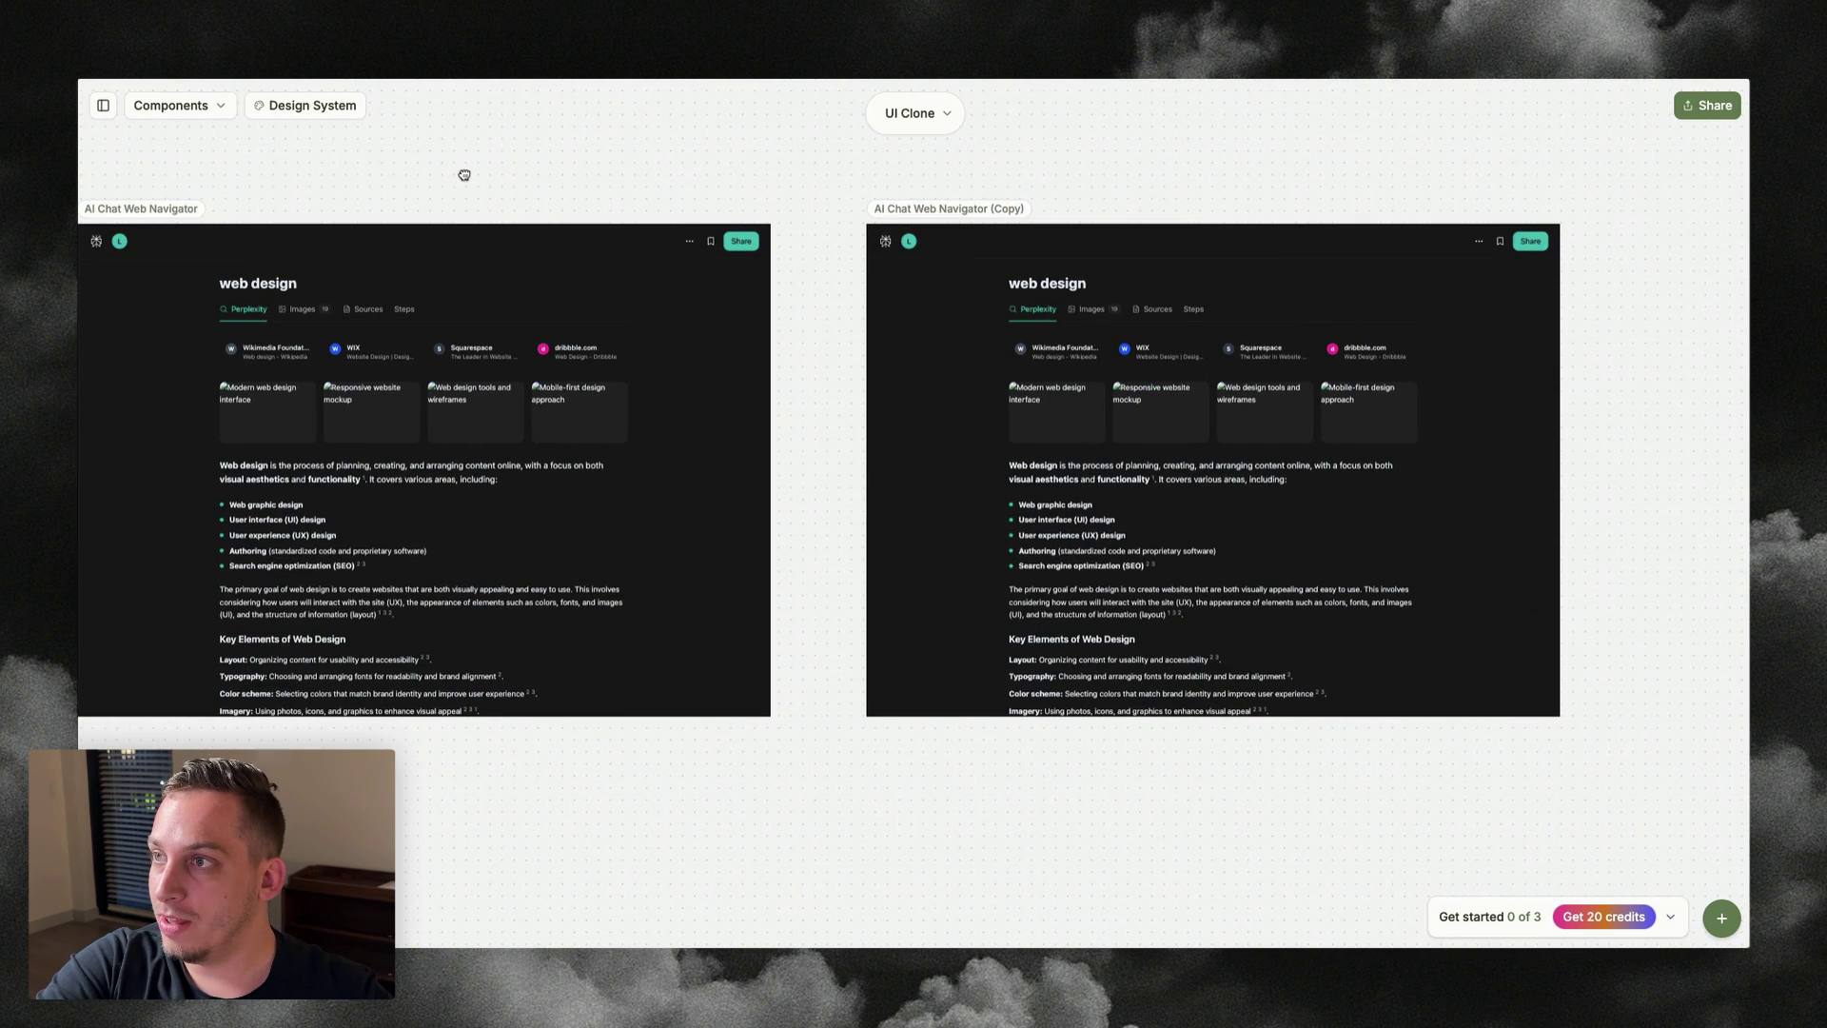
click(970, 224)
click(1237, 195)
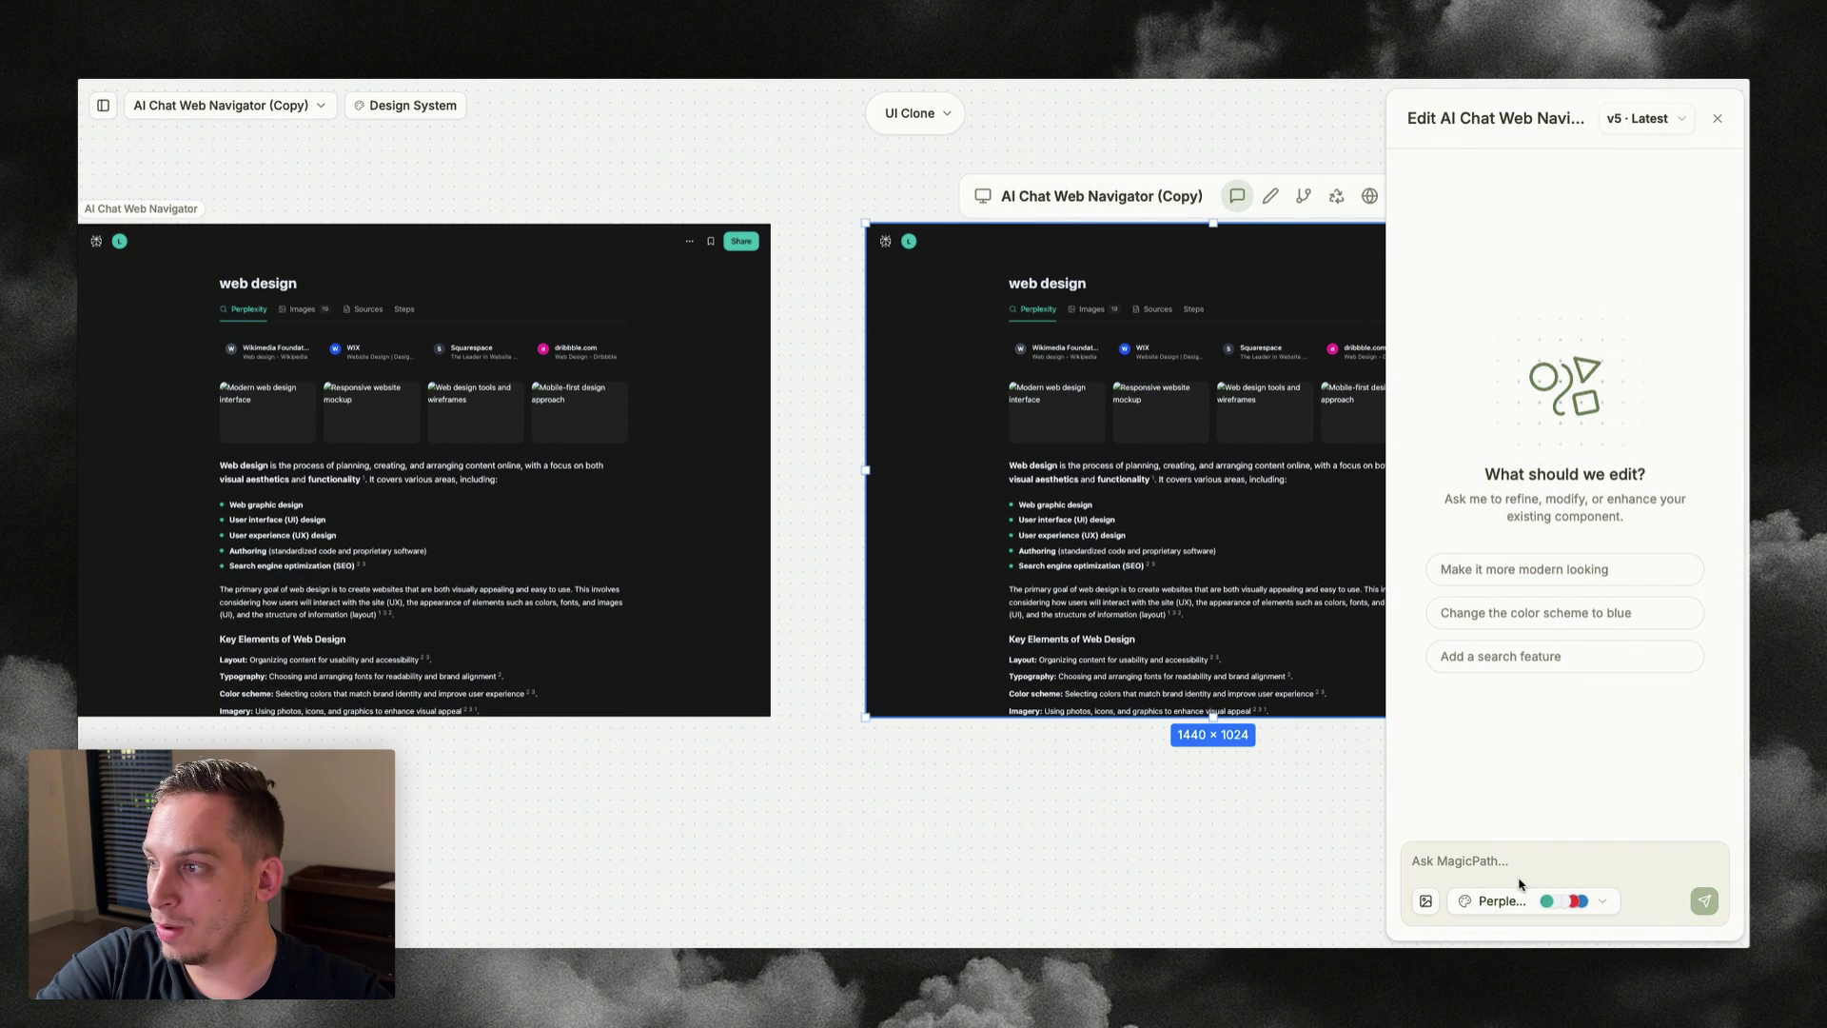
click(1496, 904)
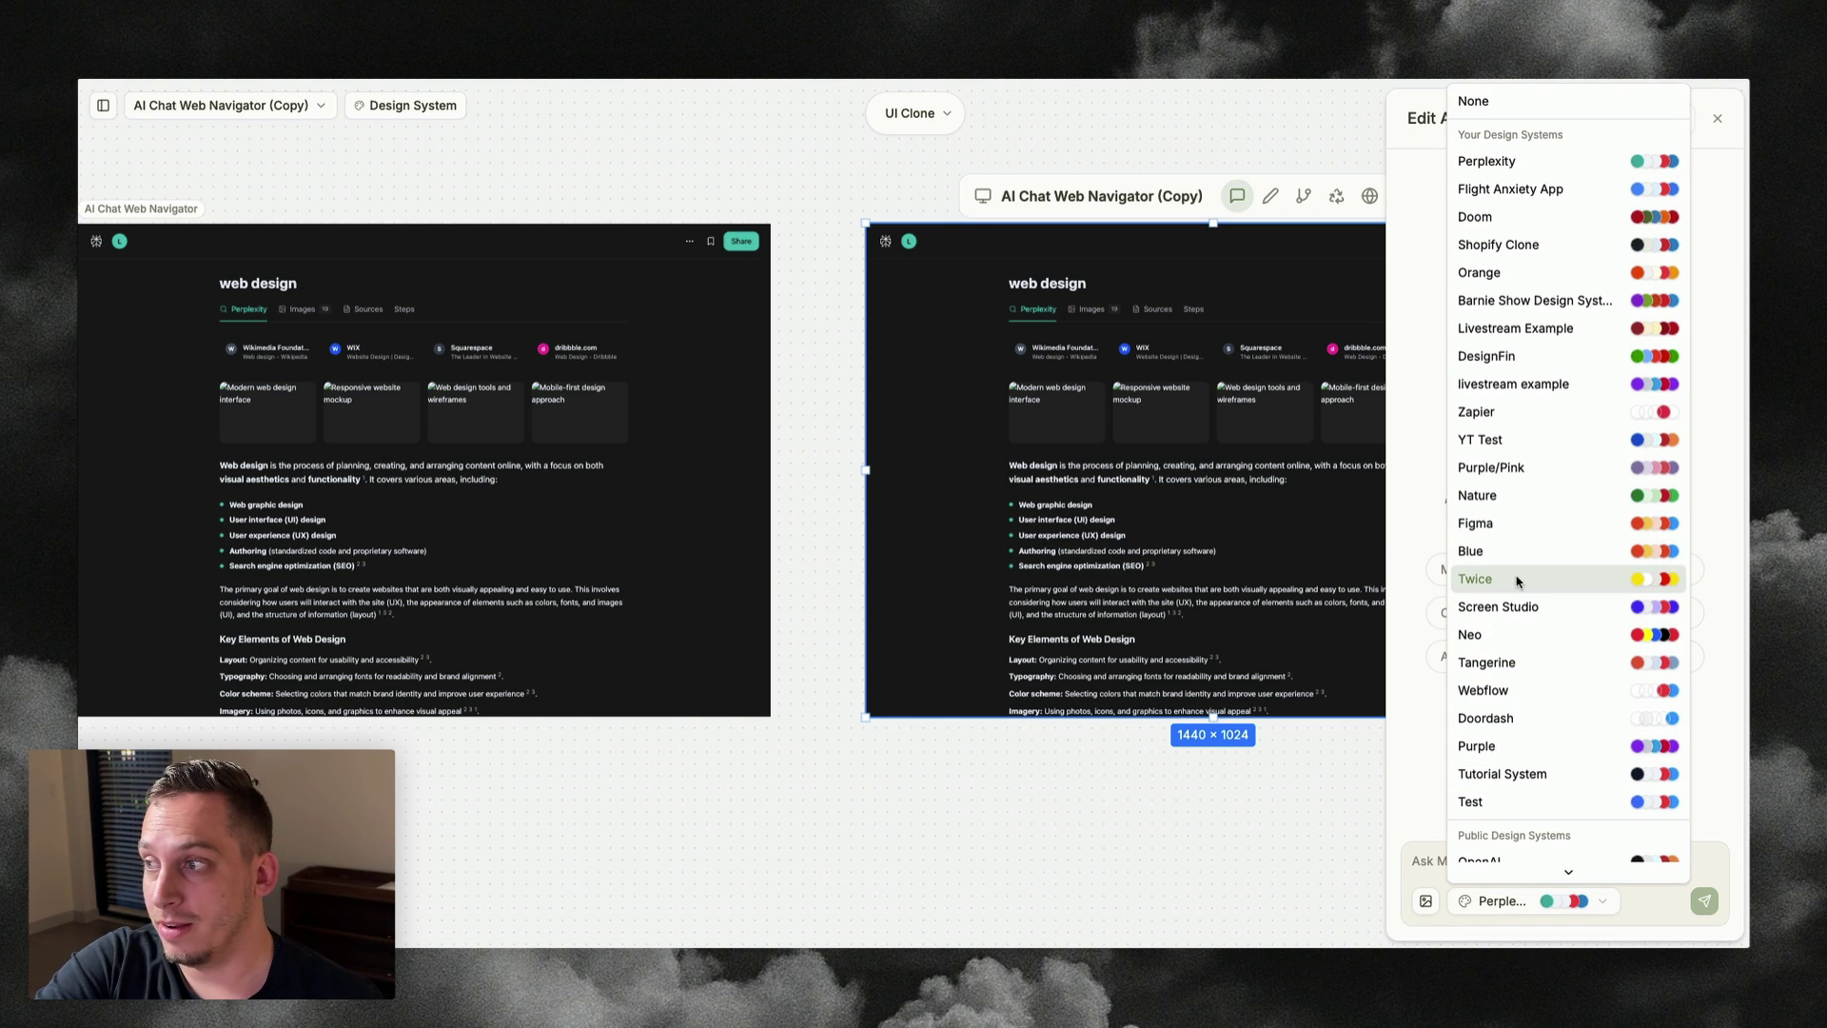
click(1151, 246)
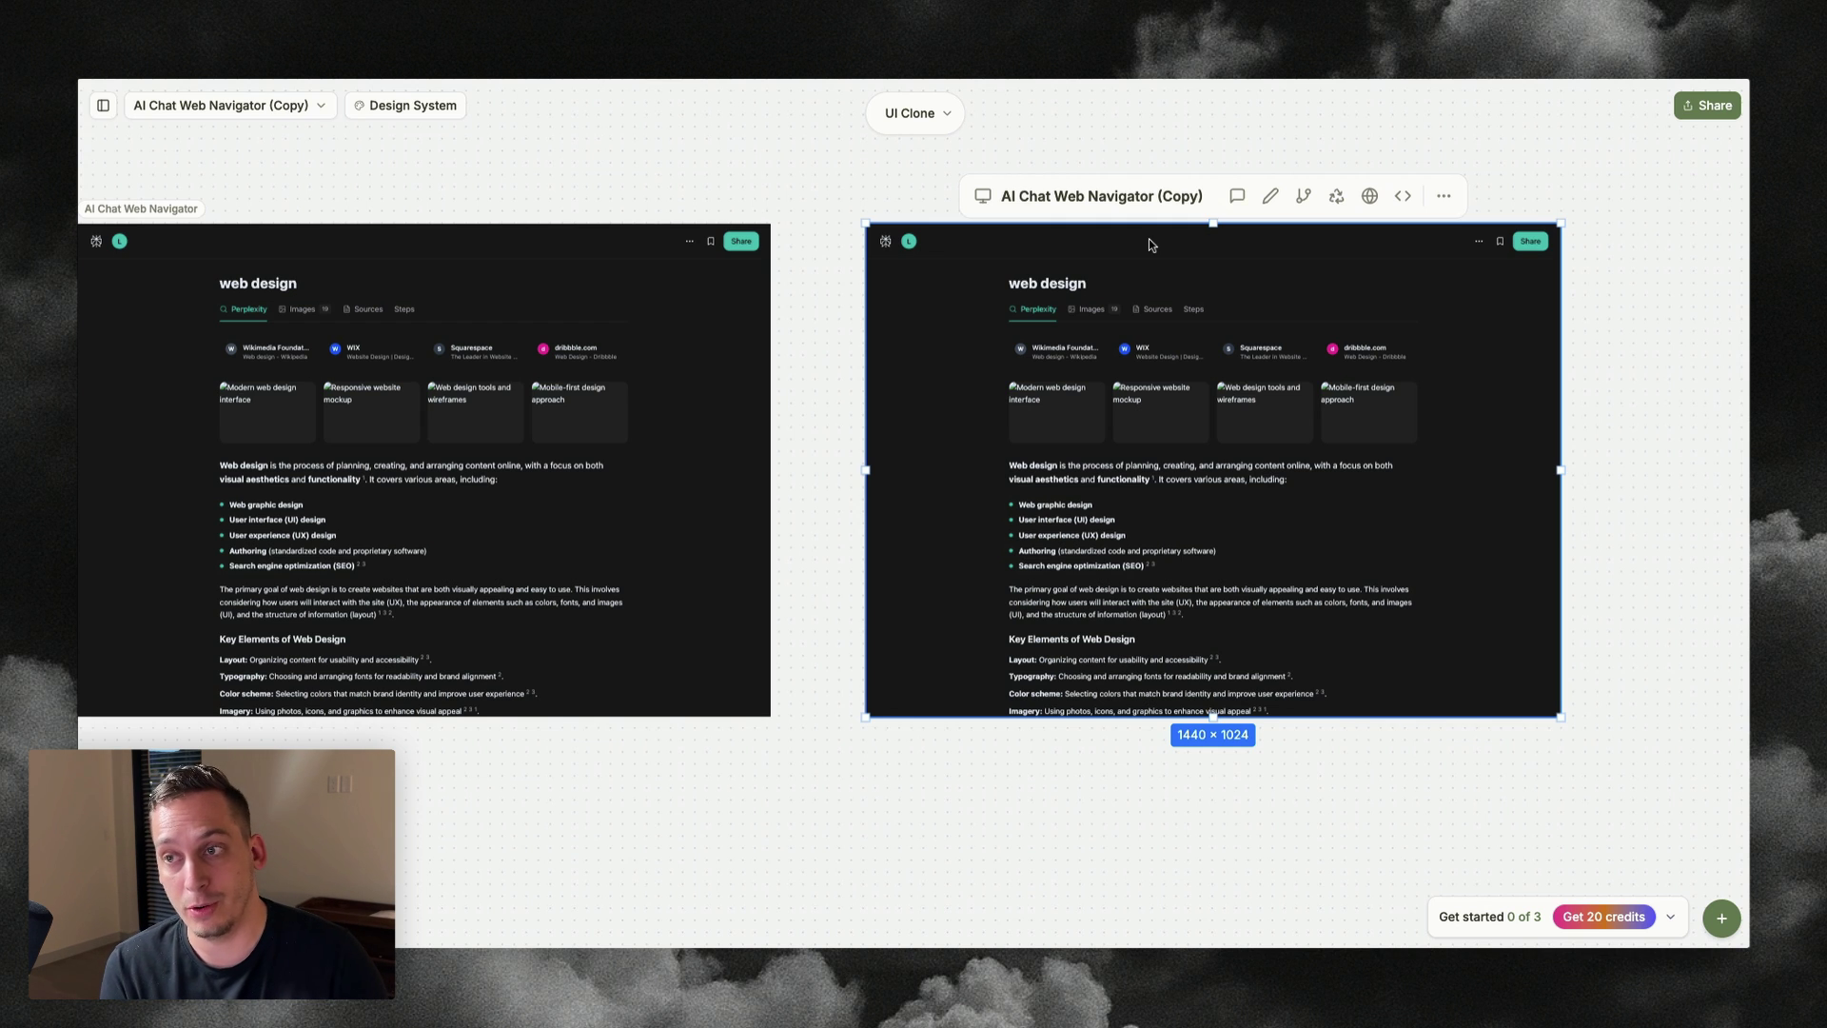
key(Escape)
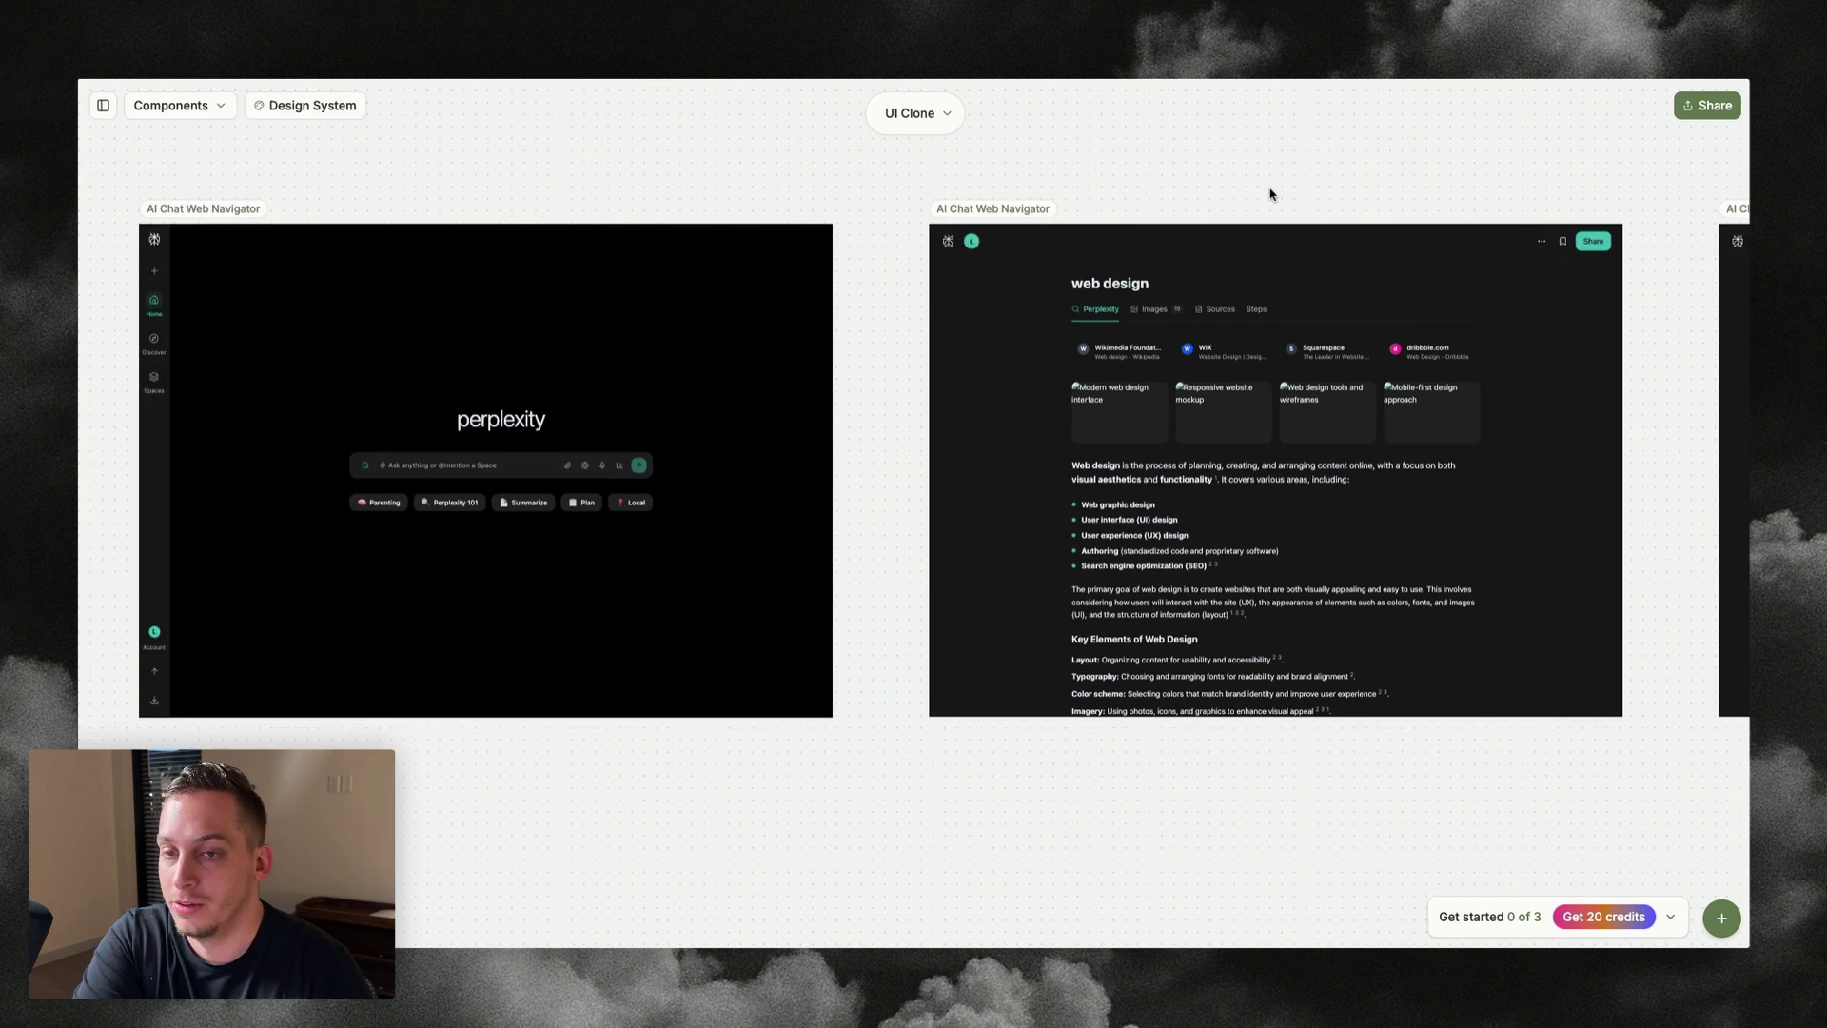